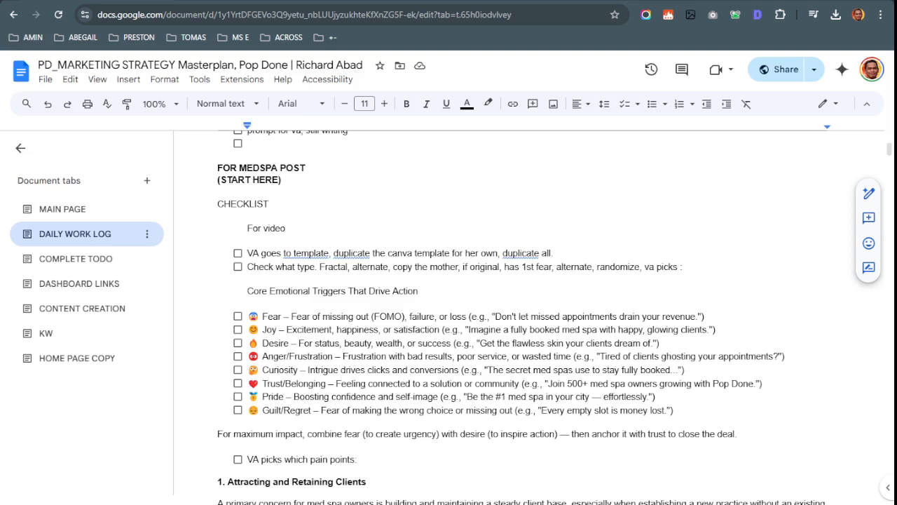
# Place the cursor under 'For video' in the checklist and switch to the Canva design
pyautogui.click(742, 292)
pyautogui.click(364, 244)
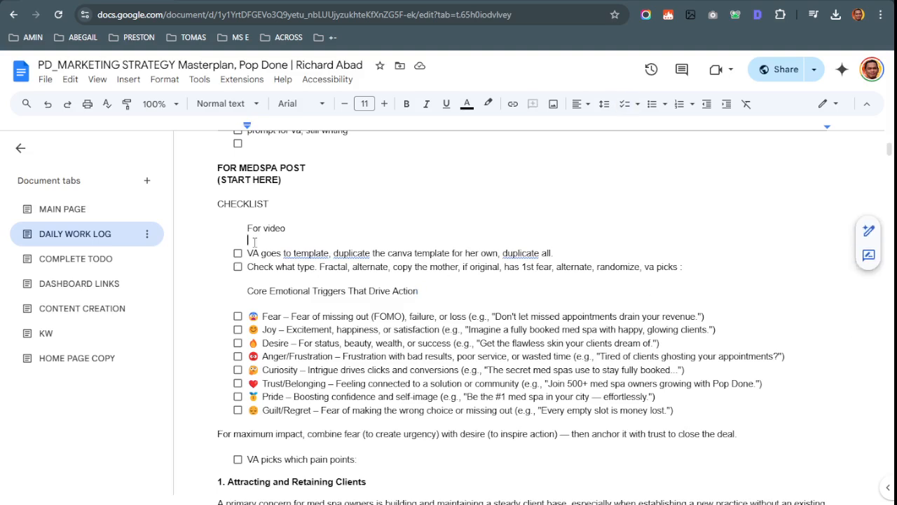
pyautogui.hotkey('ctrl', 'Tab')
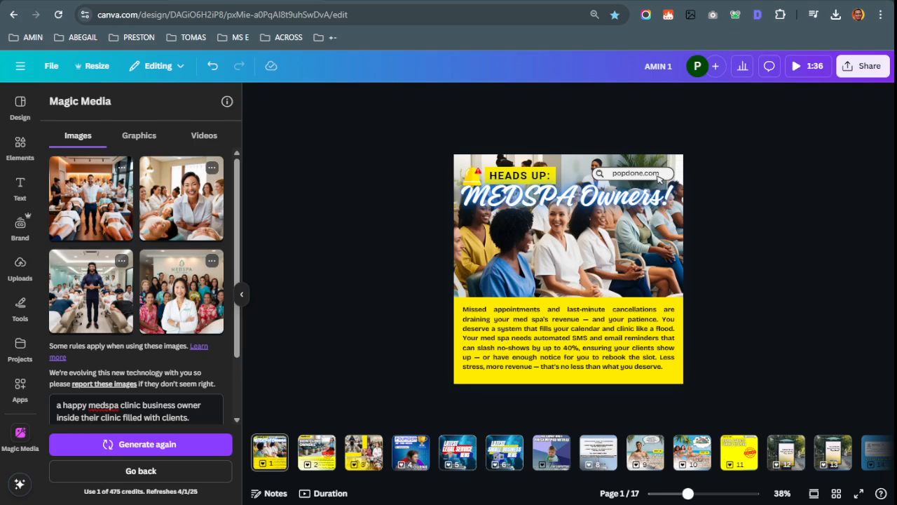
# Copy the Canva design's collaboration link from Share and return to the Docs checklist
pyautogui.click(50, 65)
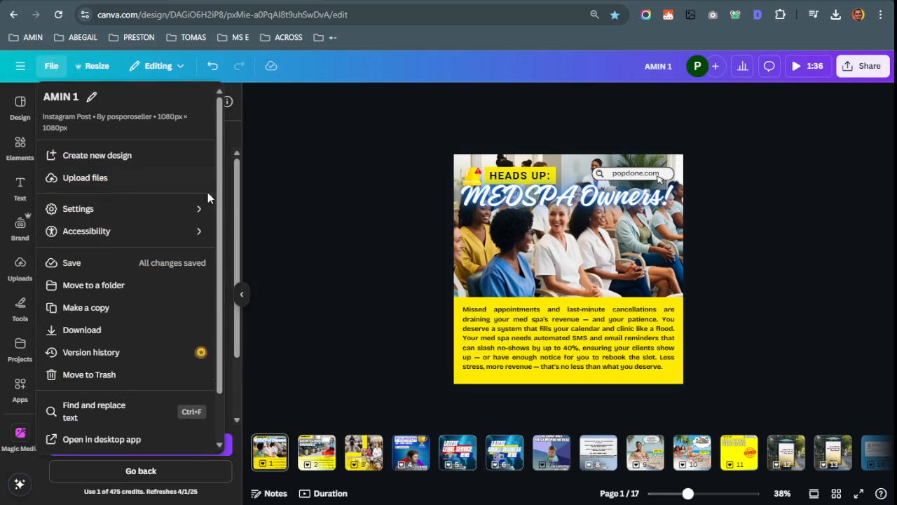
pyautogui.click(865, 66)
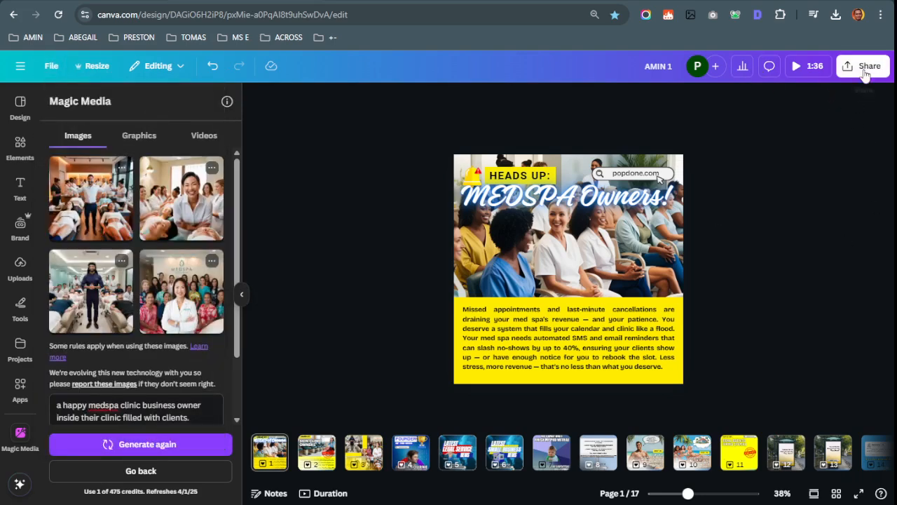
pyautogui.click(790, 242)
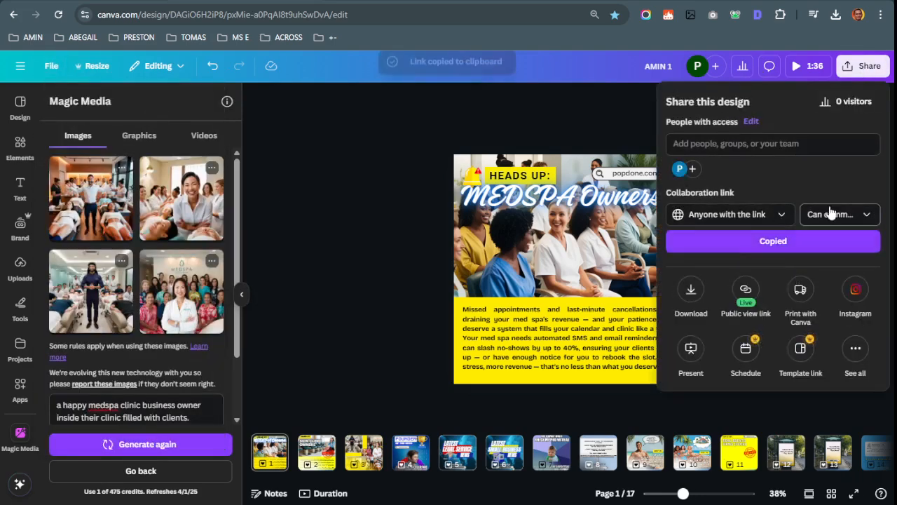
pyautogui.click(830, 212)
pyautogui.hotkey('ctrl', 'Tab')
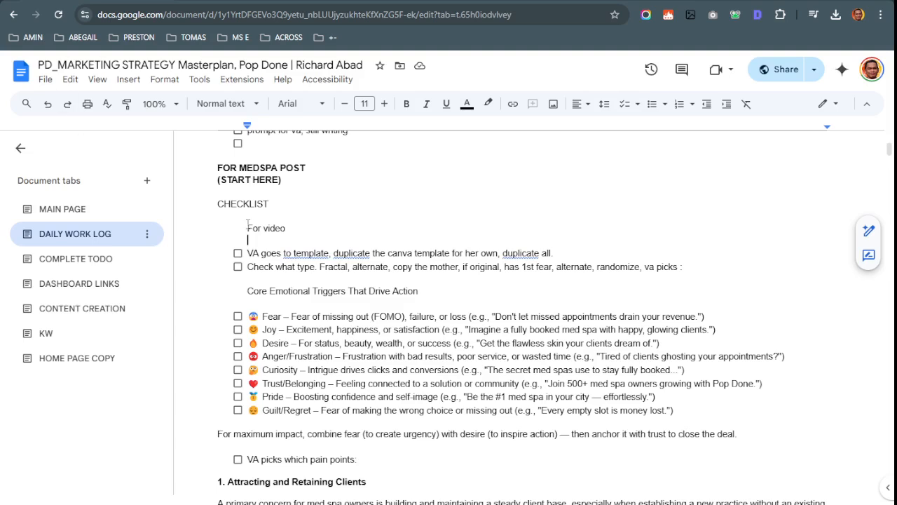
# Paste the Canva design link on a new line after 'duplicate all.' and close Share in Canva
pyautogui.click(598, 253)
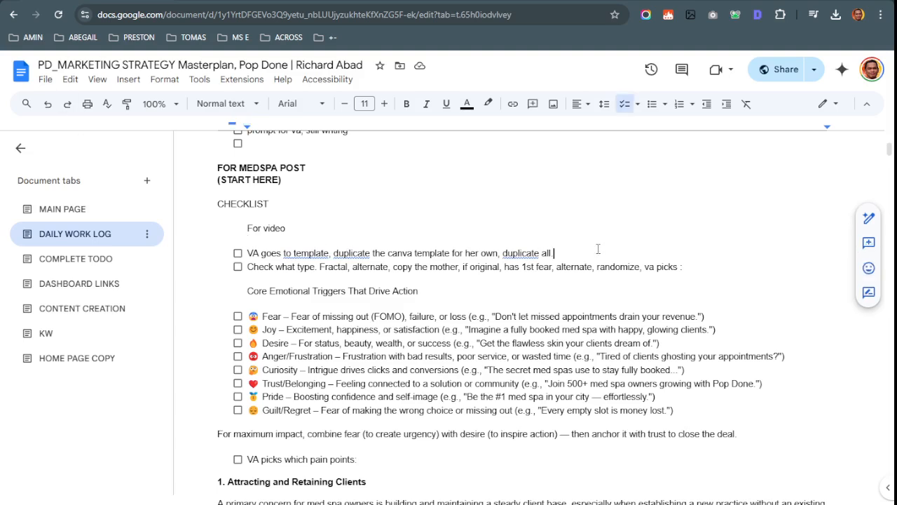
pyautogui.hotkey('shift', 'Return')
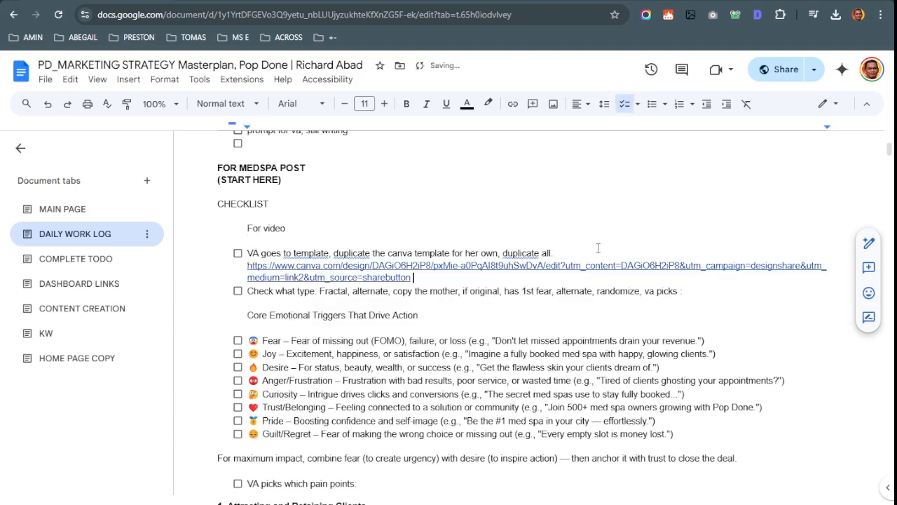
pyautogui.hotkey('shift', 'Return')
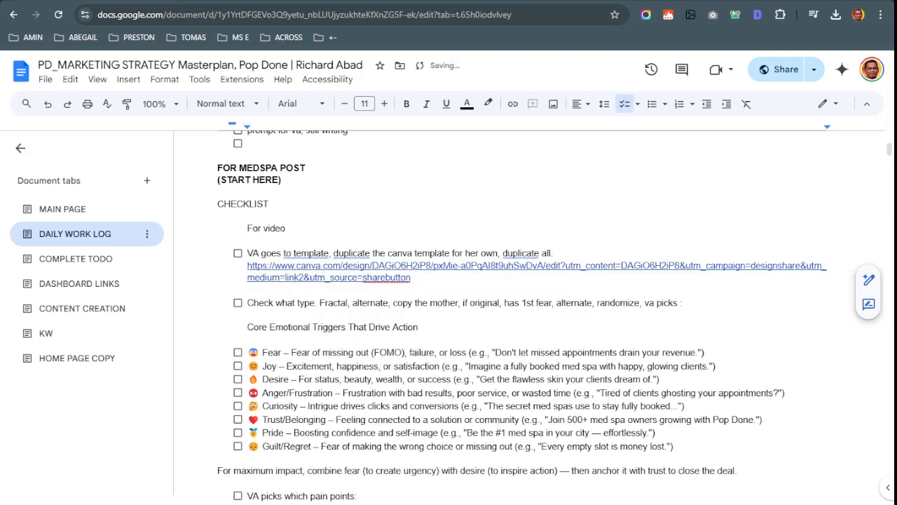
pyautogui.hotkey('ctrl', 'Tab')
pyautogui.click(411, 373)
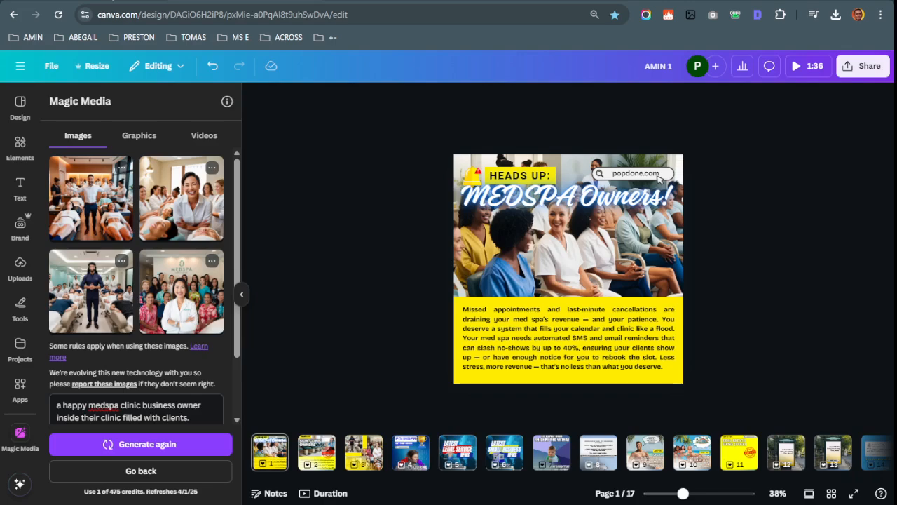
# Check the Docs checklist below the pasted Canva link, then return to the design
pyautogui.hotkey('ctrl', 'Tab')
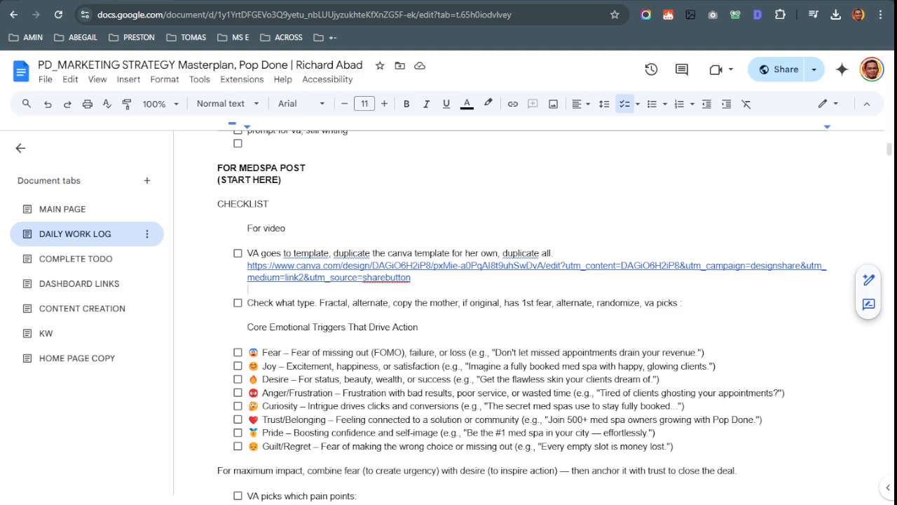
pyautogui.click(383, 292)
pyautogui.hotkey('ctrl', 'Tab')
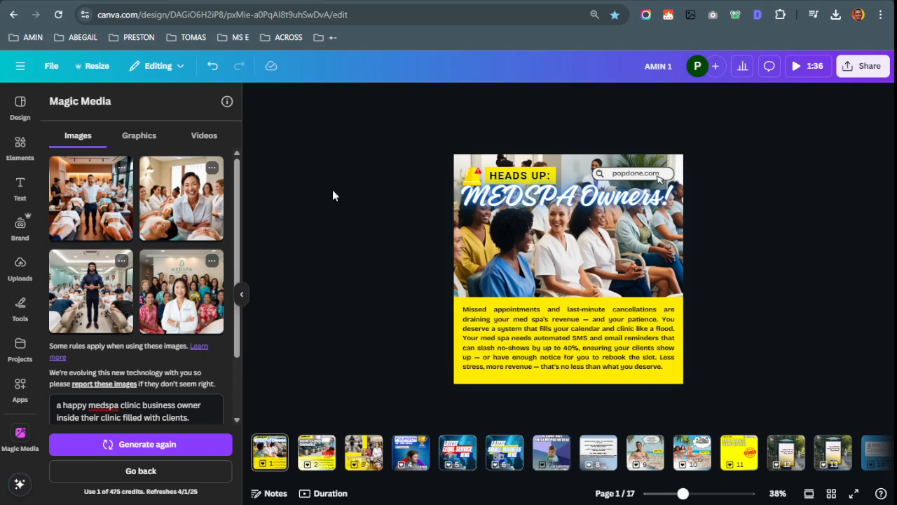
# Preview page 2 (Skin Clinic Owners), go back to page 1, and return to Docs
pyautogui.click(261, 453)
pyautogui.click(331, 460)
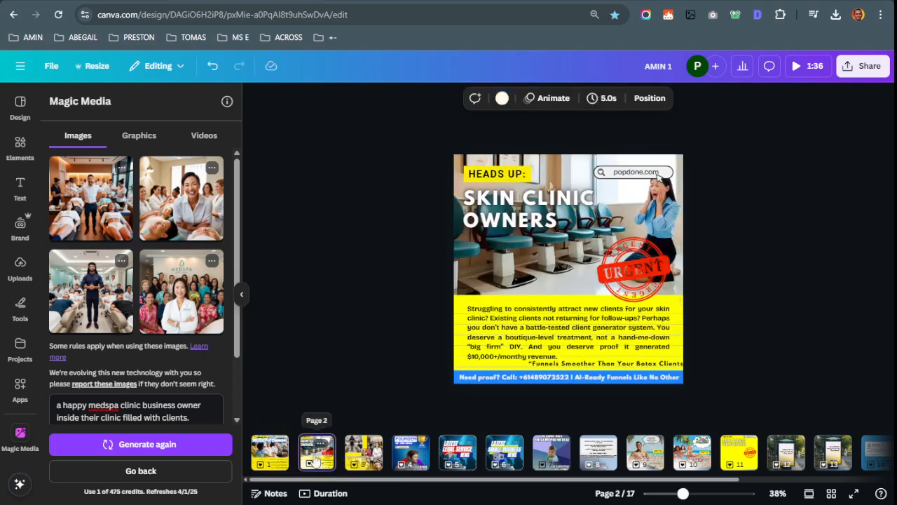
pyautogui.click(273, 461)
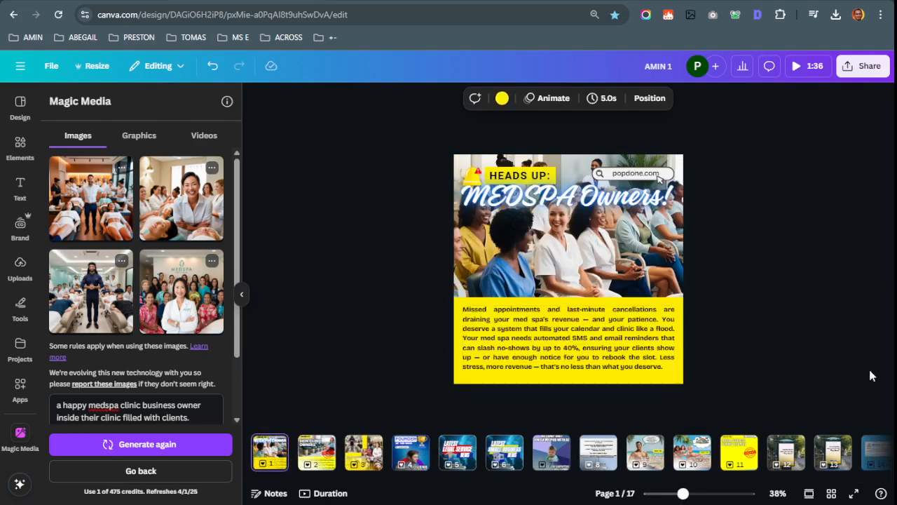
pyautogui.hotkey('ctrl', 'Tab')
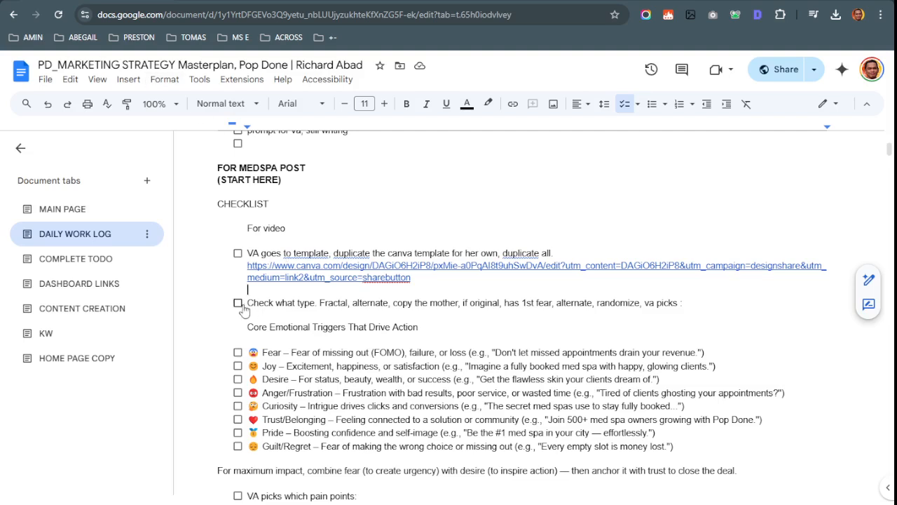
# Tick off the 'VA goes to template' checklist item
pyautogui.click(238, 253)
pyautogui.click(238, 302)
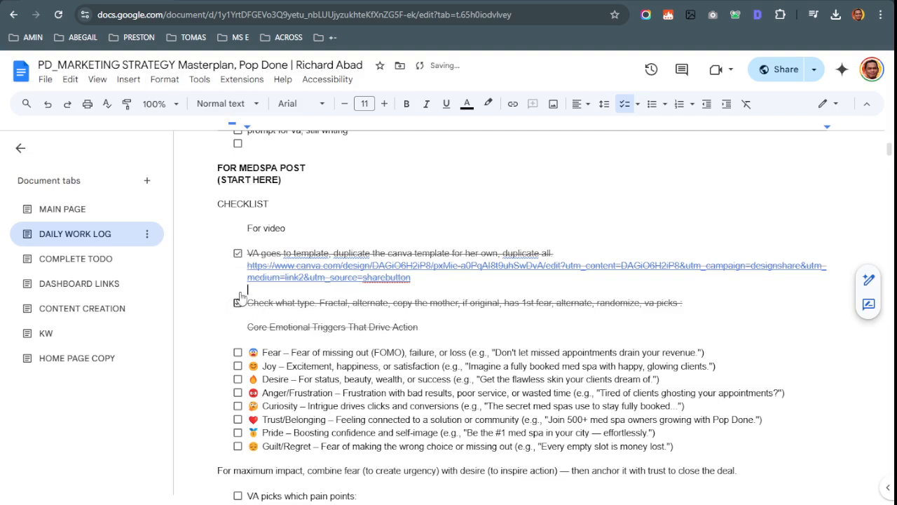
pyautogui.click(238, 302)
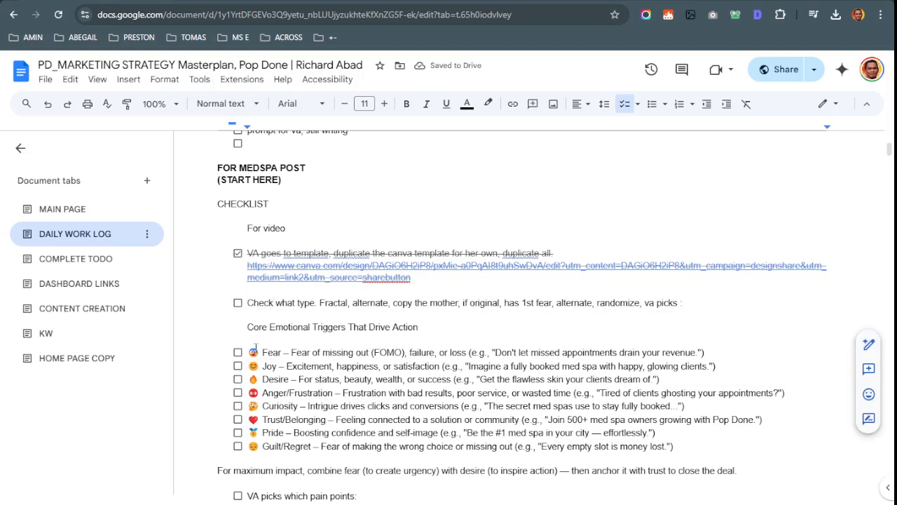
# Review the emotional trigger list from Fear to Pride, glancing at the Canva design
pyautogui.moveTo(261, 351); pyautogui.dragTo(418, 444)
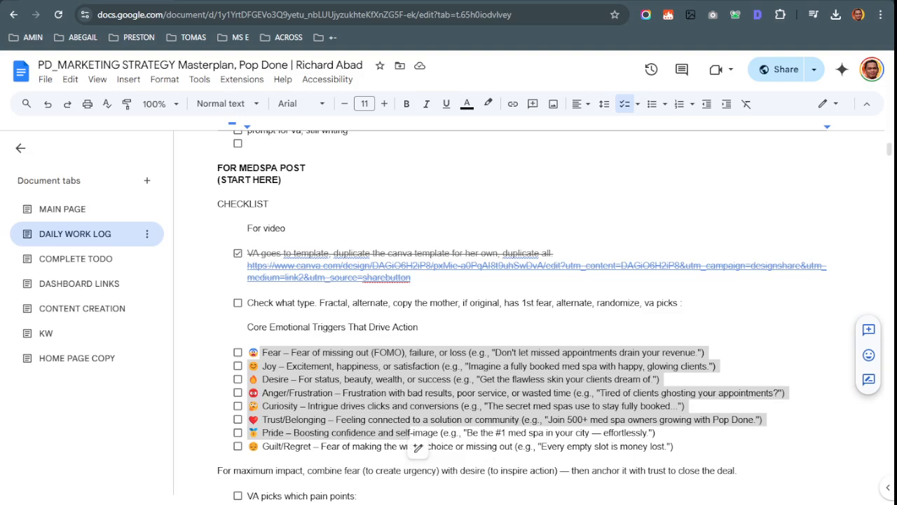
pyautogui.click(317, 371)
pyautogui.scroll(-2, 325, 346)
pyautogui.click(338, 304)
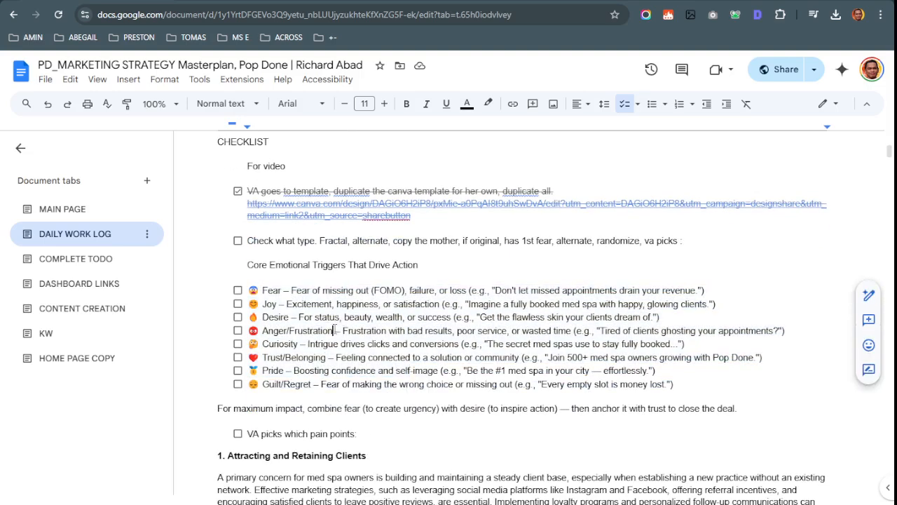
pyautogui.hotkey('ctrl', 'Tab')
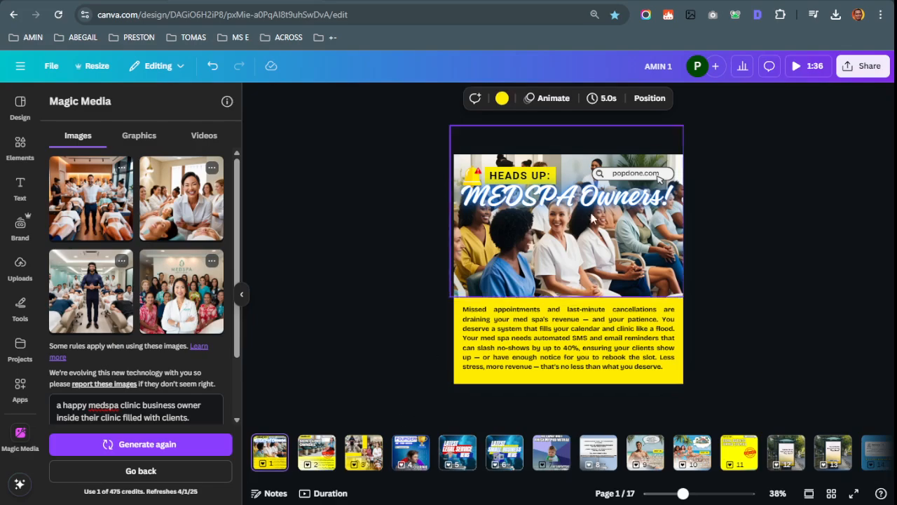
pyautogui.hotkey('ctrl', 'shift', 'Tab')
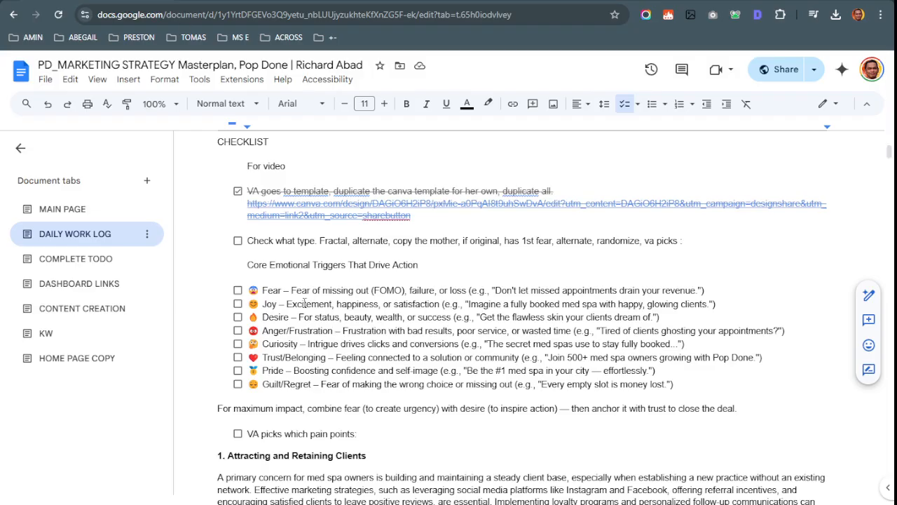
# Tick off the 'Check what type' checklist item
pyautogui.moveTo(265, 300); pyautogui.dragTo(365, 301)
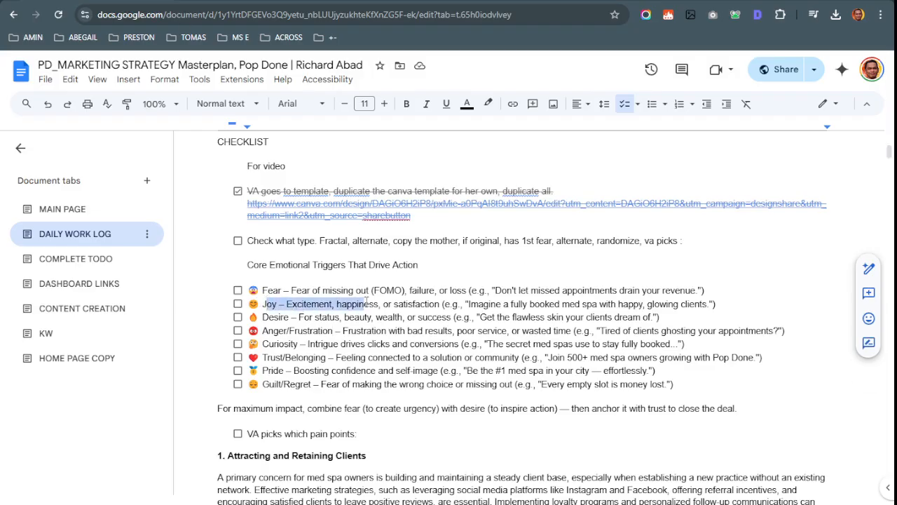
pyautogui.click(208, 406)
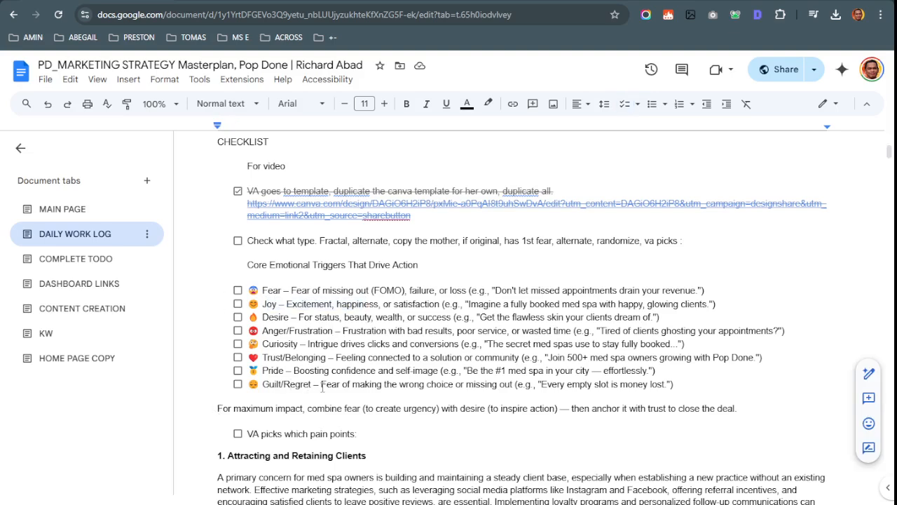
pyautogui.scroll(-2, 380, 377)
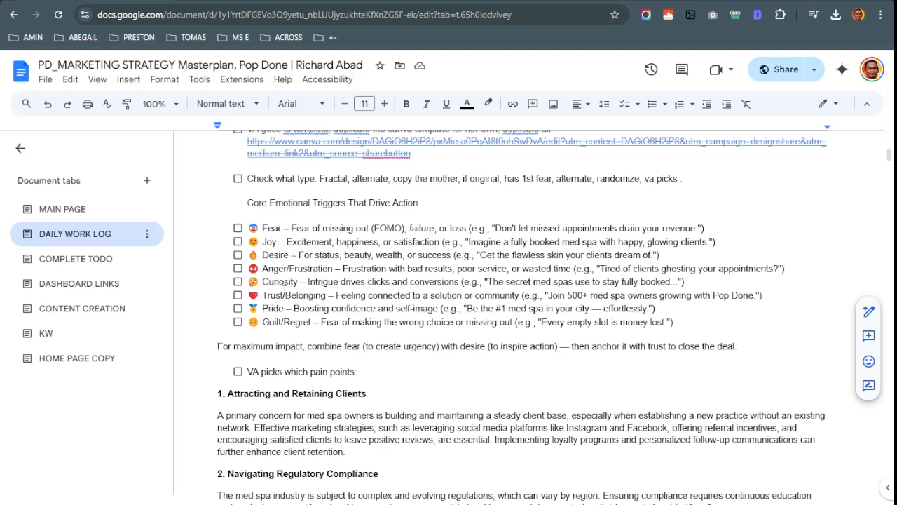
pyautogui.click(238, 178)
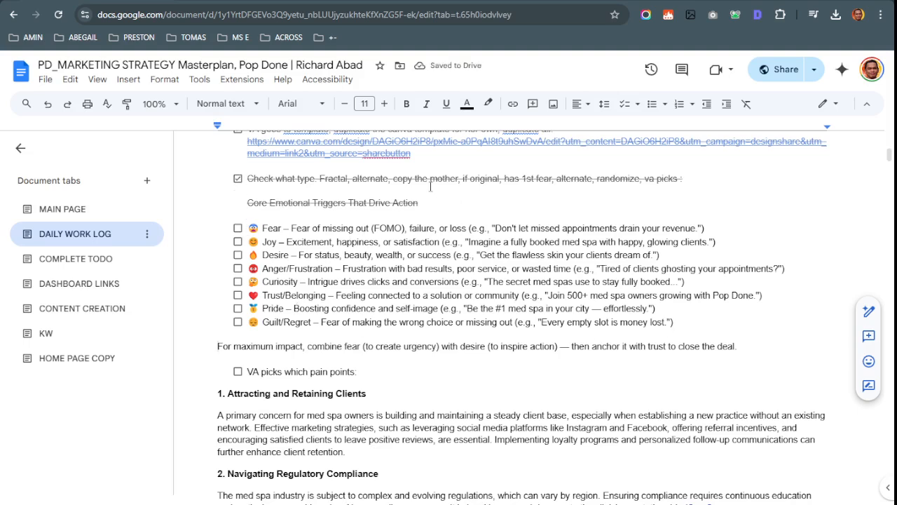
# Look over the 'For maximum impact' sentence and the Fear trigger in the checklist
pyautogui.click(226, 2)
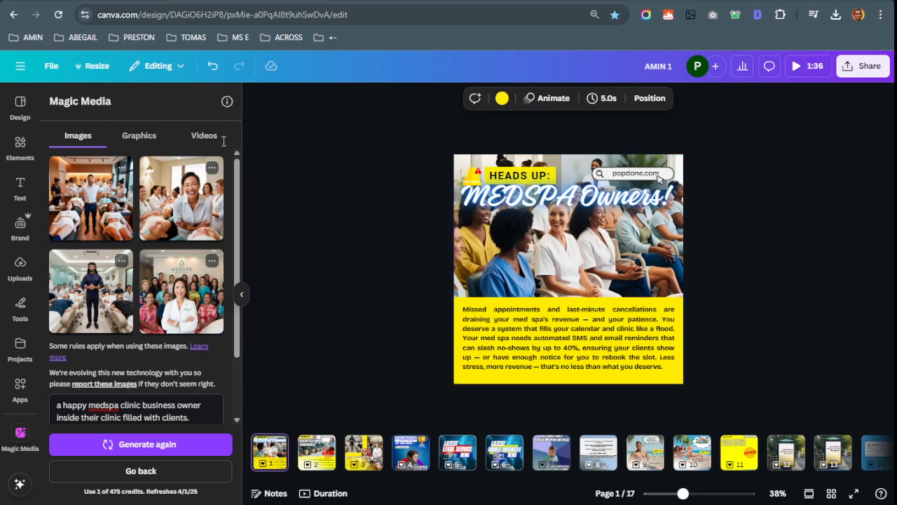
pyautogui.click(176, 2)
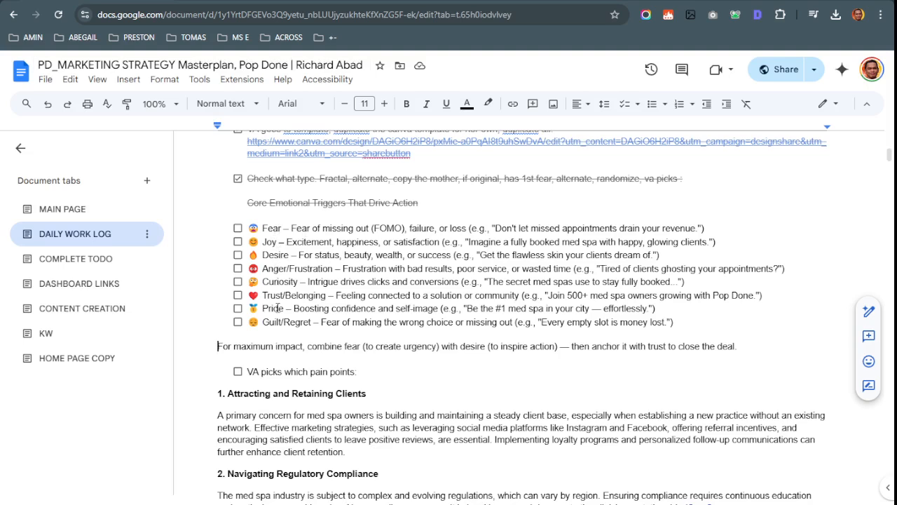
pyautogui.moveTo(220, 336); pyautogui.dragTo(195, 349)
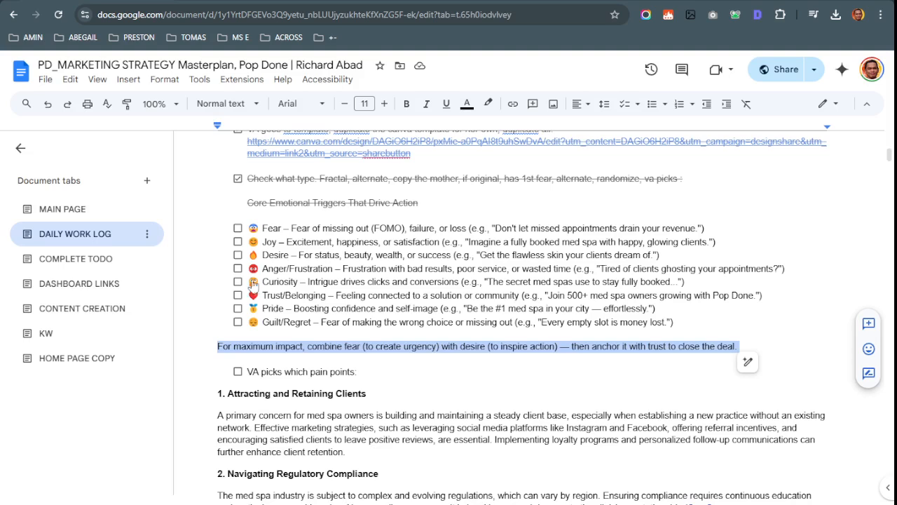
pyautogui.click(265, 243)
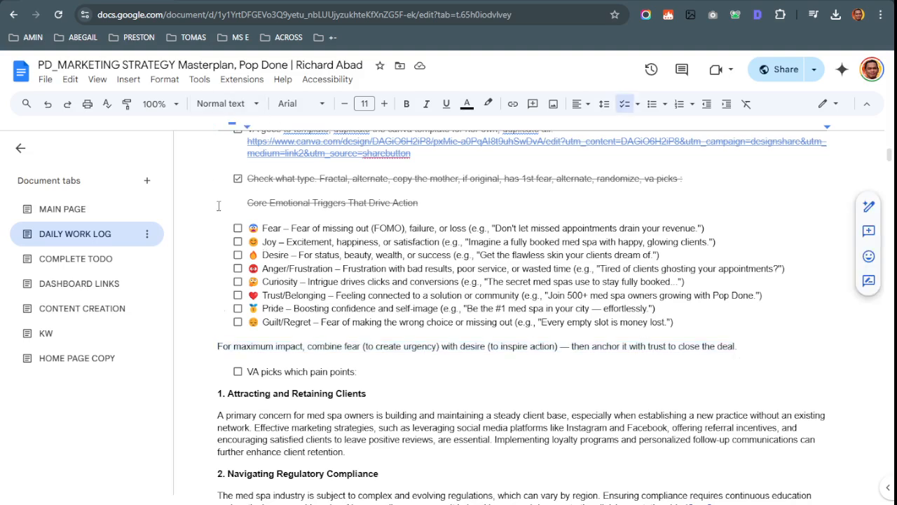
pyautogui.doubleClick(272, 228)
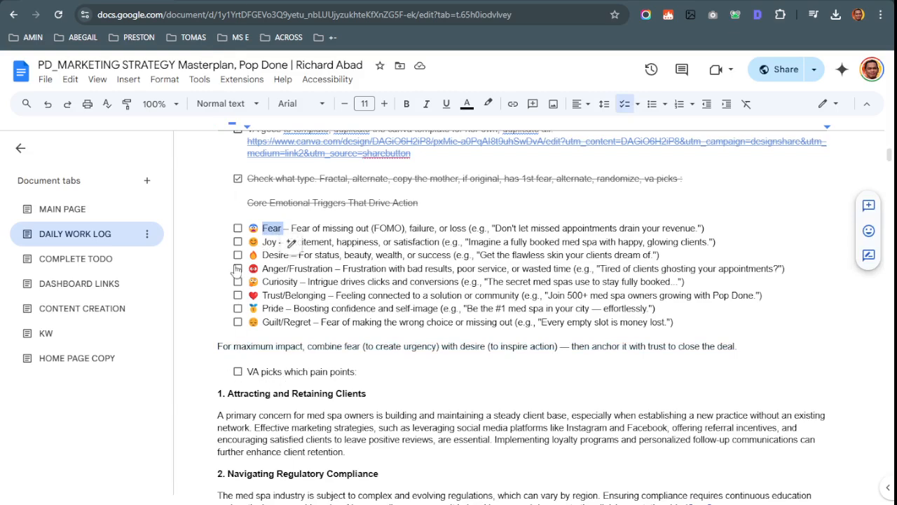
# Tick and untick the 'VA picks which pain points' item, then scroll to the numbered headings
pyautogui.click(238, 372)
pyautogui.scroll(-1, 239, 375)
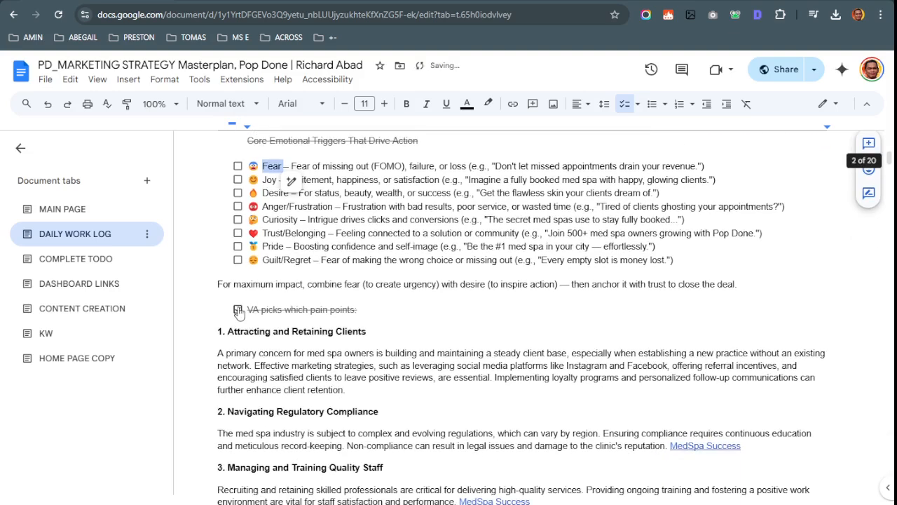
pyautogui.click(238, 311)
pyautogui.scroll(-1, 232, 365)
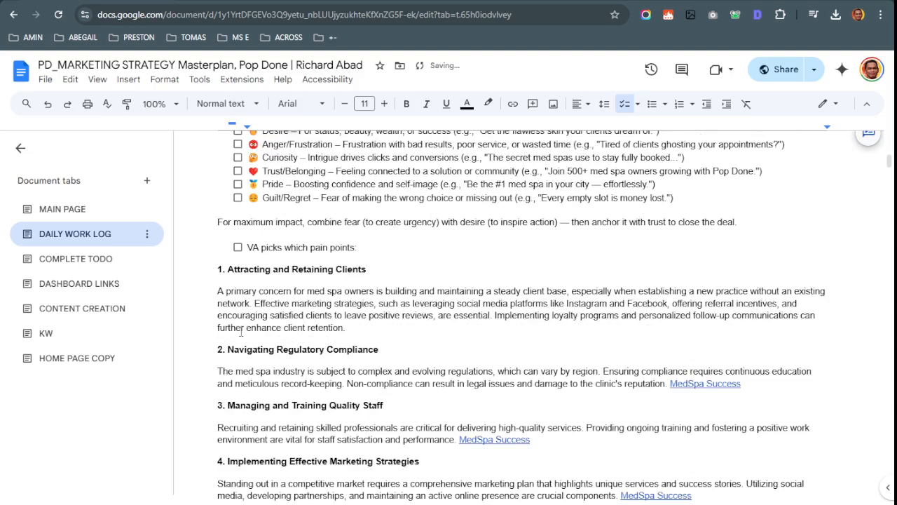
pyautogui.click(211, 292)
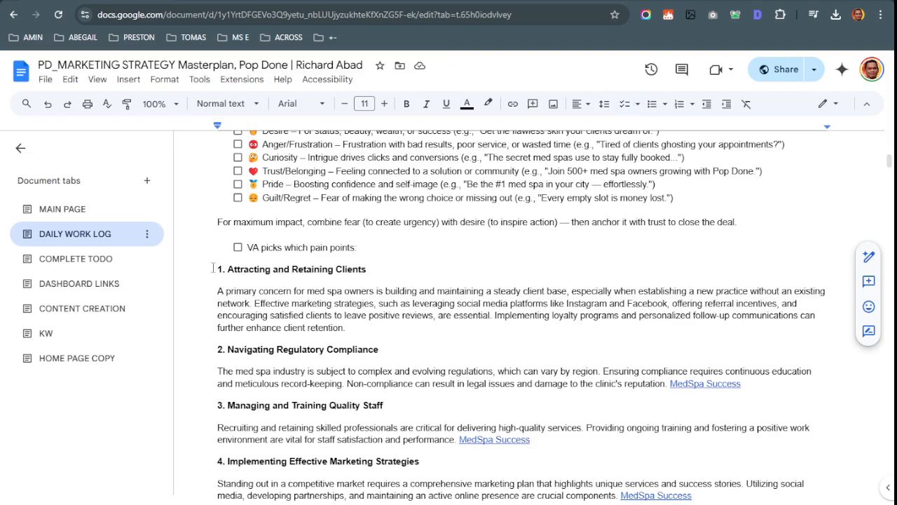
pyautogui.click(214, 269)
pyautogui.scroll(-3, 217, 272)
# Compare the pain-point headings in Docs with the body text on the Canva post
pyautogui.hotkey('ctrl', 'a')
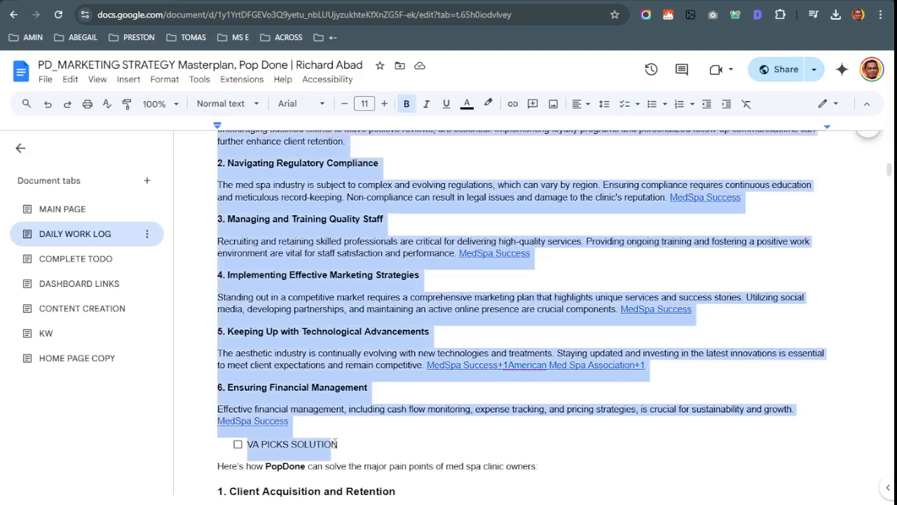
pyautogui.click(336, 432)
pyautogui.scroll(3, 354, 281)
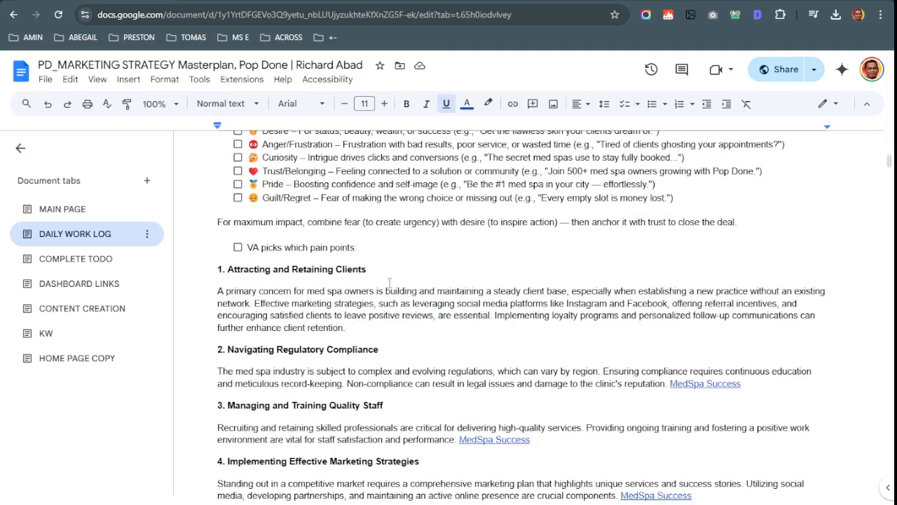
pyautogui.click(389, 283)
pyautogui.click(303, 1)
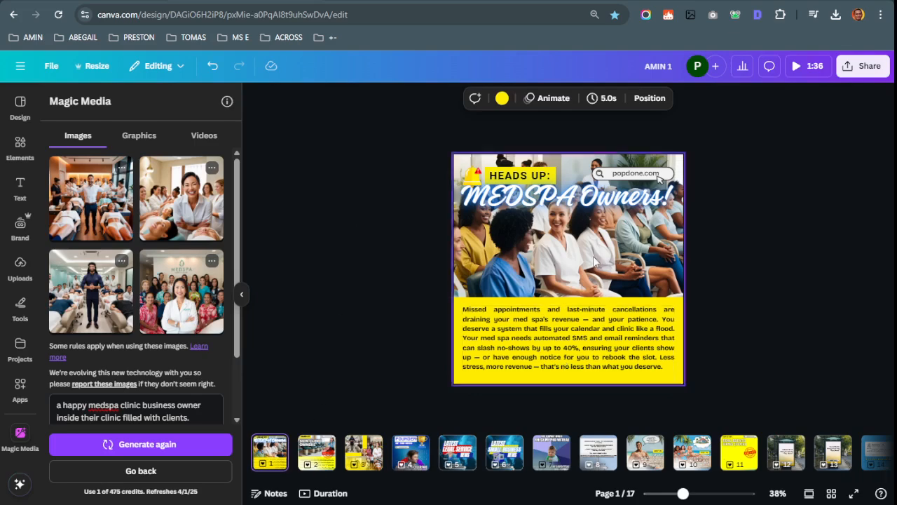
pyautogui.click(592, 340)
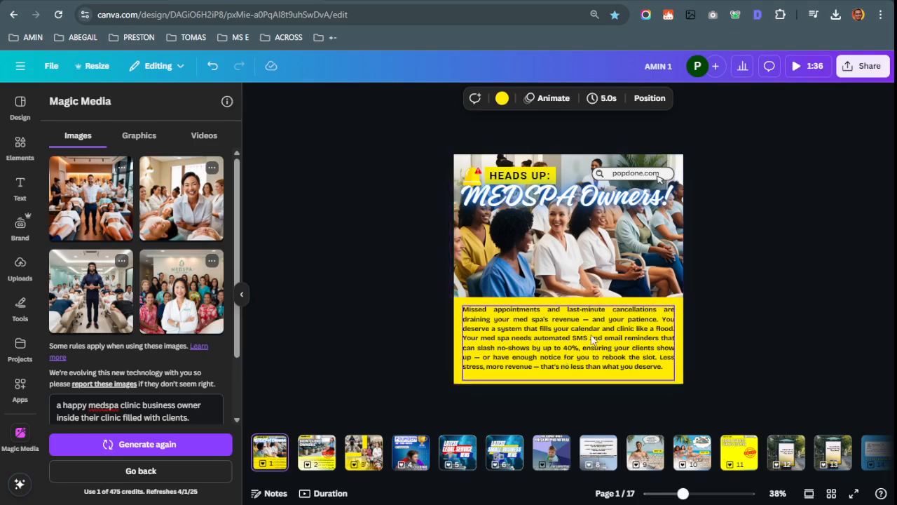
pyautogui.hotkey('ctrl', 'shift', 'Tab')
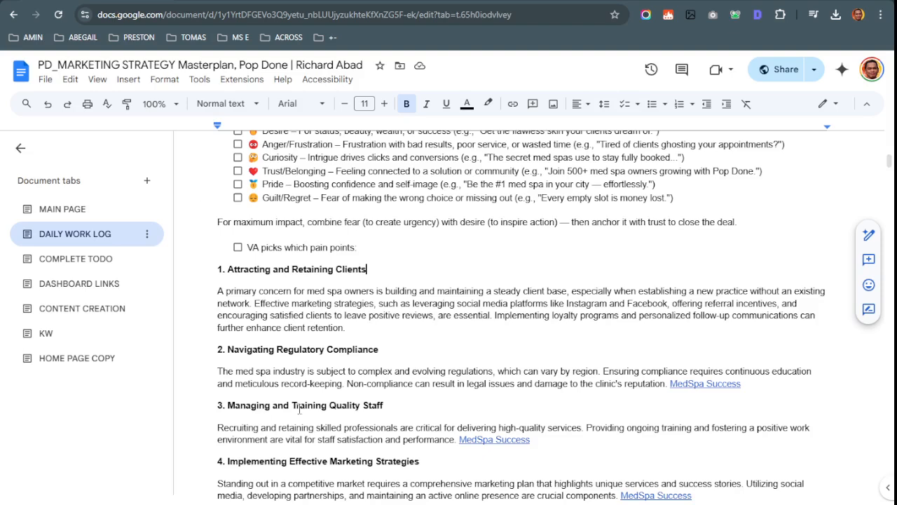
pyautogui.click(259, 348)
pyautogui.scroll(-3, 227, 354)
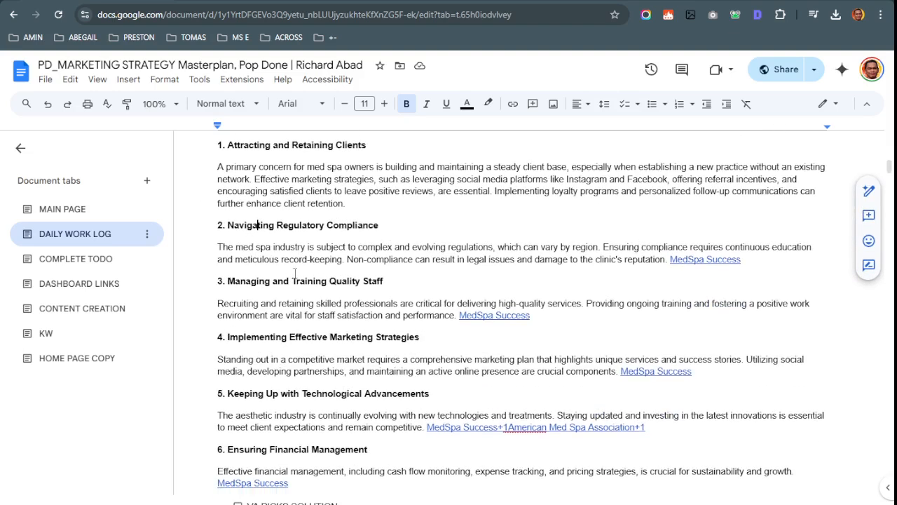
pyautogui.scroll(2, 221, 220)
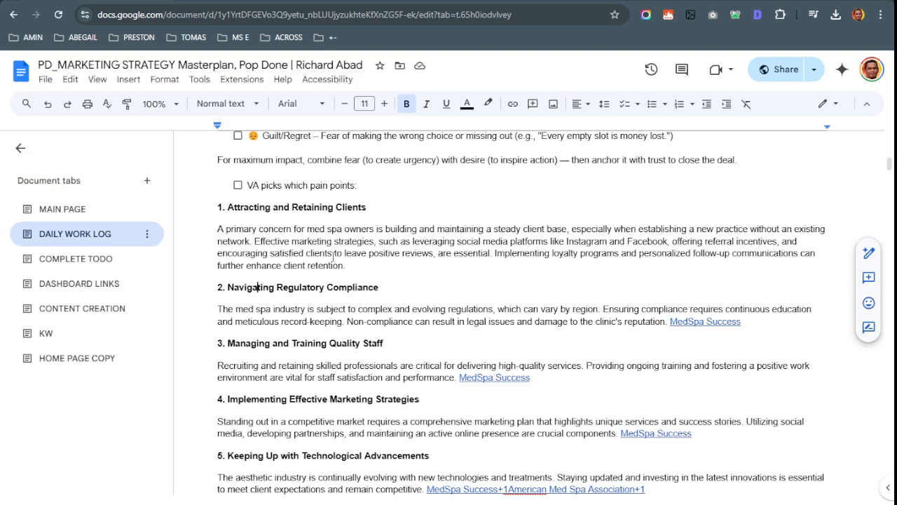
# Tick the pain-points item and review the 'Attracting and Retaining Clients' heading
pyautogui.click(238, 185)
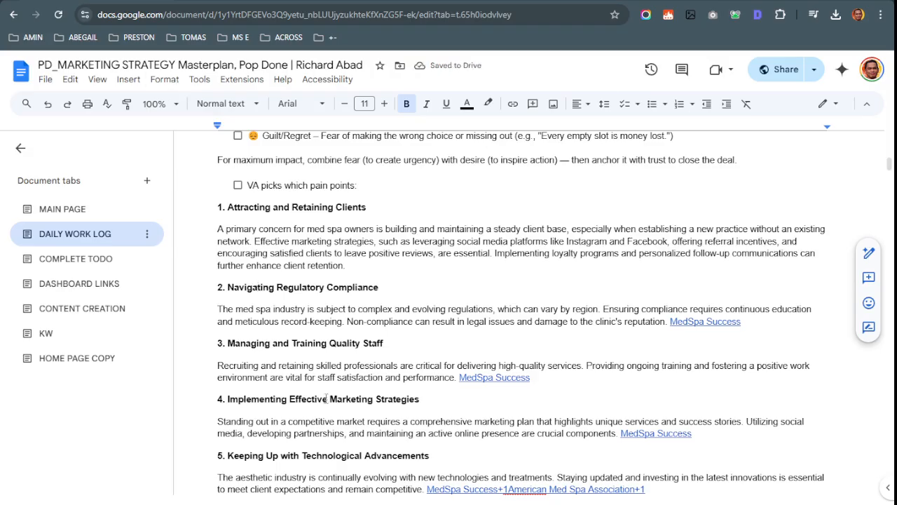
pyautogui.scroll(-1, 327, 399)
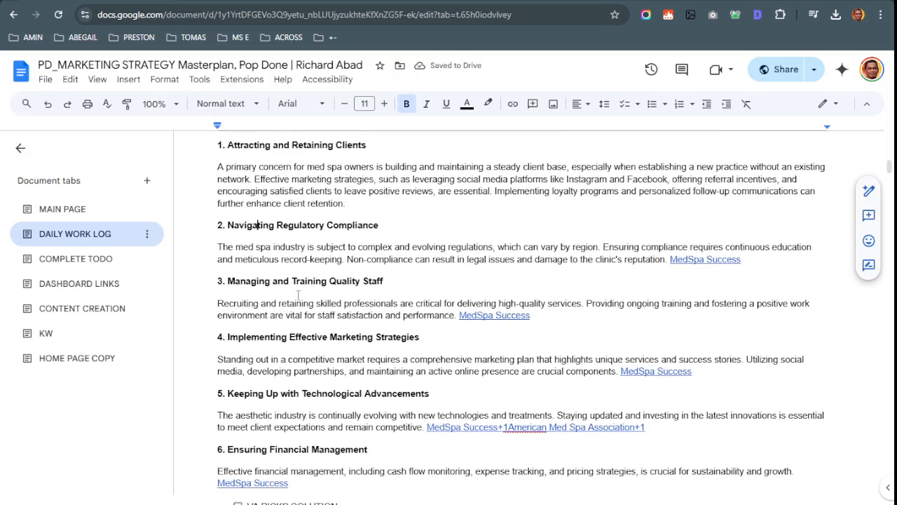
pyautogui.moveTo(230, 226); pyautogui.dragTo(382, 227)
pyautogui.scroll(1, 250, 201)
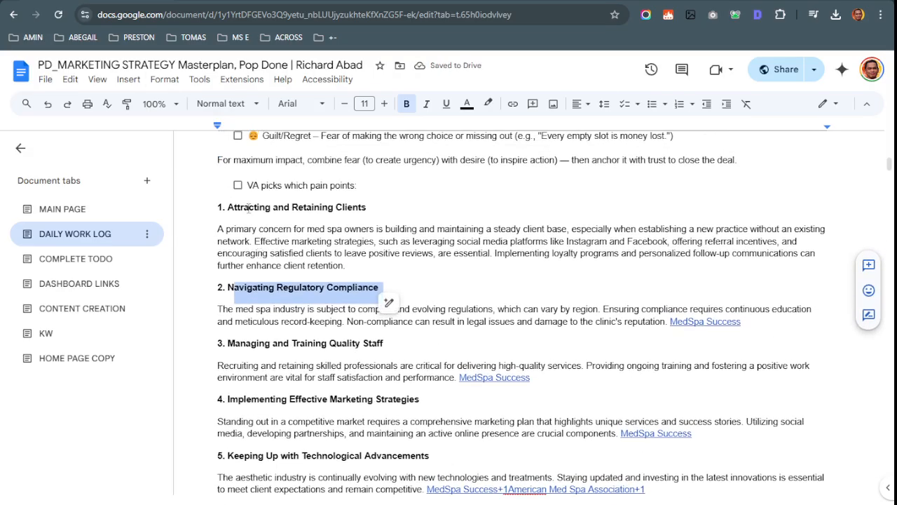
pyautogui.moveTo(225, 206); pyautogui.dragTo(348, 208)
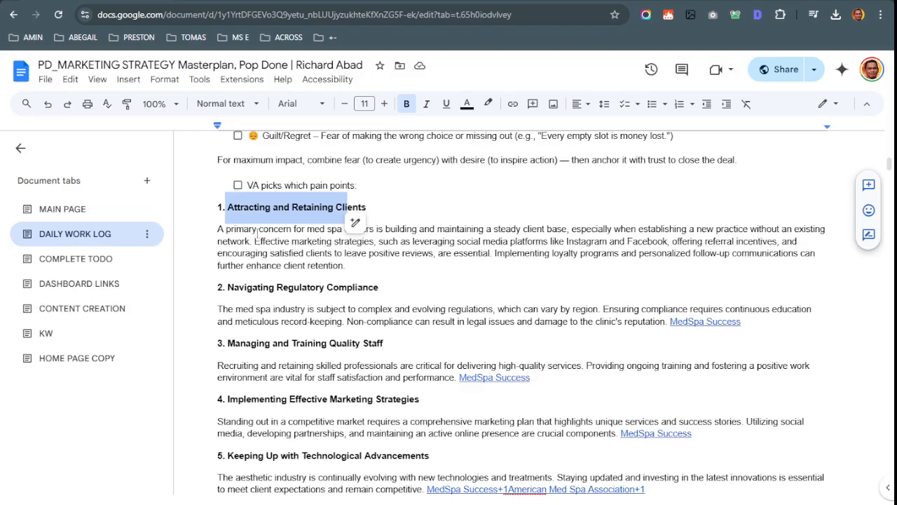
pyautogui.scroll(3, 278, 245)
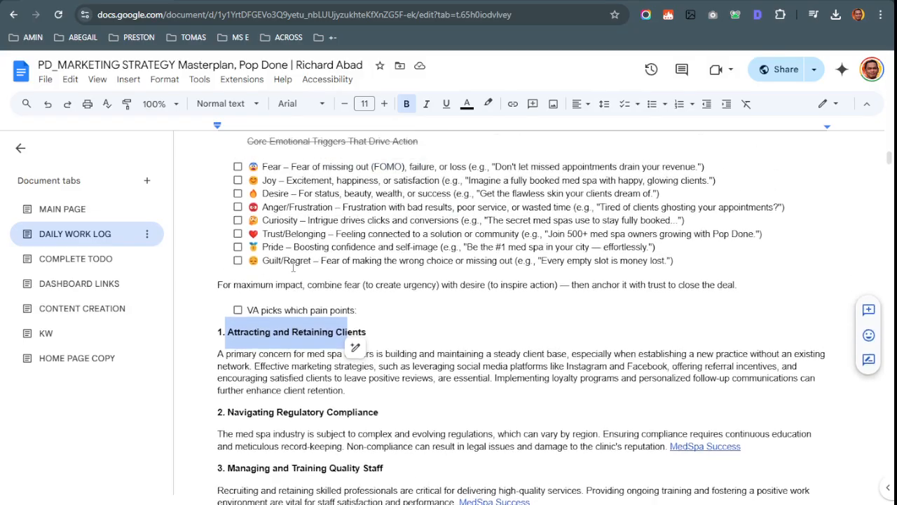
pyautogui.click(260, 225)
# Mark the 'VA PICKS SOLUTION' checklist item as done
pyautogui.scroll(-1, 284, 309)
pyautogui.moveTo(217, 331); pyautogui.dragTo(462, 347)
pyautogui.scroll(-5, 462, 348)
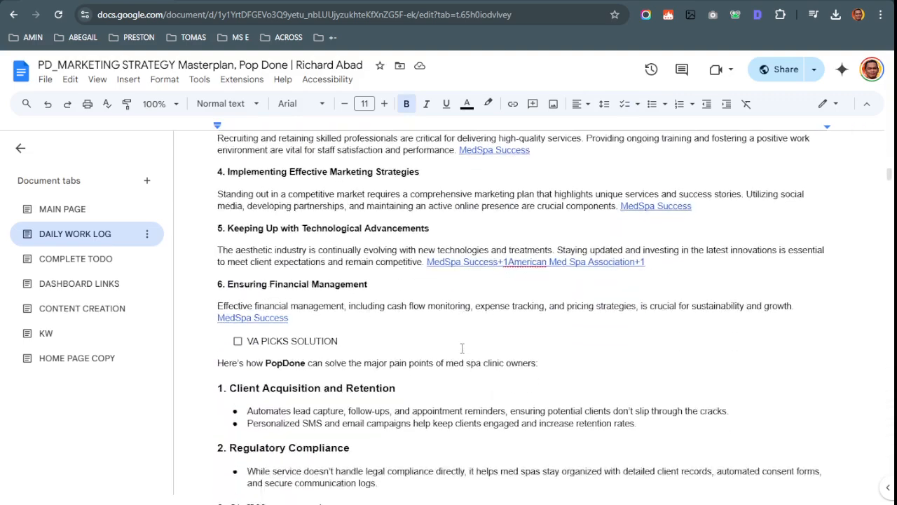
pyautogui.click(238, 321)
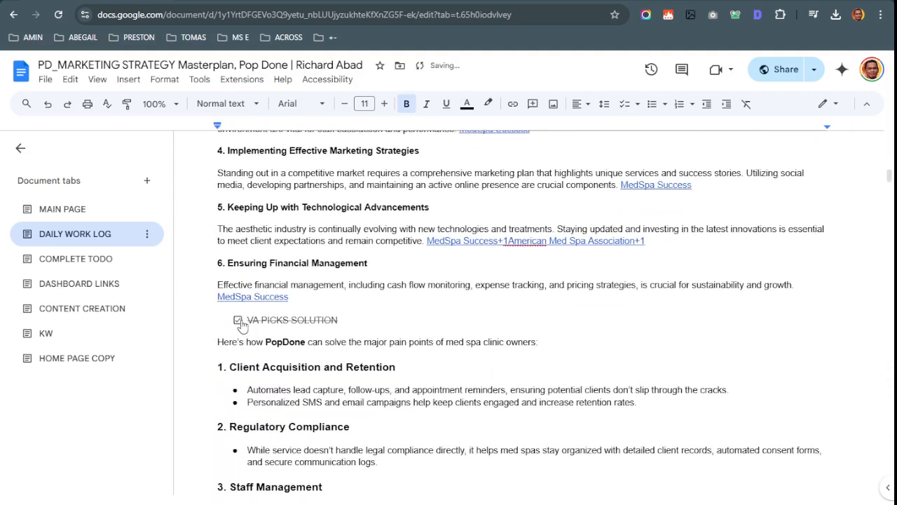
pyautogui.scroll(-1, 247, 327)
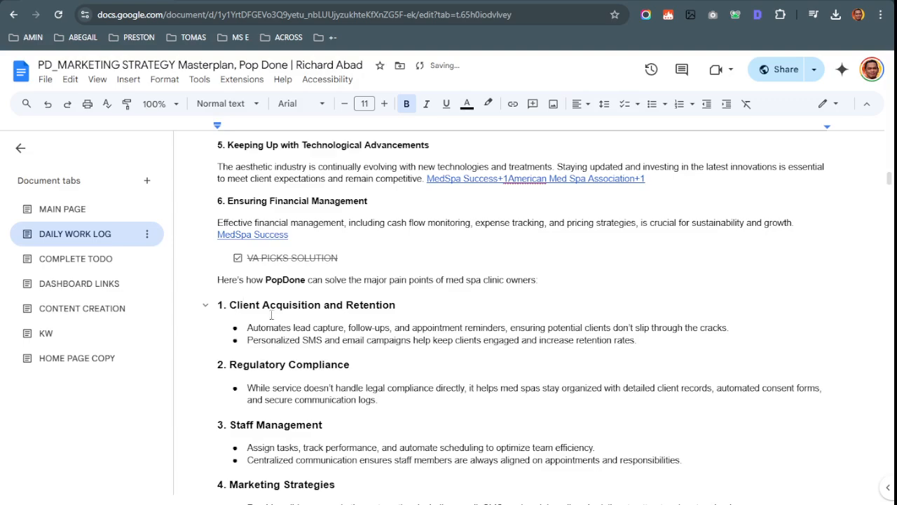
pyautogui.scroll(3, 296, 332)
pyautogui.scroll(-4, 383, 399)
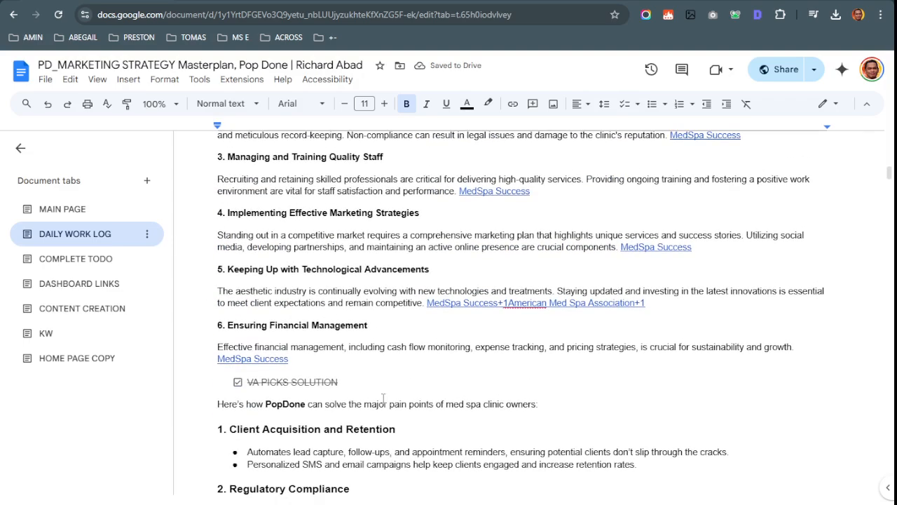
# Review the Regulatory Compliance solution bullet against the Canva design
pyautogui.click(326, 340)
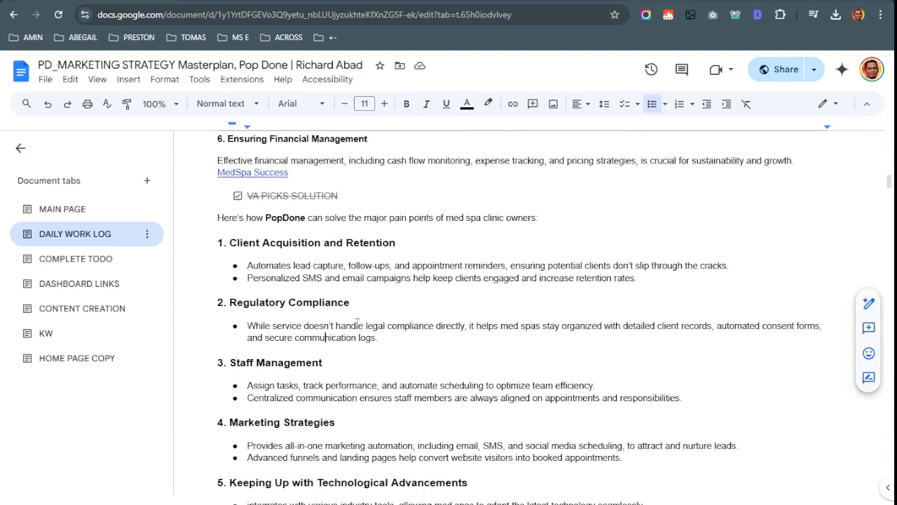
pyautogui.scroll(-1, 359, 324)
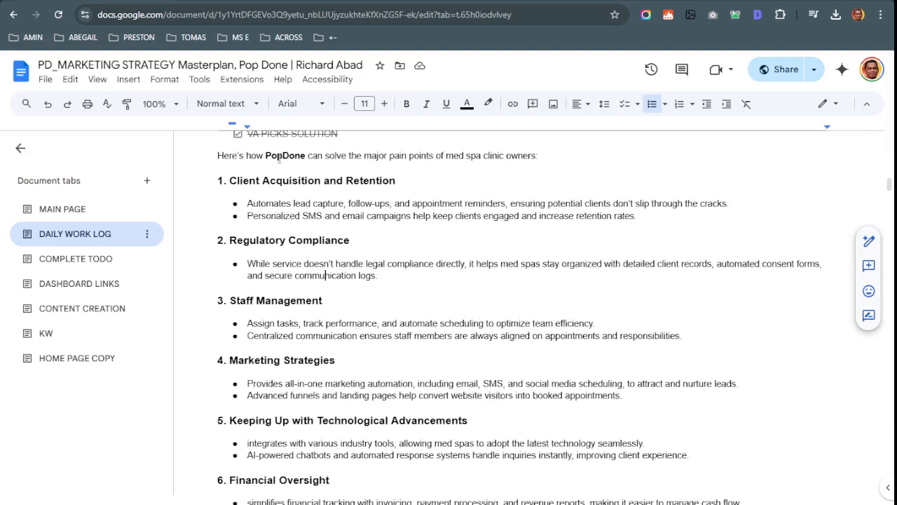
pyautogui.click(371, 2)
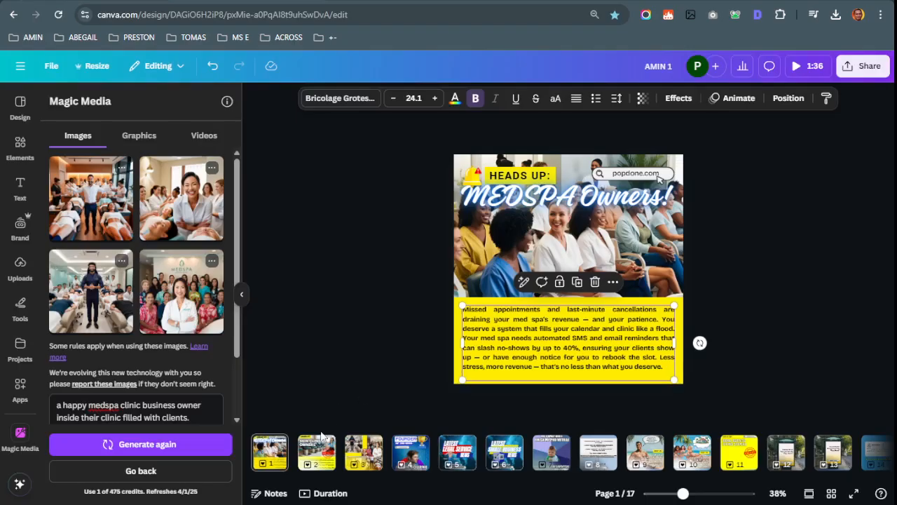
pyautogui.click(281, 2)
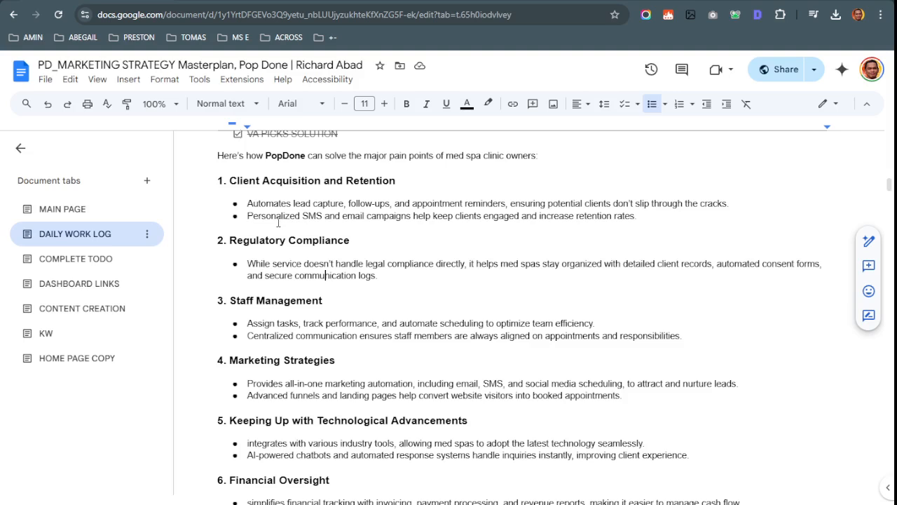
pyautogui.click(383, 261)
pyautogui.moveTo(397, 275)
pyautogui.mouseDown()
pyautogui.moveTo(247, 265)
pyautogui.moveTo(229, 240)
pyautogui.moveTo(395, 278)
pyautogui.mouseUp()
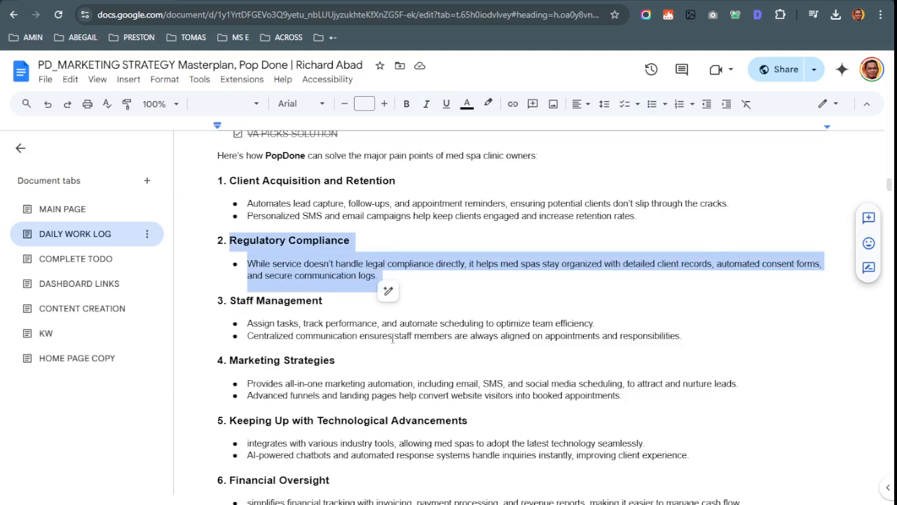
pyautogui.scroll(-2, 382, 364)
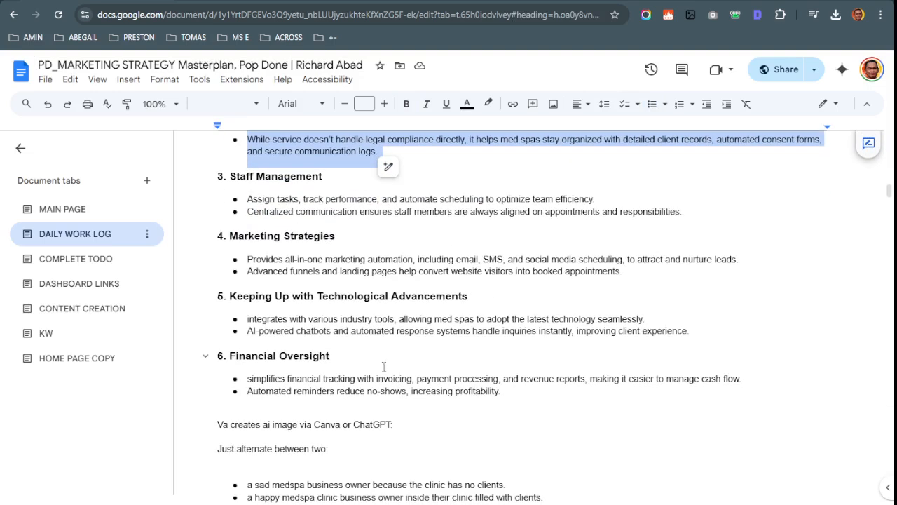
pyautogui.scroll(1, 389, 368)
pyautogui.scroll(1, 389, 368)
pyautogui.scroll(-3, 388, 368)
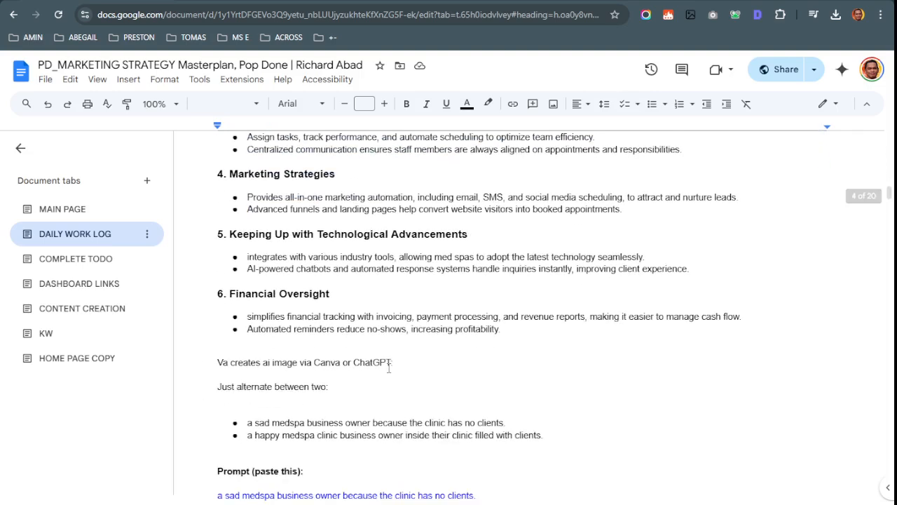
# Place the caret on the empty line after 'Just alternate between two:'
pyautogui.click(385, 381)
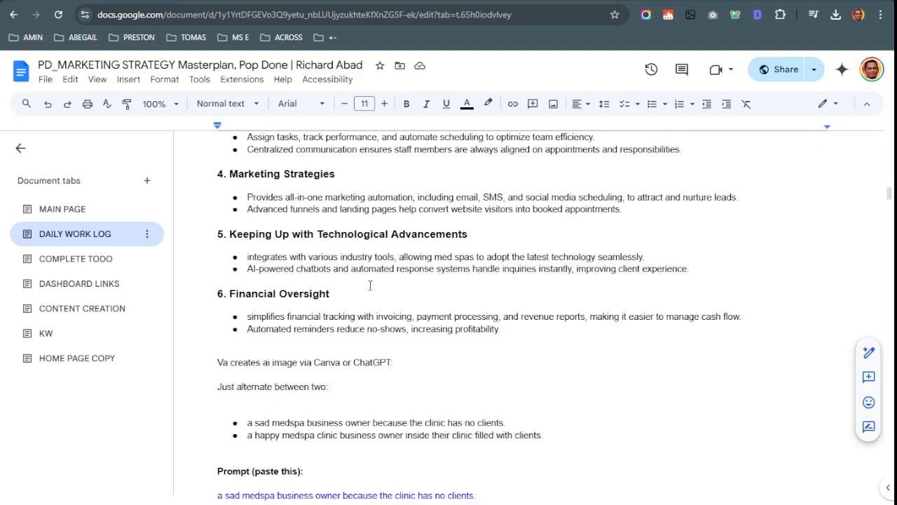
pyautogui.click(218, 361)
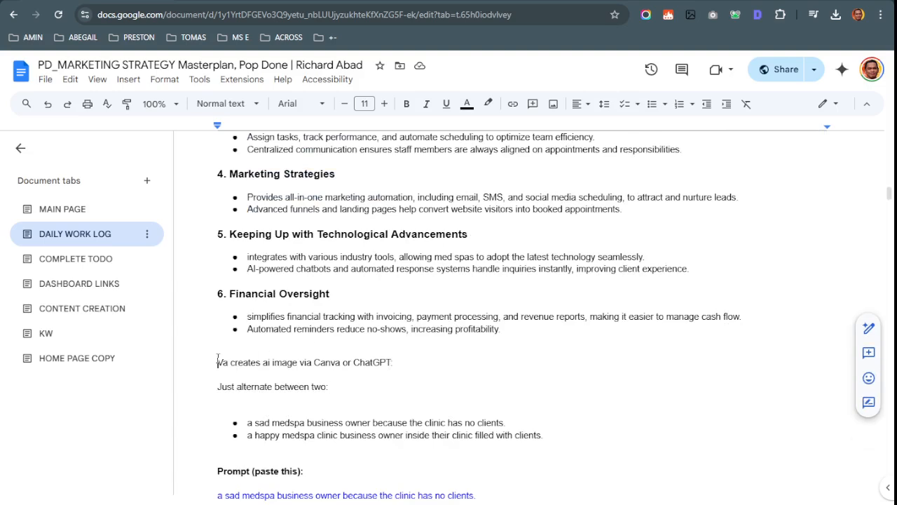
pyautogui.click(220, 401)
# Remove the blank line and make 'Va creates ai image via Canva or ChatGPT' a checklist item
pyautogui.press('BackSpace')
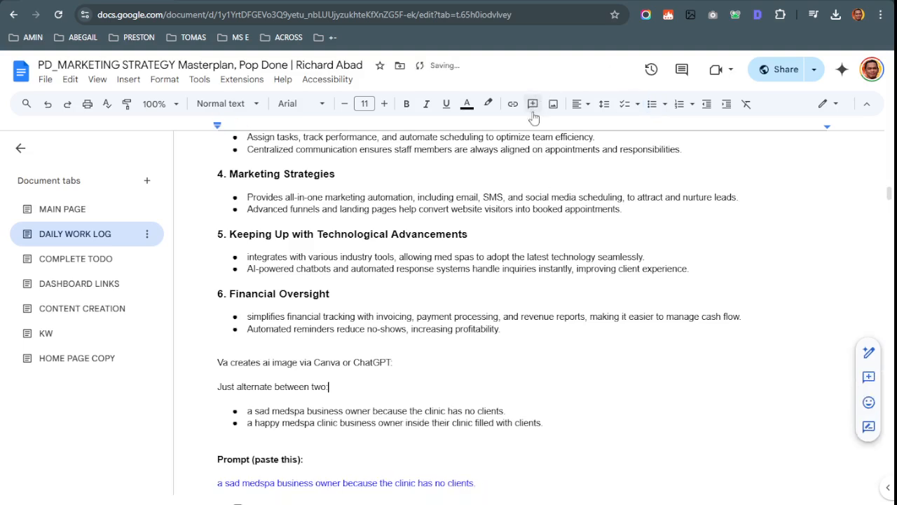
pyautogui.click(200, 351)
pyautogui.click(200, 363)
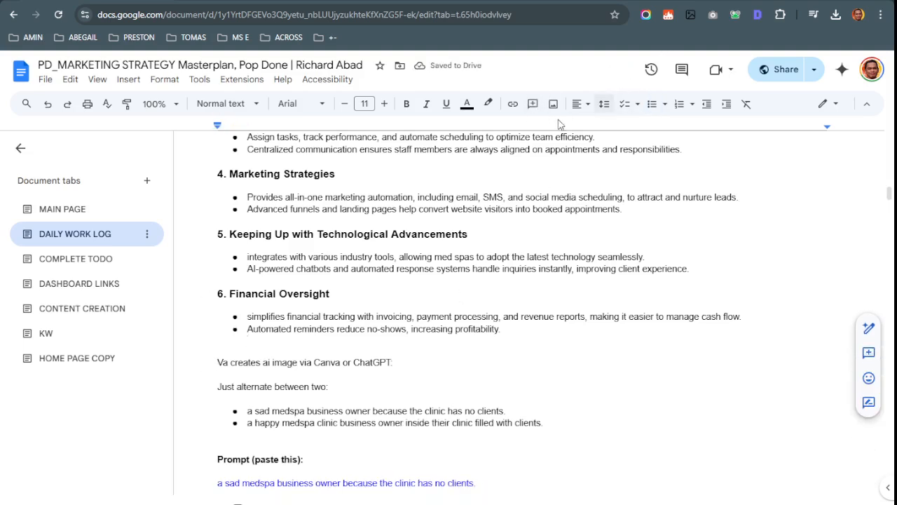
pyautogui.click(623, 104)
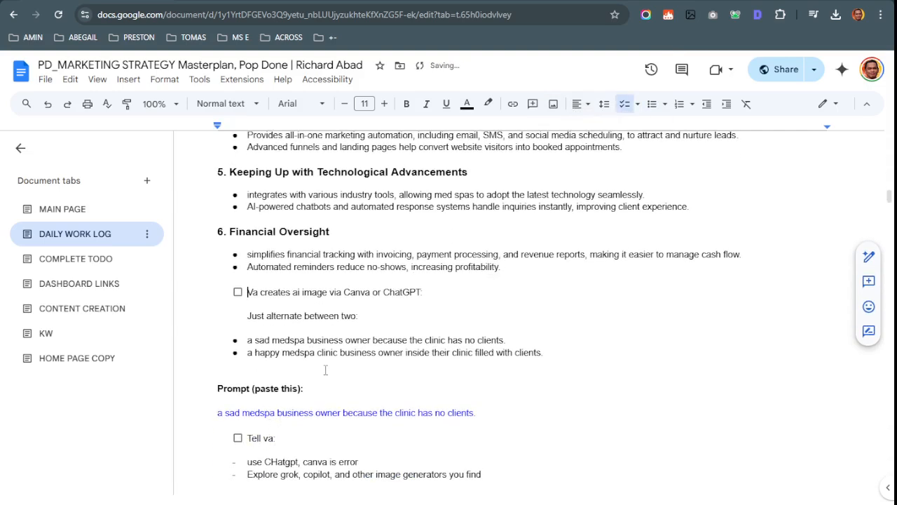
# Look over the two image-idea bullets under the prompt heading
pyautogui.scroll(12, 325, 372)
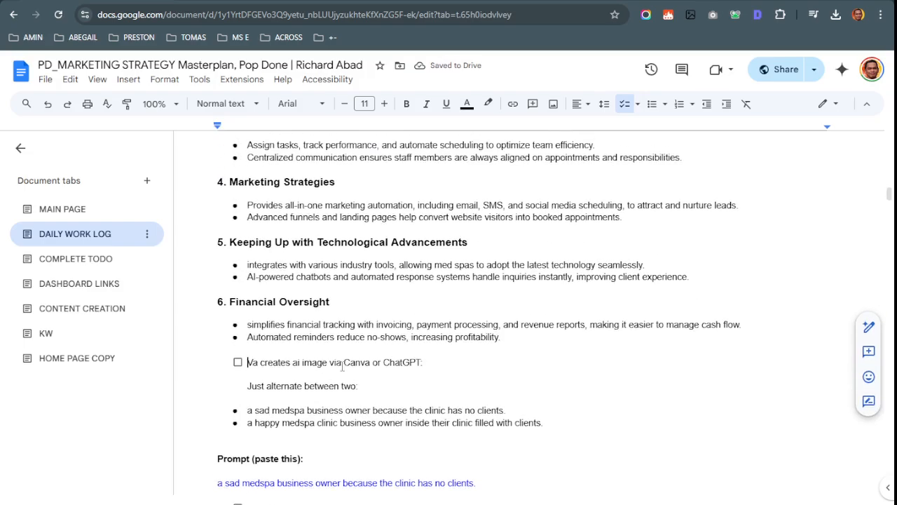
pyautogui.scroll(-1, 255, 424)
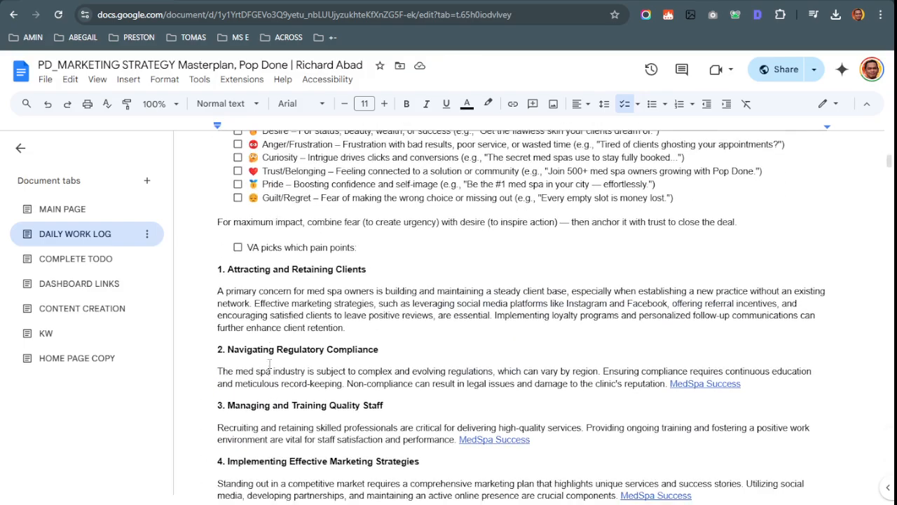
pyautogui.moveTo(229, 270); pyautogui.dragTo(372, 284)
pyautogui.scroll(-6, 371, 292)
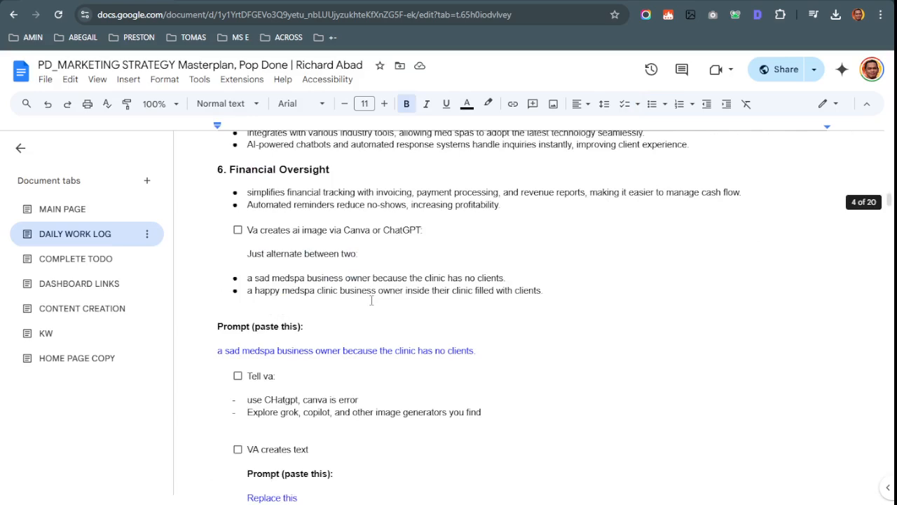
pyautogui.scroll(2, 378, 306)
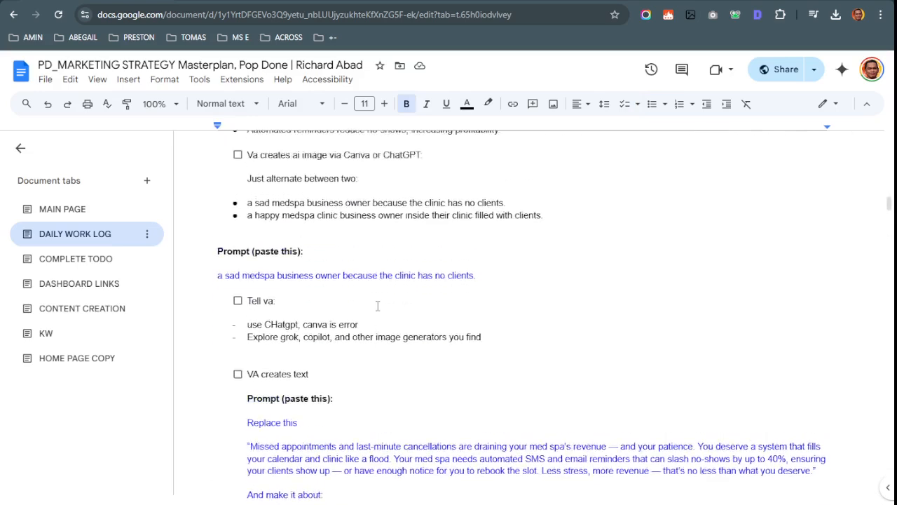
pyautogui.click(392, 317)
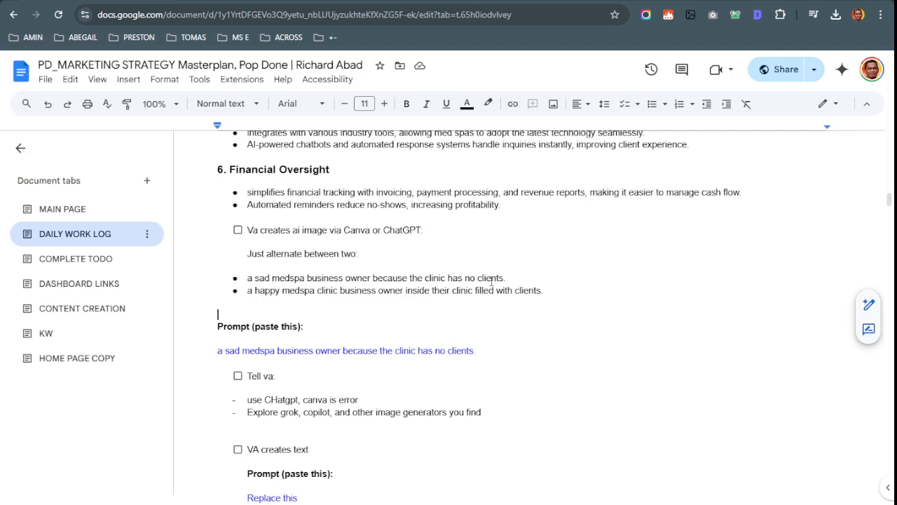
pyautogui.click(513, 279)
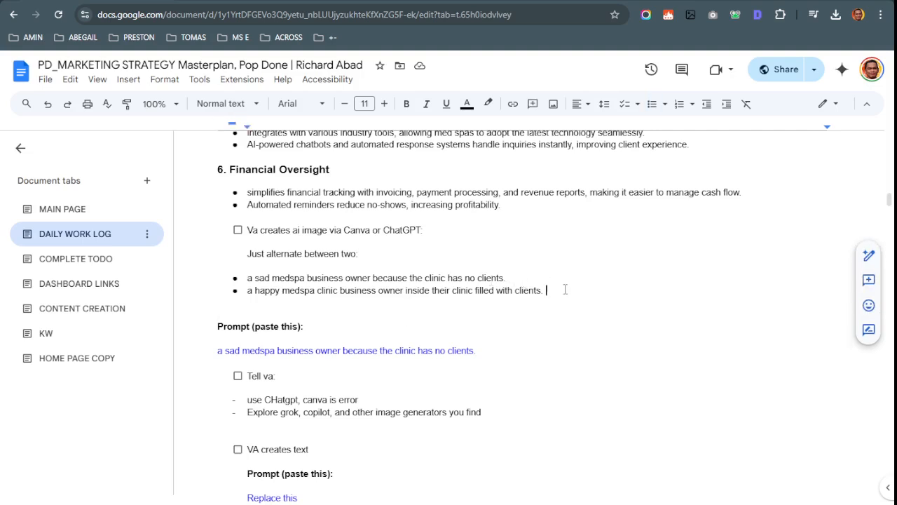
pyautogui.moveTo(566, 289); pyautogui.dragTo(239, 277)
pyautogui.click(239, 278)
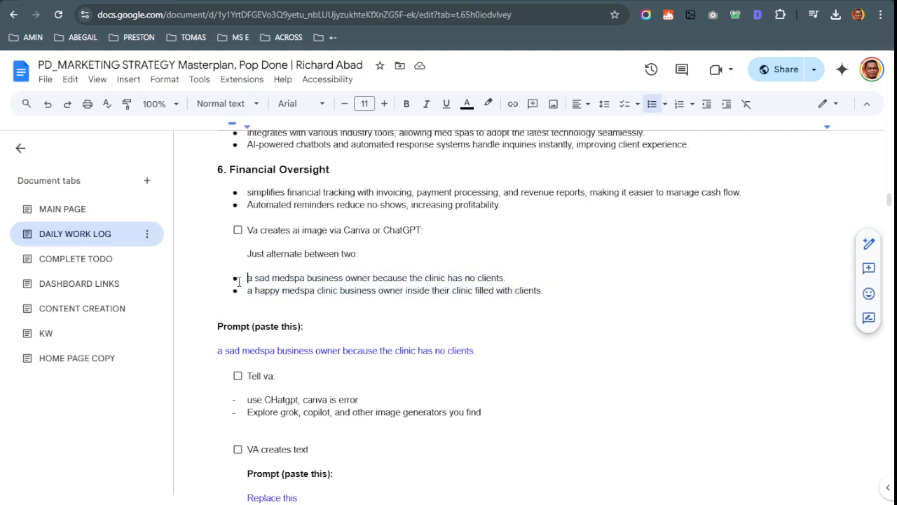
pyautogui.click(250, 297)
# Select the 'sad medspa business owner' prompt line and go to Canva
pyautogui.scroll(20, 255, 296)
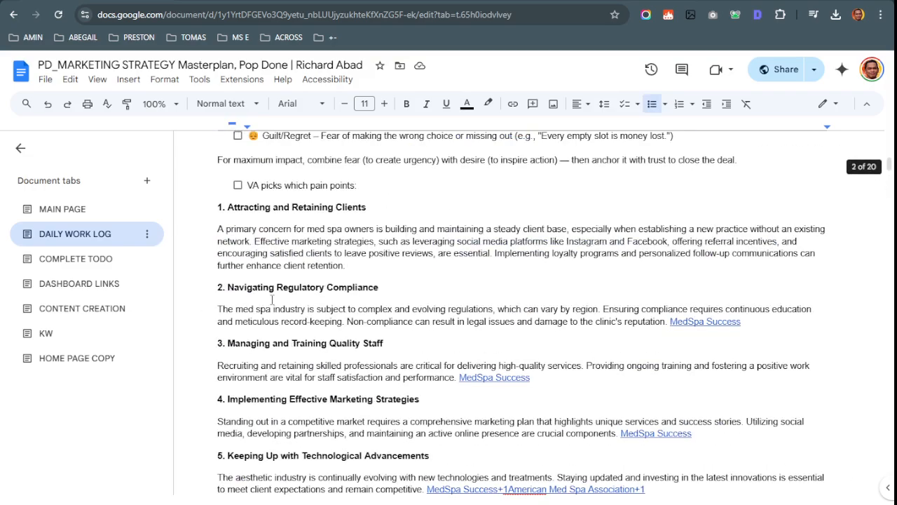
pyautogui.scroll(-1, 263, 379)
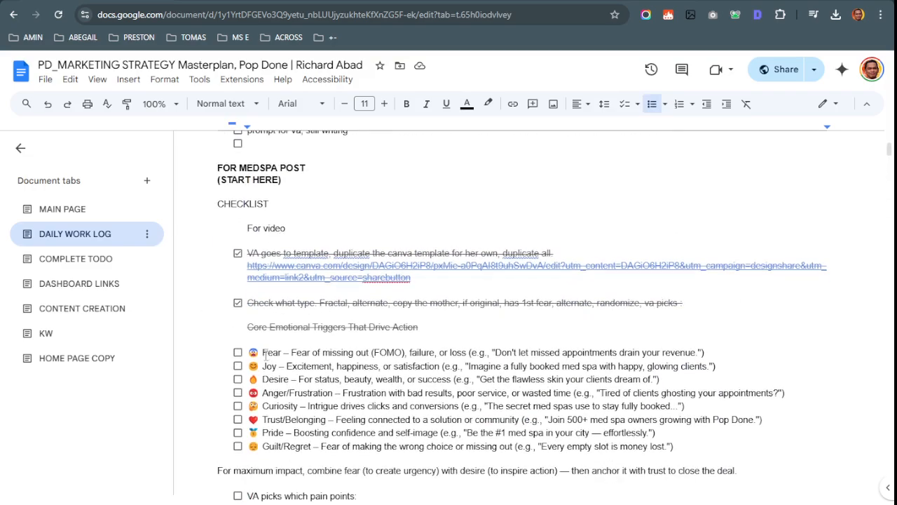
pyautogui.scroll(-10, 266, 357)
pyautogui.scroll(-7, 266, 358)
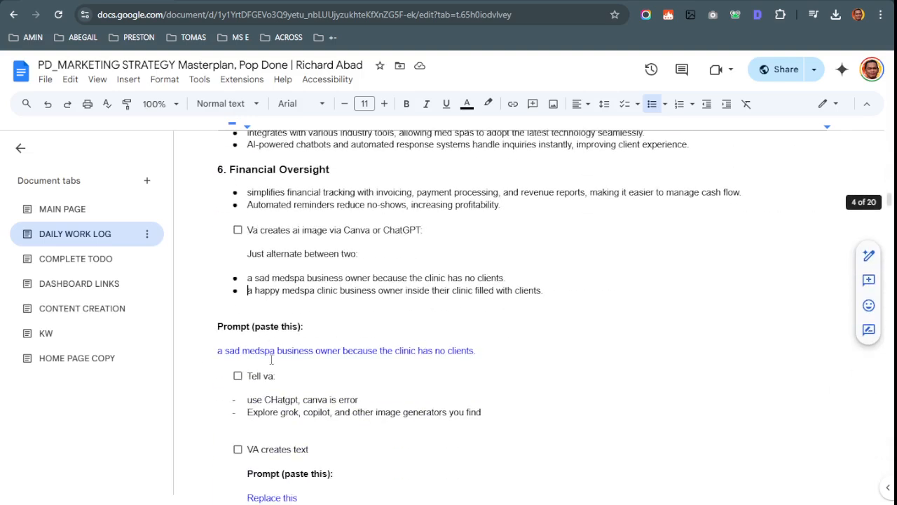
pyautogui.scroll(2, 273, 360)
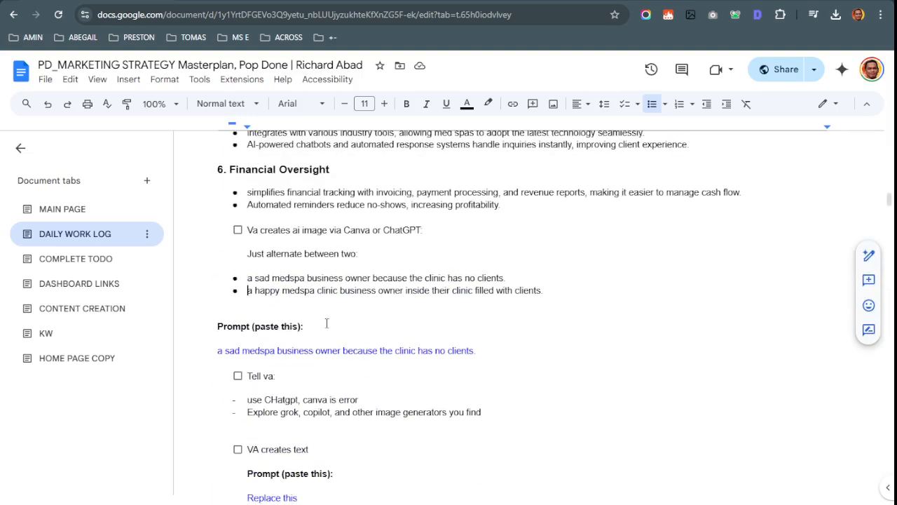
pyautogui.click(248, 279)
pyautogui.moveTo(248, 279); pyautogui.dragTo(524, 284)
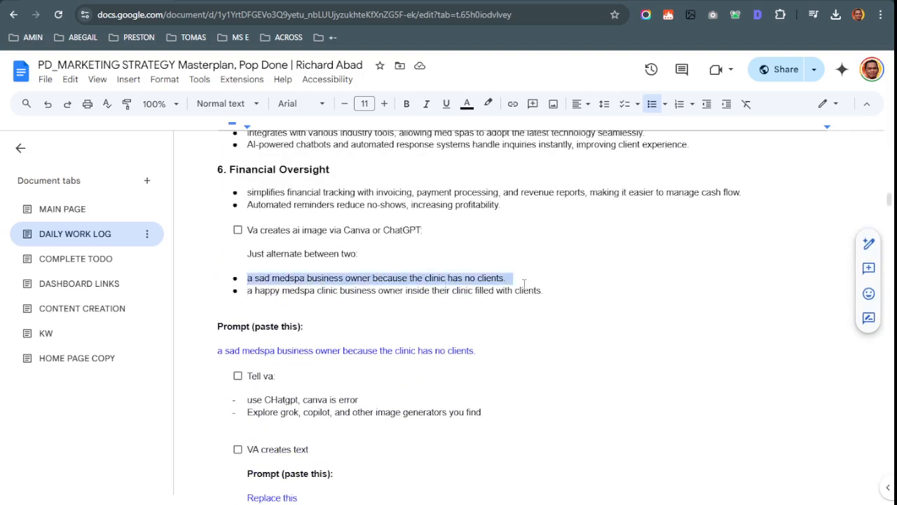
pyautogui.click(289, 278)
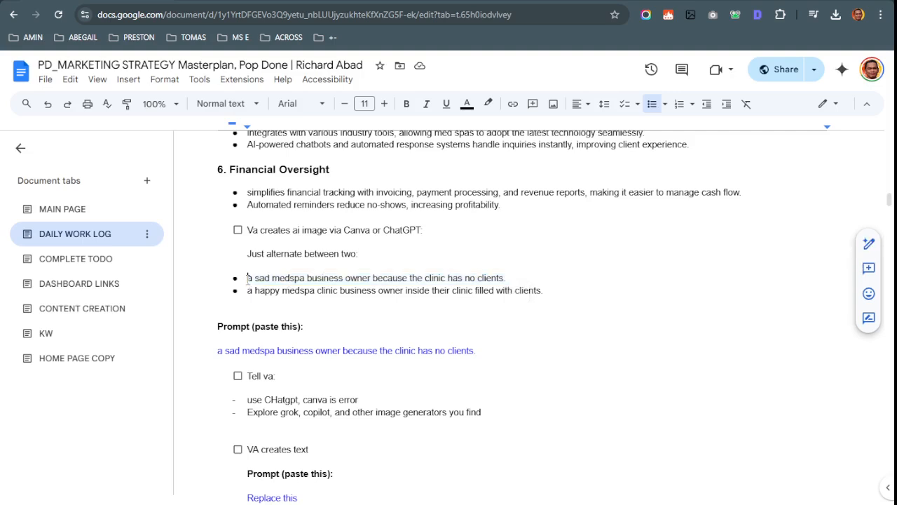
pyautogui.moveTo(249, 279); pyautogui.dragTo(519, 283)
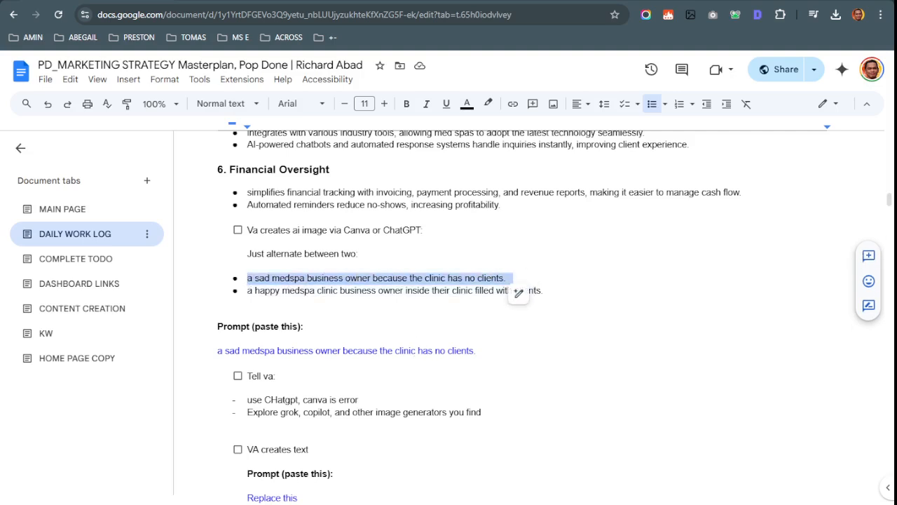
pyautogui.hotkey('ctrl', 'Tab')
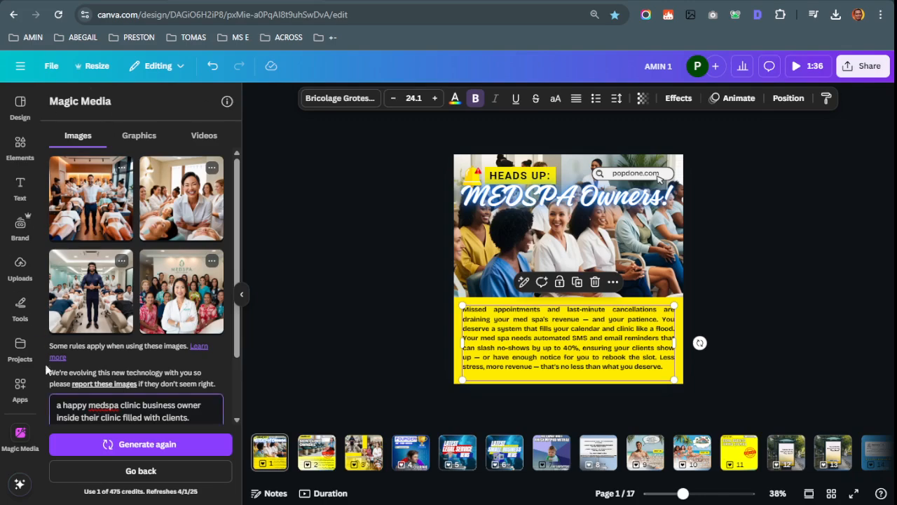
# Add a new blank page after page 1
pyautogui.click(20, 435)
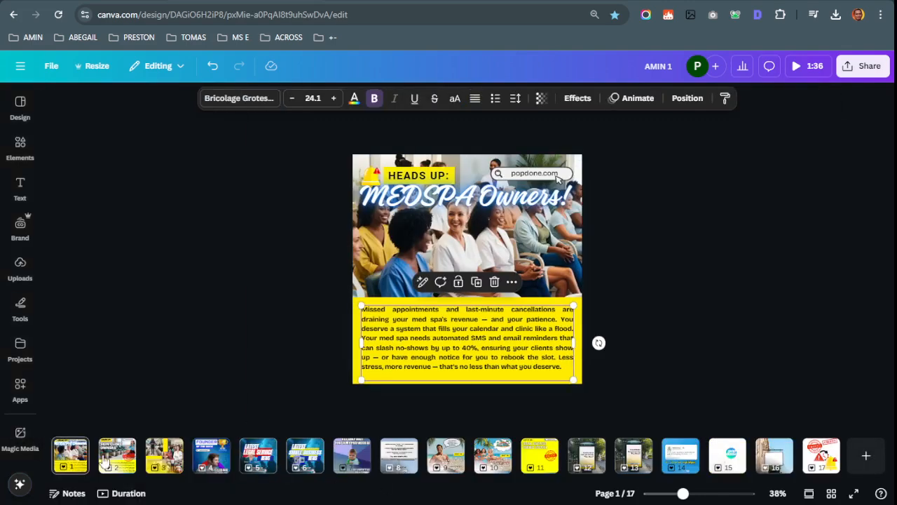
pyautogui.rightClick(70, 456)
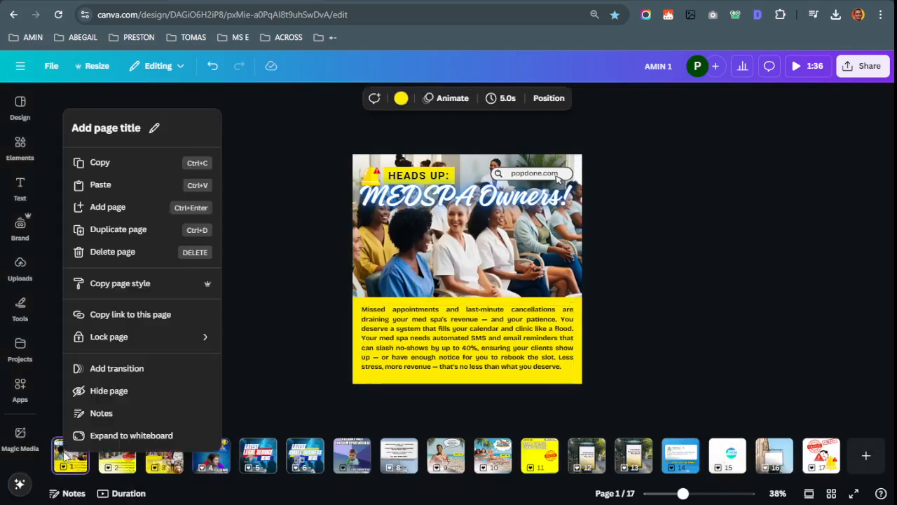
pyautogui.click(105, 206)
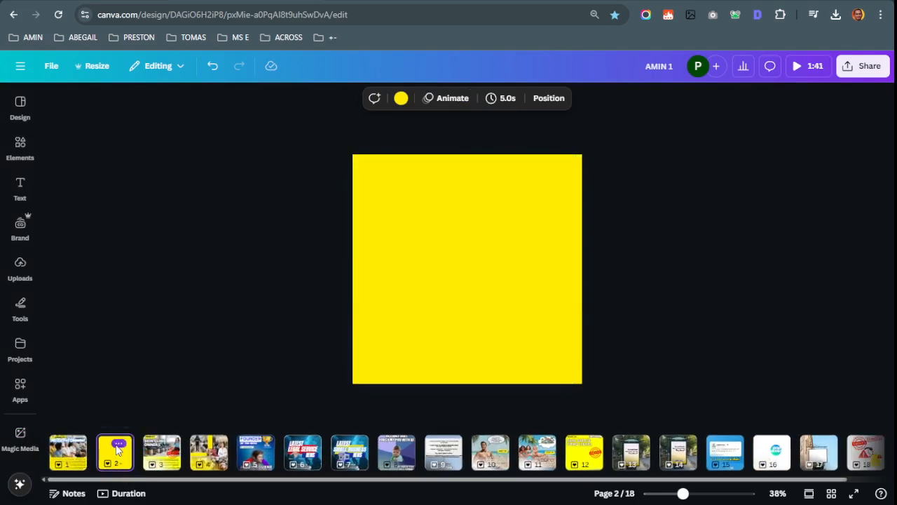
# Open Magic Media for the new page and select the existing image prompt
pyautogui.rightClick(113, 446)
pyautogui.click(114, 449)
pyautogui.click(28, 446)
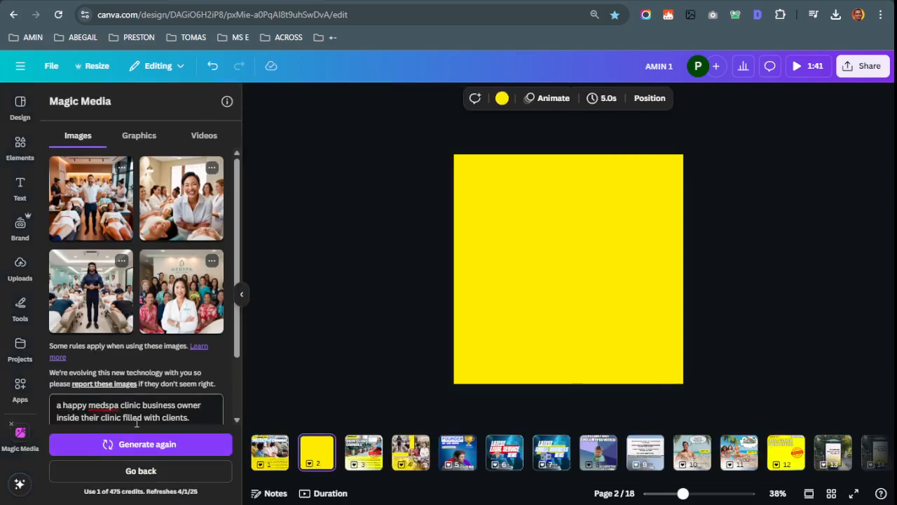
pyautogui.click(141, 403)
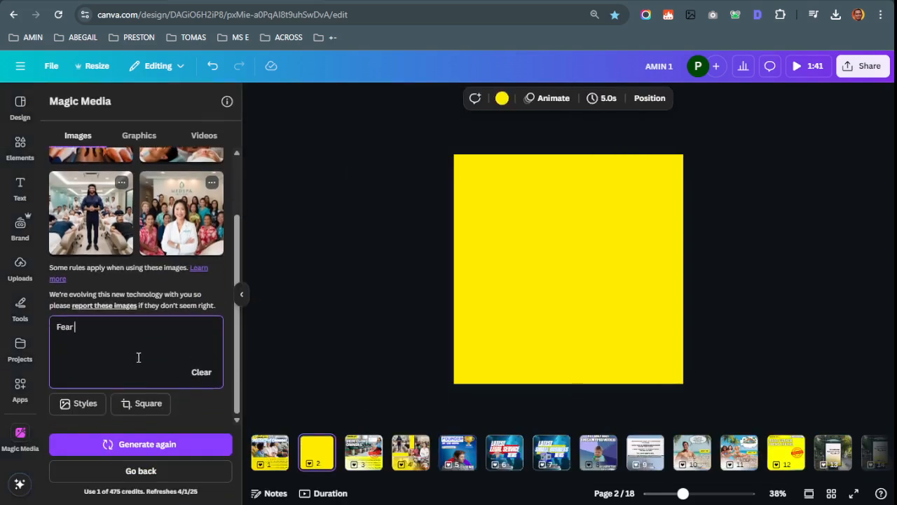
pyautogui.hotkey('ctrl', 'a')
# Take the sad medspa owner line from the doc and paste it as the Magic Media prompt
pyautogui.hotkey('alt', 'Tab')
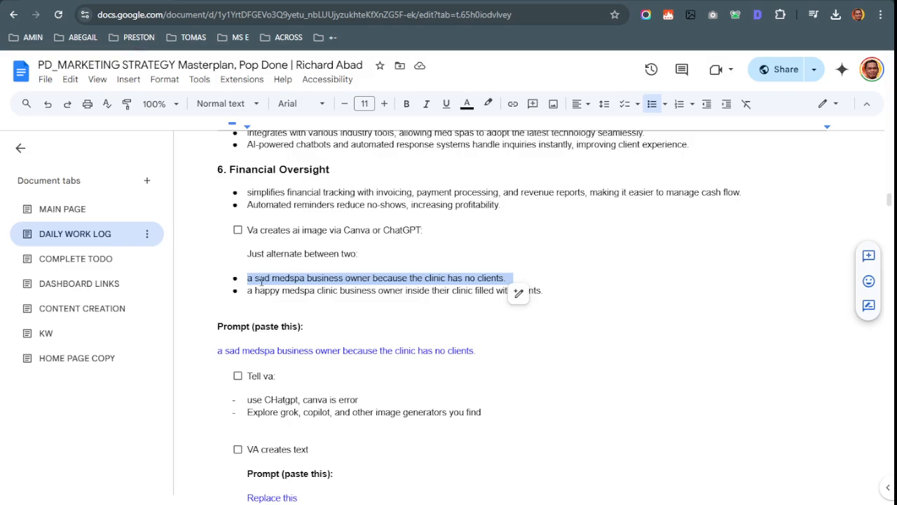
pyautogui.scroll(5, 261, 280)
pyautogui.scroll(-10, 262, 282)
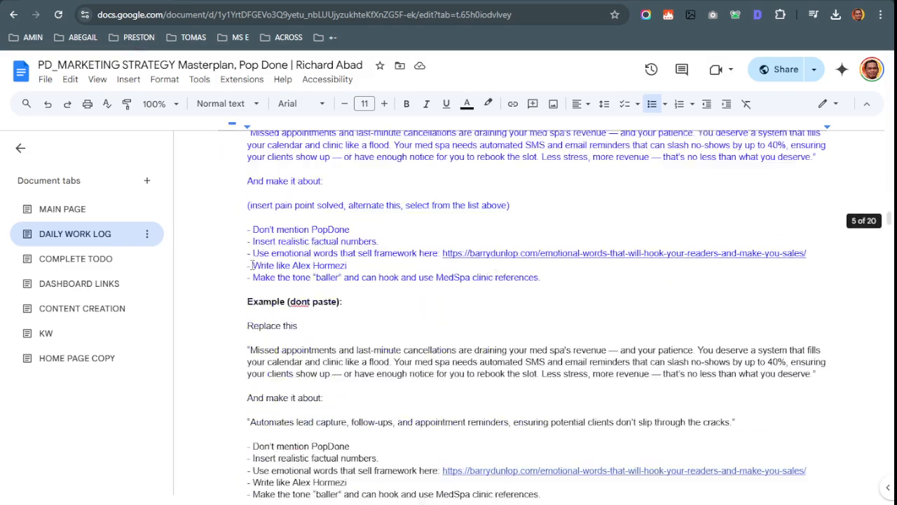
pyautogui.scroll(9, 263, 281)
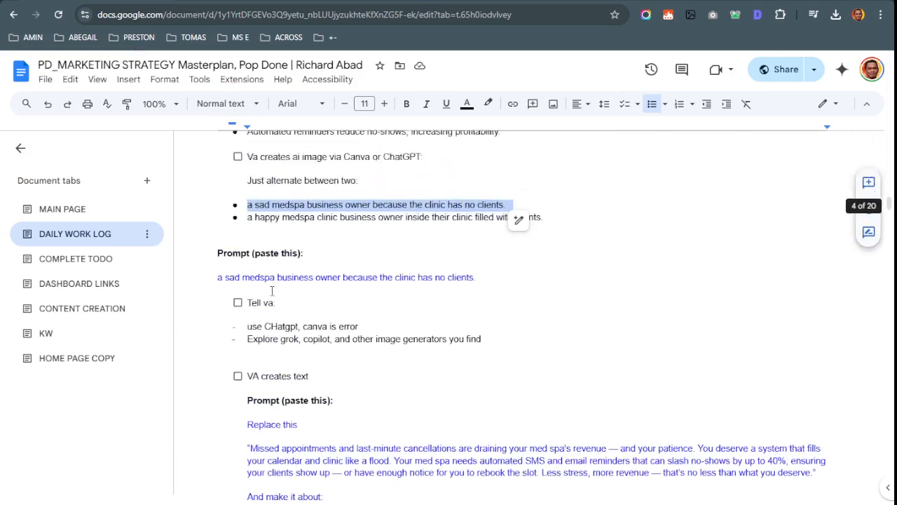
pyautogui.click(348, 261)
pyautogui.scroll(1, 349, 261)
pyautogui.moveTo(519, 278); pyautogui.dragTo(221, 279)
pyautogui.hotkey('ctrl', 'c')
pyautogui.hotkey('ctrl', 'Tab')
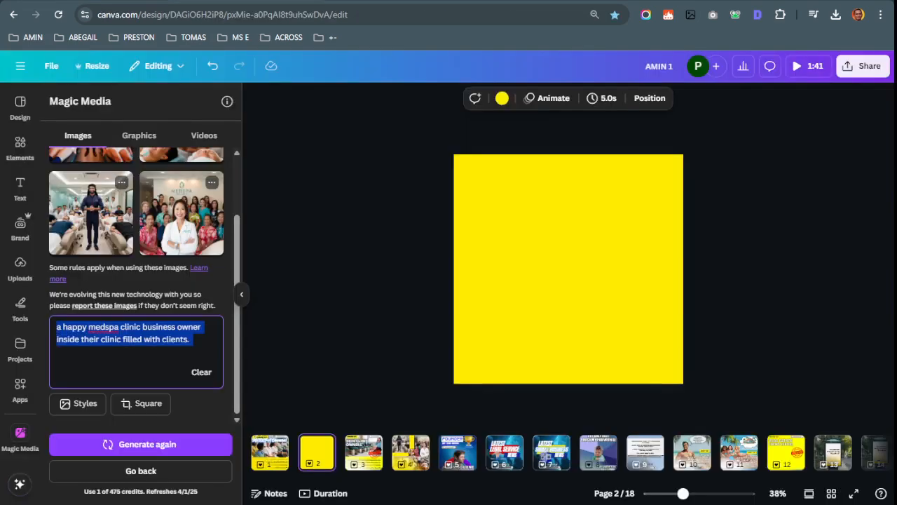
pyautogui.hotkey('ctrl', 'v')
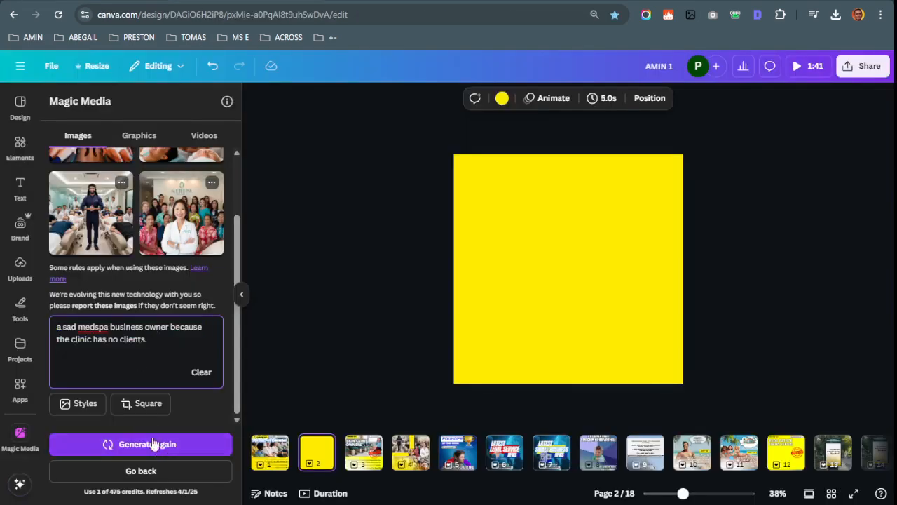
pyautogui.scroll(1, 172, 223)
pyautogui.scroll(-1, 147, 337)
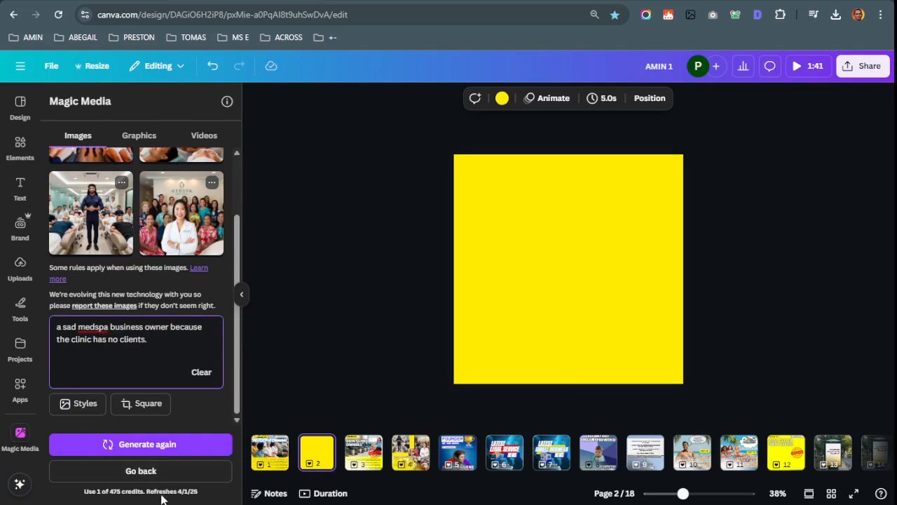
pyautogui.scroll(1, 146, 333)
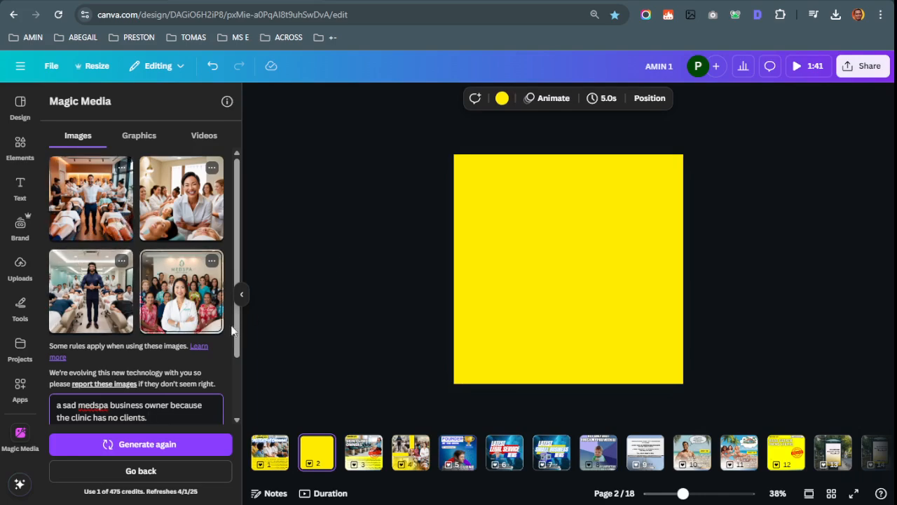
# Place the first generated clinic image in the yellow page's upper-left corner
pyautogui.click(116, 214)
pyautogui.moveTo(595, 264)
pyautogui.mouseDown()
pyautogui.moveTo(516, 189)
pyautogui.moveTo(544, 237)
pyautogui.moveTo(543, 218)
pyautogui.moveTo(591, 251)
pyautogui.mouseUp()
pyautogui.hotkey('ctrl', 'Tab')
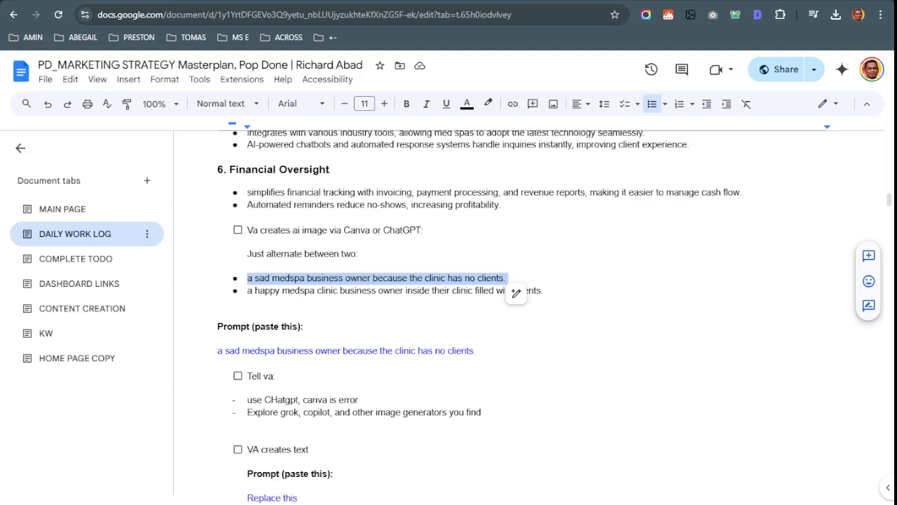
# Tick off the 'Va creates ai image' task in the Google Docs work log
pyautogui.click(238, 230)
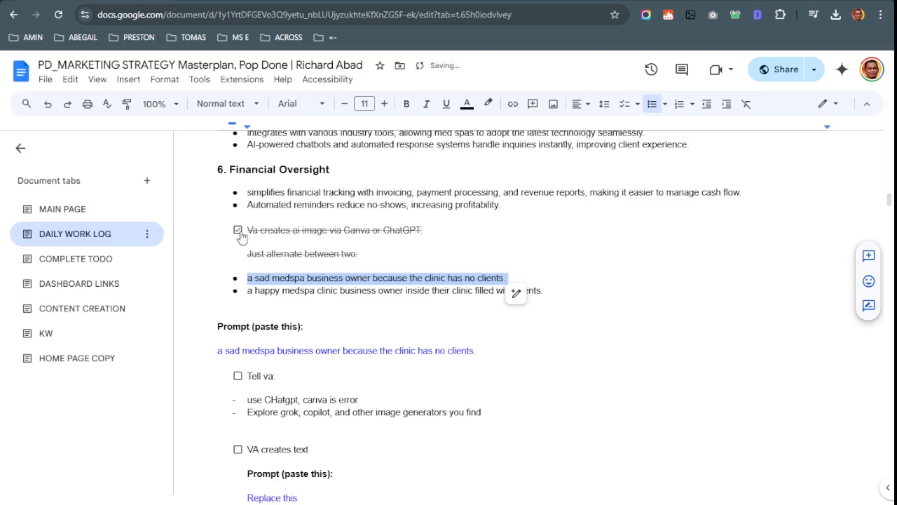
pyautogui.scroll(-2, 266, 334)
pyautogui.click(293, 267)
pyautogui.doubleClick(410, 273)
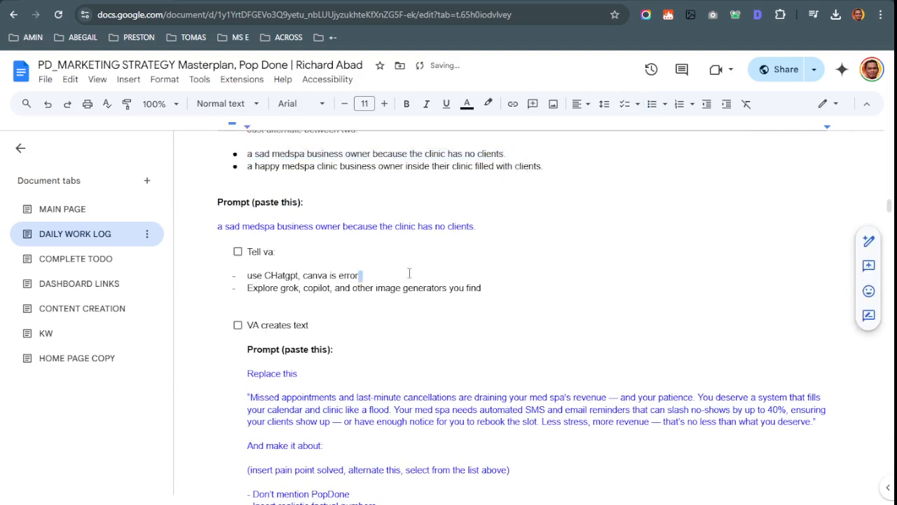
# Glance over the Canva design and the ChatGPT chat, then return to the work log
pyautogui.hotkey('ctrl', 'Tab')
pyautogui.click(108, 407)
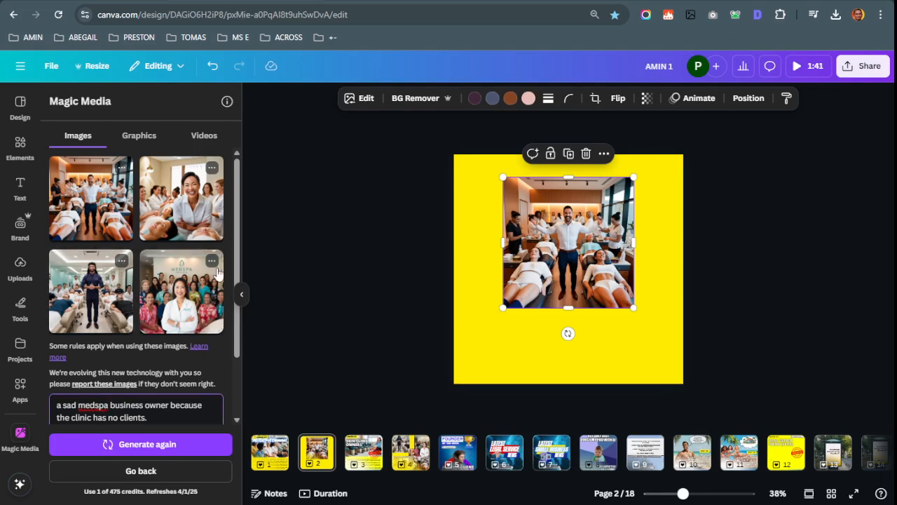
pyautogui.hotkey('ctrl', 'shift', 'Tab')
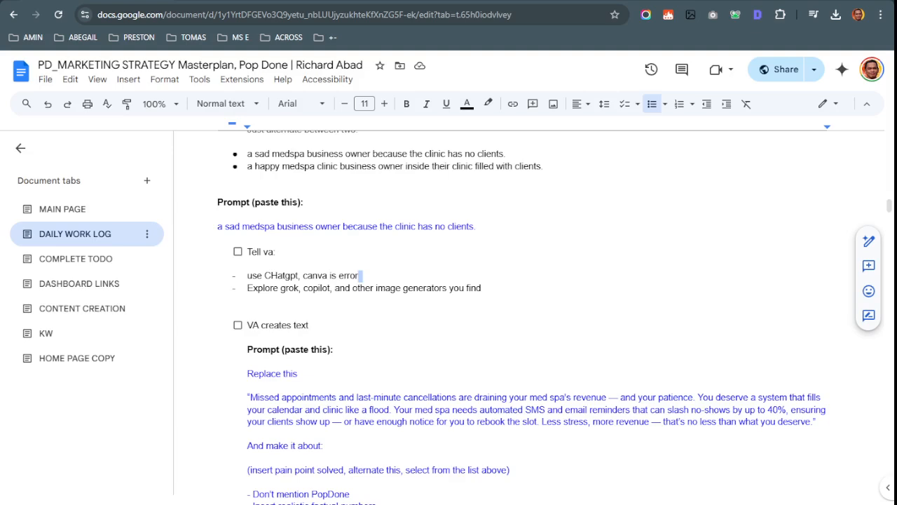
pyautogui.hotkey('ctrl', 'shift', 'Tab')
pyautogui.scroll(5, 522, 287)
pyautogui.scroll(-10, 528, 295)
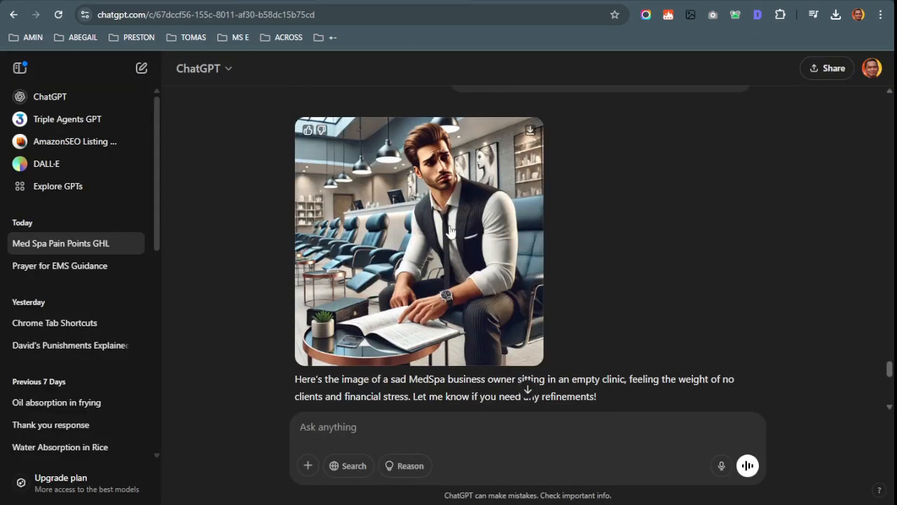
pyautogui.hotkey('ctrl', 'Tab')
pyautogui.hotkey('ctrl', 'Tab')
pyautogui.hotkey('ctrl', 'shift', 'Tab')
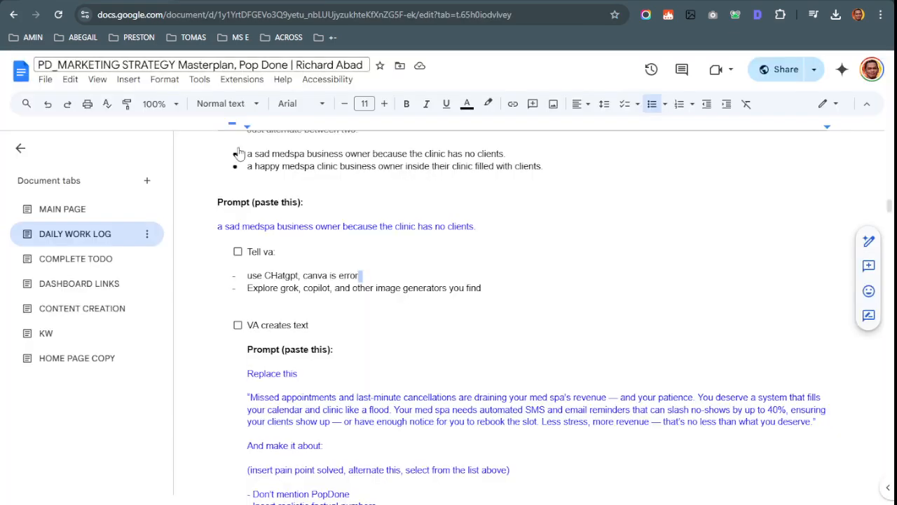
# Highlight the phrase about other image generators, then bring up ChatGPT's sad med spa owner image
pyautogui.moveTo(278, 276); pyautogui.dragTo(460, 287)
pyautogui.click(313, 287)
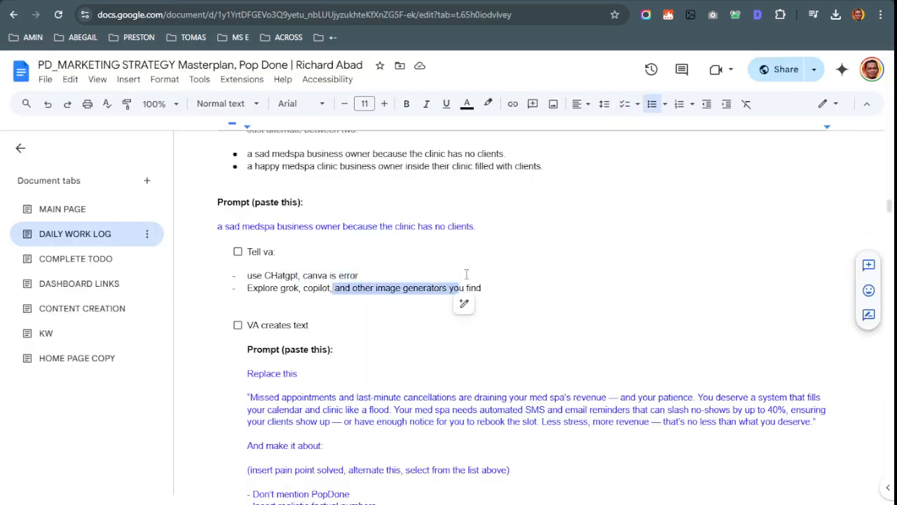
pyautogui.hotkey('ctrl', 'shift', 'Tab')
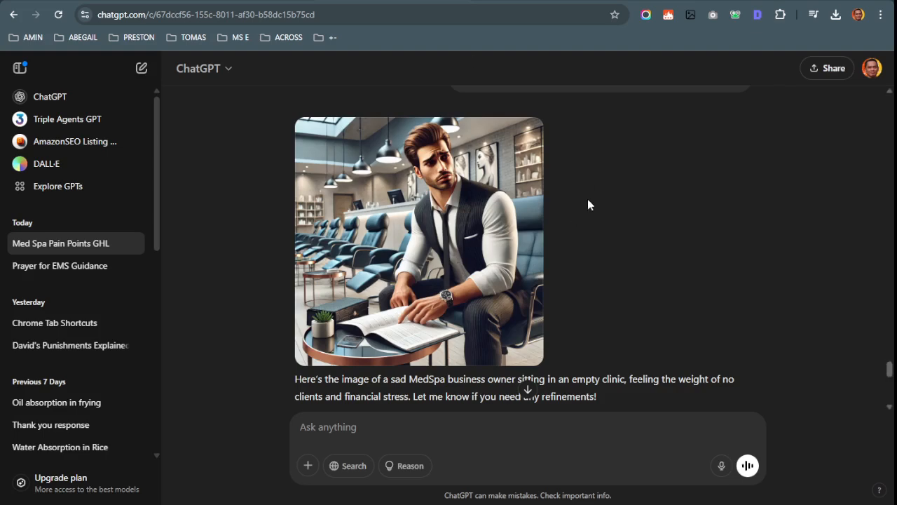
# Scroll the ChatGPT chat and type 'Save image as type' in the Ask anything box
pyautogui.scroll(-1, 581, 184)
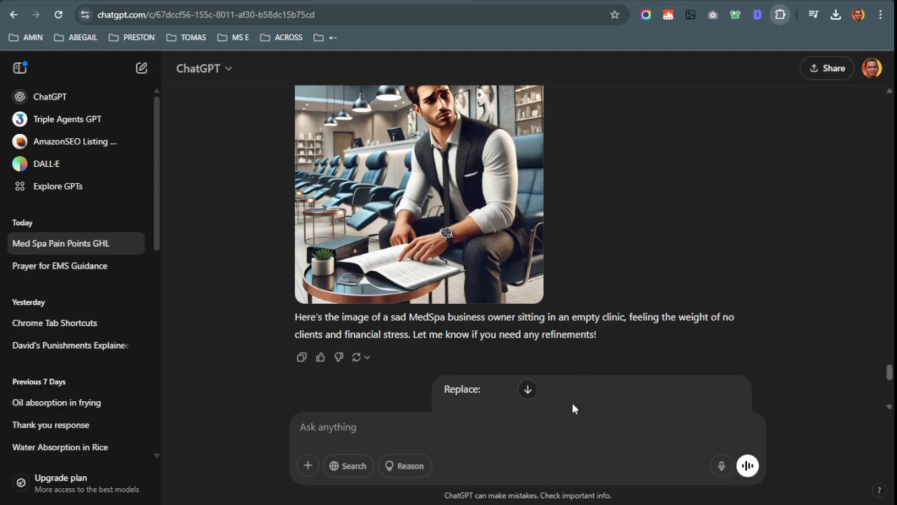
pyautogui.scroll(1, 470, 268)
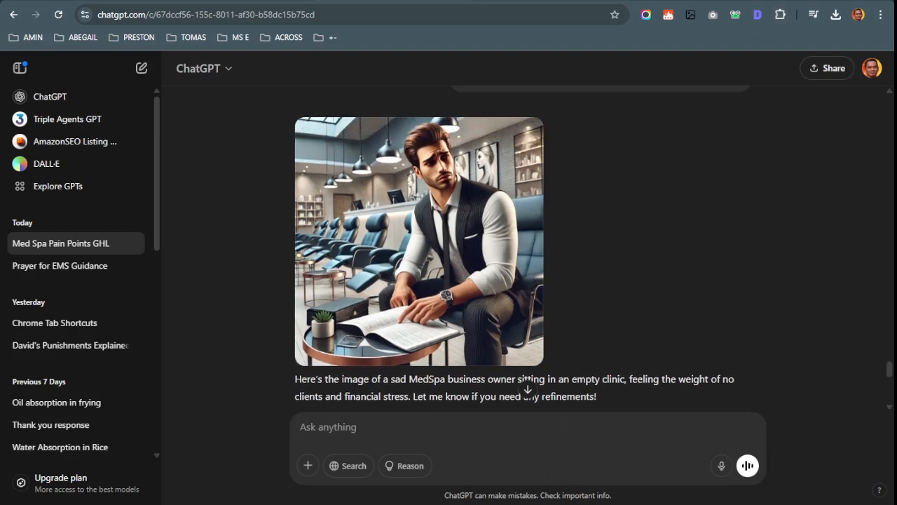
pyautogui.moveTo(504, 342)
pyautogui.write('Save image as type')
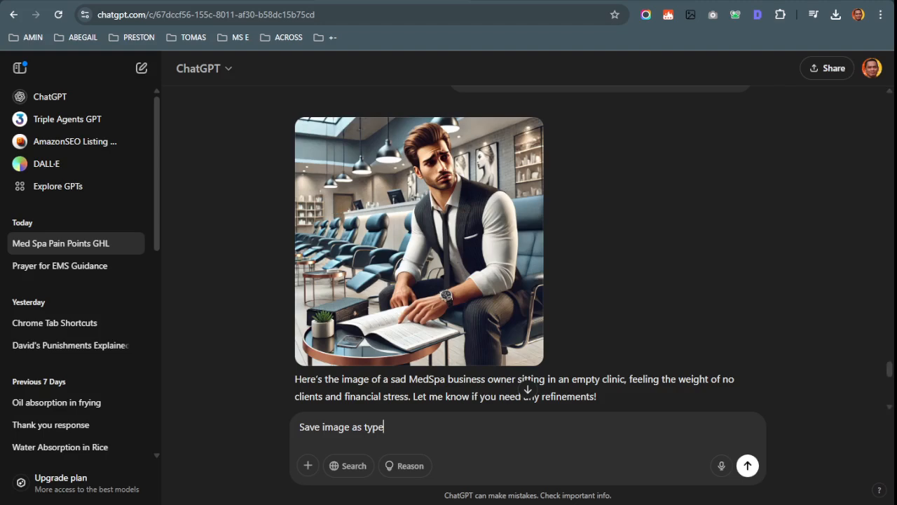
# Return through the work log to Canva's page 1 'HEADS UP: MEDSPA Owners!' post
pyautogui.hotkey('ctrl', 'shift', 'Tab')
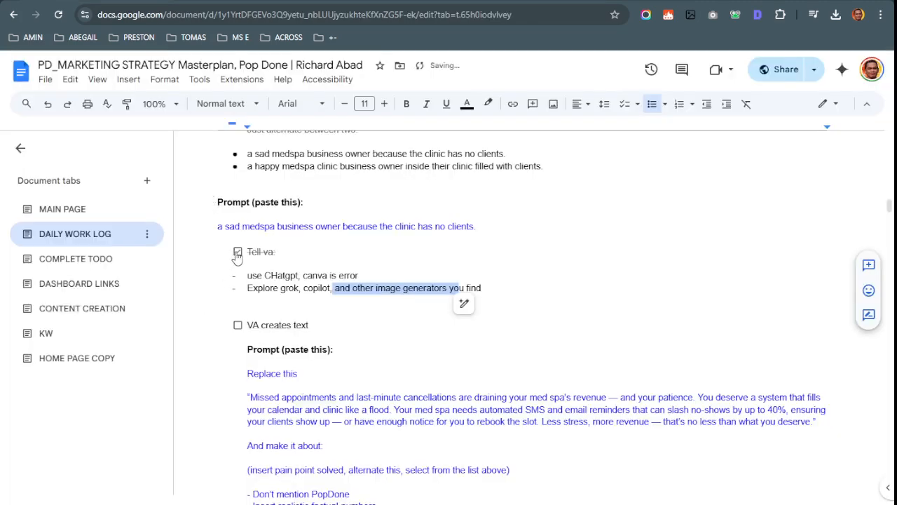
pyautogui.hotkey('ctrl', 'Tab')
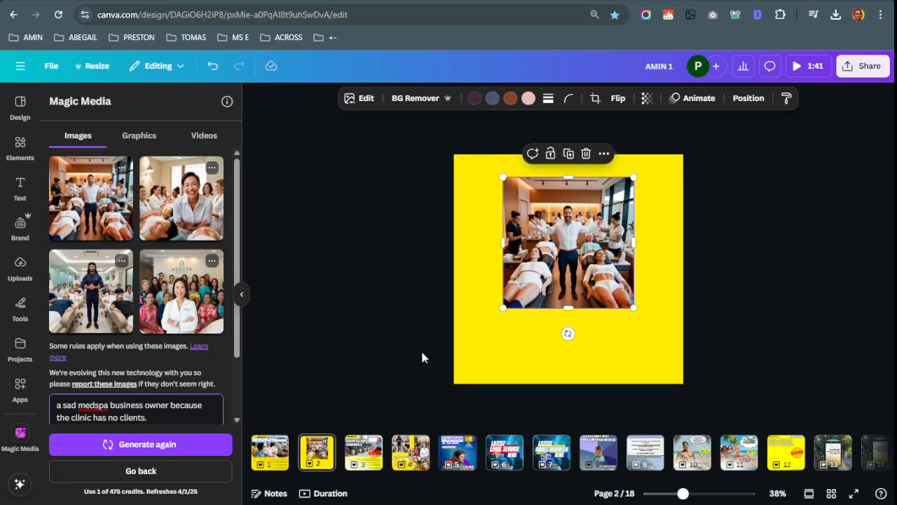
pyautogui.click(270, 453)
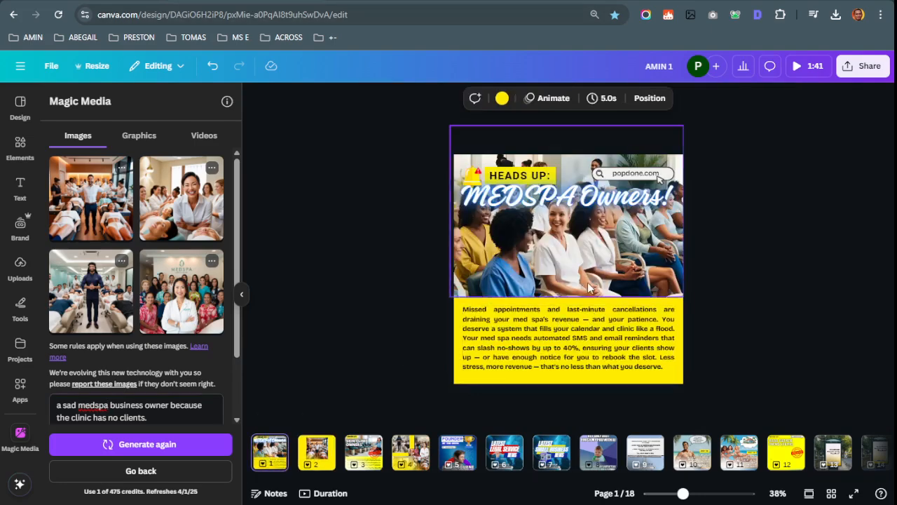
# Duplicate the page 1 MEDSPA Owners post as page 2
pyautogui.rightClick(276, 462)
pyautogui.click(319, 464)
pyautogui.click(323, 472)
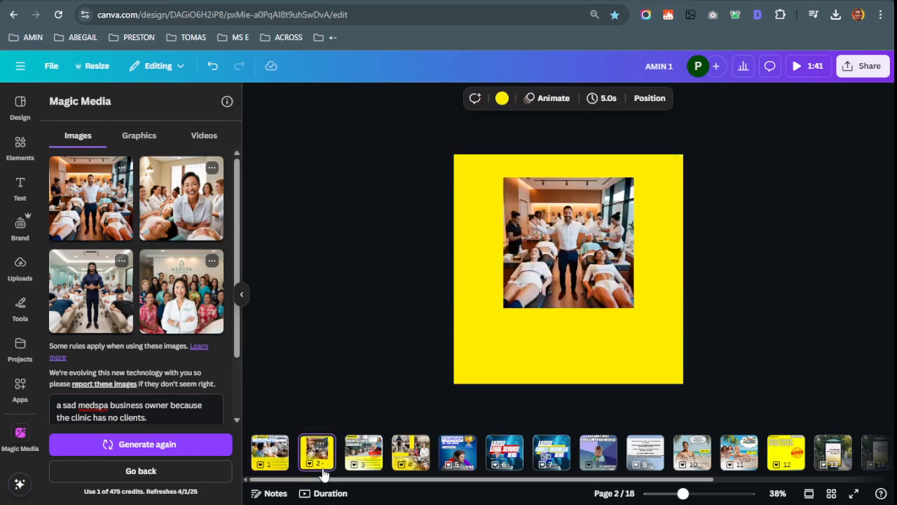
pyautogui.click(276, 454)
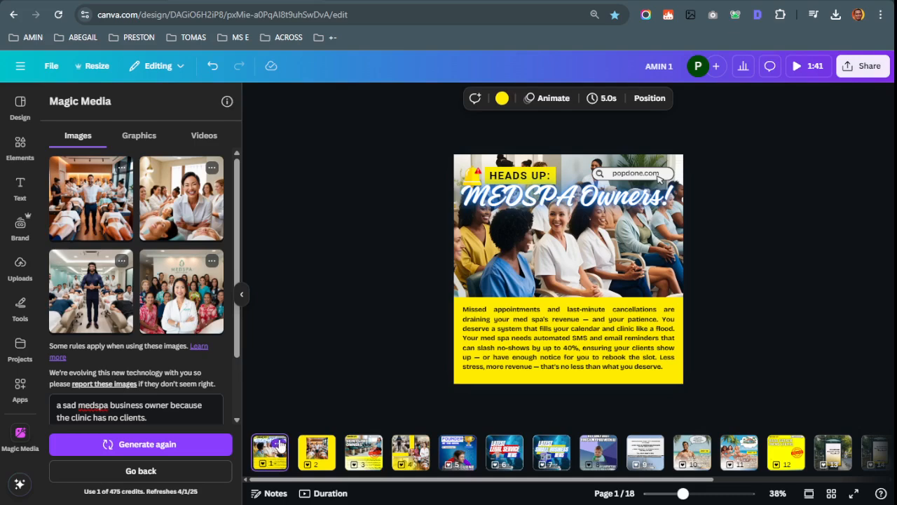
pyautogui.rightClick(281, 449)
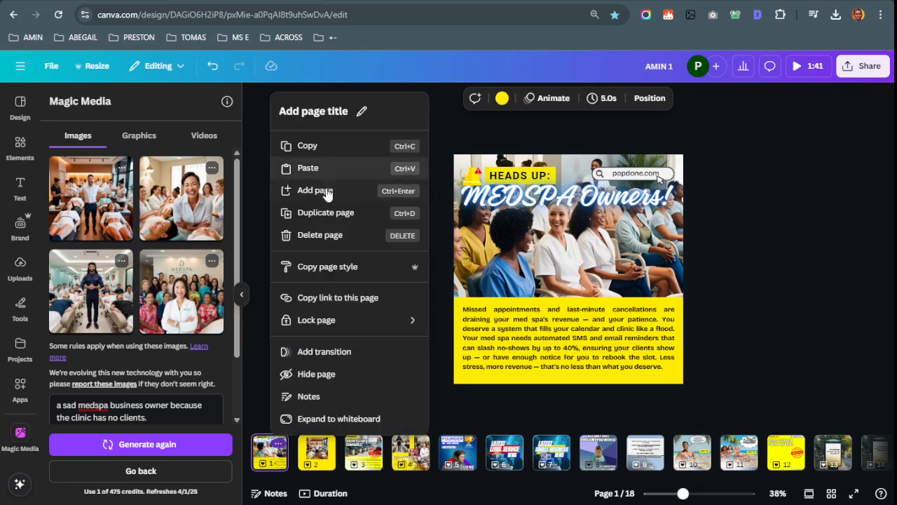
pyautogui.click(323, 213)
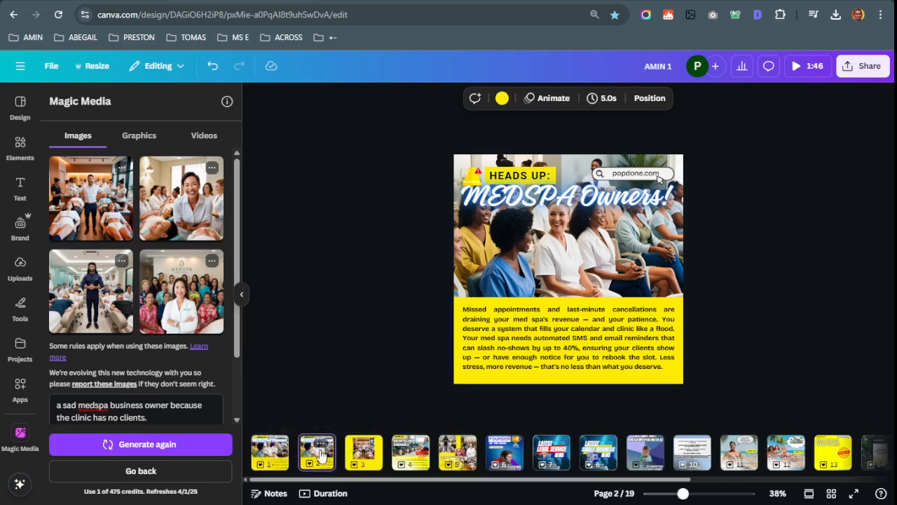
# Delete the clinic photo from the copy and start editing its body text
pyautogui.click(572, 323)
pyautogui.doubleClick(511, 233)
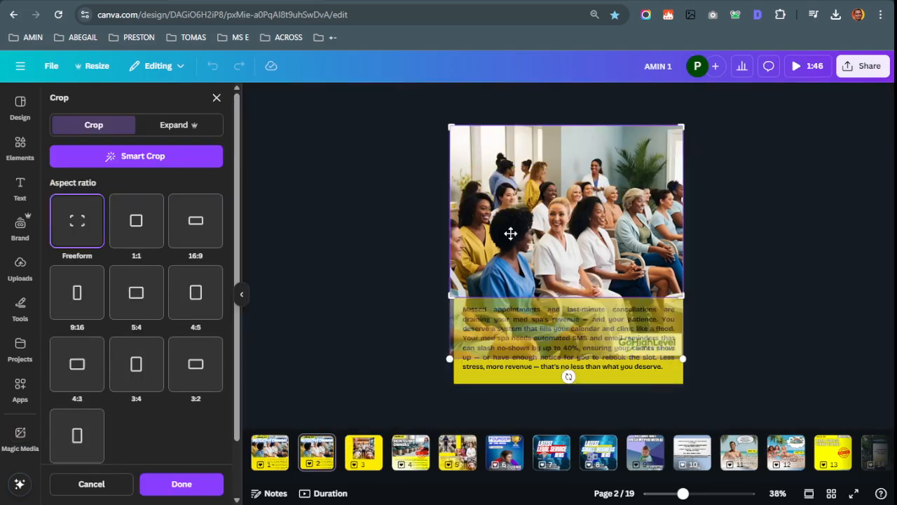
pyautogui.press('Delete')
pyautogui.doubleClick(520, 315)
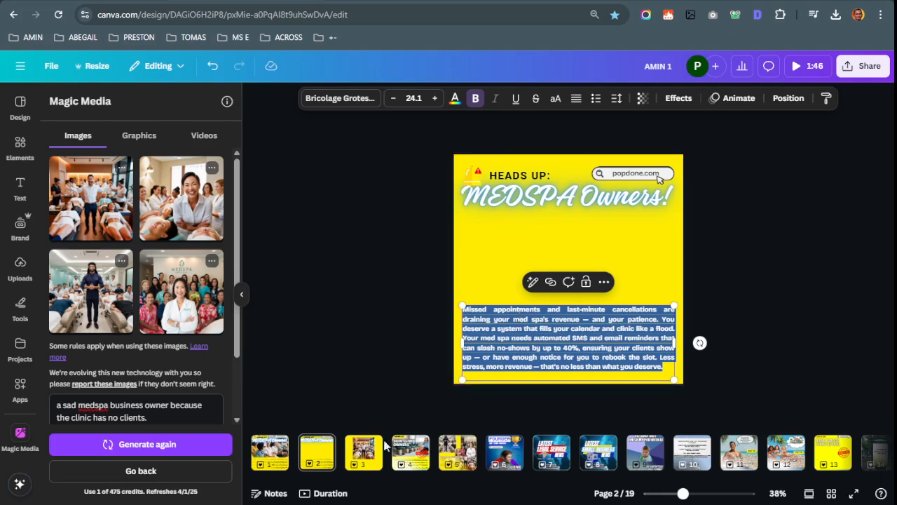
# Cut page 2's middle body sentences to an 'xxxx' placeholder, then show the page 3 clinic photo
pyautogui.moveTo(520, 319); pyautogui.dragTo(579, 348)
pyautogui.write('xxxx,')
pyautogui.moveTo(650, 339); pyautogui.dragTo(482, 309)
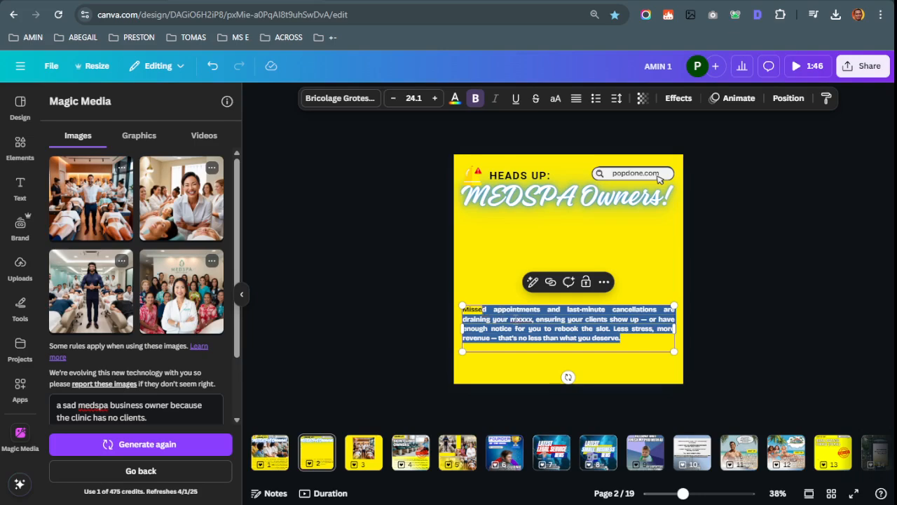
pyautogui.press('Escape')
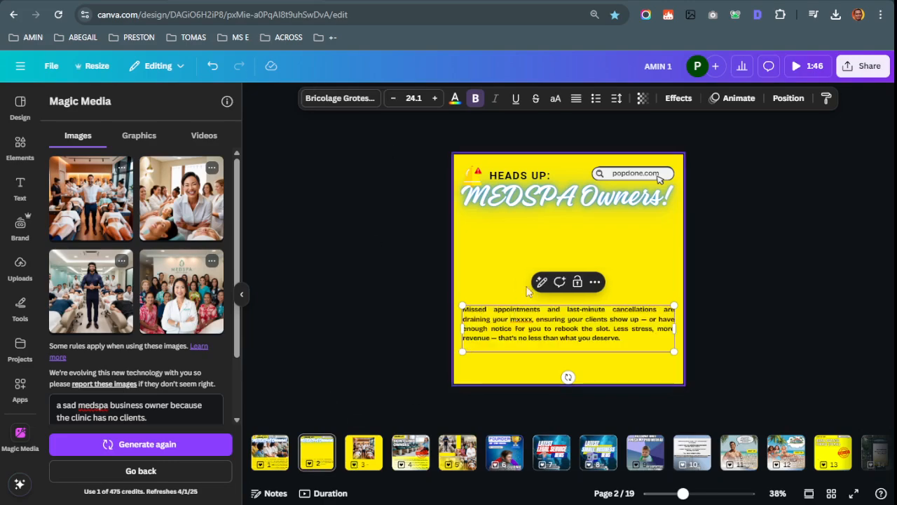
pyautogui.rightClick(379, 442)
pyautogui.click(584, 269)
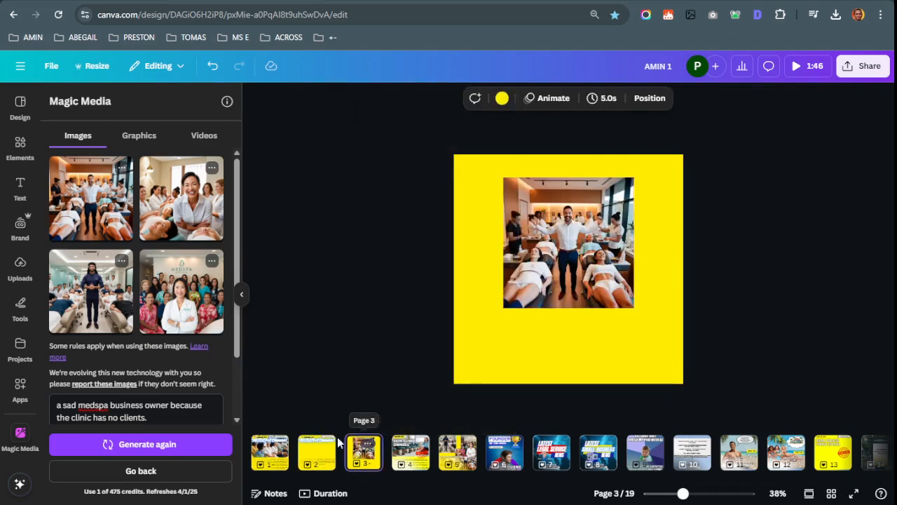
# Duplicate the clinic photo page and stretch the photo to fill the whole page
pyautogui.click(320, 449)
pyautogui.click(566, 274)
pyautogui.hotkey('ctrl', 'v')
pyautogui.moveTo(572, 252); pyautogui.dragTo(524, 230)
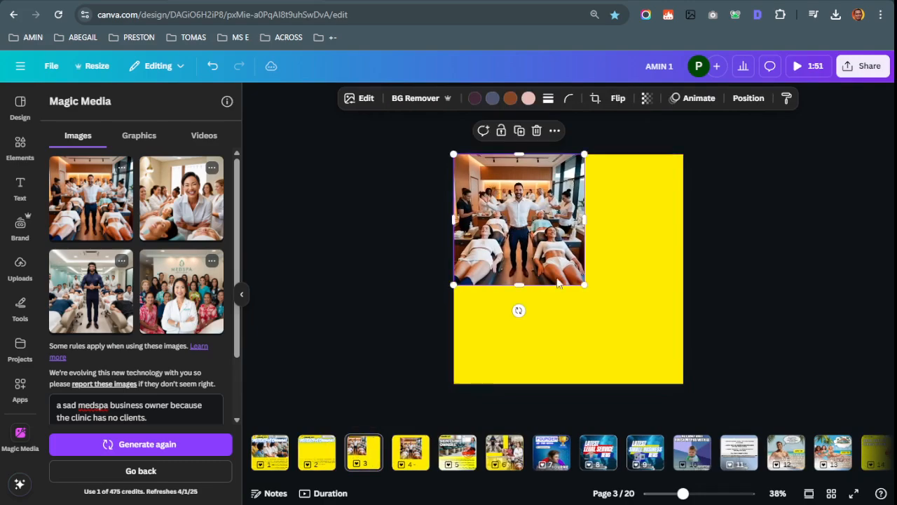
pyautogui.moveTo(584, 284); pyautogui.dragTo(729, 341)
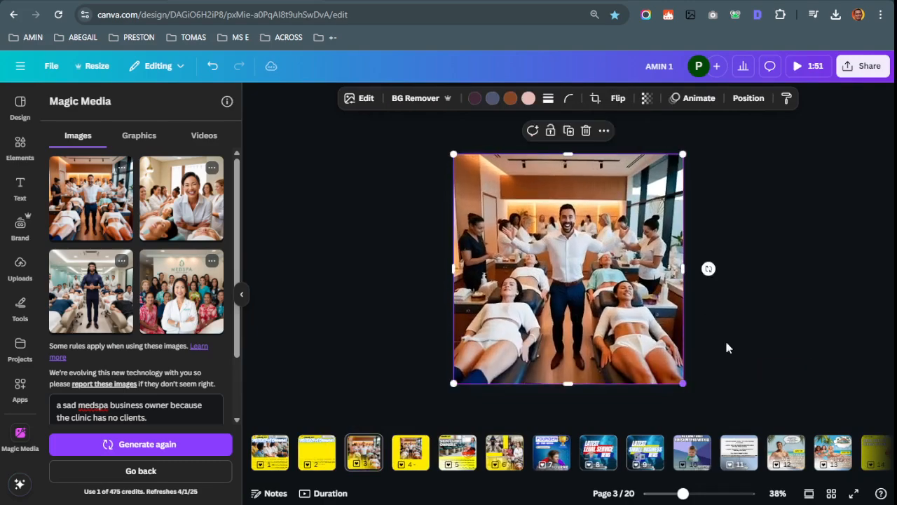
# Review pages 1 to 3 and undo the extra duplicated photo page
pyautogui.click(267, 460)
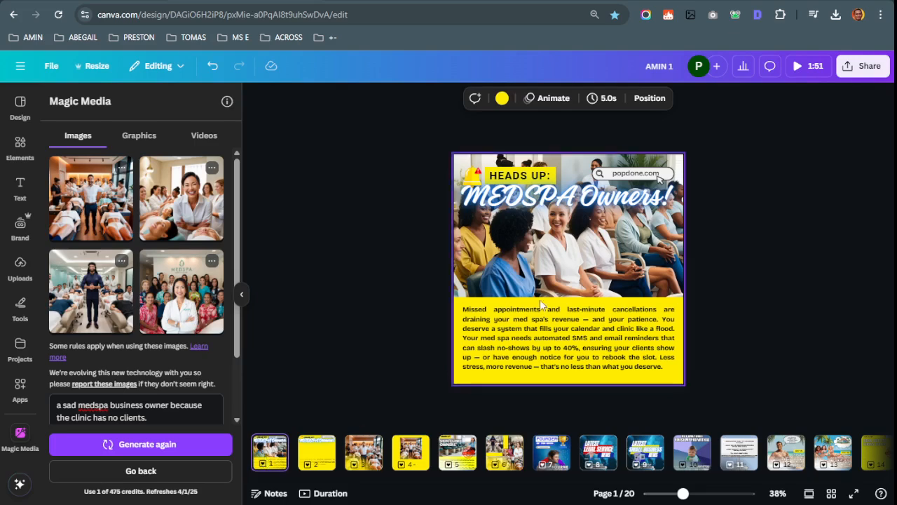
pyautogui.click(356, 454)
pyautogui.click(317, 453)
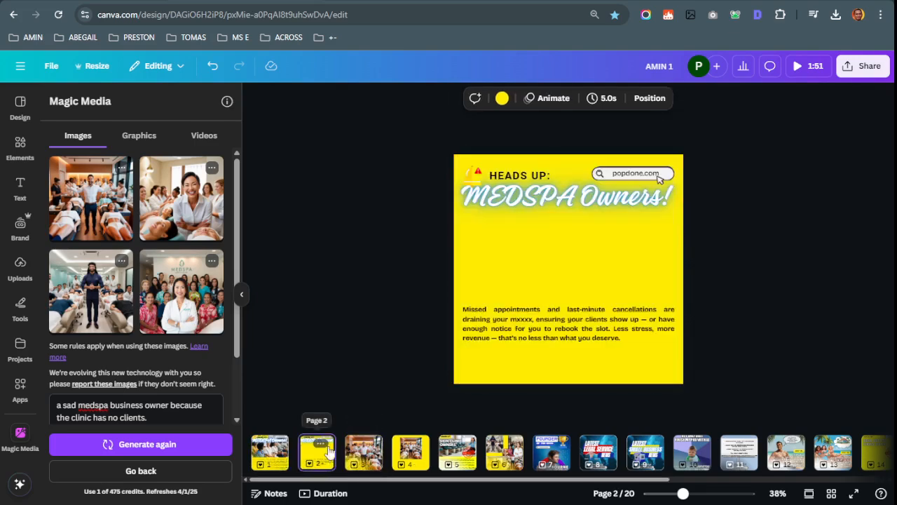
pyautogui.click(587, 262)
pyautogui.rightClick(586, 261)
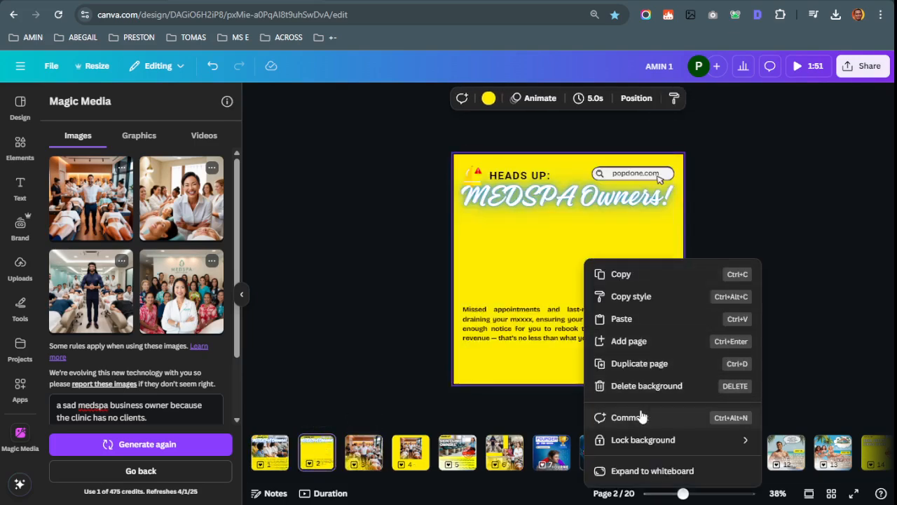
pyautogui.click(561, 251)
pyautogui.hotkey('ctrl', 'z')
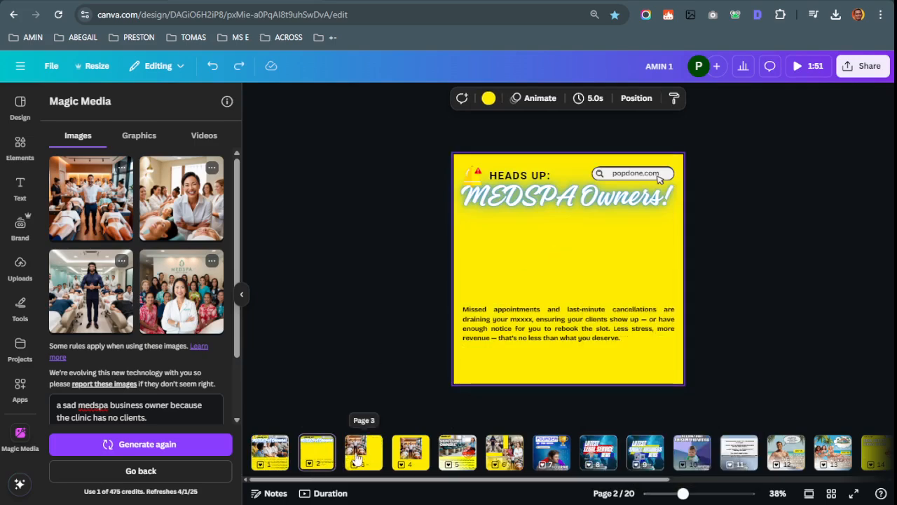
pyautogui.click(314, 459)
pyautogui.hotkey('ctrl', 'z')
pyautogui.hotkey('ctrl', 'z')
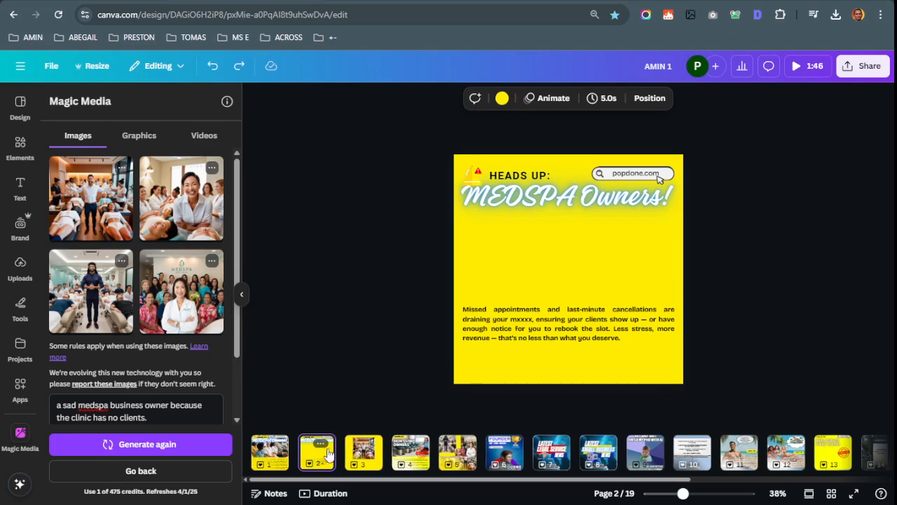
# Select the clinic photo page after page 2 and duplicate it again
pyautogui.click(314, 462)
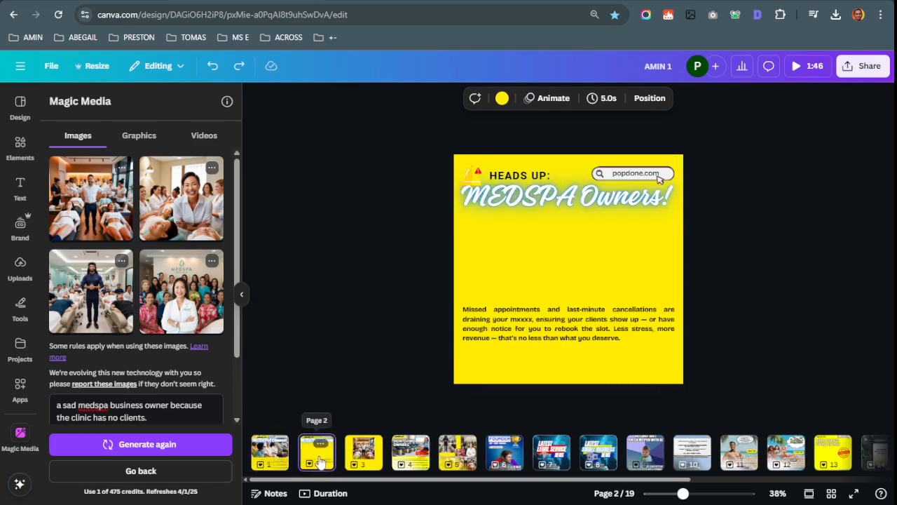
pyautogui.click(528, 278)
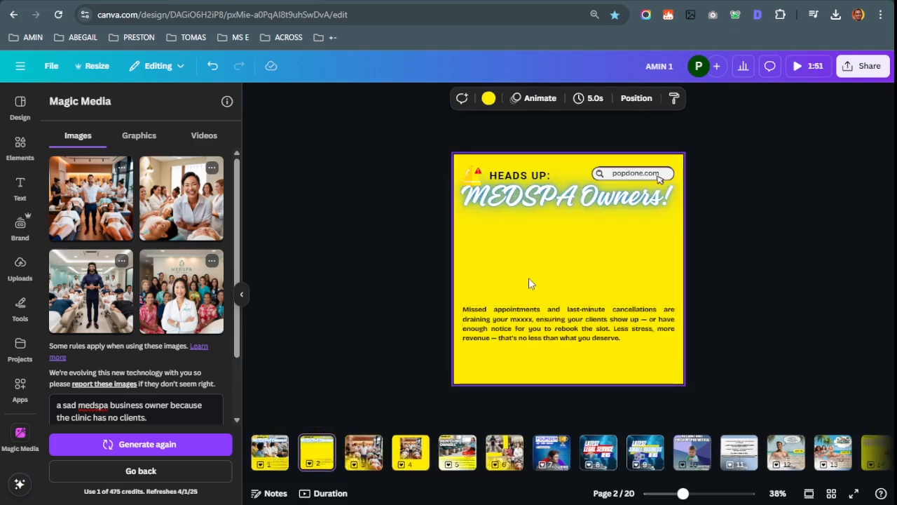
pyautogui.rightClick(377, 449)
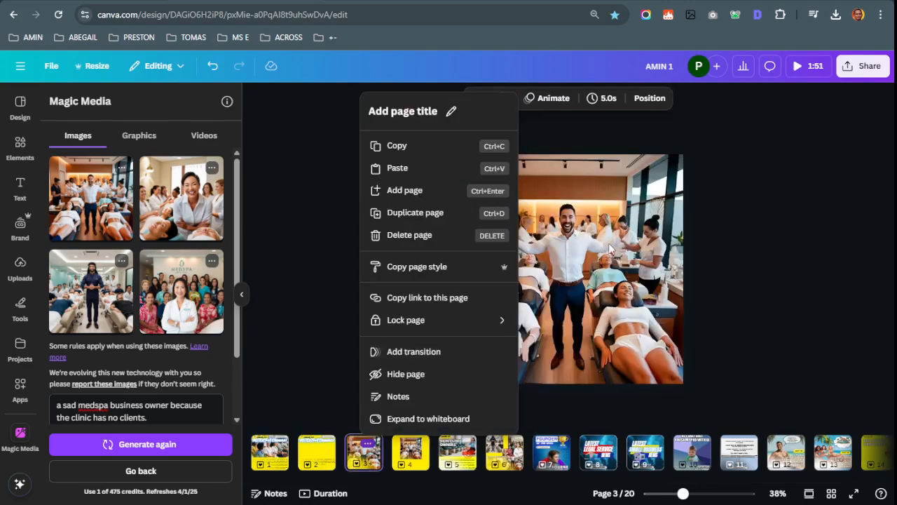
pyautogui.press('Escape')
pyautogui.click(313, 460)
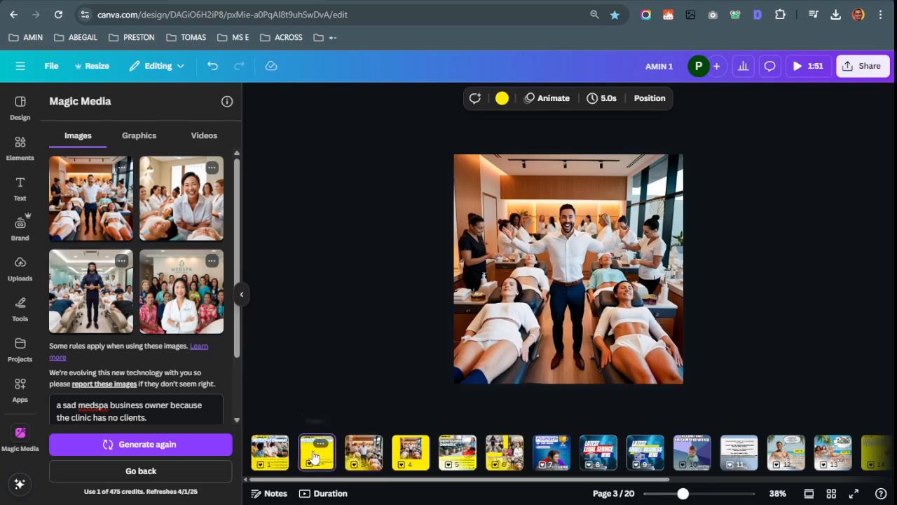
pyautogui.hotkey('ctrl', 'v')
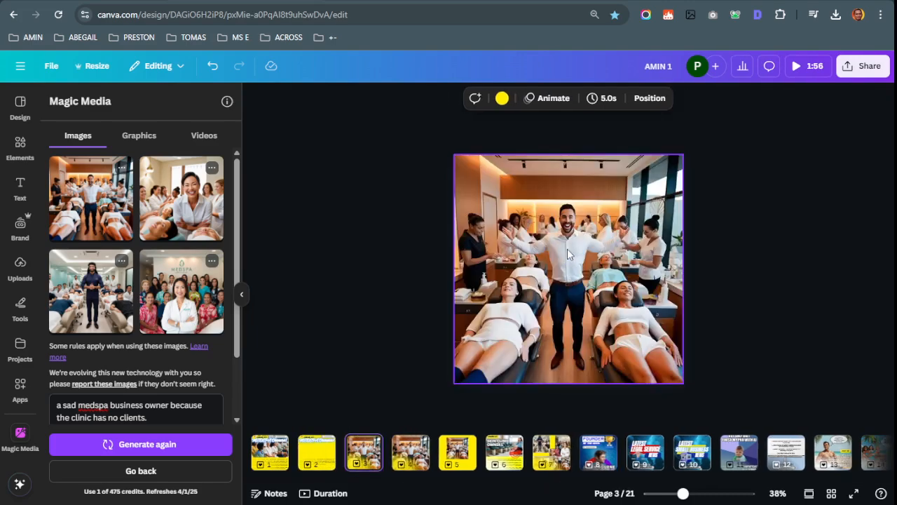
# Delete the photo from the copied page, leaving a plain yellow page 3
pyautogui.rightClick(567, 250)
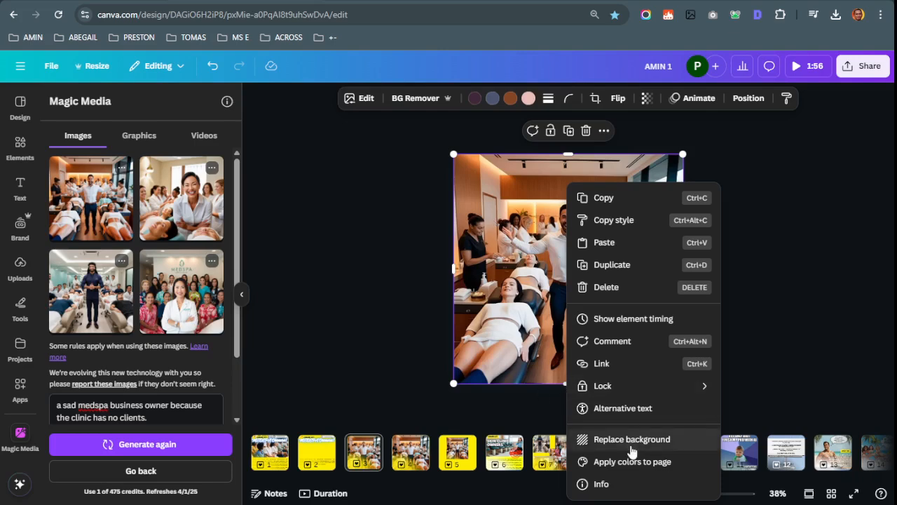
pyautogui.rightClick(534, 197)
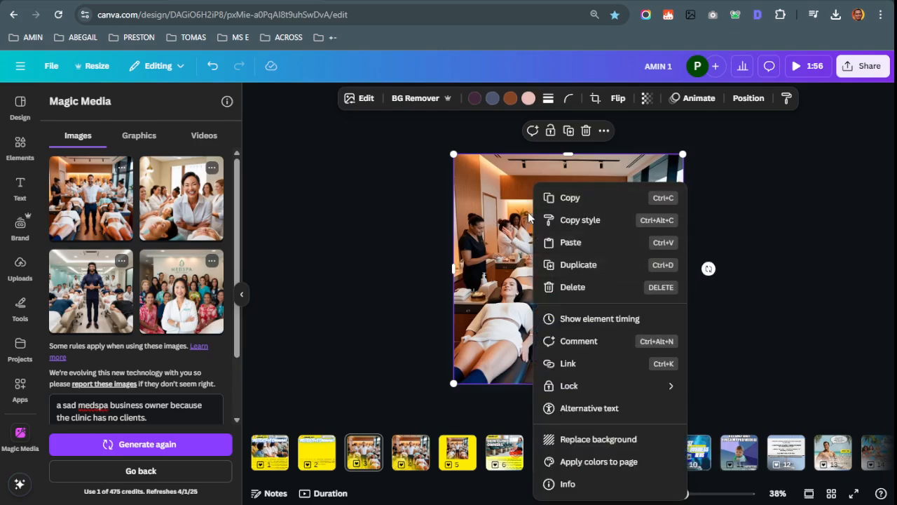
pyautogui.moveTo(502, 197)
pyautogui.mouseDown()
pyautogui.moveTo(590, 252)
pyautogui.moveTo(517, 202)
pyautogui.mouseUp()
pyautogui.press('Delete')
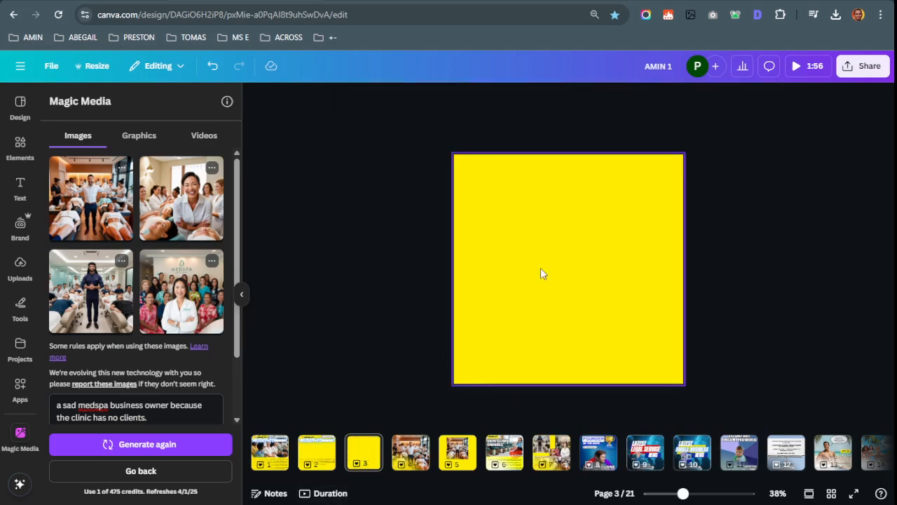
pyautogui.click(408, 454)
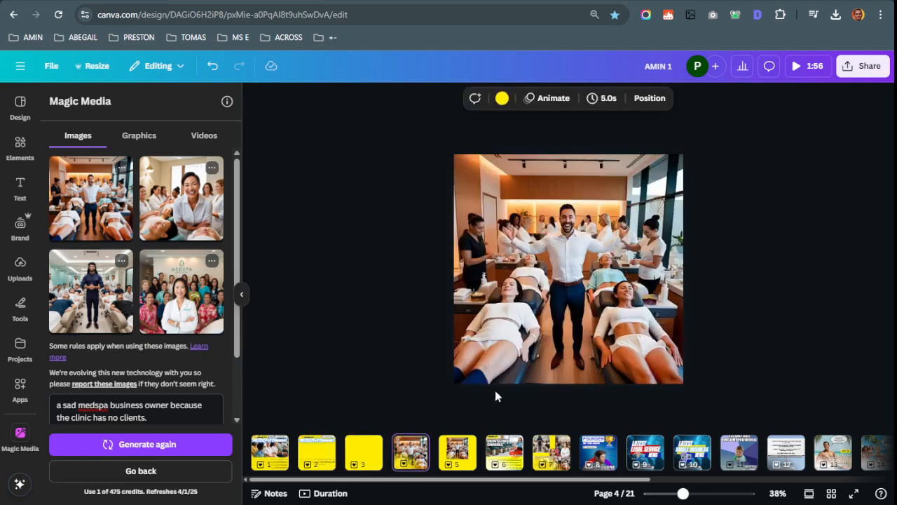
# Paste page 4's clinic photo onto page 2 and send it behind all other elements
pyautogui.click(546, 265)
pyautogui.click(317, 454)
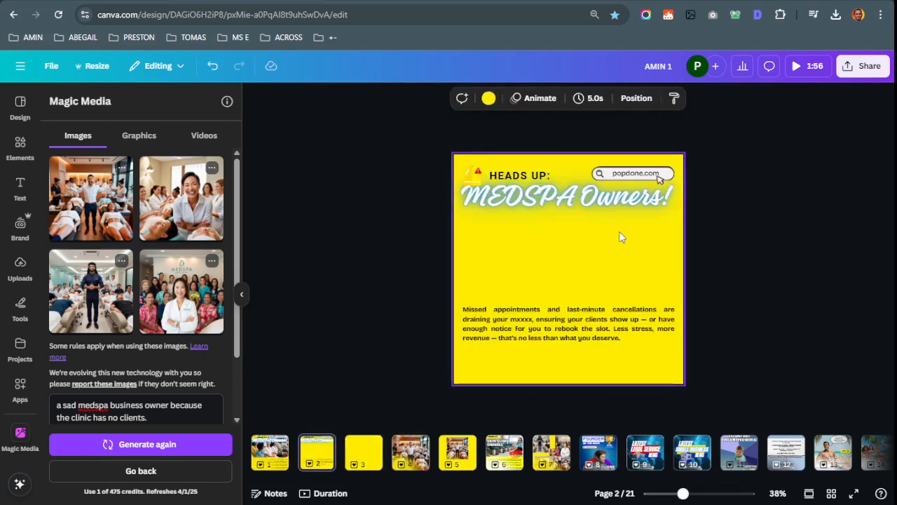
pyautogui.hotkey('ctrl', 'v')
pyautogui.rightClick(611, 240)
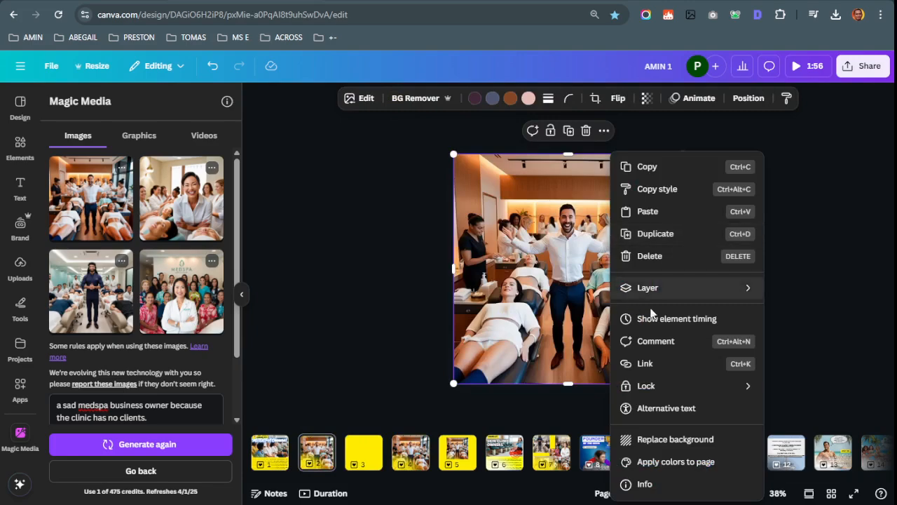
pyautogui.moveTo(641, 291)
pyautogui.click(525, 335)
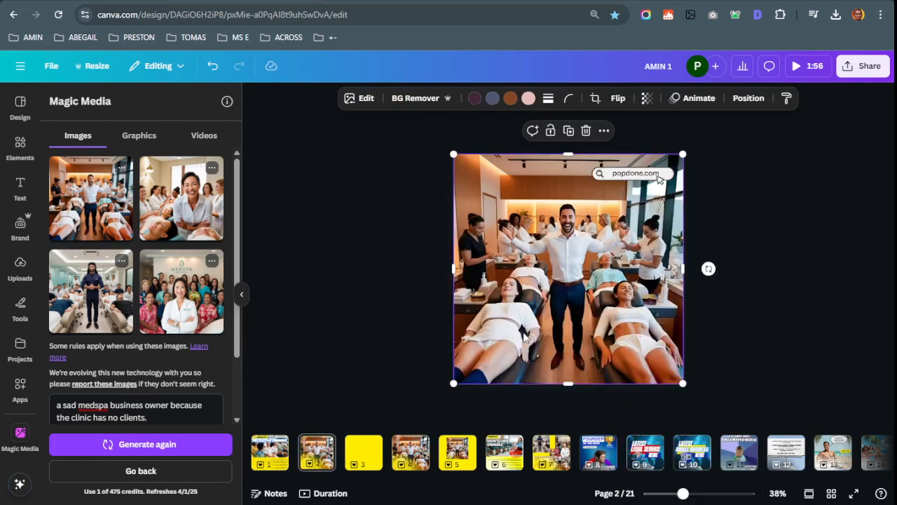
pyautogui.rightClick(566, 249)
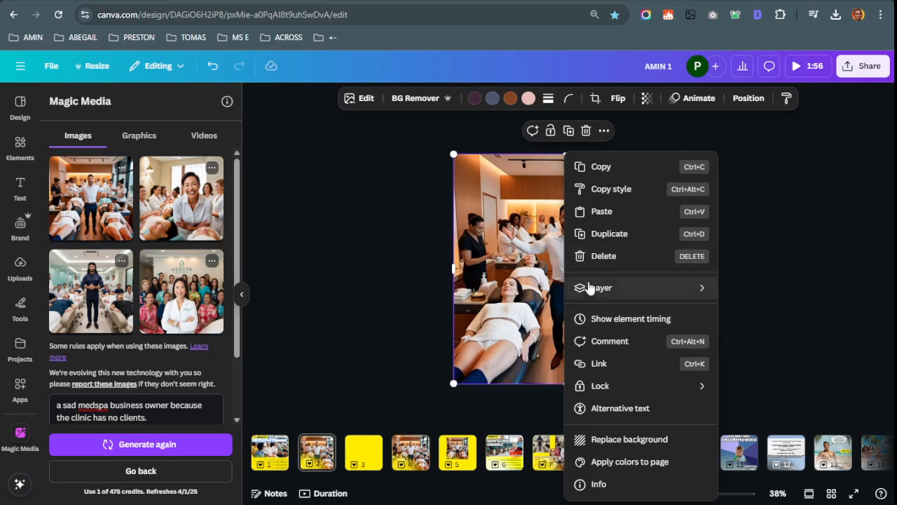
pyautogui.moveTo(592, 288)
pyautogui.click(757, 352)
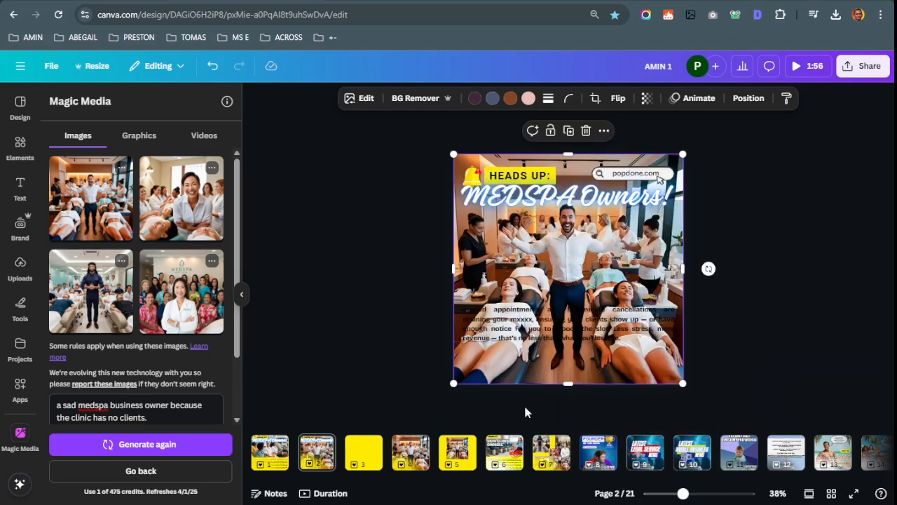
# Crop the clinic photo to 1,080 × 694 and move the body text below it
pyautogui.doubleClick(580, 269)
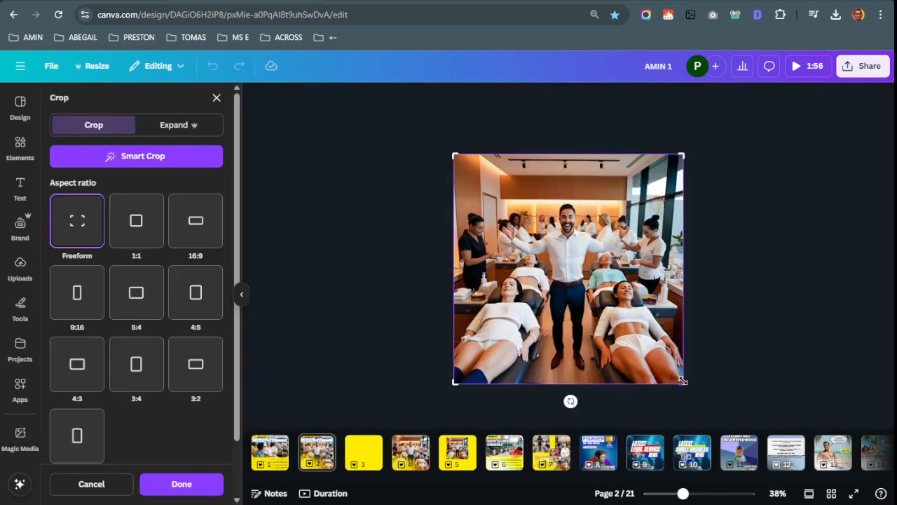
pyautogui.moveTo(683, 380); pyautogui.dragTo(692, 307)
pyautogui.click(696, 313)
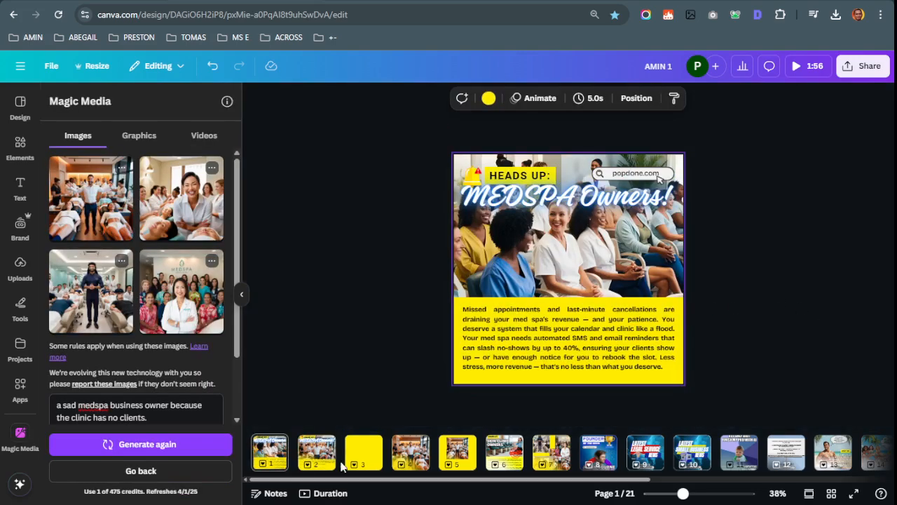
pyautogui.click(565, 295)
pyautogui.click(579, 337)
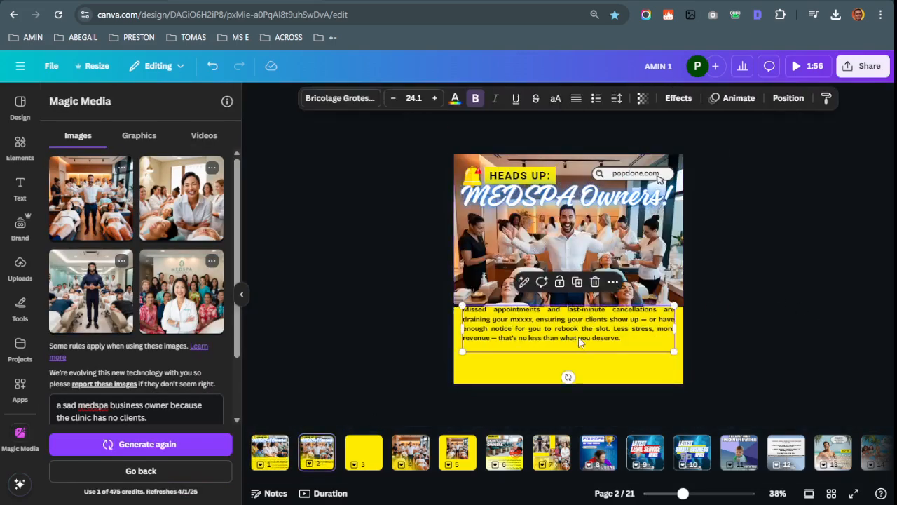
pyautogui.moveTo(578, 336); pyautogui.dragTo(594, 345)
pyautogui.click(575, 280)
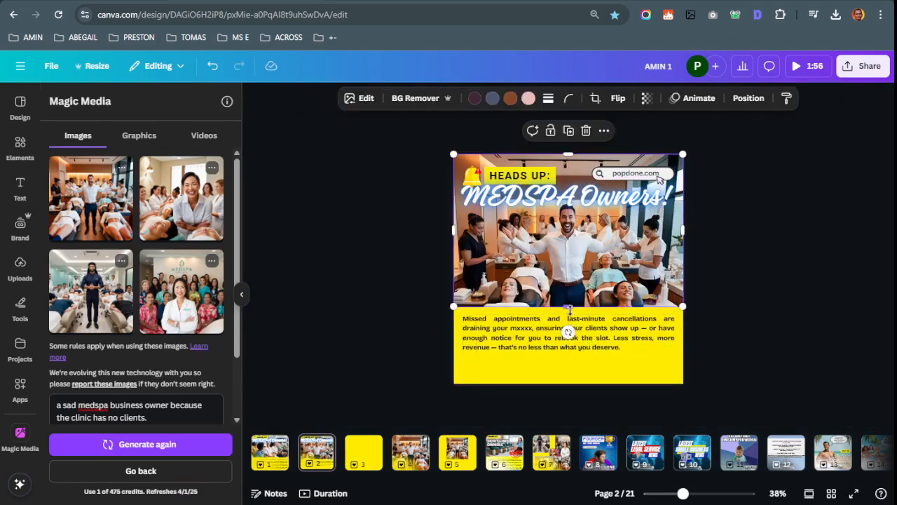
pyautogui.moveTo(568, 307)
pyautogui.mouseDown()
pyautogui.moveTo(572, 288)
pyautogui.moveTo(574, 333)
pyautogui.moveTo(573, 291)
pyautogui.moveTo(574, 307)
pyautogui.mouseUp()
# Bring page 1's audience photo onto page 2 and trim its bottom edge slightly
pyautogui.click(273, 462)
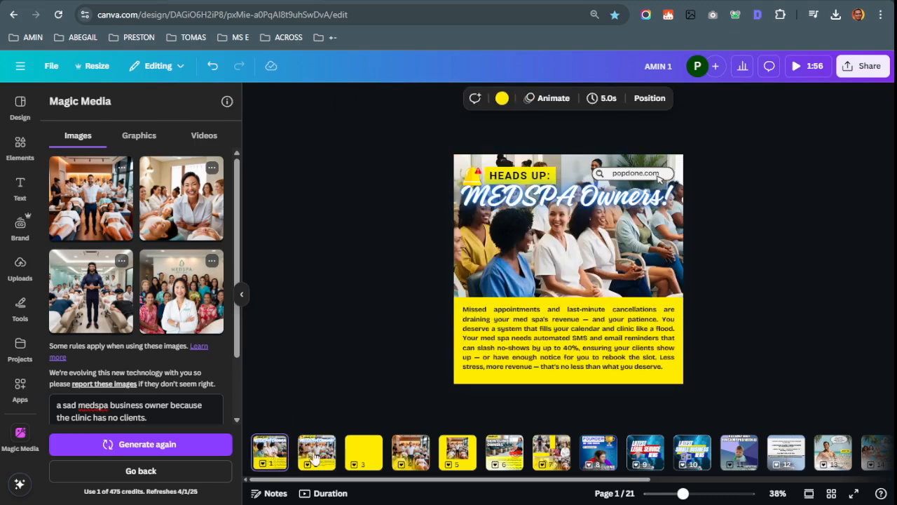
pyautogui.click(322, 459)
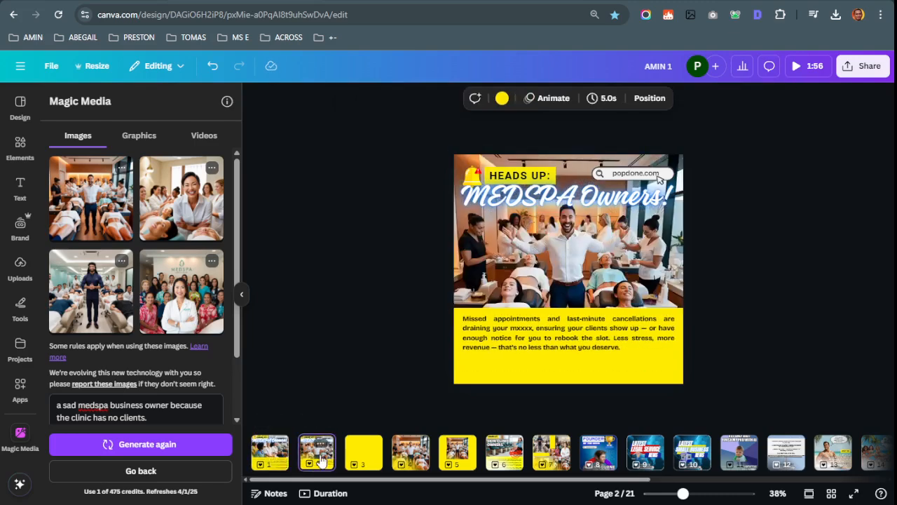
pyautogui.click(272, 456)
pyautogui.click(518, 267)
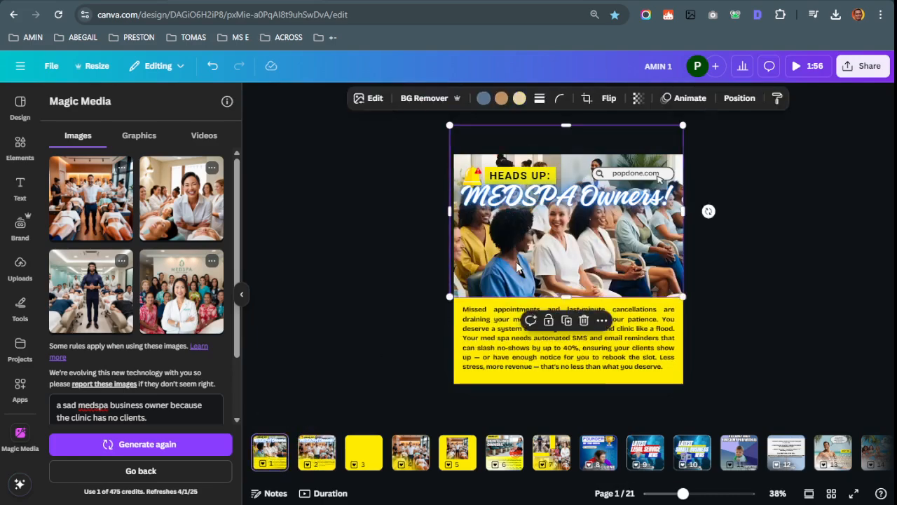
pyautogui.click(312, 469)
pyautogui.click(530, 243)
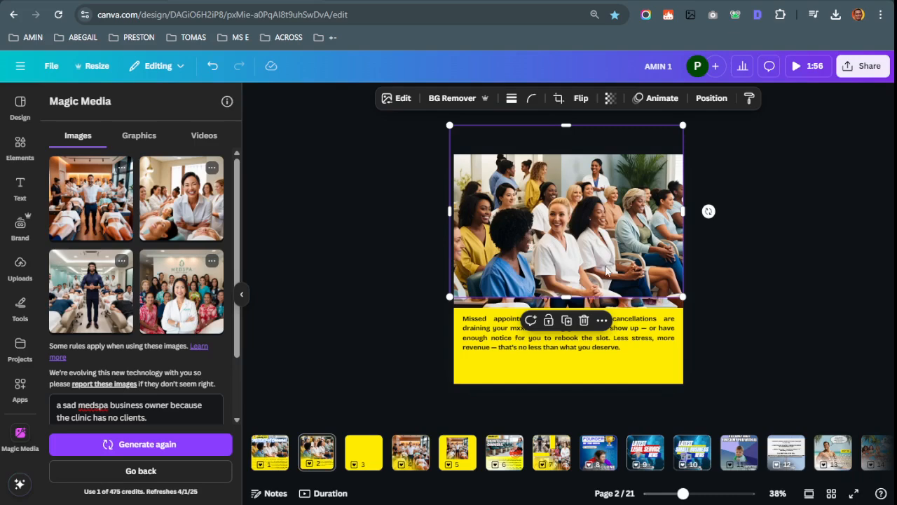
pyautogui.moveTo(575, 298); pyautogui.dragTo(567, 301)
# Delete the audience photo from page 2, nudge the headline down and enlarge it to size 108
pyautogui.press('Delete')
pyautogui.click(578, 287)
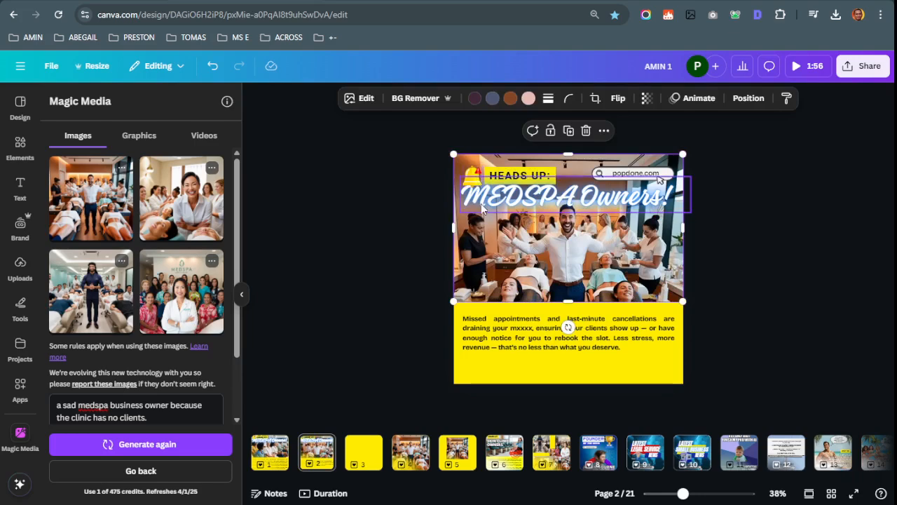
pyautogui.moveTo(526, 204); pyautogui.dragTo(527, 205)
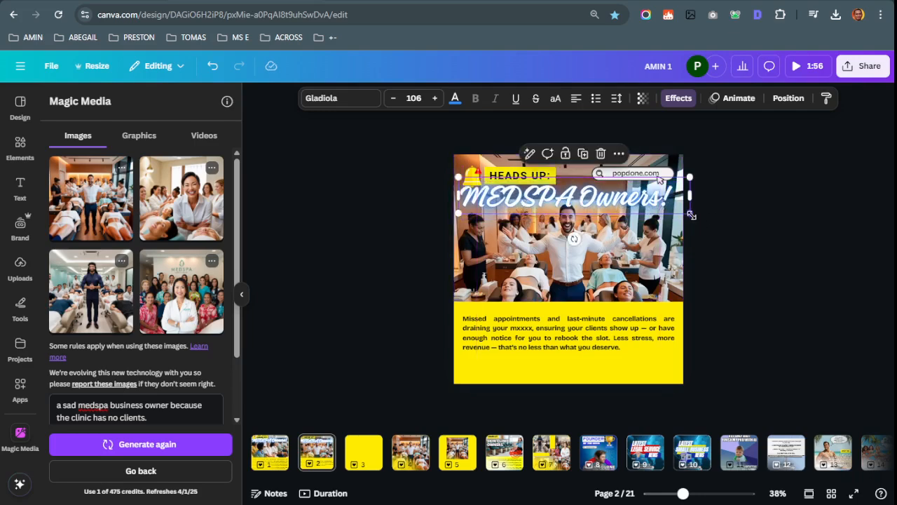
pyautogui.moveTo(692, 215); pyautogui.dragTo(697, 216)
pyautogui.doubleClick(649, 208)
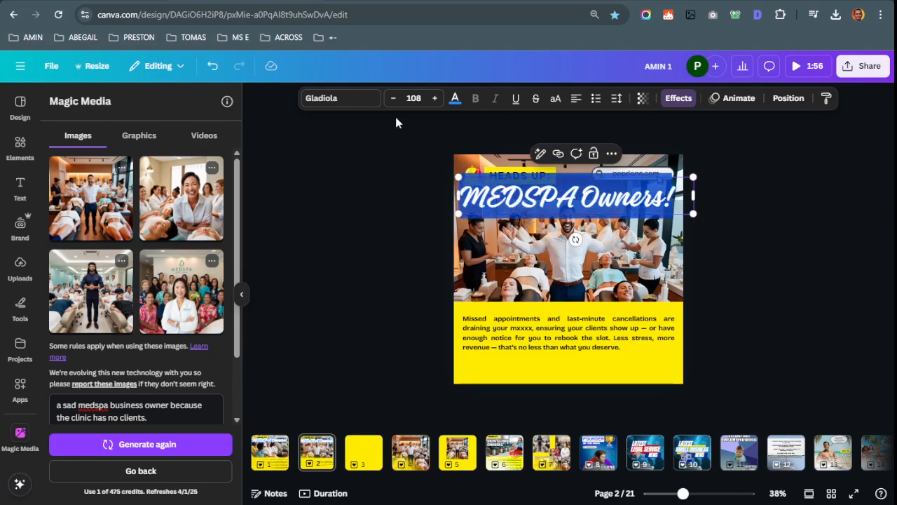
pyautogui.click(334, 105)
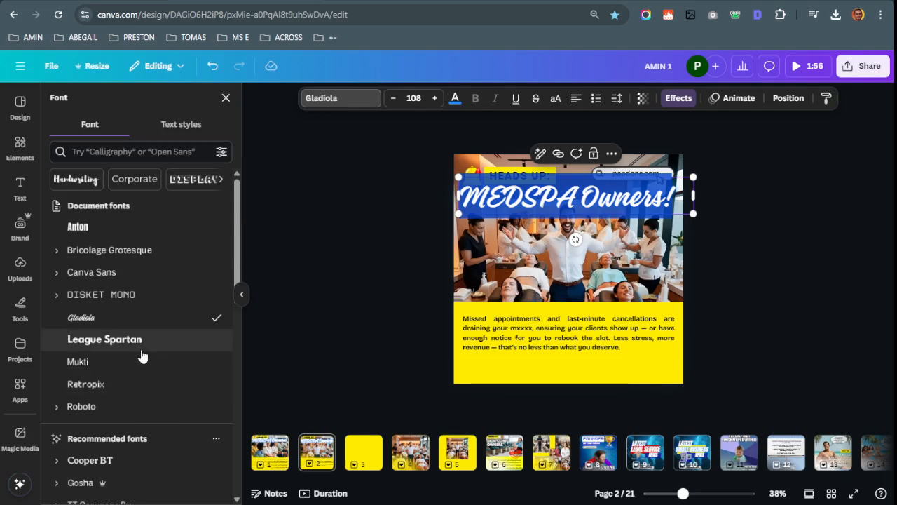
pyautogui.click(778, 296)
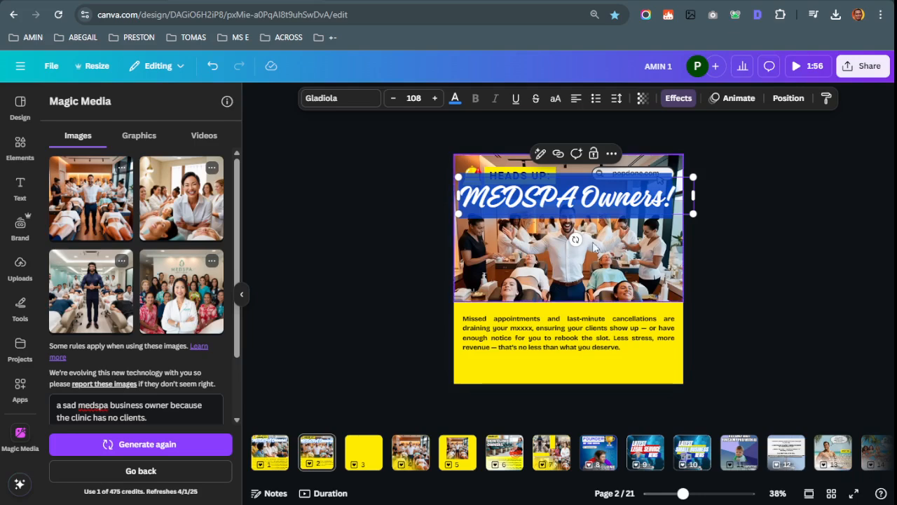
# Try Bricolage Grotesque, Retropix and Sunday on the headline, widening it to fit one line
pyautogui.click(321, 100)
pyautogui.click(131, 250)
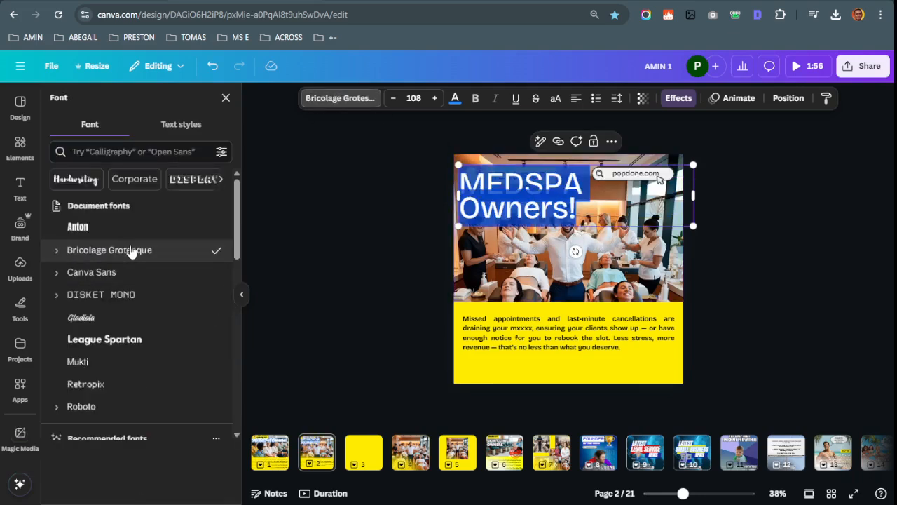
pyautogui.scroll(-2, 100, 351)
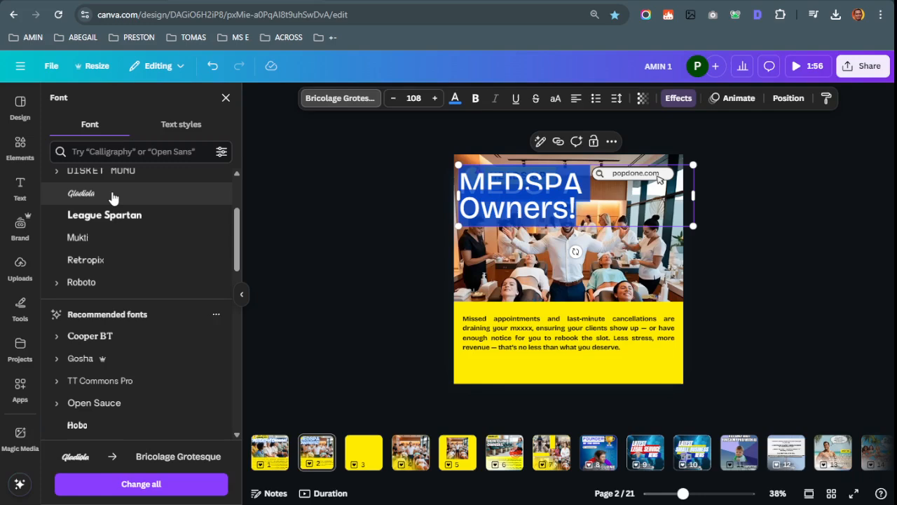
pyautogui.click(93, 262)
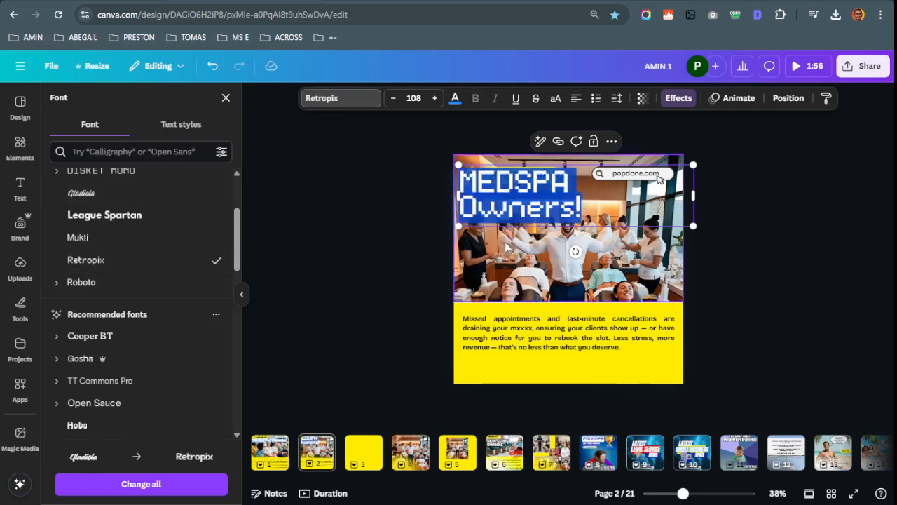
pyautogui.scroll(-1, 144, 357)
pyautogui.scroll(-1, 143, 356)
pyautogui.click(132, 359)
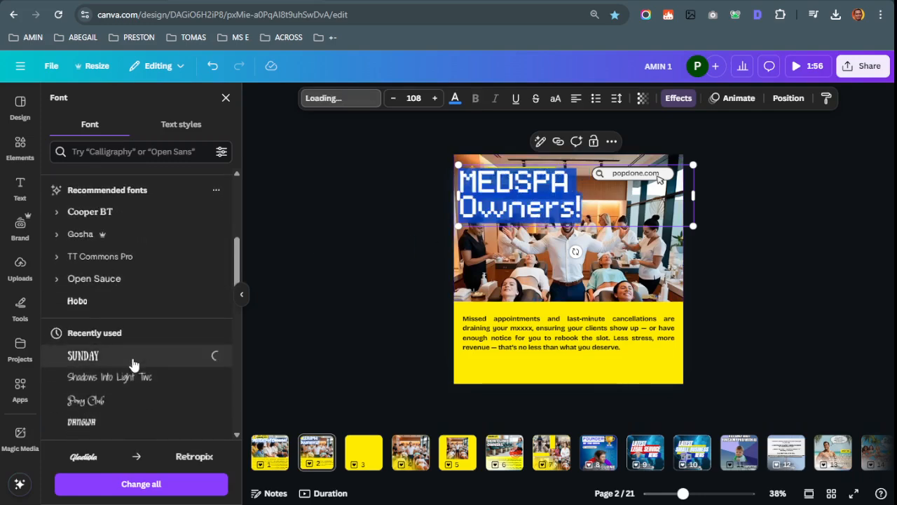
pyautogui.moveTo(692, 195); pyautogui.dragTo(769, 189)
pyautogui.click(774, 195)
pyautogui.moveTo(649, 199); pyautogui.dragTo(652, 200)
# Set the headline to Paalalabas Wide from the Corporate fonts and shrink it to size 91
pyautogui.click(329, 104)
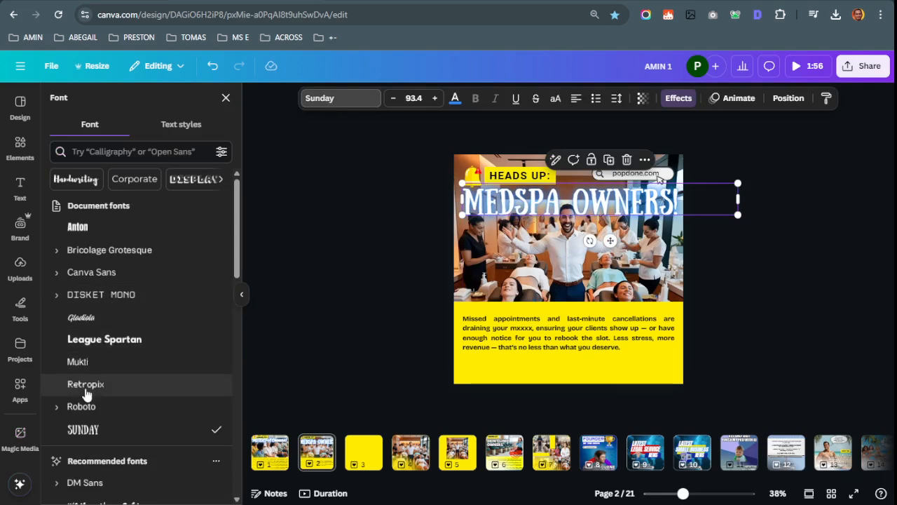
pyautogui.scroll(-1, 98, 330)
pyautogui.scroll(1, 110, 260)
pyautogui.click(123, 179)
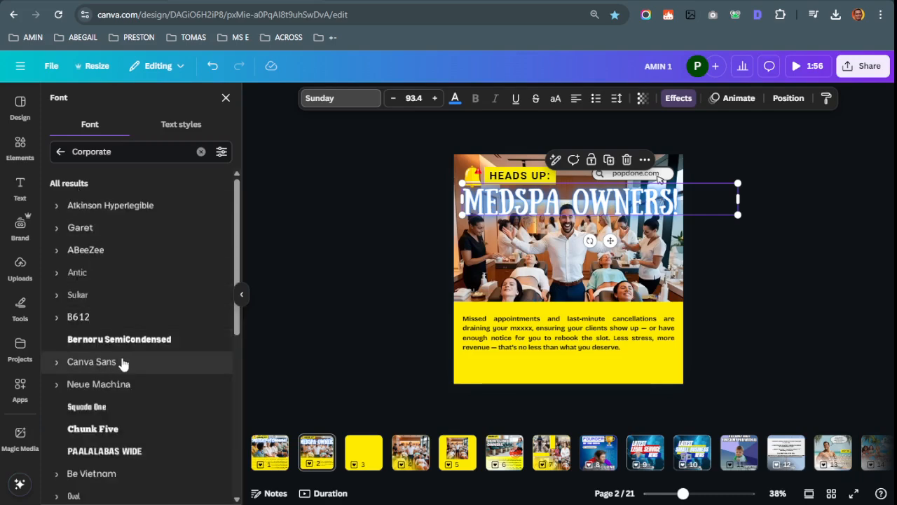
pyautogui.scroll(-2, 98, 454)
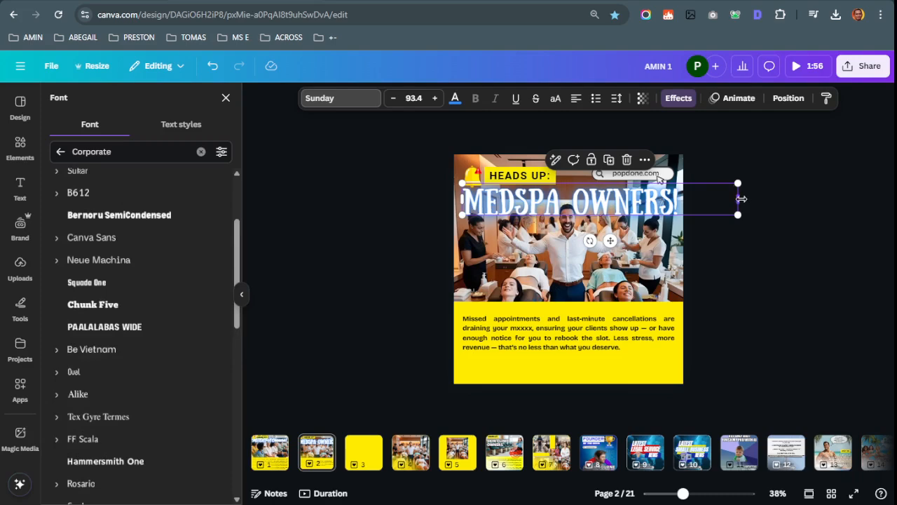
pyautogui.moveTo(738, 198); pyautogui.dragTo(691, 206)
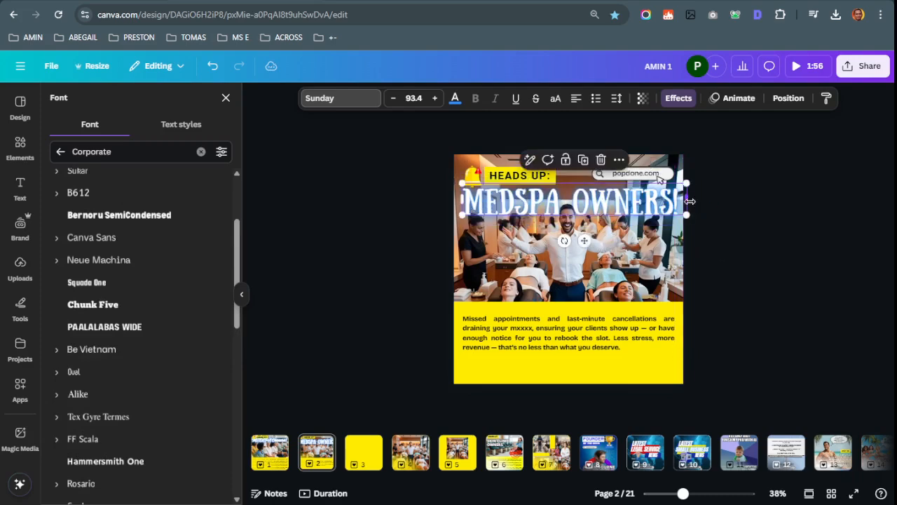
pyautogui.click(99, 330)
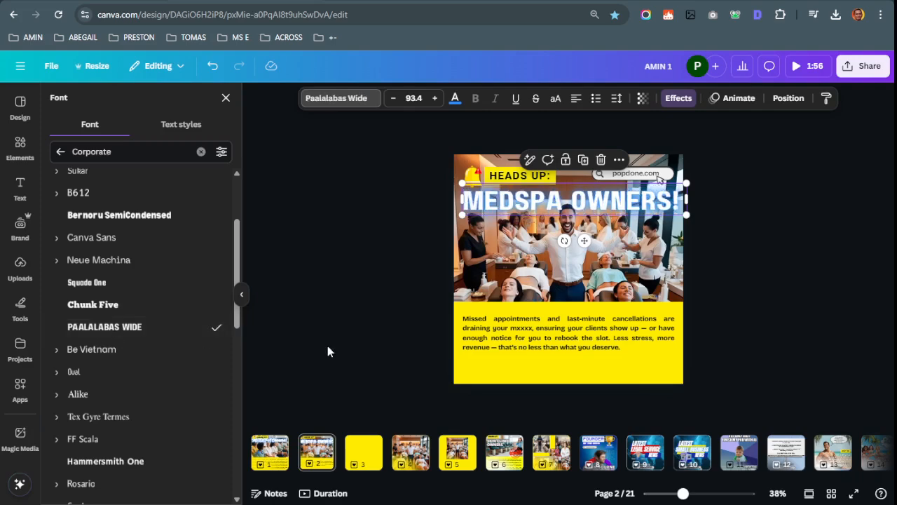
pyautogui.click(727, 256)
pyautogui.click(763, 188)
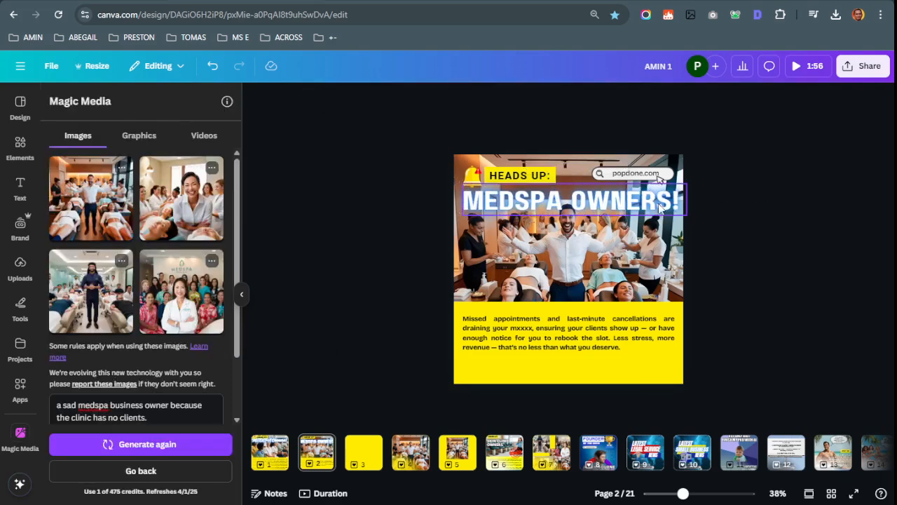
pyautogui.click(680, 200)
pyautogui.moveTo(691, 199)
pyautogui.mouseDown()
pyautogui.moveTo(678, 200)
pyautogui.moveTo(701, 198)
pyautogui.moveTo(693, 212)
pyautogui.mouseUp()
pyautogui.click(754, 214)
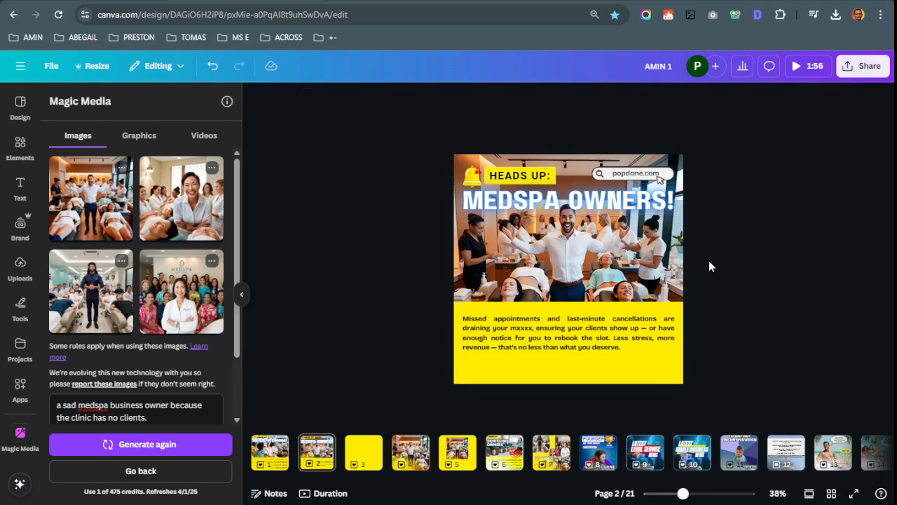
# Select the headline and body paragraph, then go to the task list in the work log
pyautogui.click(569, 218)
pyautogui.click(561, 326)
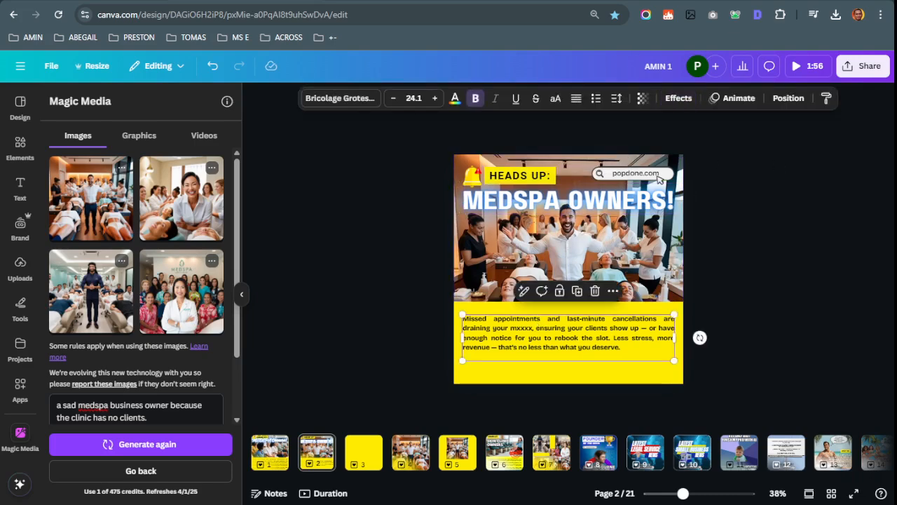
pyautogui.hotkey('ctrl', 'Tab')
pyautogui.click(333, 327)
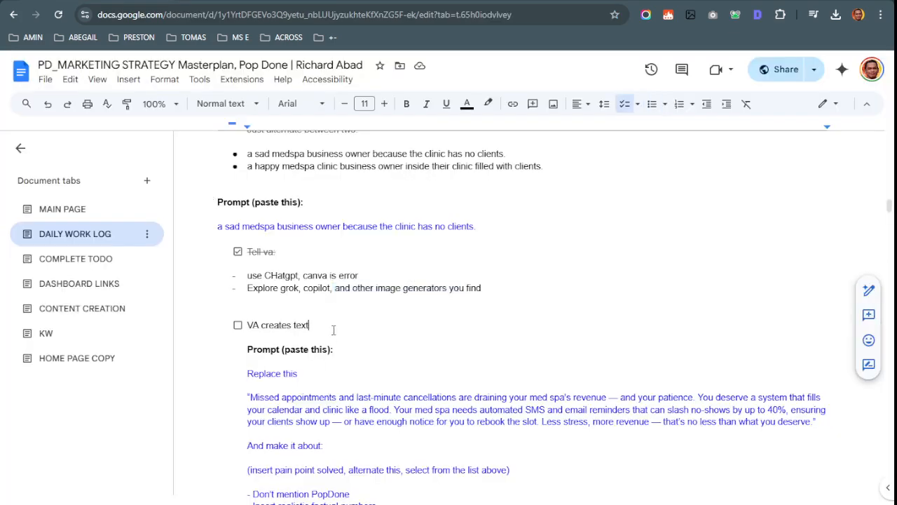
# Below the Explore line, add an 'Experiment font task' checklist item and tick it
pyautogui.hotkey('ctrl', 'shift', 'Tab')
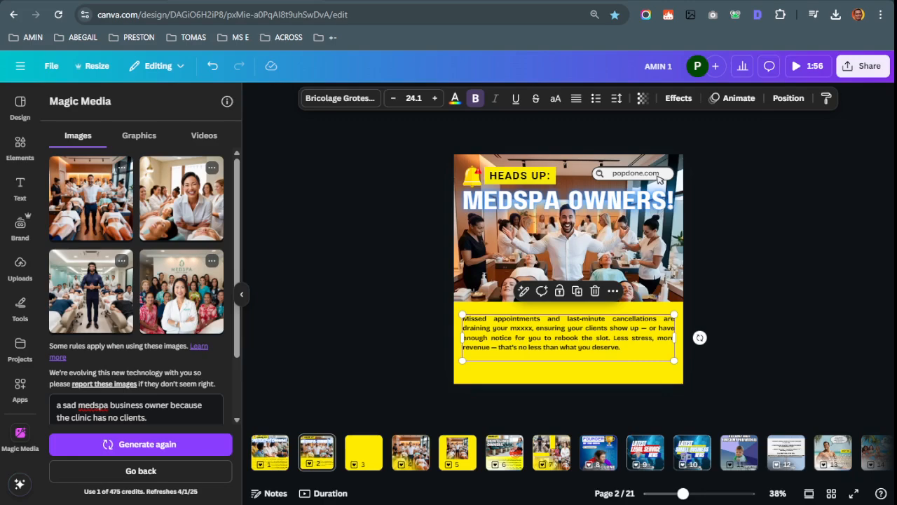
pyautogui.hotkey('ctrl', 'Tab')
pyautogui.click(511, 287)
pyautogui.press('Return')
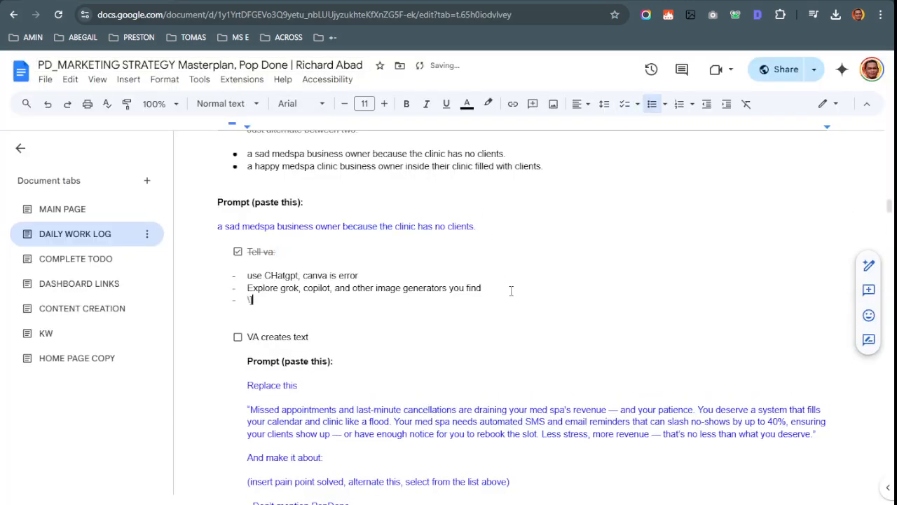
pyautogui.hotkey('ctrl', 'shift', 'i')
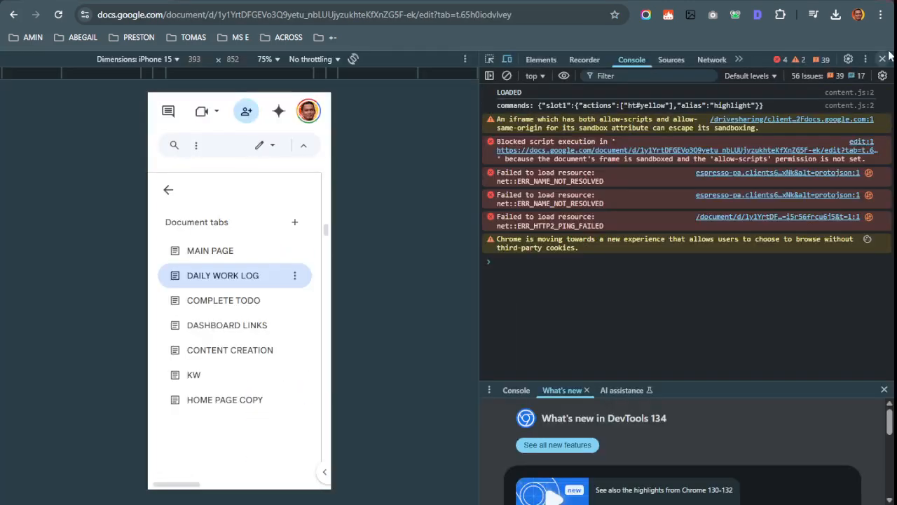
pyautogui.click(883, 59)
pyautogui.press('Return')
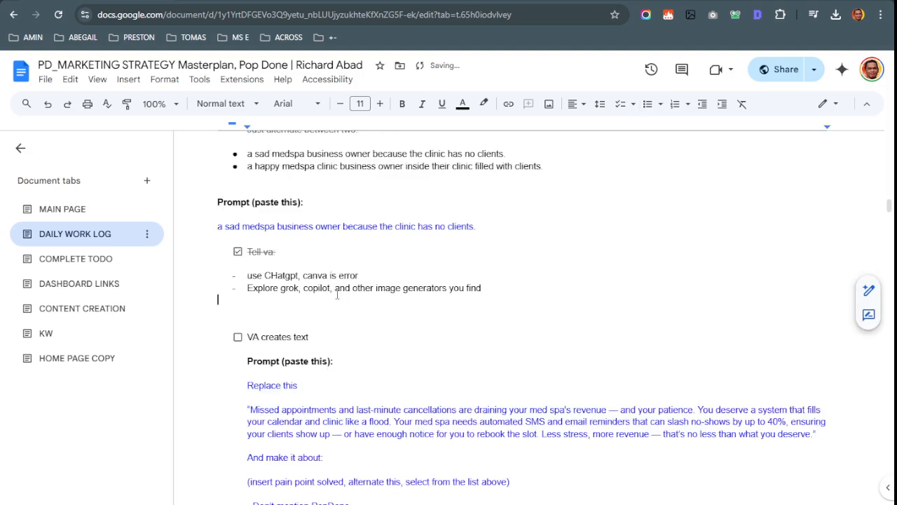
pyautogui.click(620, 107)
pyautogui.write('ex')
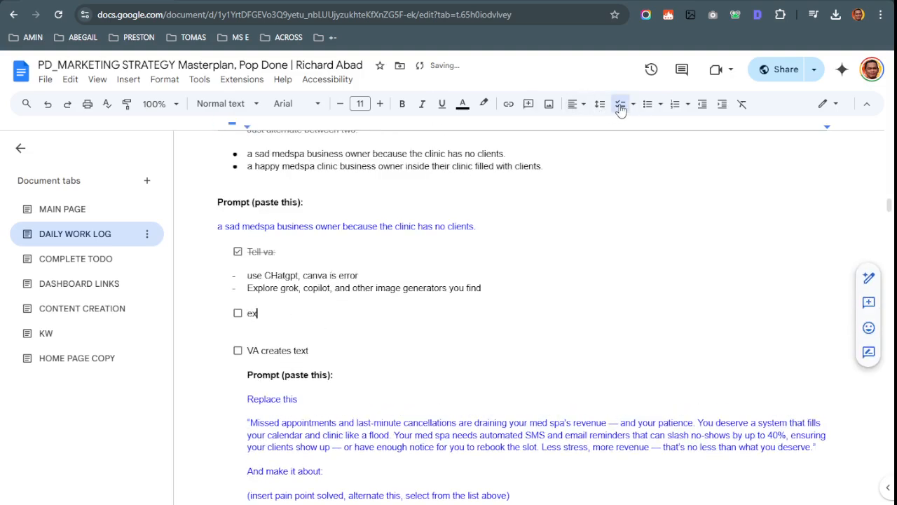
pyautogui.write('periment font task')
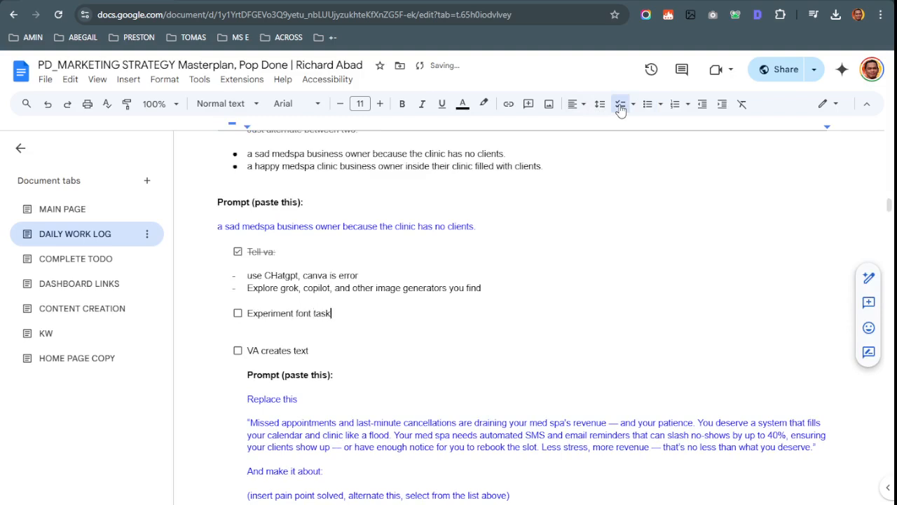
pyautogui.click(237, 313)
# Check Canva pages 1 and 2, then select the VA text prompt starting at 'Replace this'
pyautogui.hotkey('ctrl', 'Tab')
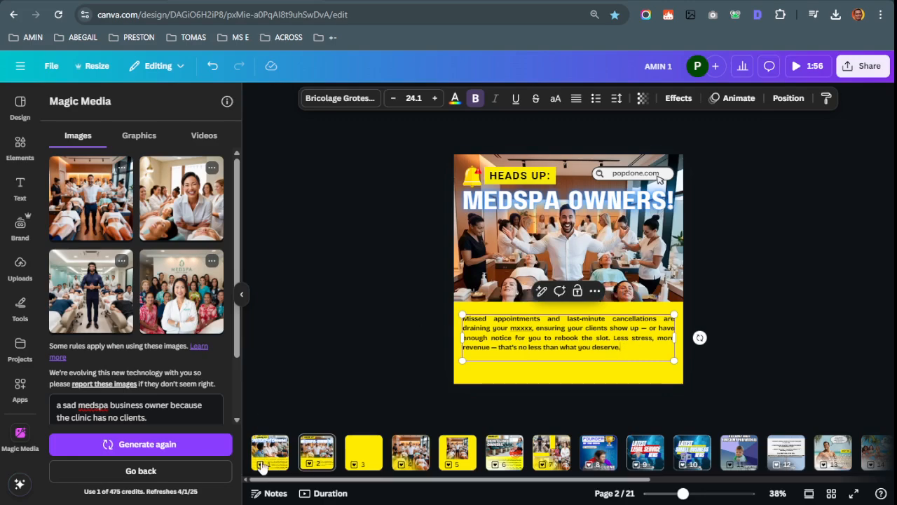
pyautogui.click(263, 462)
pyautogui.click(322, 446)
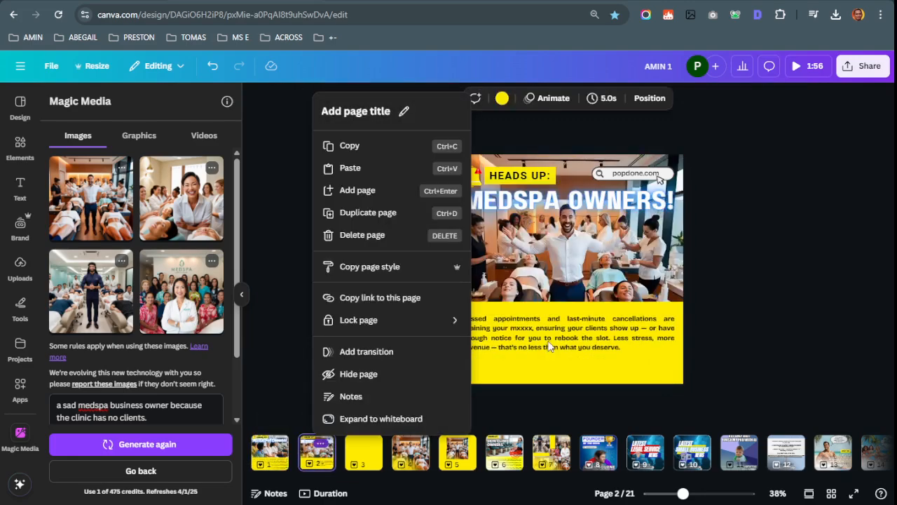
pyautogui.click(551, 344)
pyautogui.hotkey('ctrl', 'shift', 'Tab')
pyautogui.scroll(-2, 252, 277)
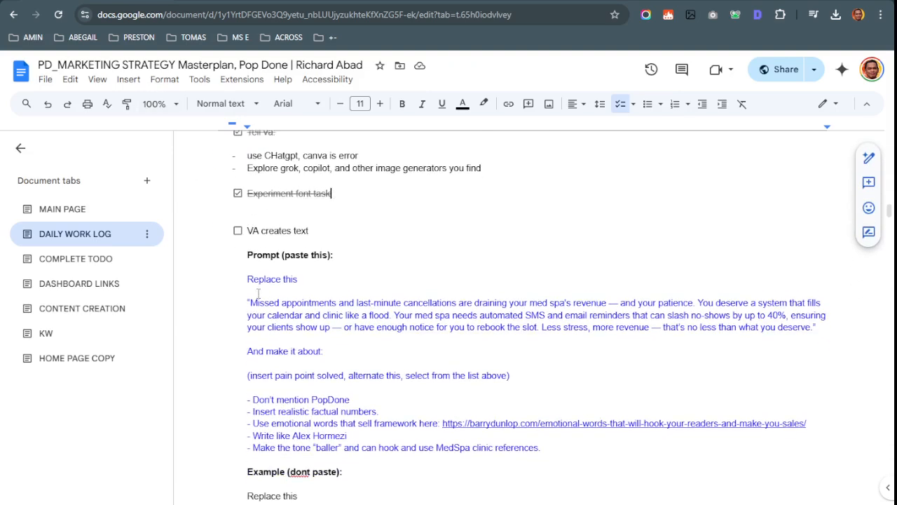
pyautogui.moveTo(248, 275); pyautogui.dragTo(570, 456)
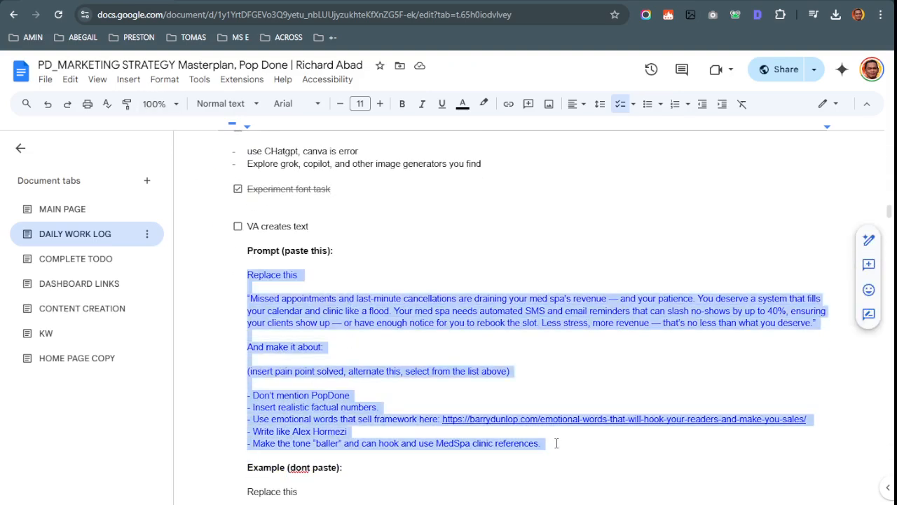
pyautogui.hotkey('ctrl', 'Tab')
pyautogui.scroll(5, 603, 357)
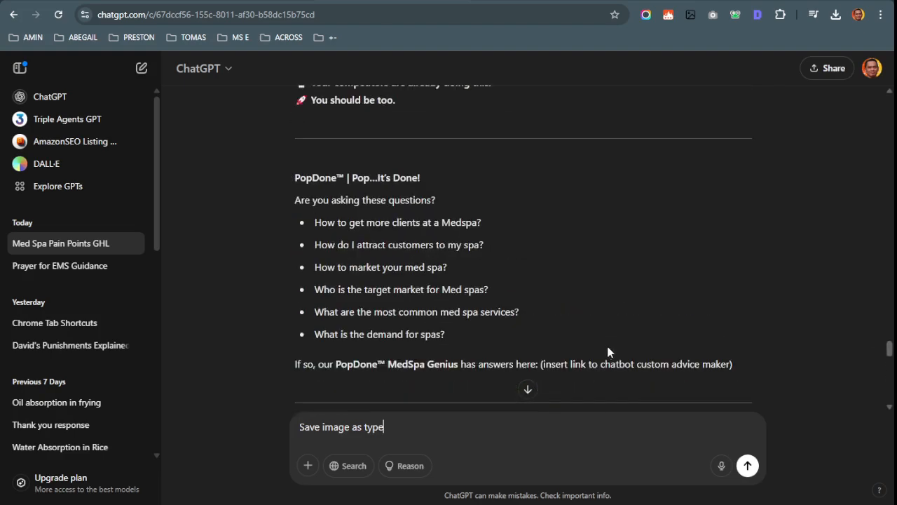
# Compare the chat with the strategy document and select the VA prompt through the clinic references
pyautogui.scroll(15, 607, 351)
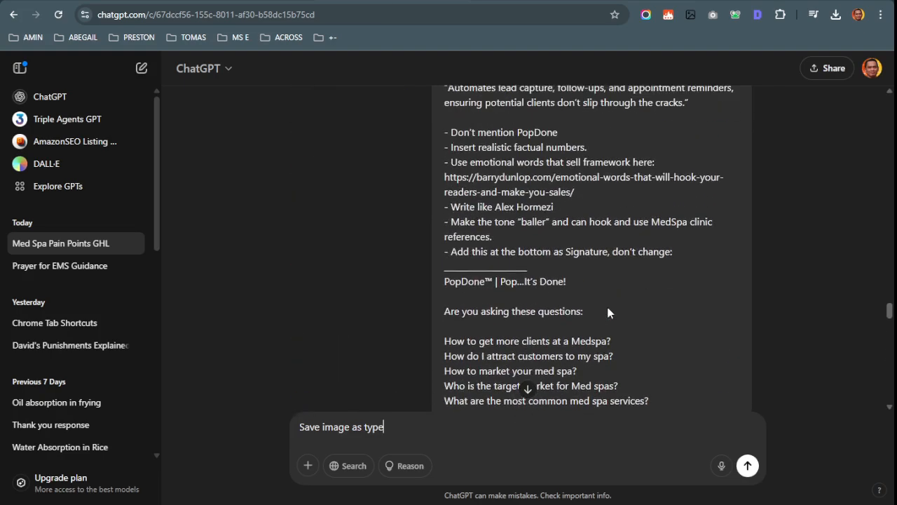
pyautogui.scroll(10, 608, 312)
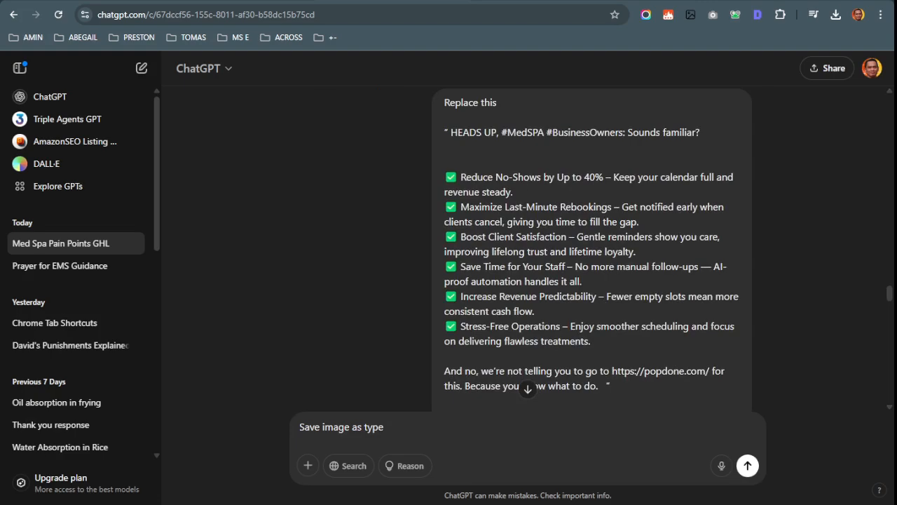
pyautogui.scroll(4, 467, 203)
pyautogui.scroll(-3, 527, 239)
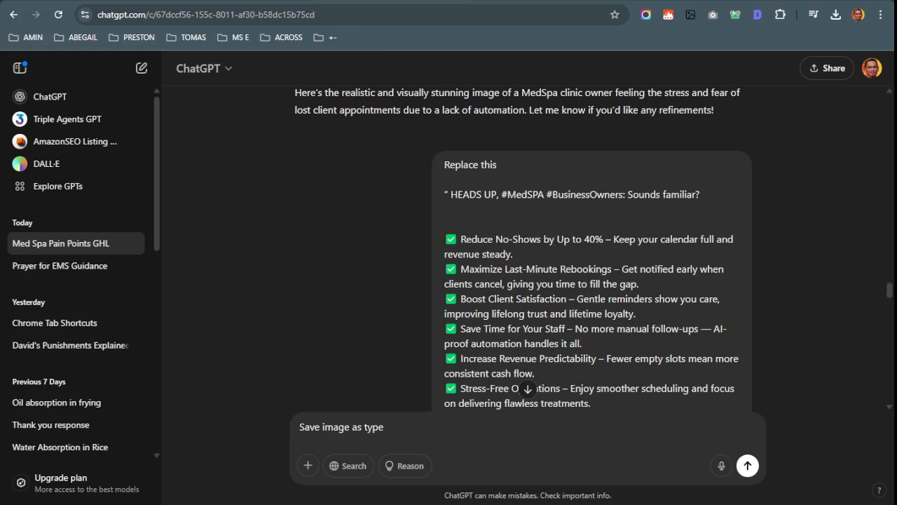
pyautogui.hotkey('ctrl', 'Tab')
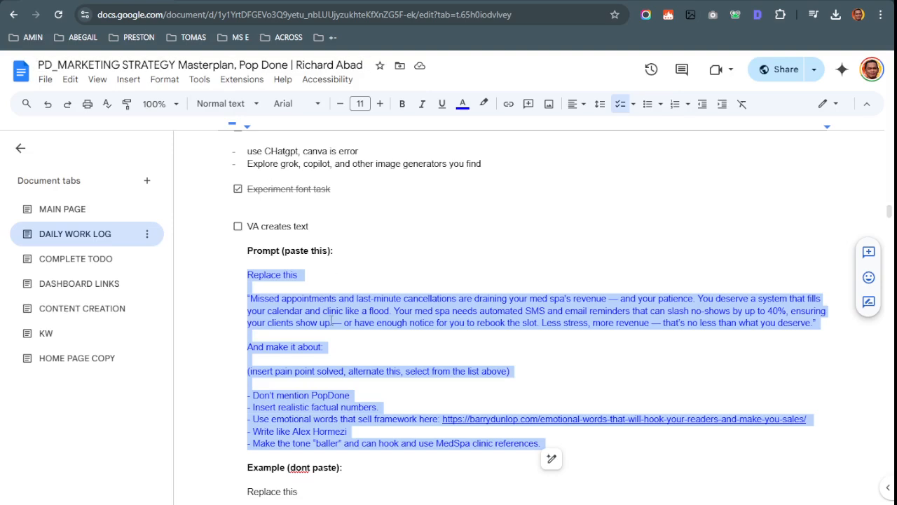
pyautogui.click(333, 1)
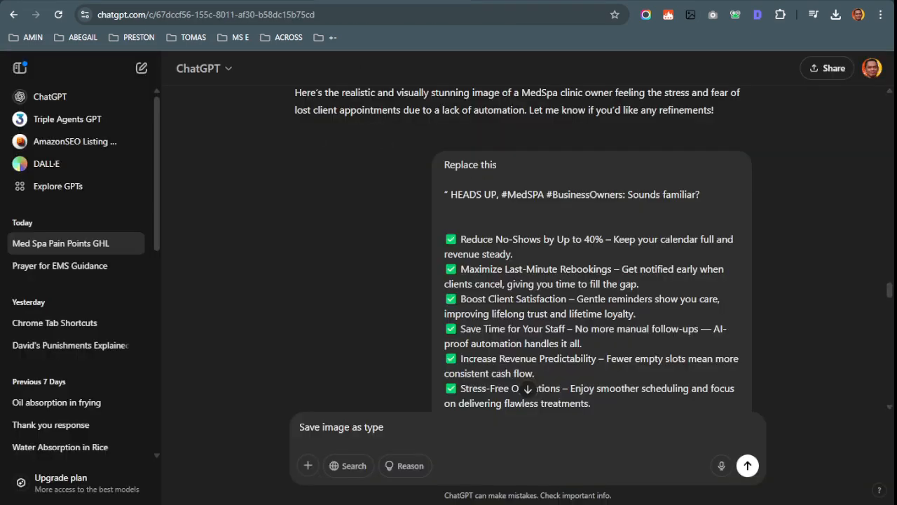
pyautogui.click(286, 1)
pyautogui.moveTo(247, 275); pyautogui.dragTo(535, 450)
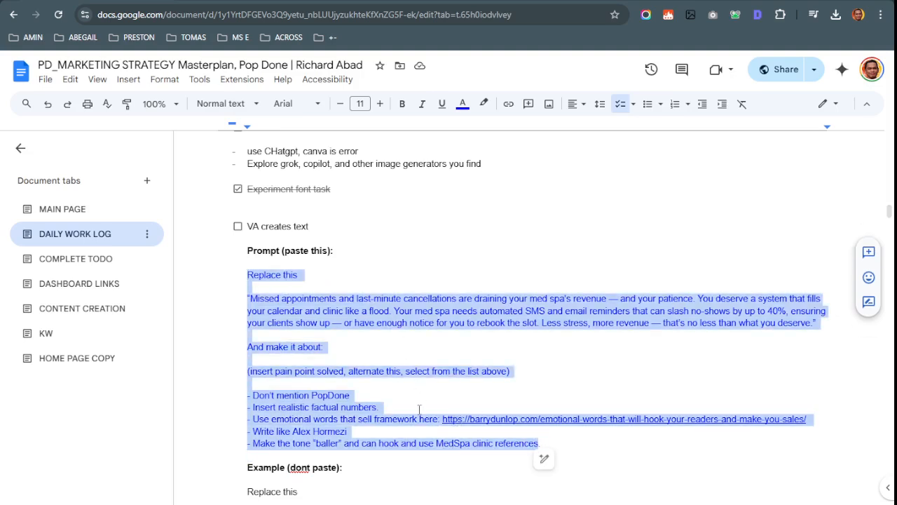
# Select the rewritten 'MEDSPA CLINIC OWNERS' reply in ChatGPT and go back to the document
pyautogui.click(332, 1)
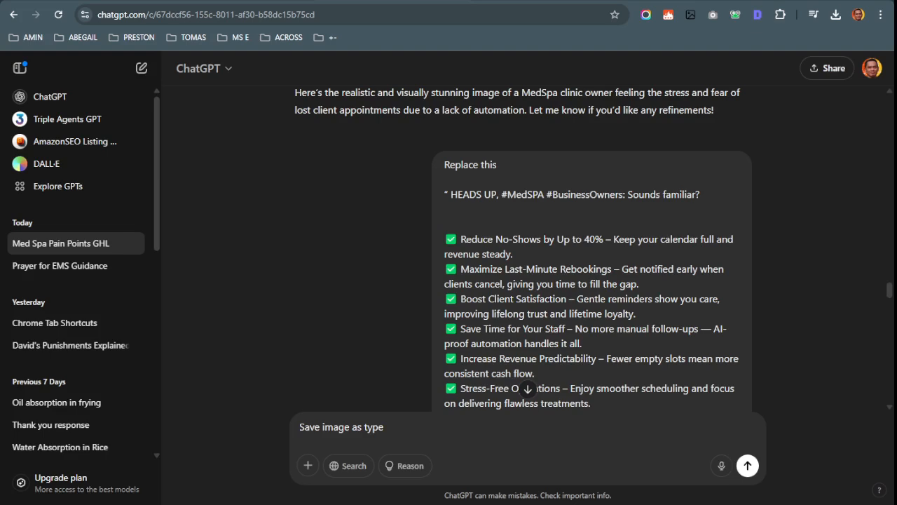
pyautogui.click(419, 172)
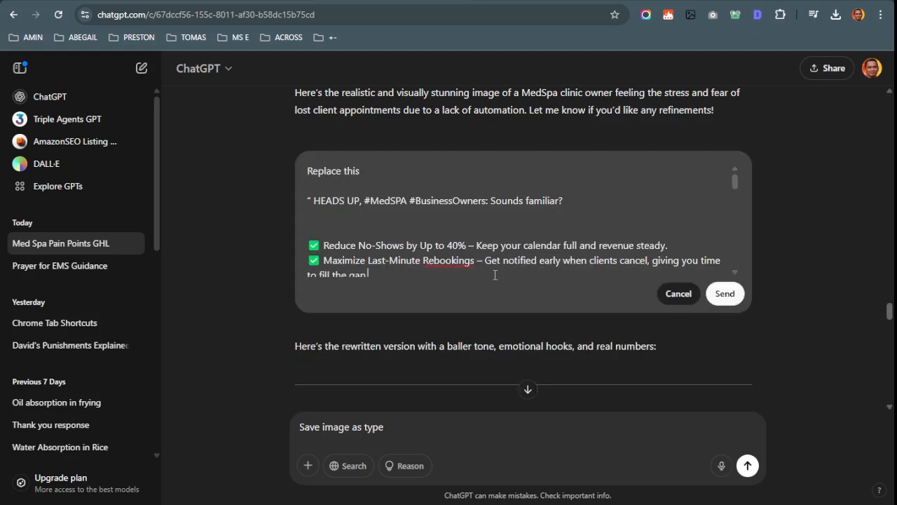
pyautogui.click(678, 293)
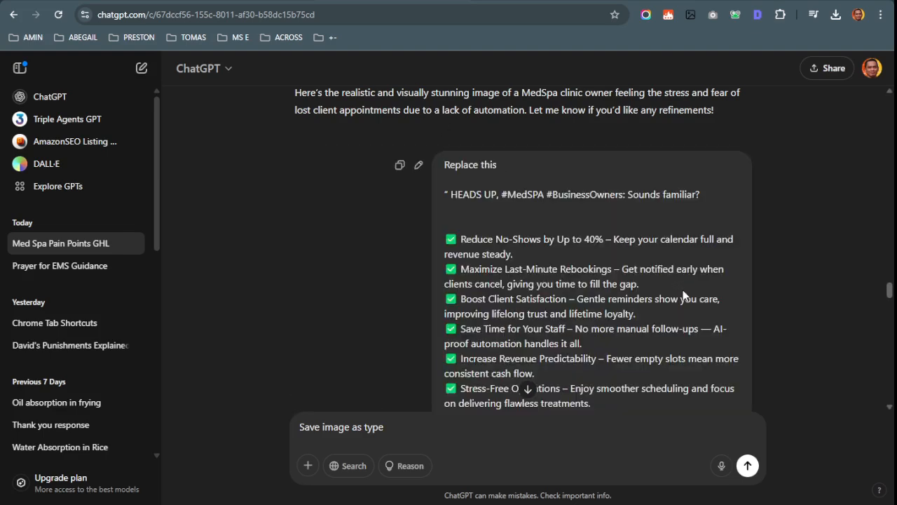
pyautogui.scroll(-1, 609, 225)
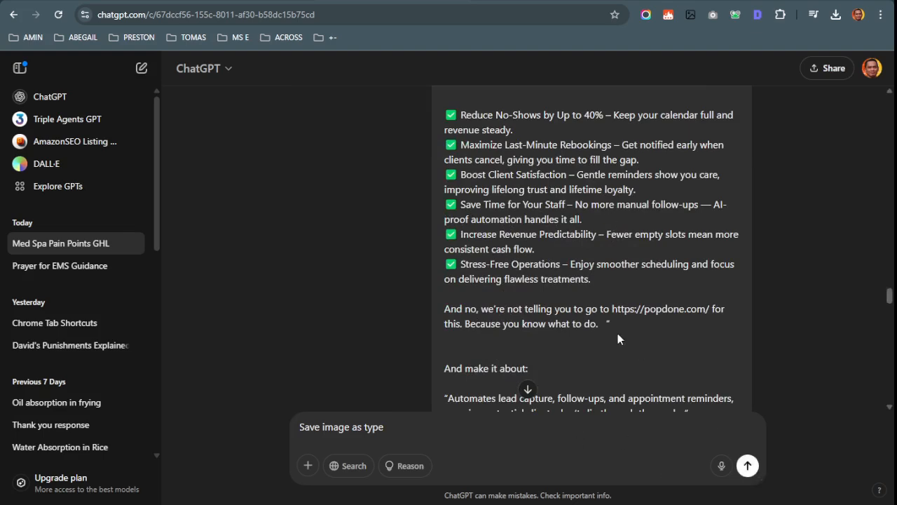
pyautogui.scroll(-4, 619, 342)
pyautogui.scroll(-8, 619, 342)
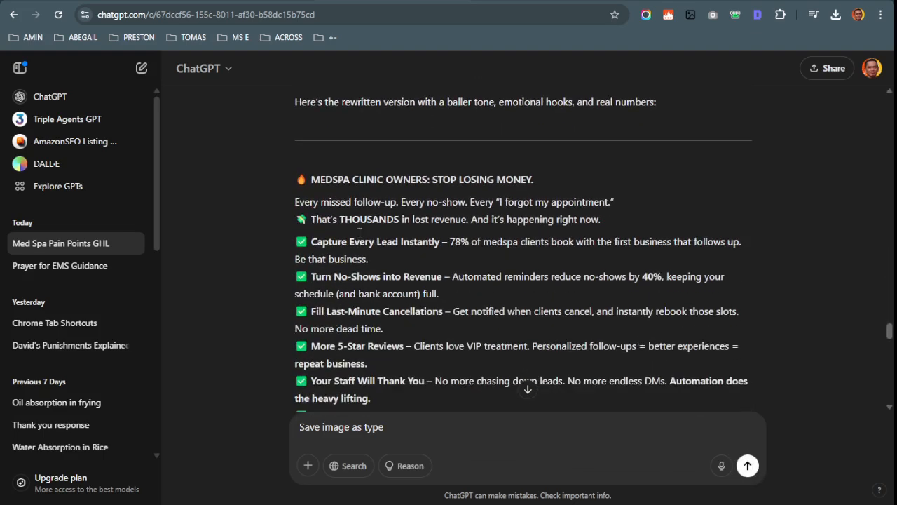
pyautogui.moveTo(308, 172); pyautogui.dragTo(368, 364)
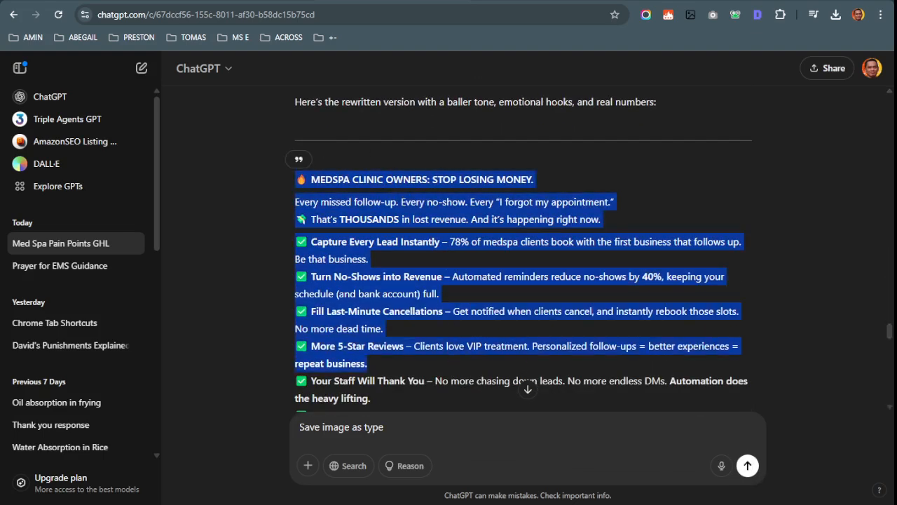
pyautogui.hotkey('ctrl', 'Tab')
# Select the '(insert pain point…)' placeholder line in the prompt
pyautogui.click(419, 264)
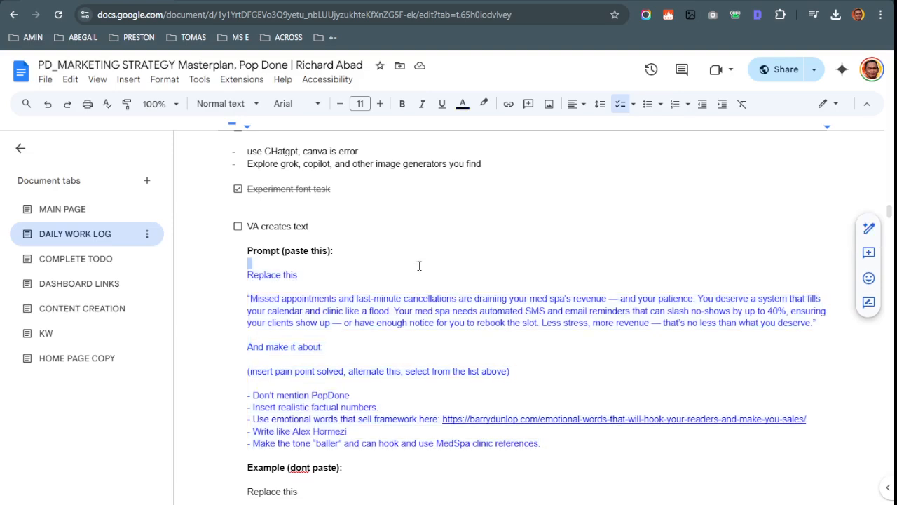
pyautogui.scroll(-1, 430, 275)
pyautogui.click(264, 309)
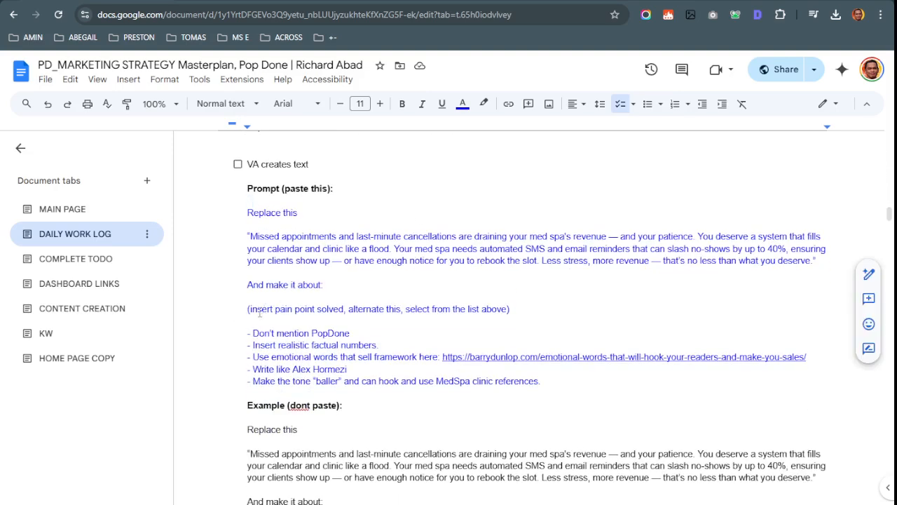
pyautogui.moveTo(247, 308); pyautogui.dragTo(518, 309)
# Check the PopDone pain points list, focusing on Client Acquisition and Retention
pyautogui.scroll(15, 516, 301)
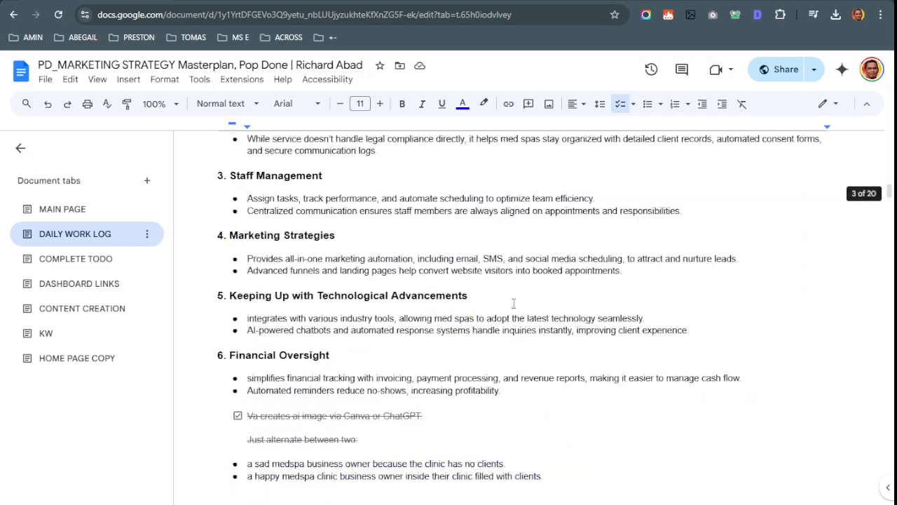
pyautogui.scroll(6, 519, 279)
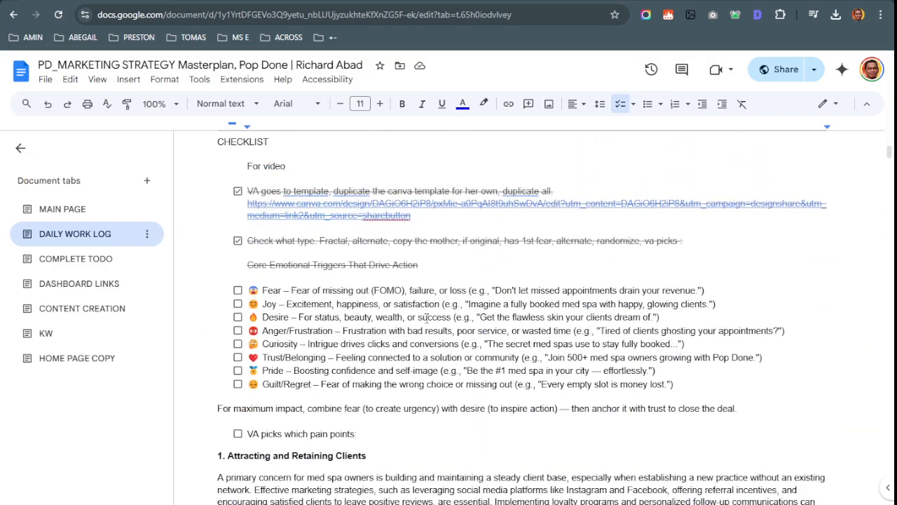
pyautogui.scroll(-2, 434, 295)
pyautogui.scroll(-18, 358, 214)
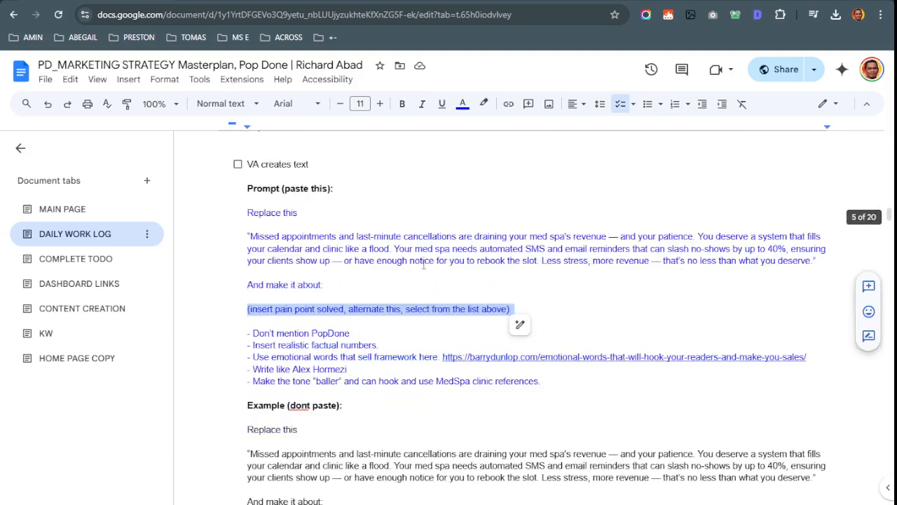
pyautogui.scroll(10, 360, 296)
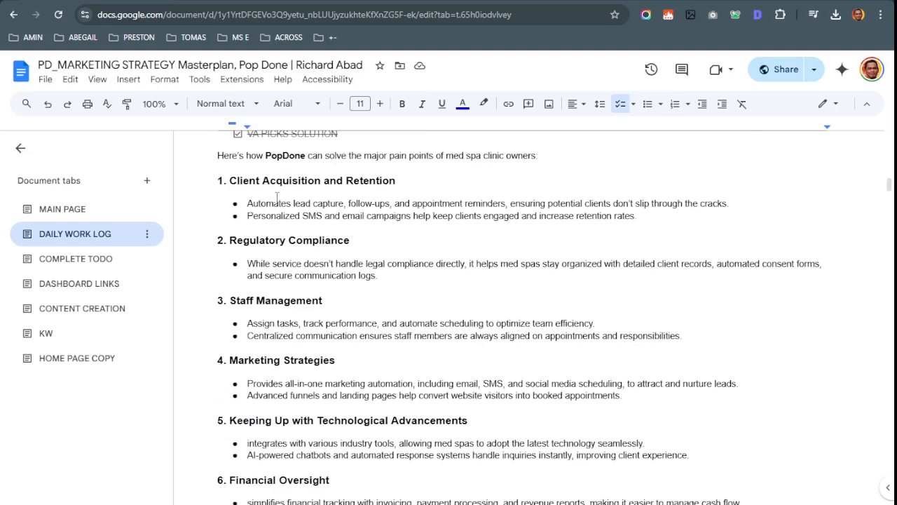
pyautogui.scroll(2, 277, 197)
pyautogui.click(316, 304)
pyautogui.scroll(-10, 324, 302)
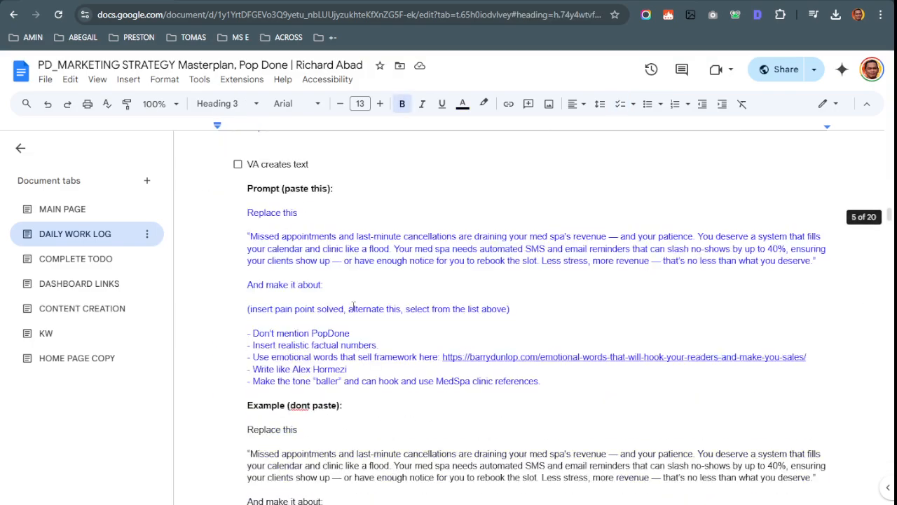
pyautogui.scroll(-5, 353, 306)
# Show page 1 of the med spa post and select its full body text paragraph
pyautogui.hotkey('ctrl', 'Tab')
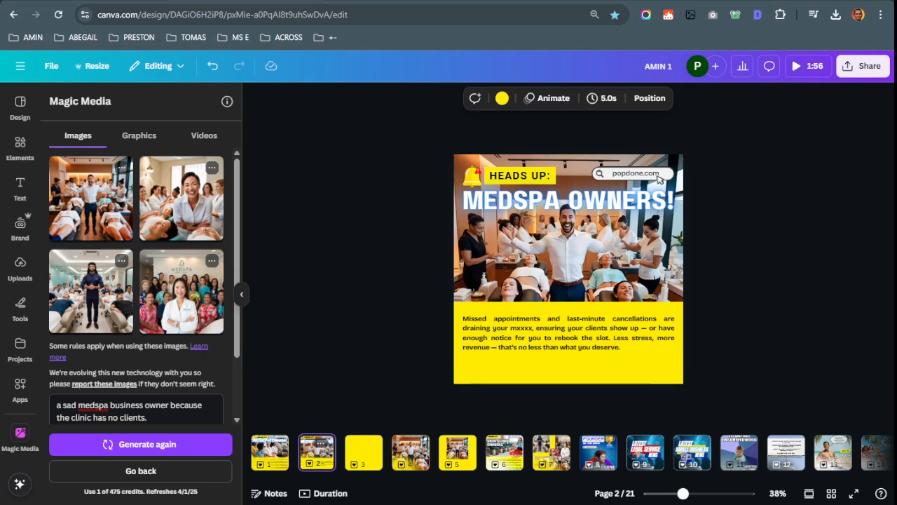
pyautogui.click(280, 452)
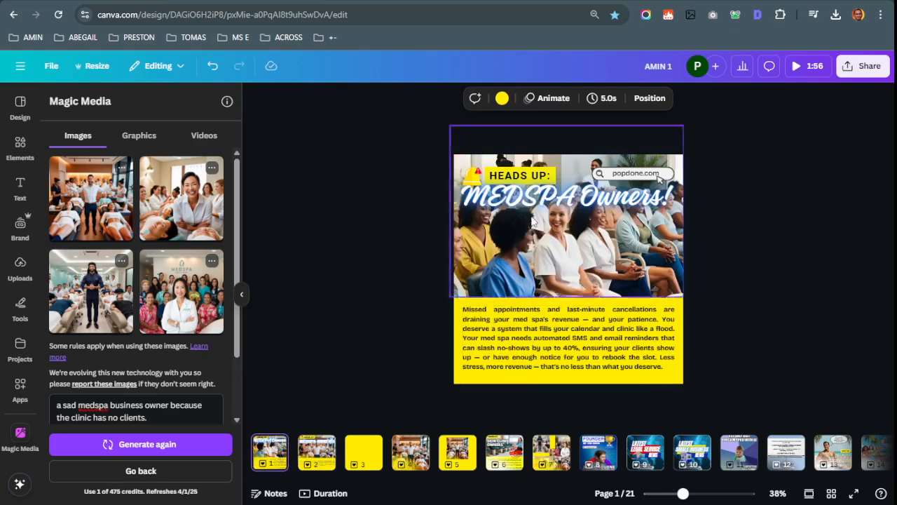
pyautogui.click(556, 328)
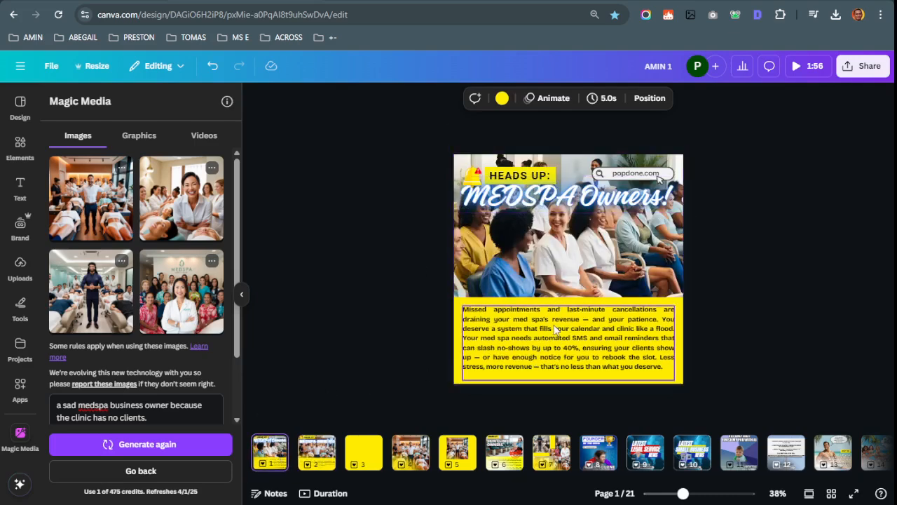
pyautogui.hotkey('ctrl', 'shift', 'Tab')
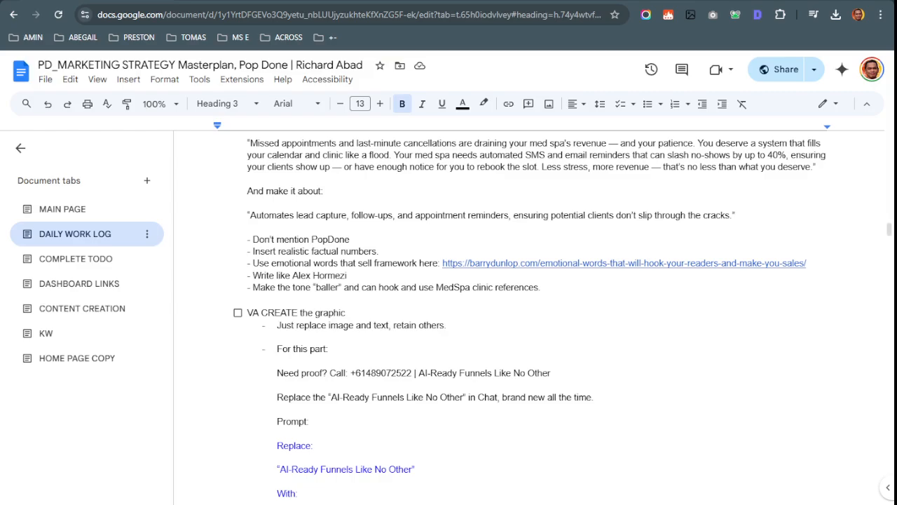
pyautogui.hotkey('ctrl', 'Tab')
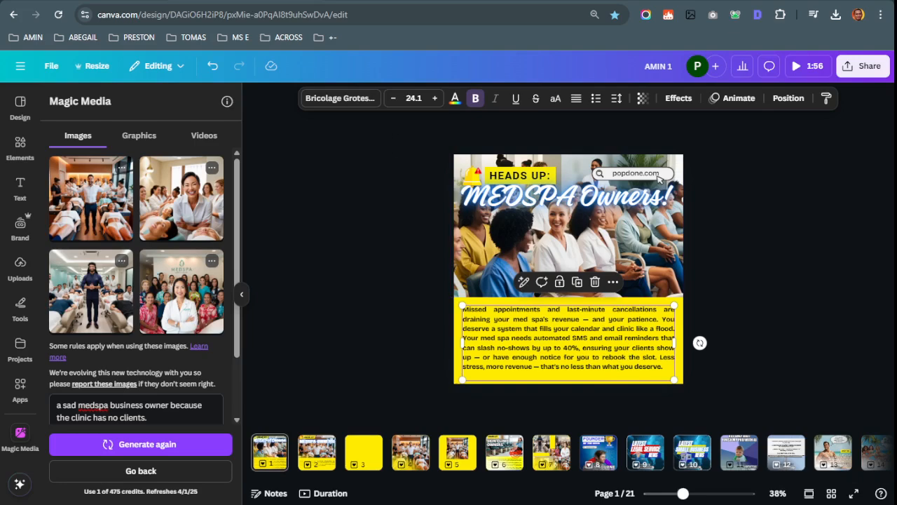
# Select the Automates lead capture bullet under Client Acquisition and Retention, and tick the pain-point task
pyautogui.hotkey('ctrl', 'Tab')
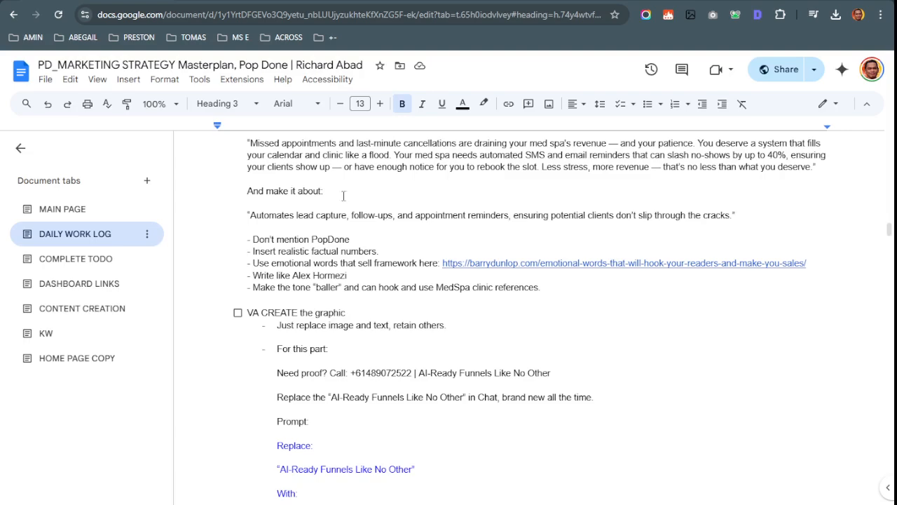
pyautogui.scroll(-10, 563, 356)
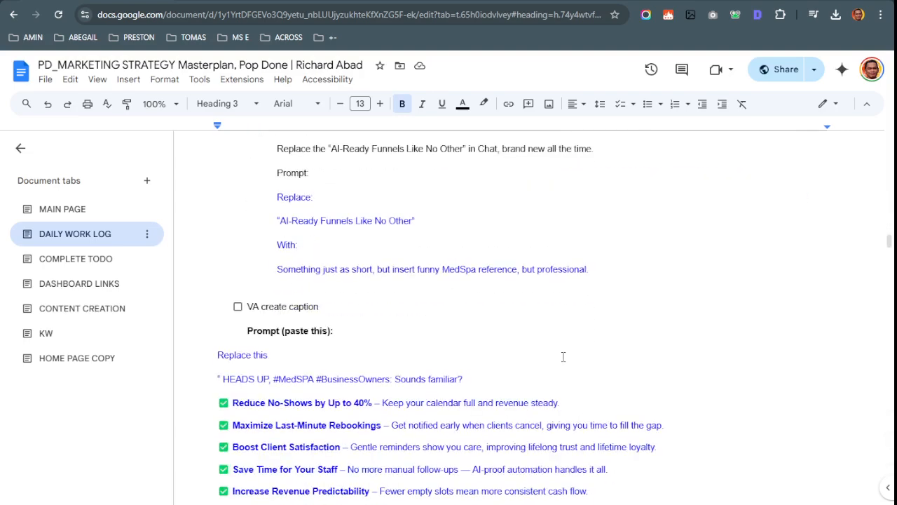
pyautogui.scroll(15, 535, 349)
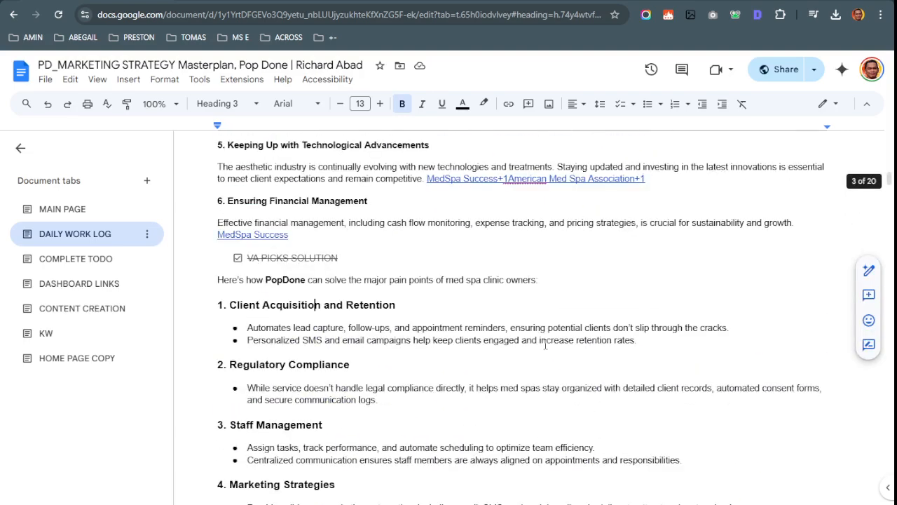
pyautogui.scroll(-4, 545, 345)
pyautogui.moveTo(233, 359); pyautogui.dragTo(540, 391)
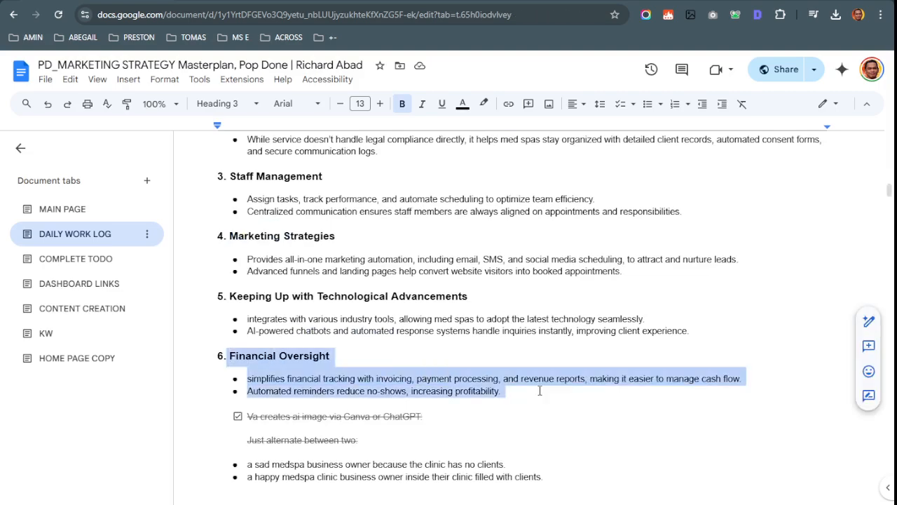
pyautogui.scroll(4, 539, 391)
pyautogui.click(366, 328)
pyautogui.click(238, 305)
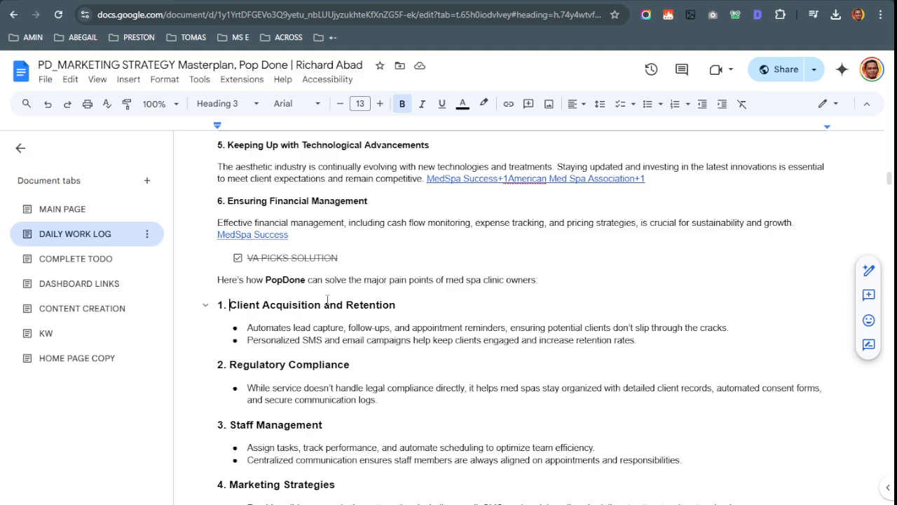
pyautogui.moveTo(247, 328); pyautogui.dragTo(729, 327)
pyautogui.scroll(1, 398, 326)
pyautogui.scroll(6, 296, 382)
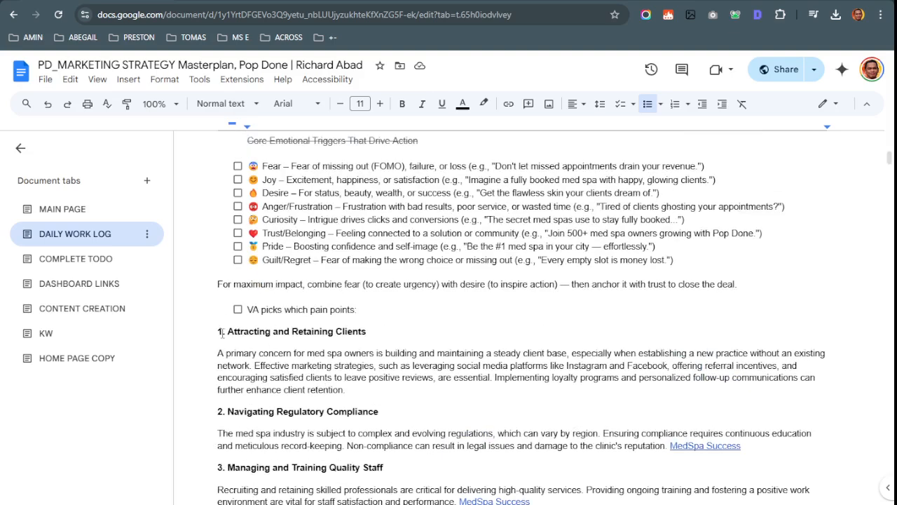
pyautogui.click(225, 331)
pyautogui.click(237, 309)
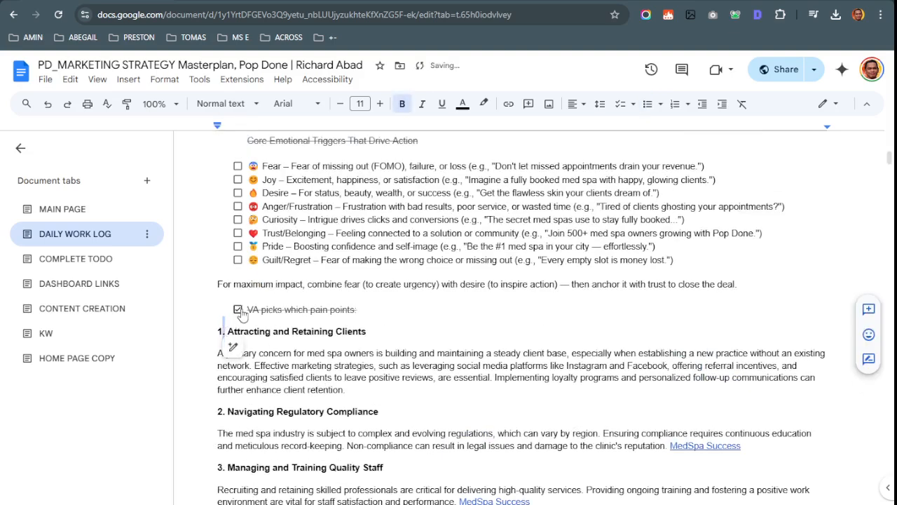
# Review the Attracting and Retaining Clients and Ensuring Financial Management sections
pyautogui.scroll(2, 289, 319)
pyautogui.scroll(-2, 268, 293)
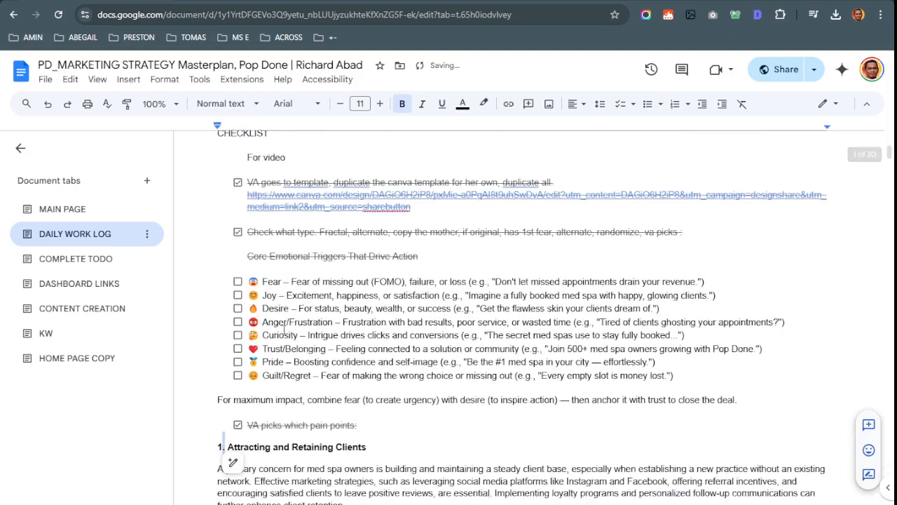
pyautogui.click(270, 365)
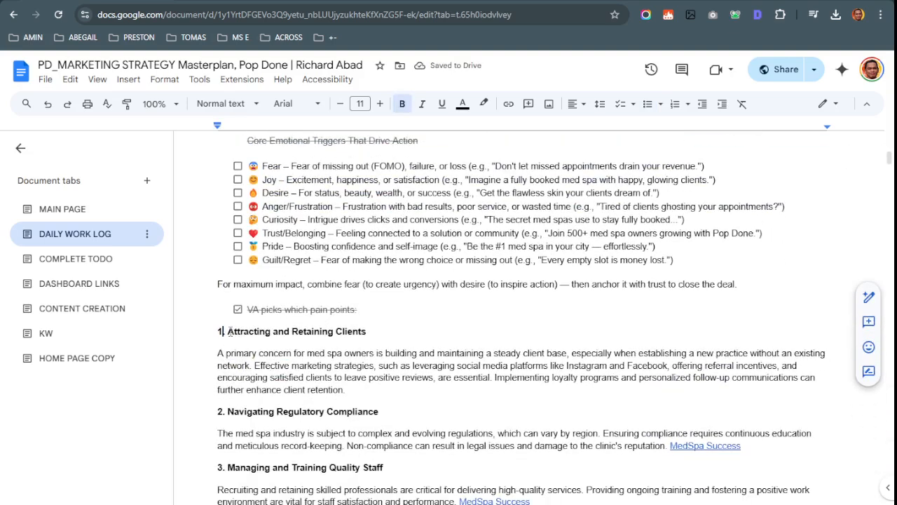
pyautogui.moveTo(227, 330); pyautogui.dragTo(443, 331)
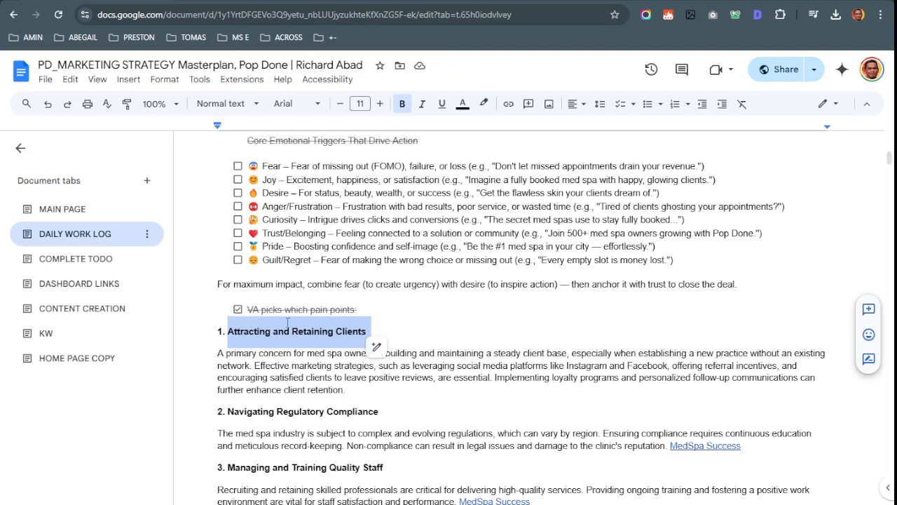
pyautogui.scroll(-5, 286, 322)
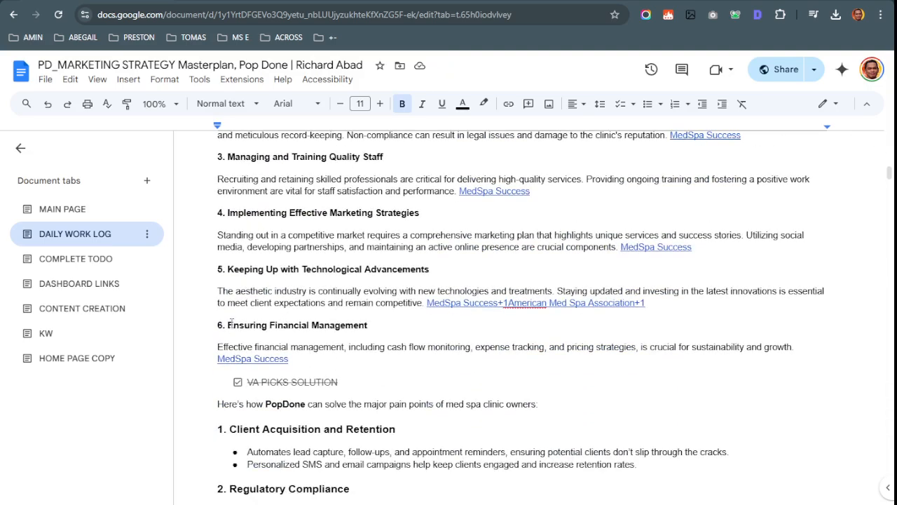
pyautogui.moveTo(228, 325); pyautogui.dragTo(290, 361)
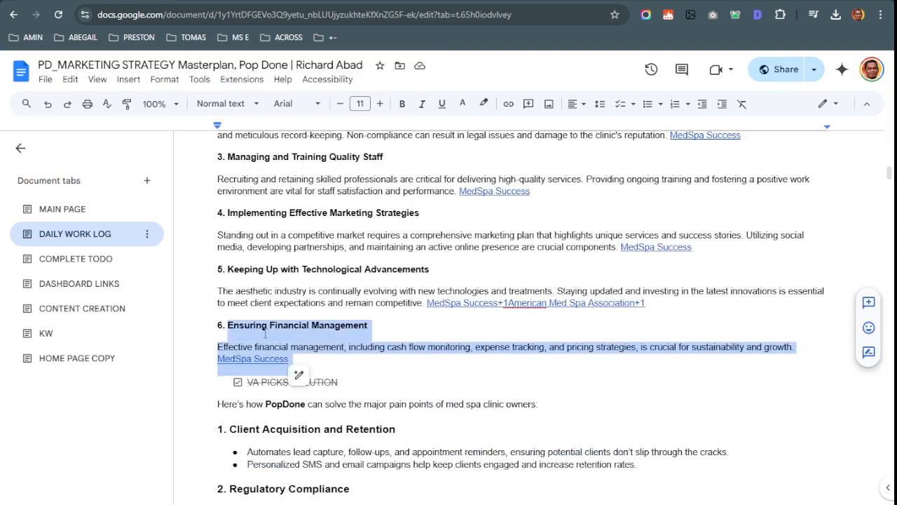
pyautogui.scroll(3, 265, 334)
pyautogui.click(223, 207)
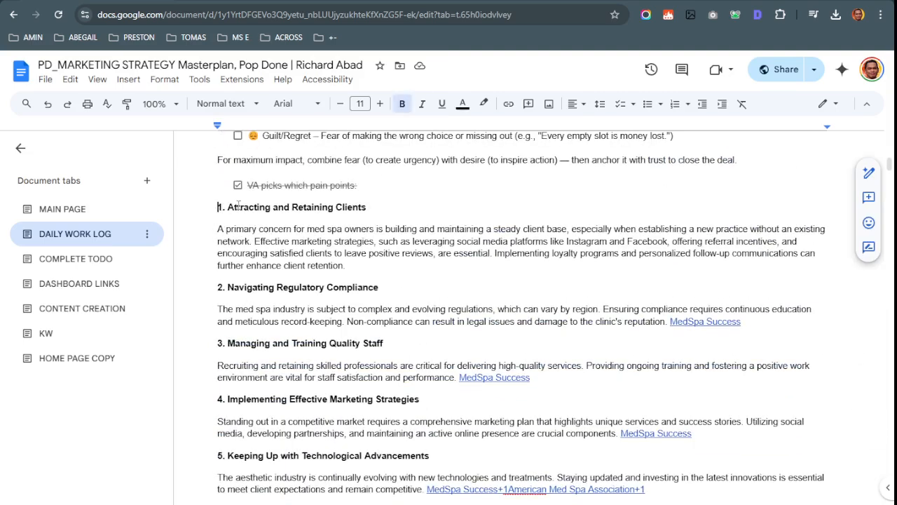
pyautogui.moveTo(238, 205); pyautogui.dragTo(395, 215)
pyautogui.scroll(-1, 333, 222)
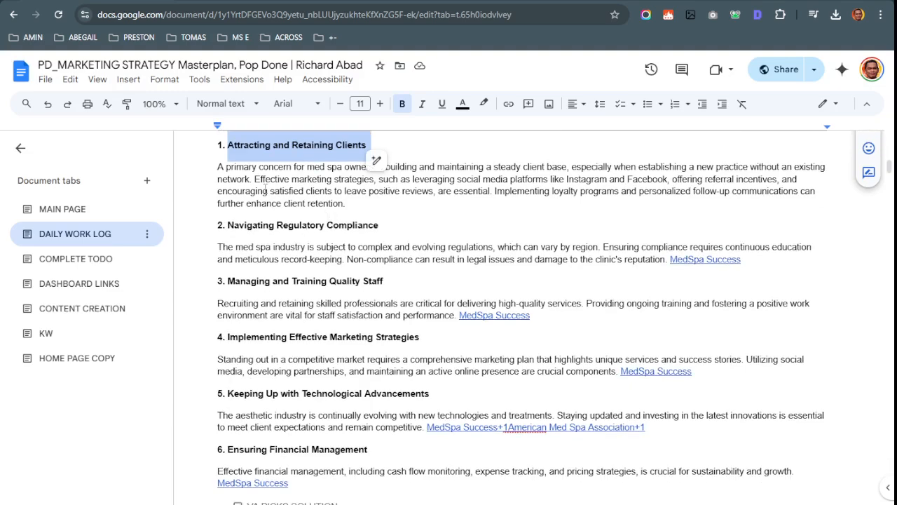
pyautogui.moveTo(218, 167)
pyautogui.mouseDown()
pyautogui.moveTo(366, 202)
pyautogui.moveTo(217, 167)
pyautogui.mouseUp()
pyautogui.scroll(-12, 351, 216)
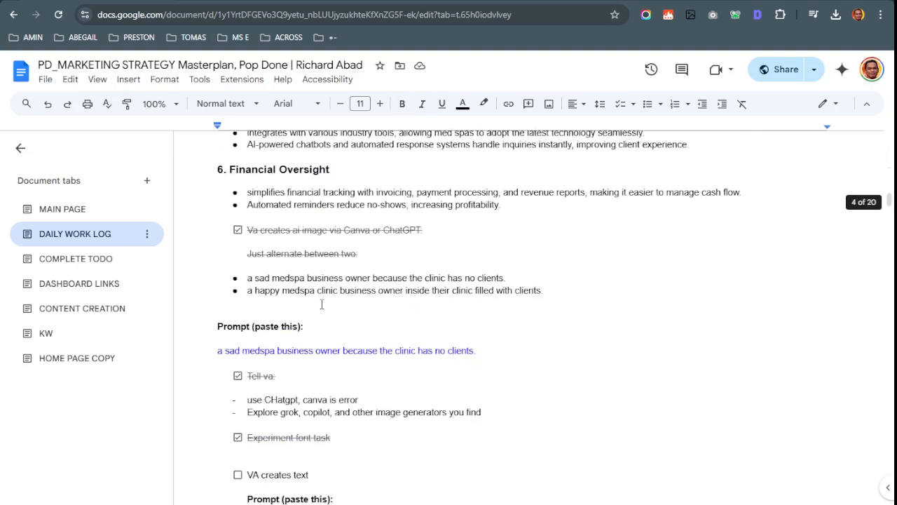
pyautogui.scroll(3, 322, 305)
pyautogui.scroll(-10, 322, 304)
pyautogui.scroll(8, 329, 316)
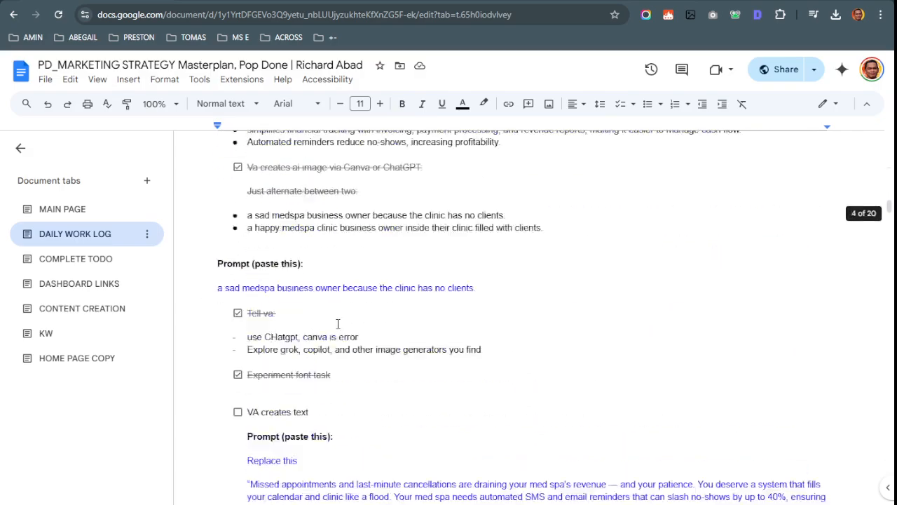
pyautogui.scroll(5, 312, 294)
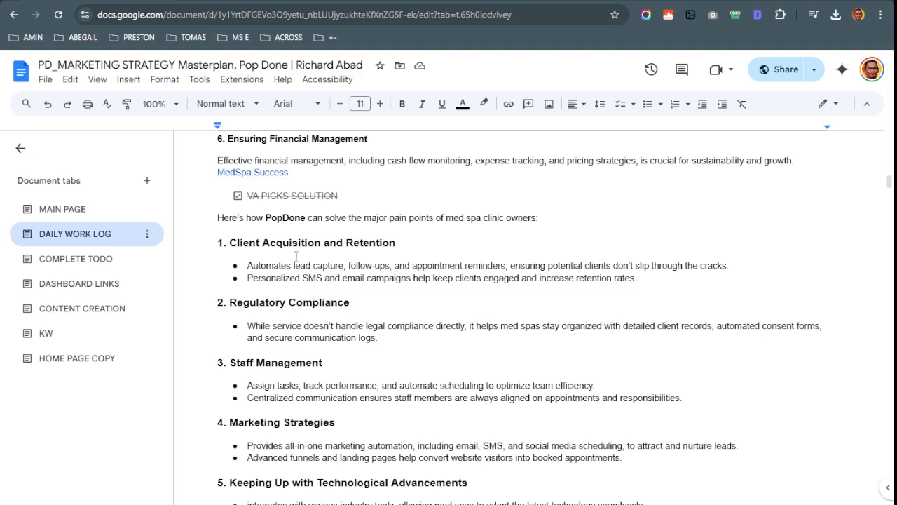
# Select the Client Acquisition and Retention heading and both of its bullets
pyautogui.click(271, 221)
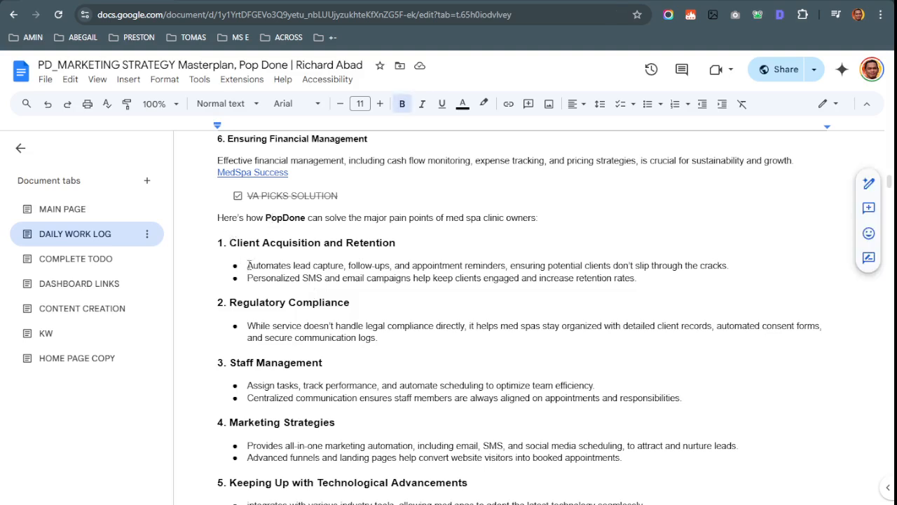
pyautogui.moveTo(249, 265); pyautogui.dragTo(734, 266)
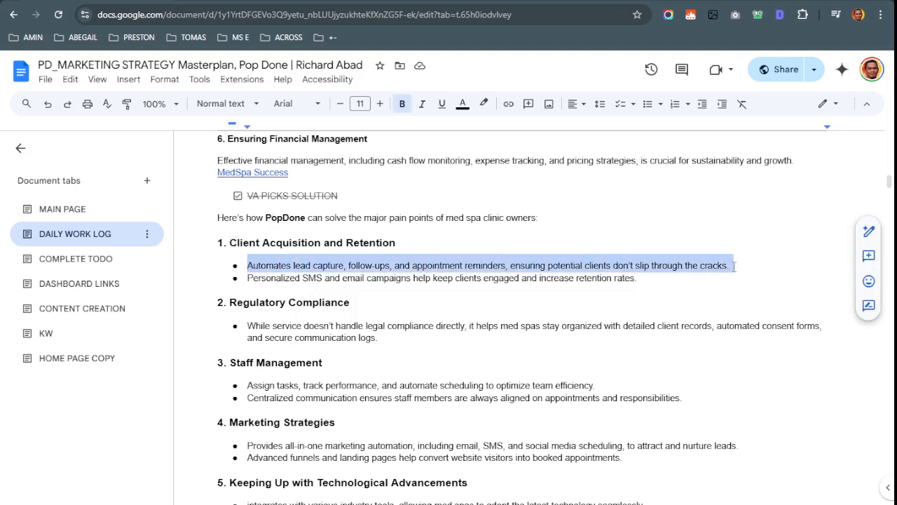
pyautogui.moveTo(397, 244); pyautogui.dragTo(229, 245)
pyautogui.scroll(2, 294, 372)
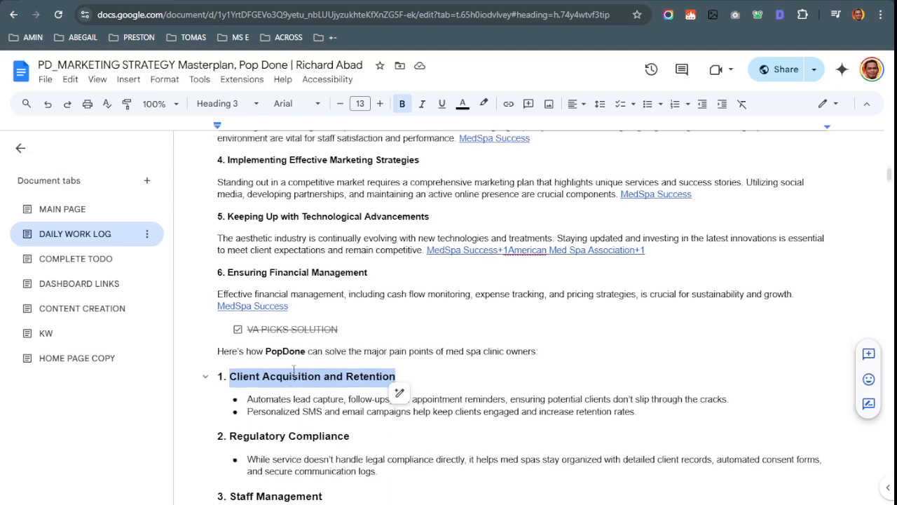
pyautogui.scroll(7, 293, 372)
pyautogui.scroll(-2, 303, 339)
pyautogui.moveTo(196, 331); pyautogui.dragTo(439, 330)
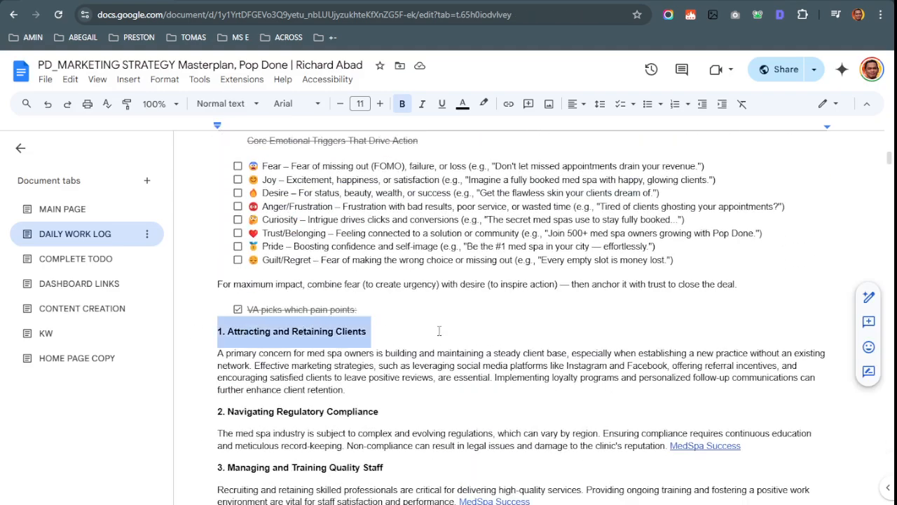
pyautogui.scroll(-7, 437, 331)
pyautogui.click(427, 325)
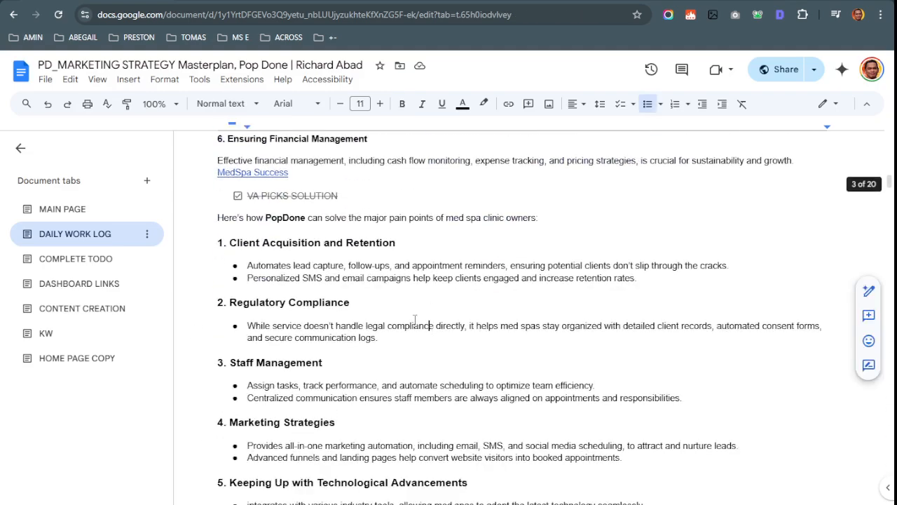
pyautogui.click(244, 265)
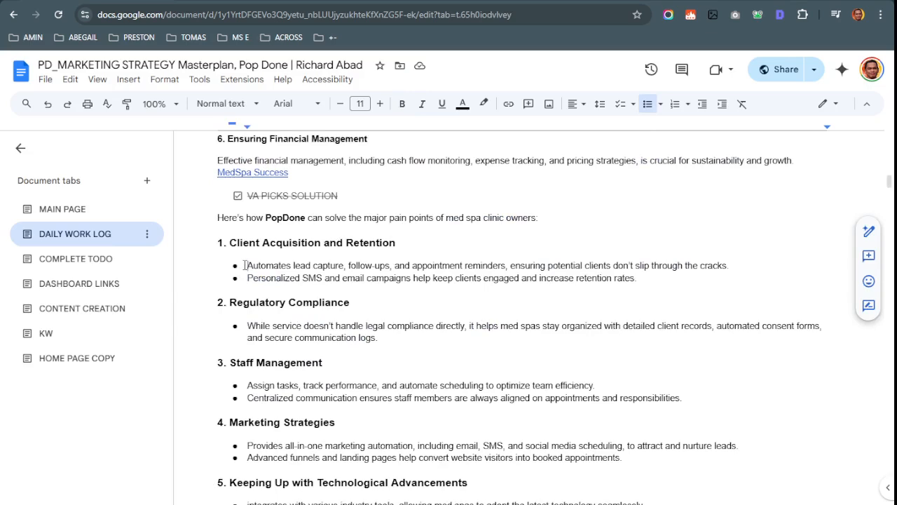
pyautogui.moveTo(245, 265); pyautogui.dragTo(626, 283)
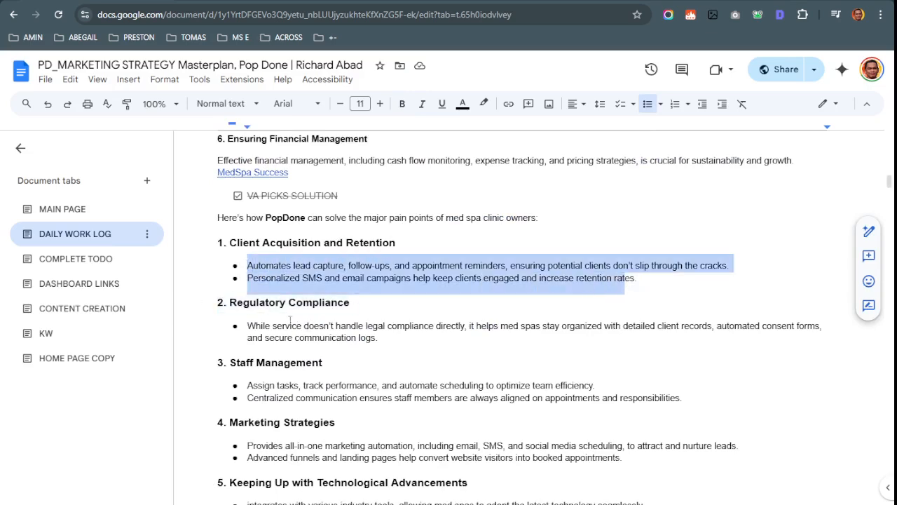
# Compare the Regulatory Compliance bullet with the lead capture bullet, then reach the 'VA creates text' prompt
pyautogui.moveTo(264, 337); pyautogui.dragTo(352, 326)
pyautogui.click(313, 336)
pyautogui.click(237, 325)
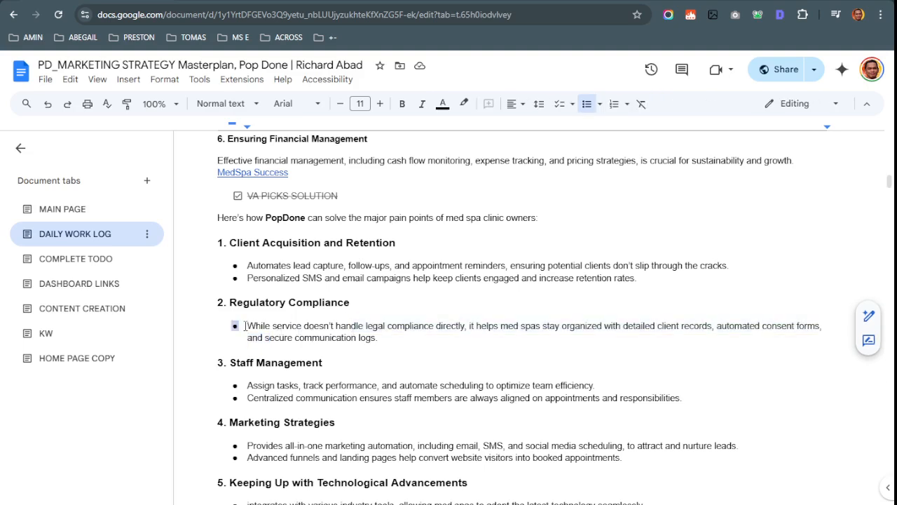
pyautogui.moveTo(244, 326); pyautogui.dragTo(378, 339)
pyautogui.click(265, 385)
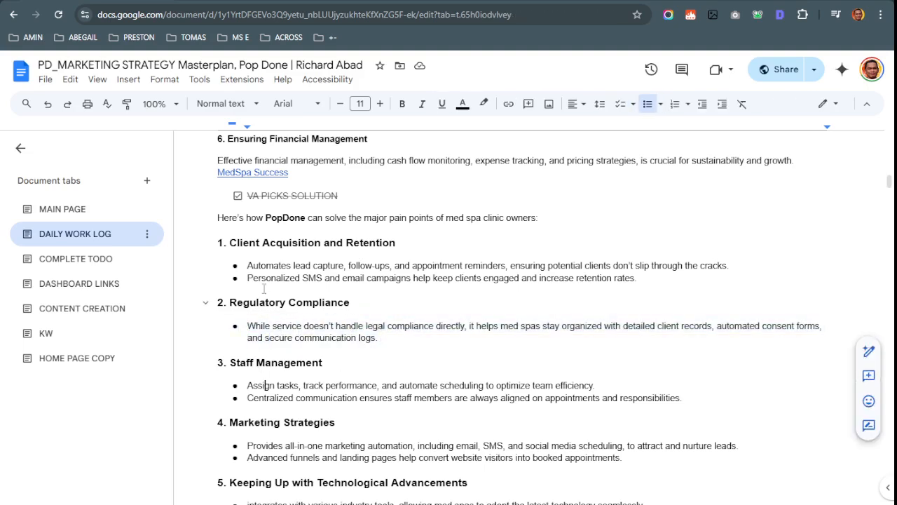
pyautogui.moveTo(249, 266); pyautogui.dragTo(728, 268)
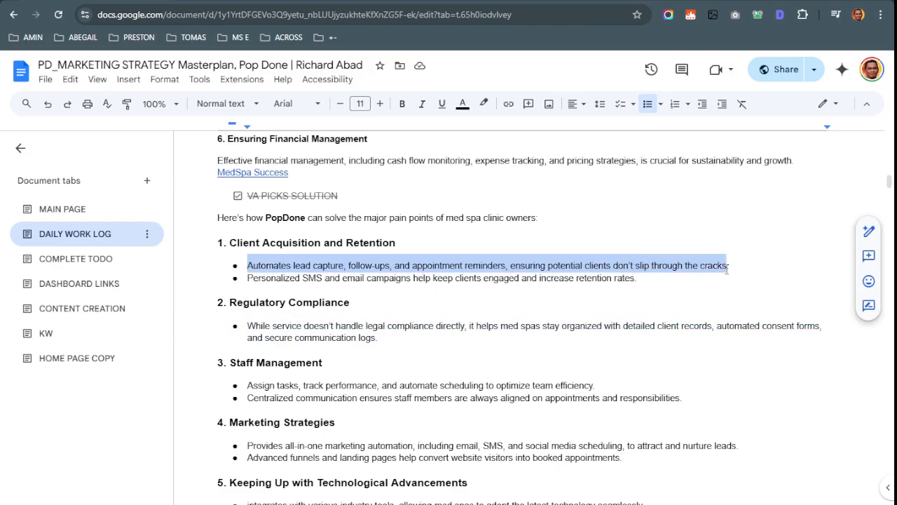
pyautogui.scroll(-12, 701, 291)
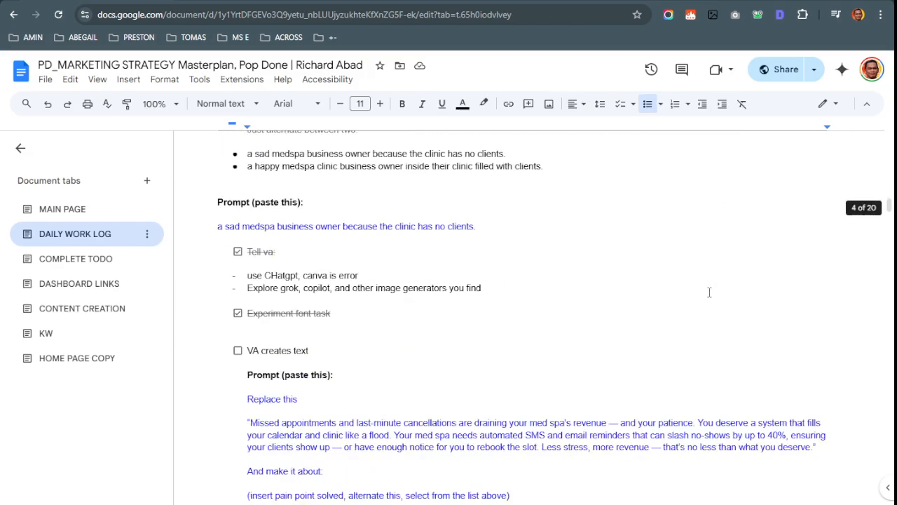
pyautogui.scroll(-4, 705, 293)
pyautogui.scroll(2, 694, 289)
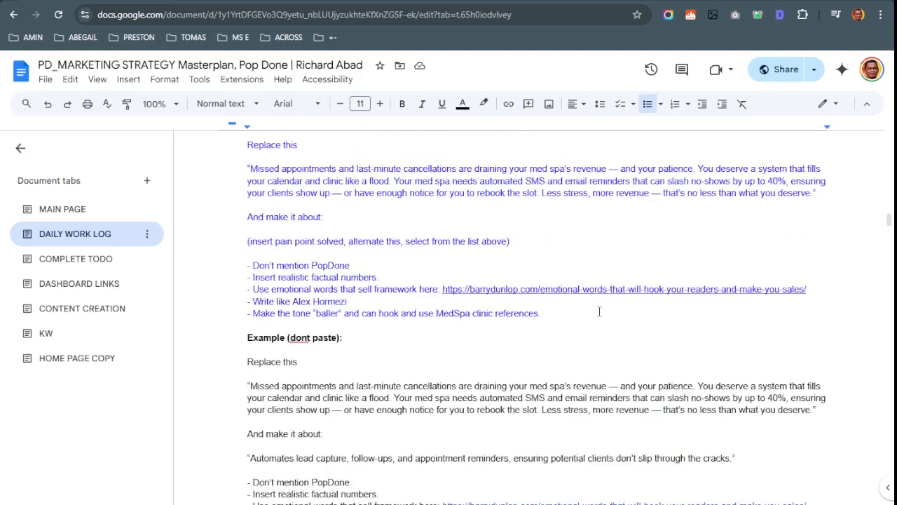
pyautogui.scroll(-1, 444, 347)
pyautogui.scroll(-3, 445, 347)
pyautogui.scroll(6, 435, 373)
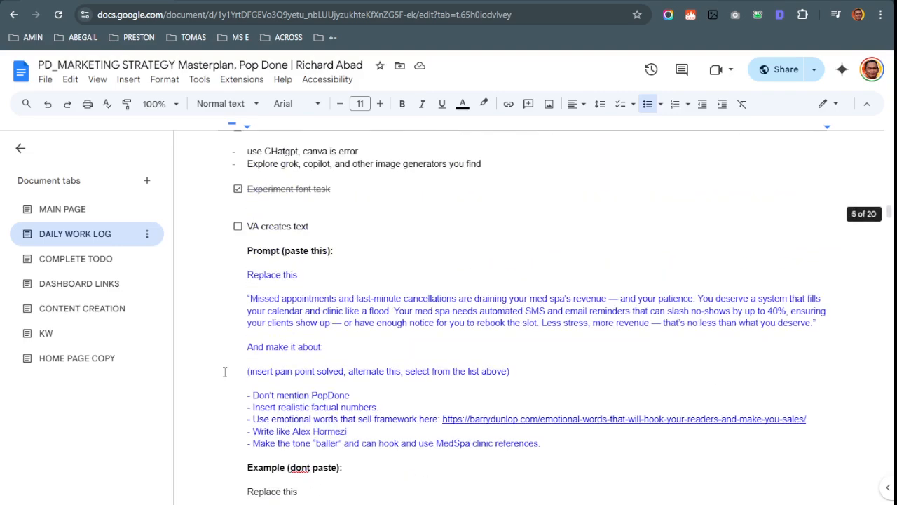
# Copy the 'Automates lead capture…' sentence from the pain-point solutions list
pyautogui.moveTo(248, 371); pyautogui.dragTo(553, 366)
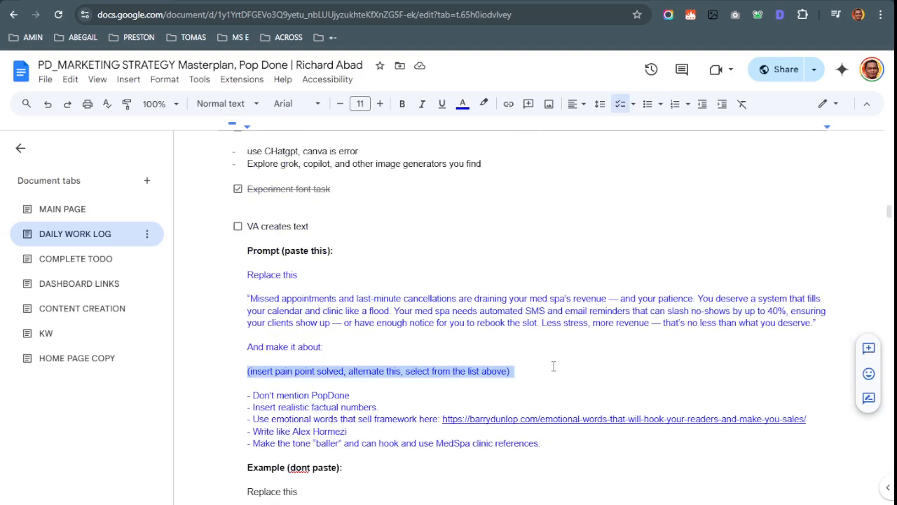
pyautogui.press('BackSpace')
pyautogui.hotkey('ctrl', 'z')
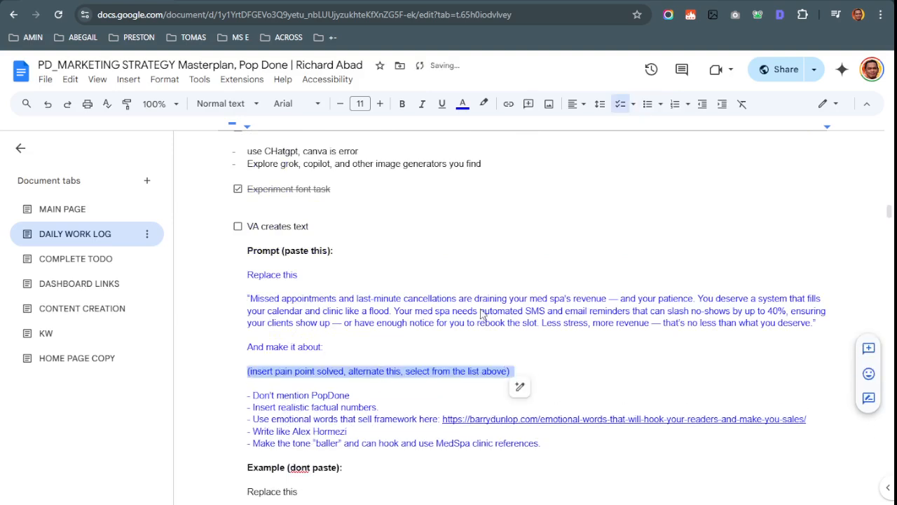
pyautogui.scroll(15, 296, 328)
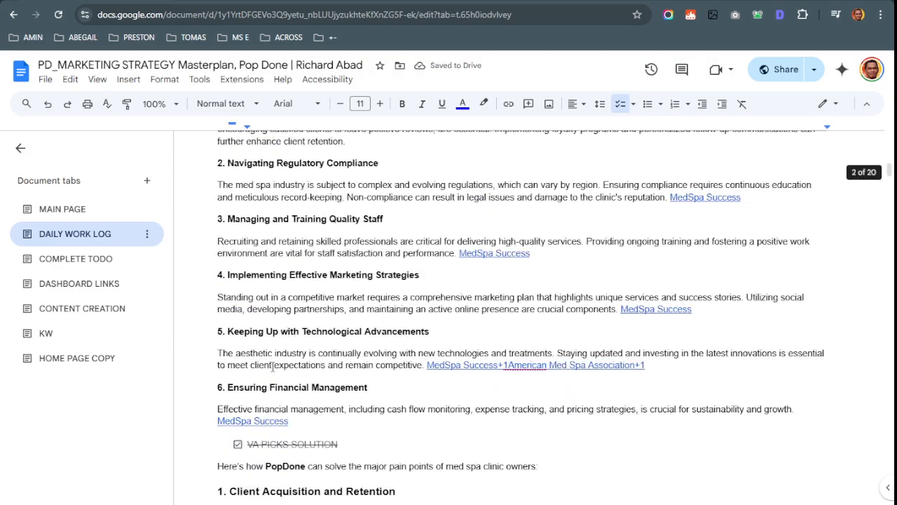
pyautogui.scroll(5, 272, 367)
pyautogui.scroll(-3, 275, 378)
pyautogui.scroll(-2, 242, 388)
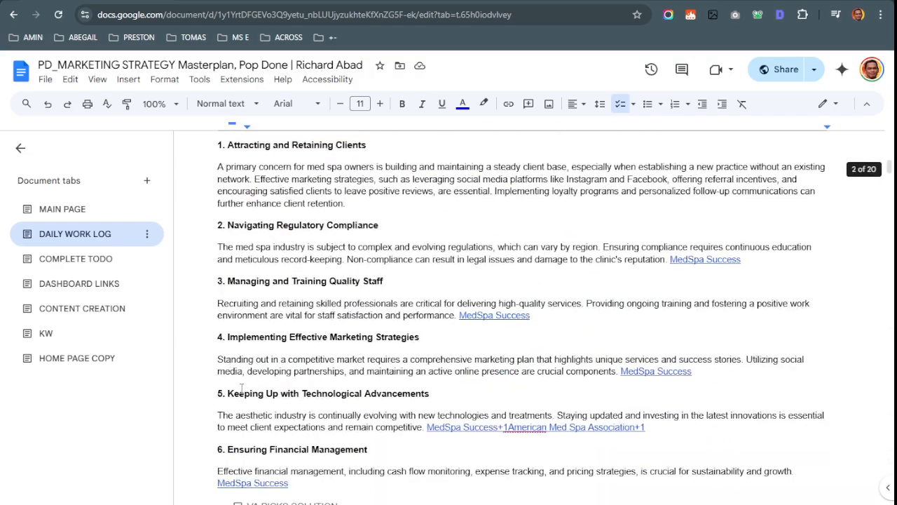
pyautogui.scroll(-3, 242, 388)
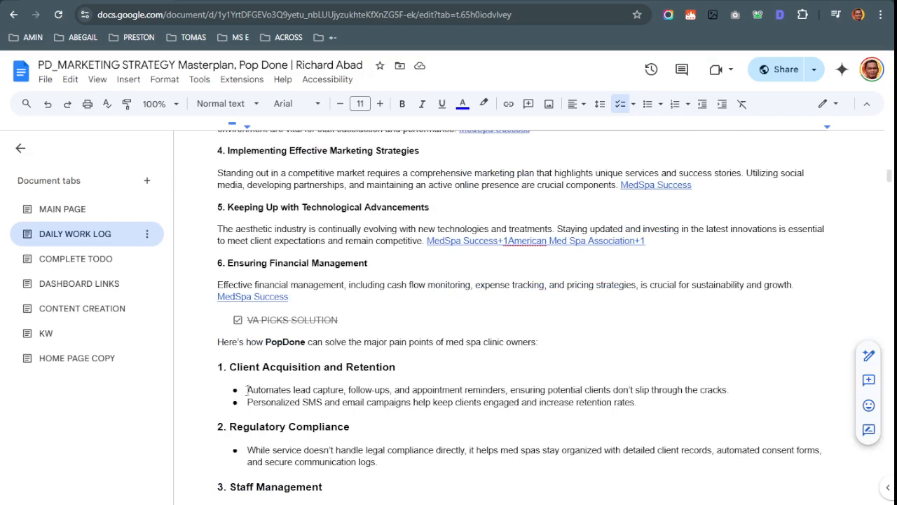
pyautogui.moveTo(242, 390); pyautogui.dragTo(731, 390)
pyautogui.scroll(-20, 383, 380)
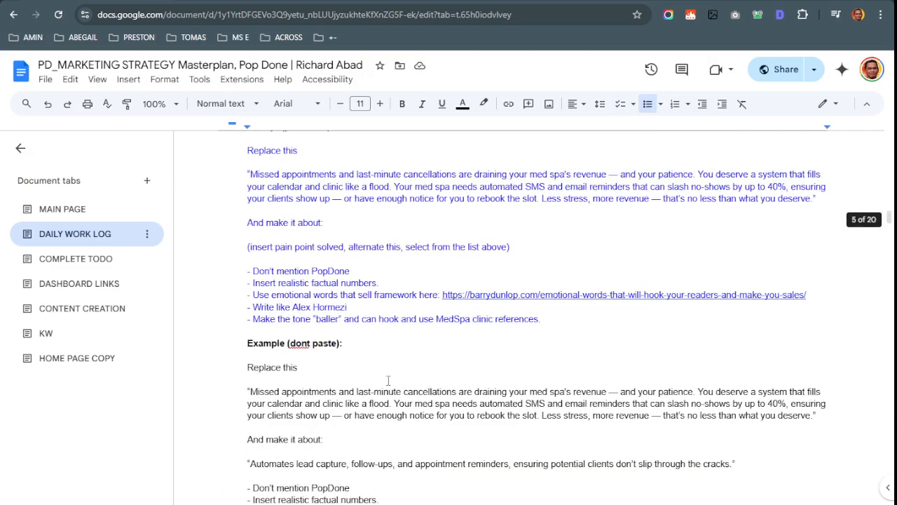
pyautogui.scroll(-1, 389, 381)
pyautogui.scroll(-2, 291, 337)
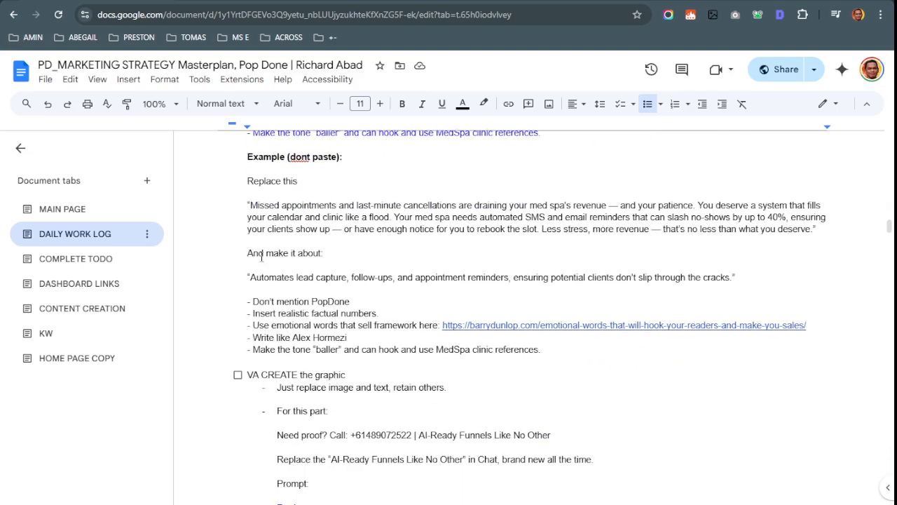
pyautogui.moveTo(247, 277); pyautogui.dragTo(734, 288)
pyautogui.hotkey('ctrl', 'c')
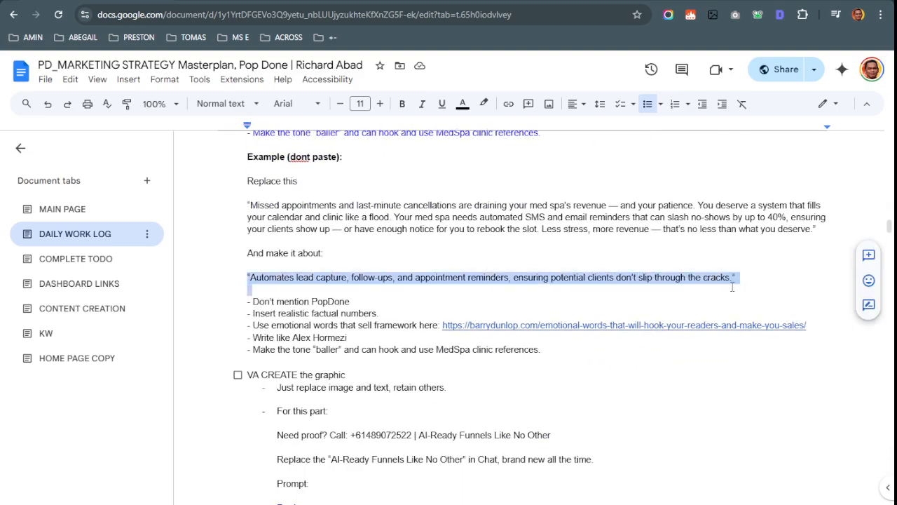
pyautogui.hotkey('ctrl', 'z')
pyautogui.hotkey('ctrl', 'y')
pyautogui.click(399, 278)
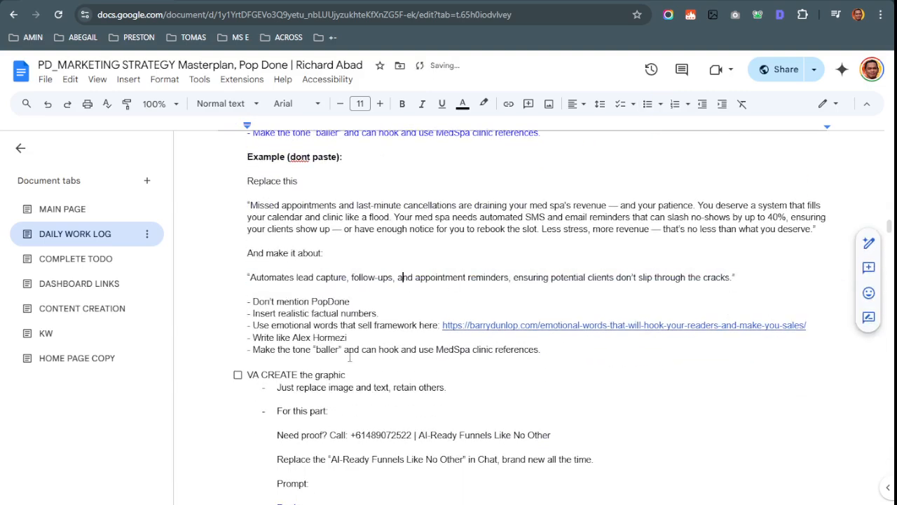
# Paste the lead capture sentence over the '(insert pain point solved…)' placeholder line
pyautogui.scroll(3, 619, 333)
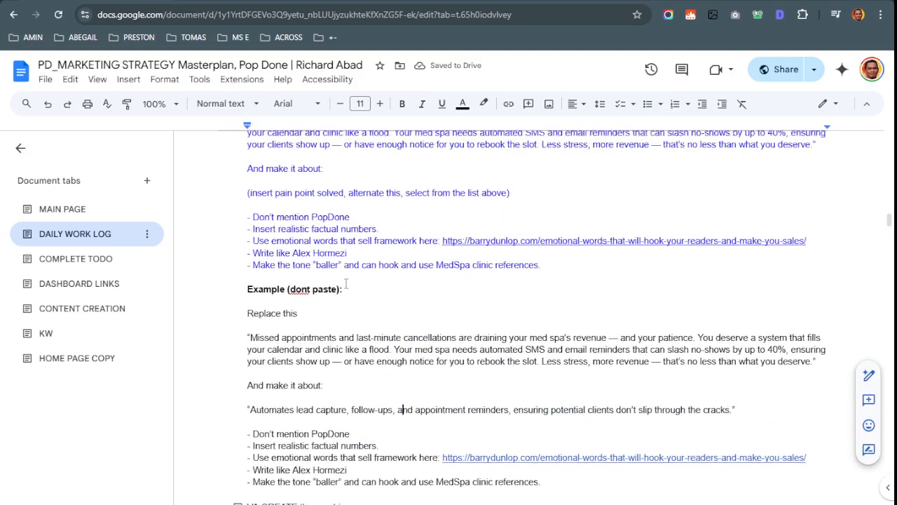
pyautogui.moveTo(248, 247); pyautogui.dragTo(519, 246)
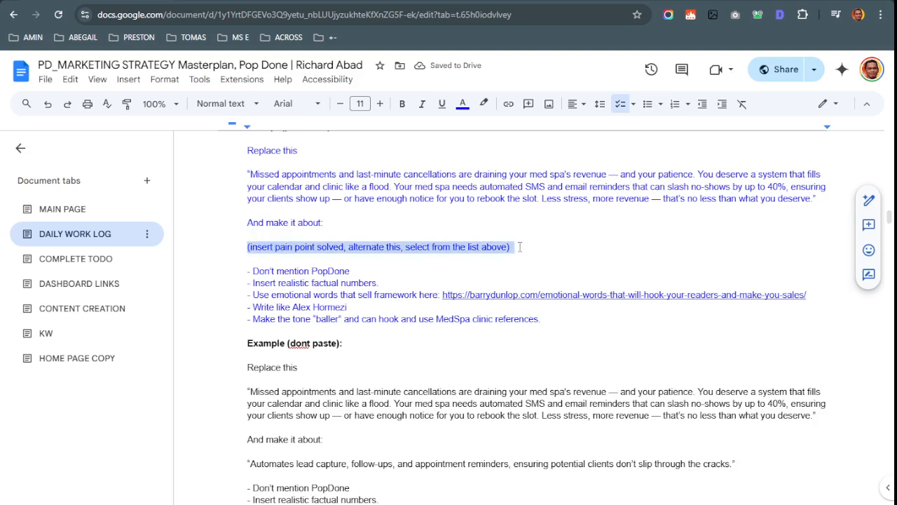
pyautogui.hotkey('ctrl', 'v')
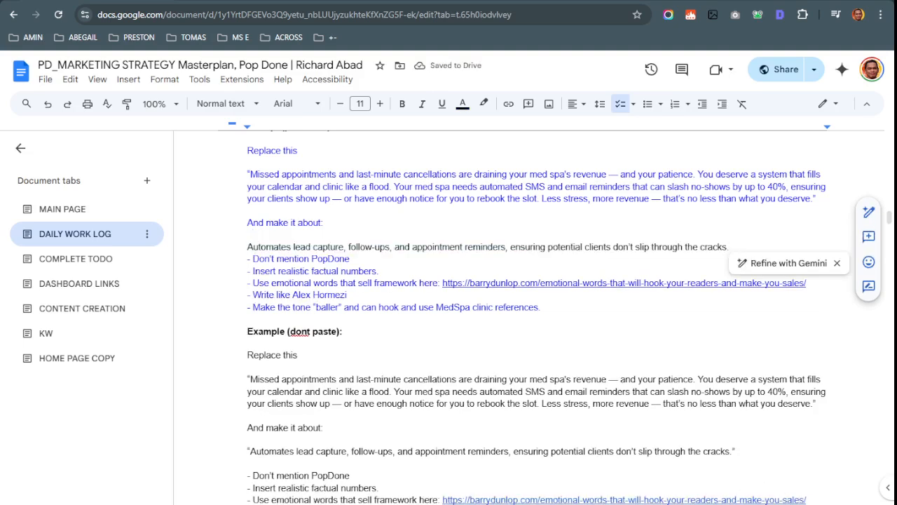
pyautogui.hotkey('ctrl', 'Tab')
pyautogui.hotkey('ctrl', 'Tab')
pyautogui.hotkey('ctrl', 'Tab')
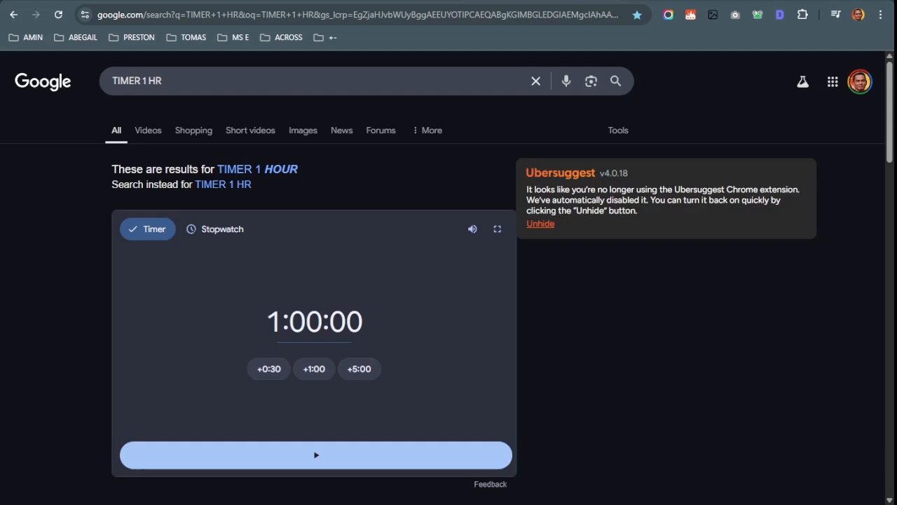
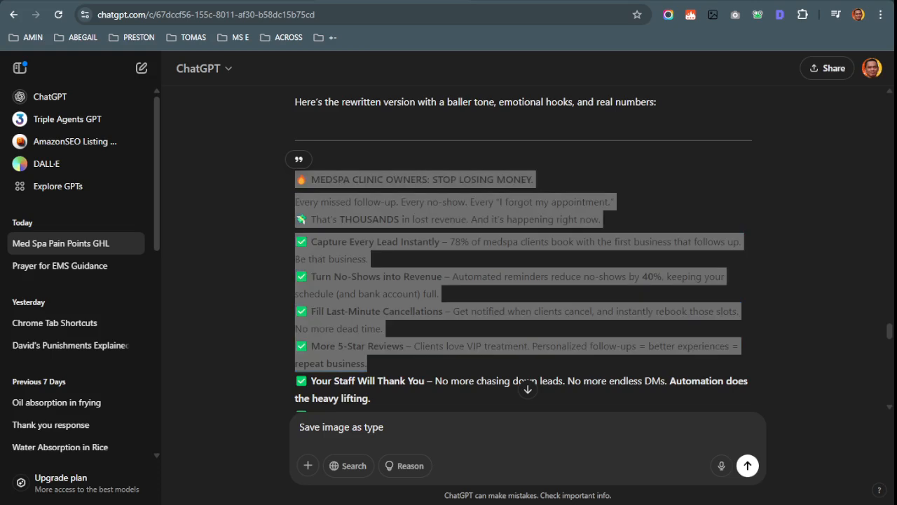
# Undo the pasted lead-capture line so the '(insert pain point solved…)' placeholder returns
pyautogui.hotkey('ctrl', 'Tab')
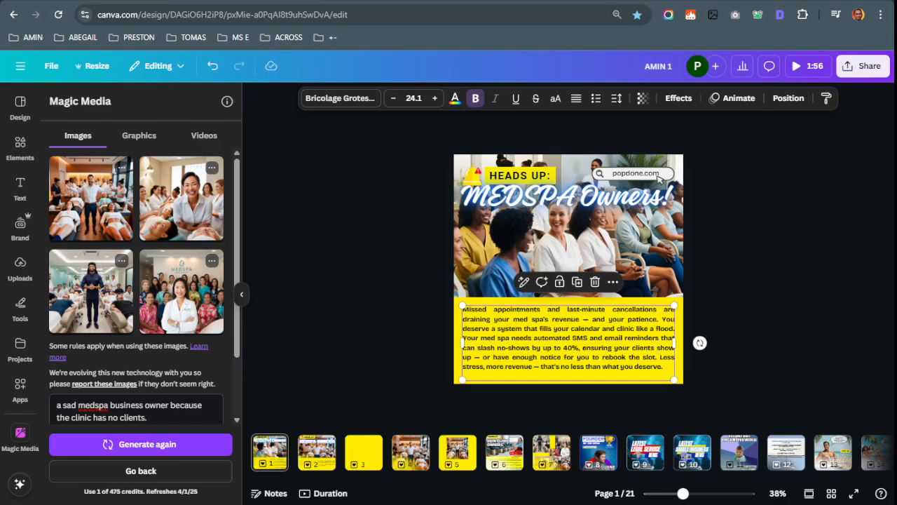
pyautogui.hotkey('ctrl', 'Tab')
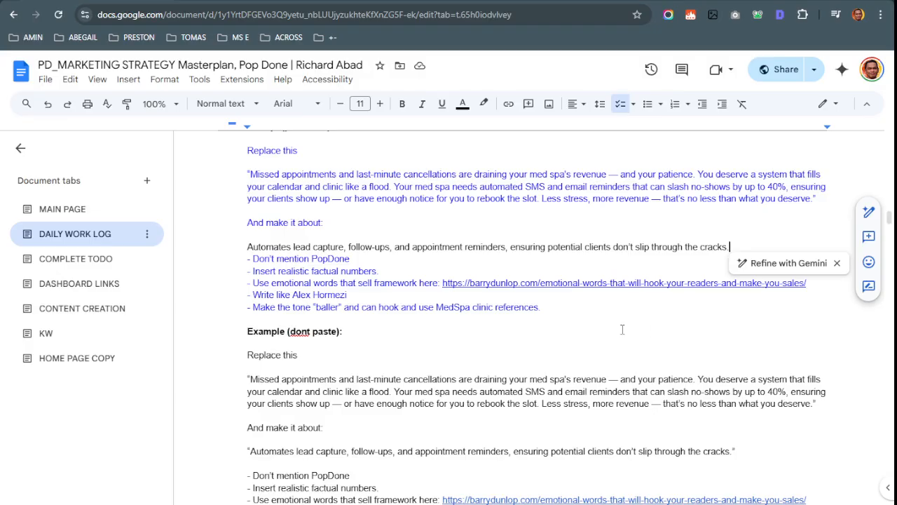
pyautogui.hotkey('ctrl', 'z')
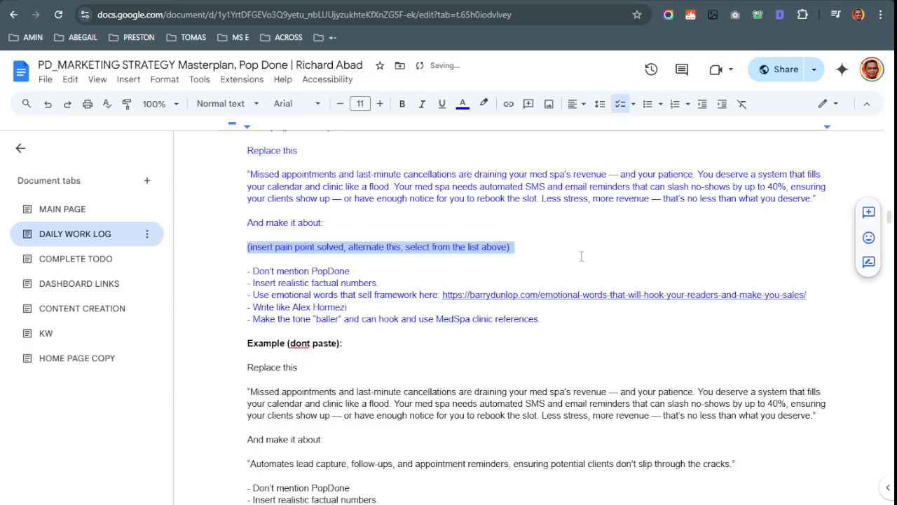
pyautogui.scroll(-1, 520, 263)
pyautogui.click(269, 290)
# Select the VA prompt from 'Replace this' down to the references line
pyautogui.scroll(1, 257, 287)
pyautogui.scroll(-3, 232, 299)
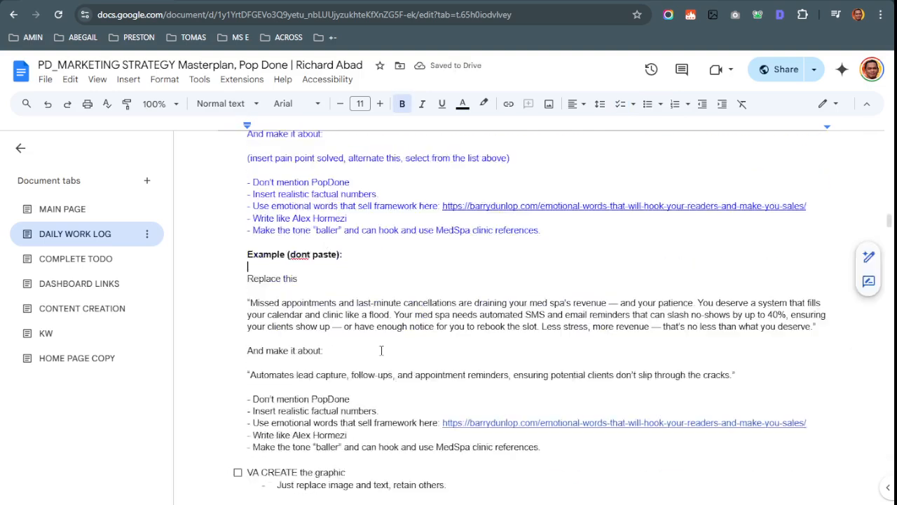
pyautogui.moveTo(242, 243); pyautogui.dragTo(611, 409)
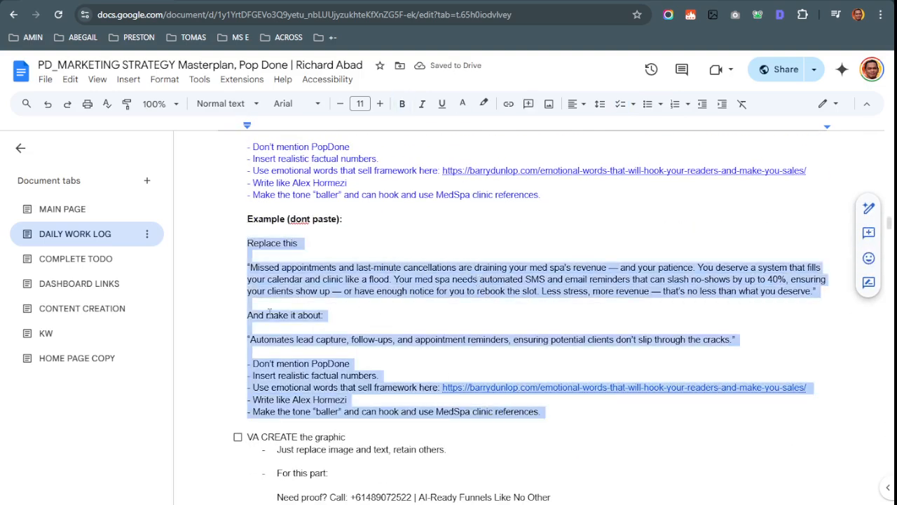
pyautogui.scroll(5, 610, 410)
pyautogui.click(246, 212)
pyautogui.moveTo(246, 212); pyautogui.dragTo(544, 380)
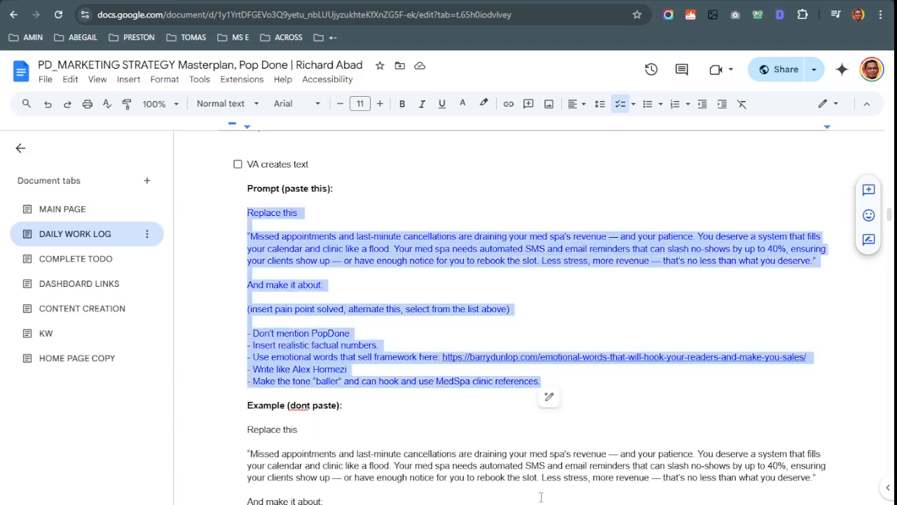
pyautogui.scroll(-3, 564, 403)
# Examine the placeholder line and select the example from 'Replace this' onward
pyautogui.moveTo(230, 185); pyautogui.dragTo(551, 186)
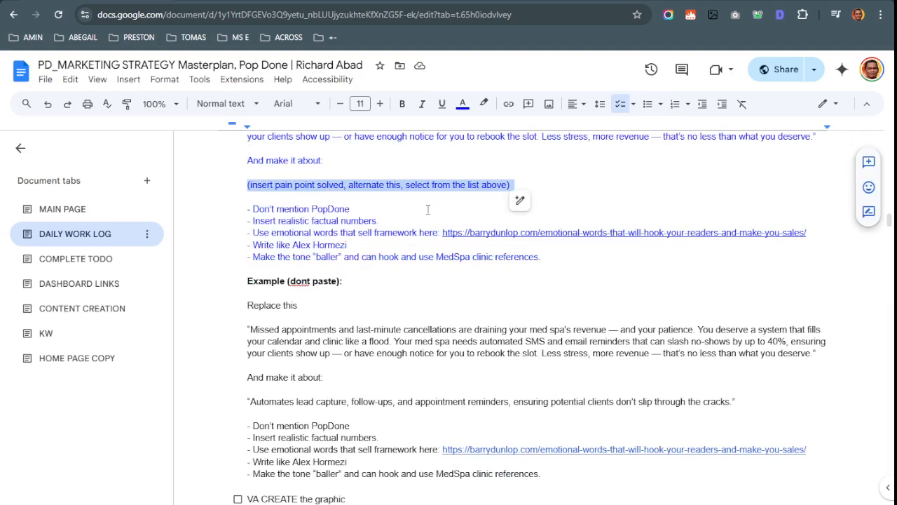
pyautogui.moveTo(538, 187); pyautogui.dragTo(355, 186)
pyautogui.tripleClick(296, 405)
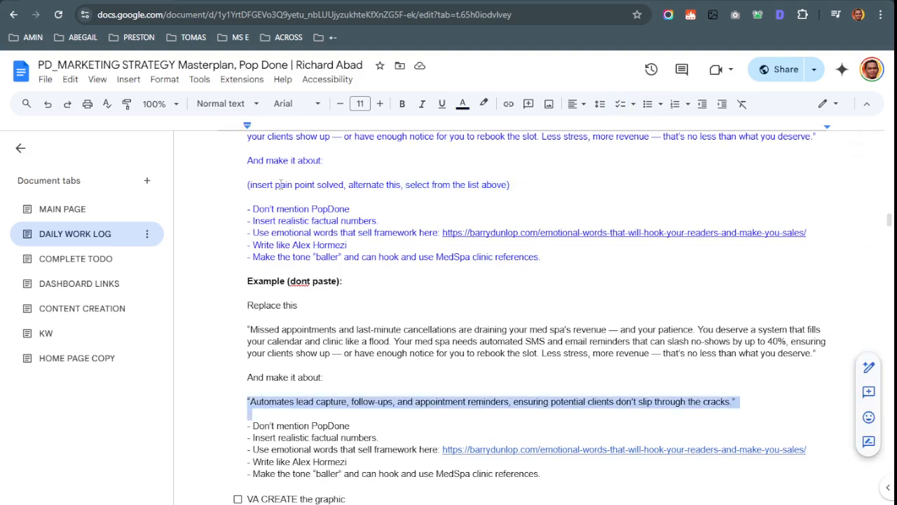
pyautogui.click(245, 175)
pyautogui.moveTo(240, 186); pyautogui.dragTo(322, 190)
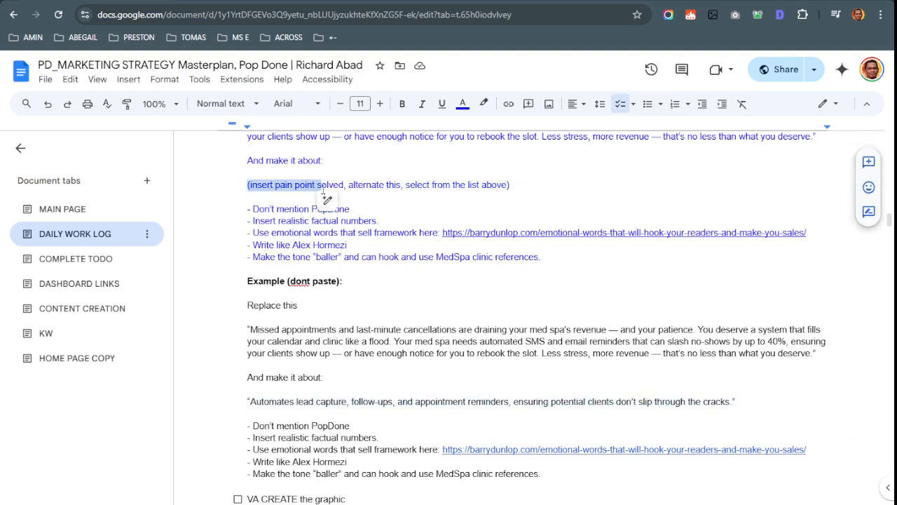
pyautogui.click(521, 184)
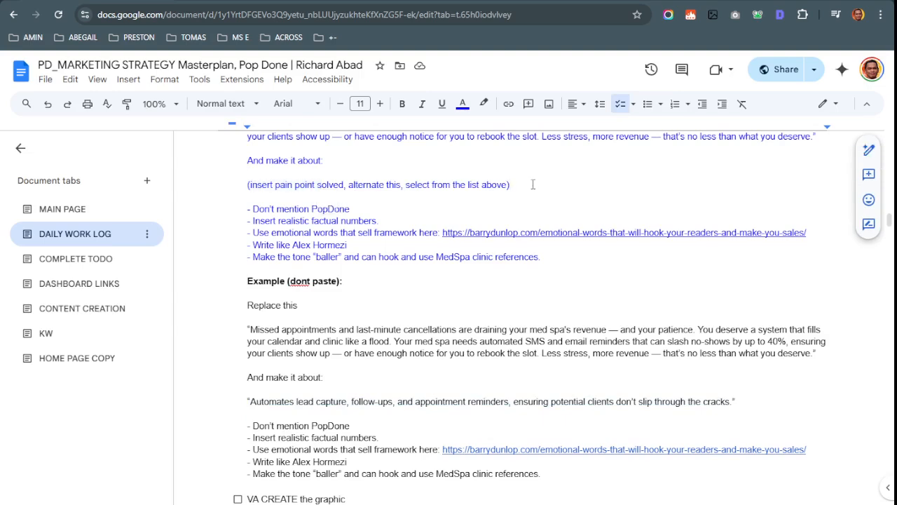
pyautogui.scroll(-2, 538, 232)
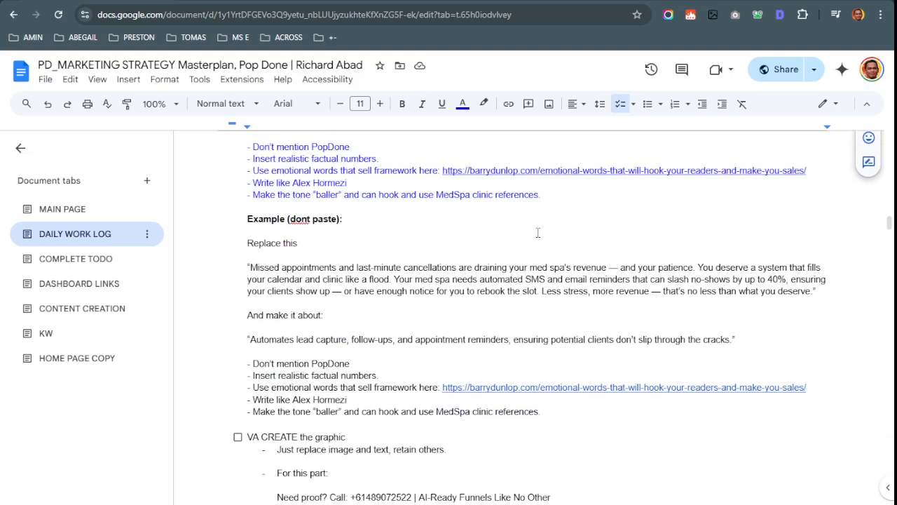
pyautogui.moveTo(238, 242); pyautogui.dragTo(659, 365)
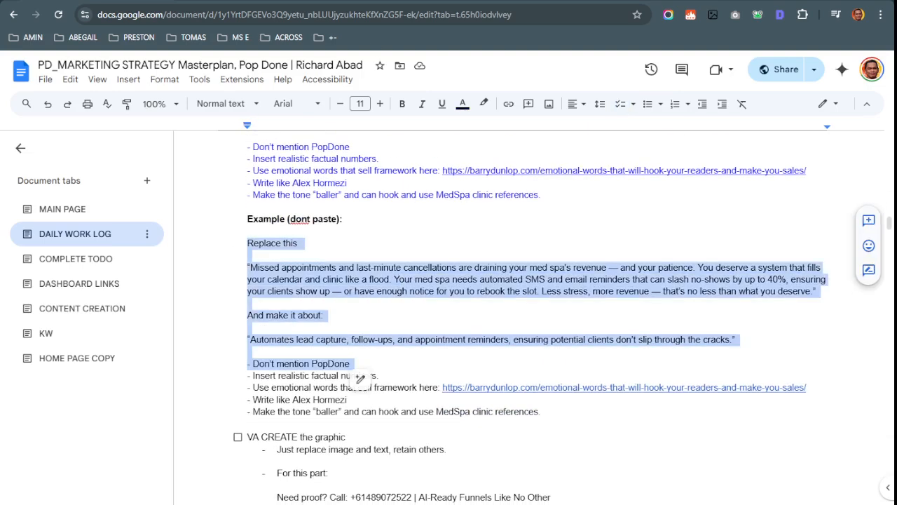
pyautogui.hotkey('ctrl', 'Tab')
pyautogui.hotkey('ctrl', 'Tab')
# Select the rewritten 'MEDSPA CLINIC OWNERS' post in ChatGPT
pyautogui.click(333, 190)
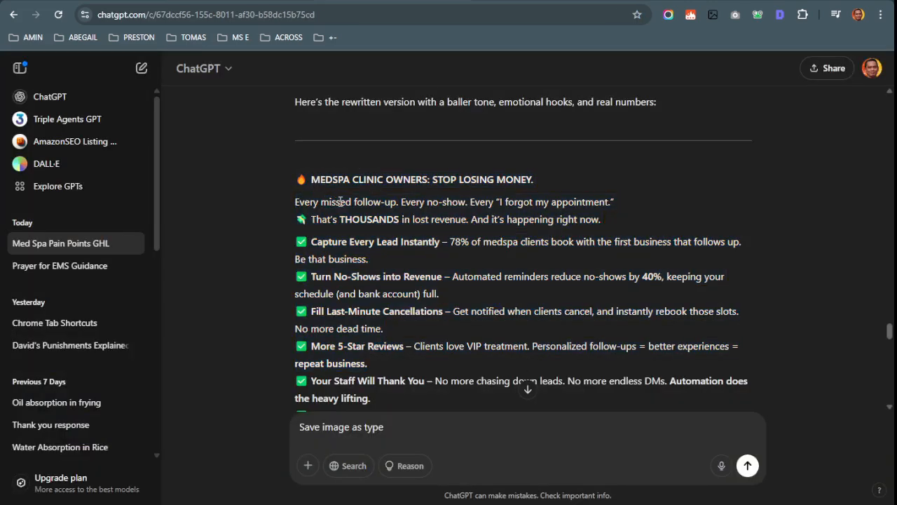
pyautogui.scroll(2, 472, 274)
pyautogui.scroll(1, 472, 274)
pyautogui.moveTo(280, 291); pyautogui.dragTo(436, 312)
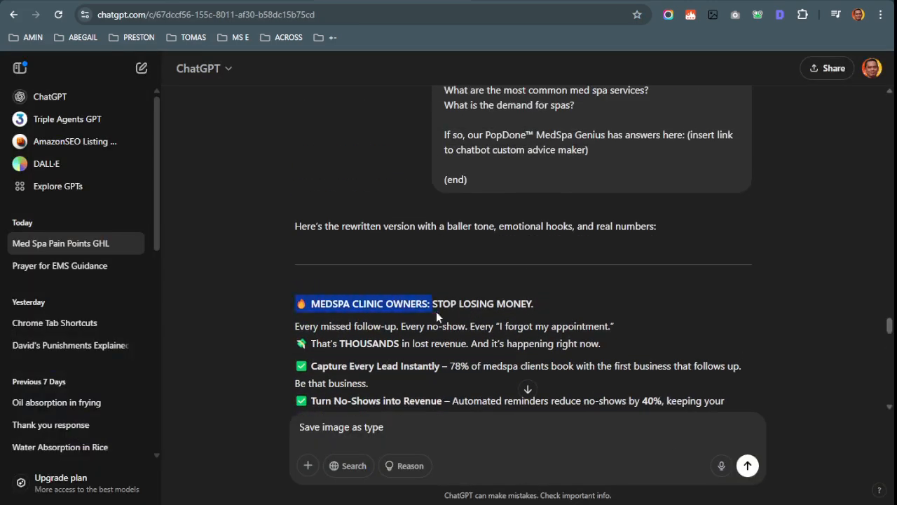
pyautogui.scroll(-4, 545, 271)
pyautogui.scroll(-2, 546, 274)
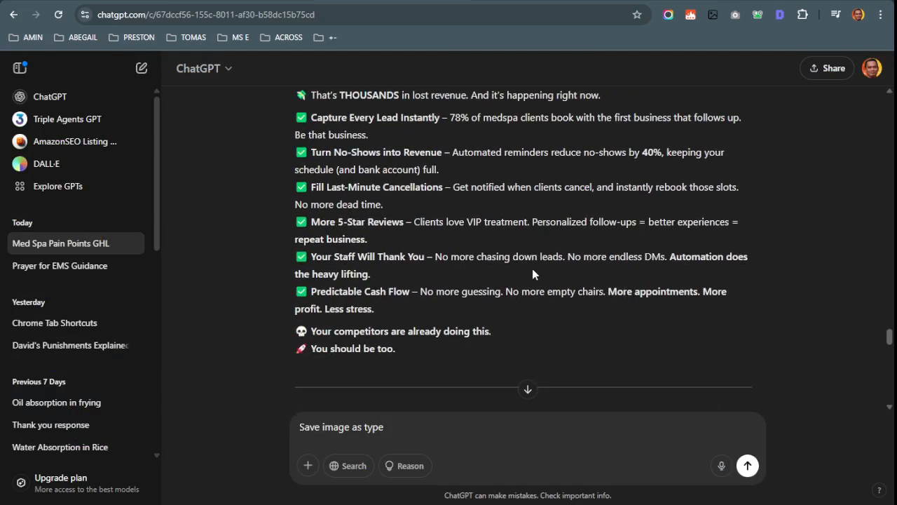
pyautogui.keyDown('shift'); pyautogui.click(439, 355); pyautogui.keyUp('shift')
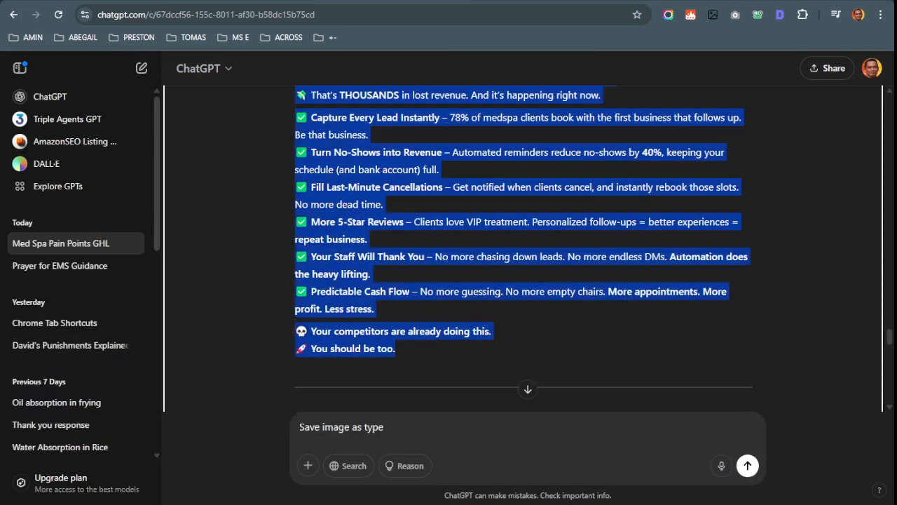
# Place the caret below 'And make it about' in the doc, then scroll through the ChatGPT chat
pyautogui.hotkey('ctrl', 'Tab')
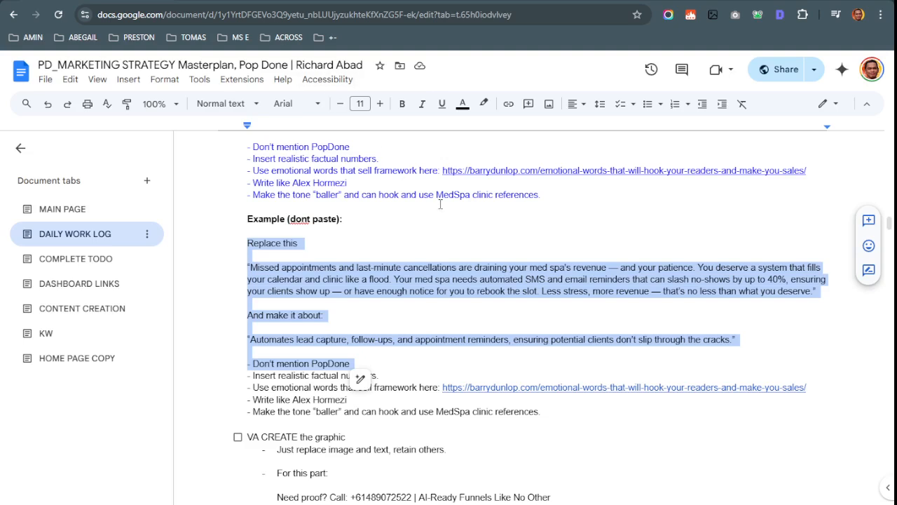
pyautogui.click(421, 328)
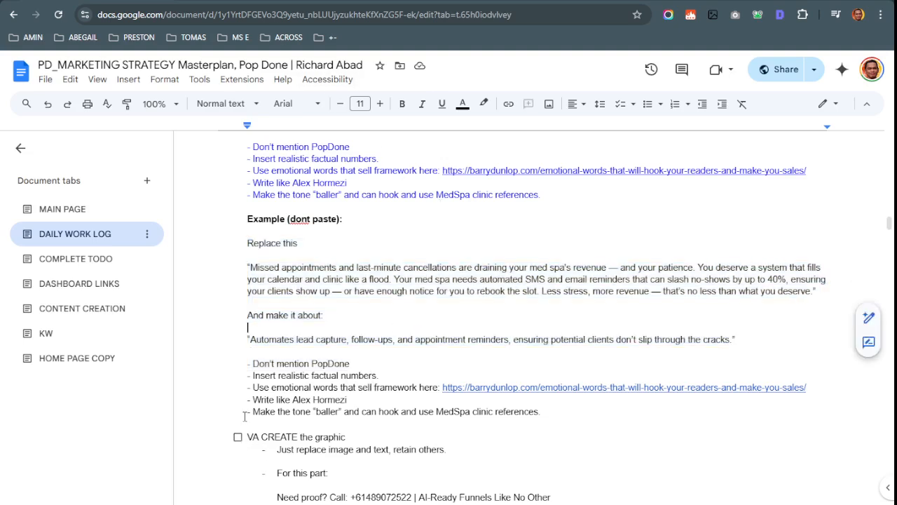
pyautogui.click(280, 2)
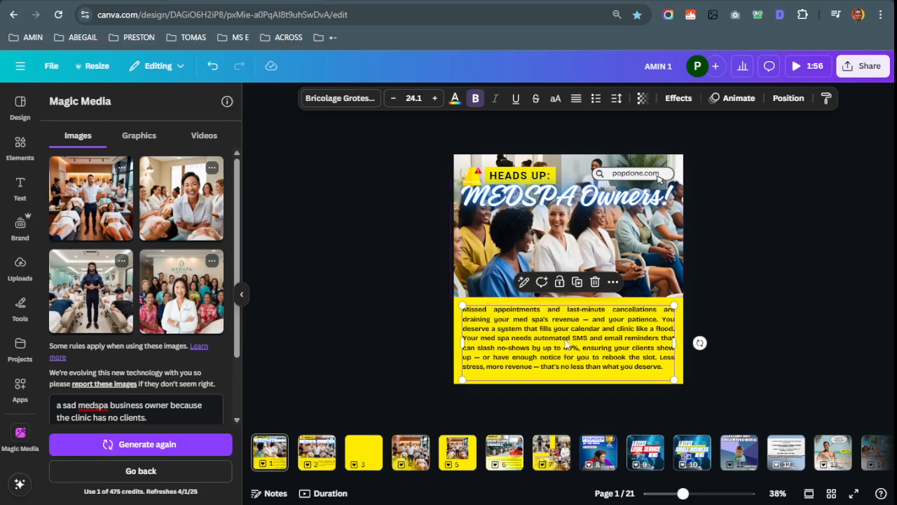
pyautogui.click(391, 2)
pyautogui.scroll(8, 393, 238)
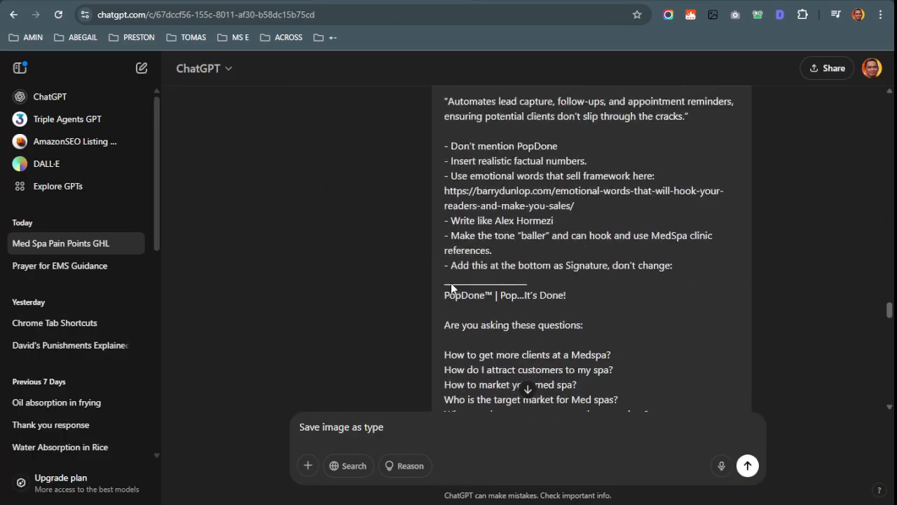
pyautogui.scroll(-5, 428, 316)
pyautogui.scroll(-1, 396, 342)
pyautogui.scroll(15, 526, 379)
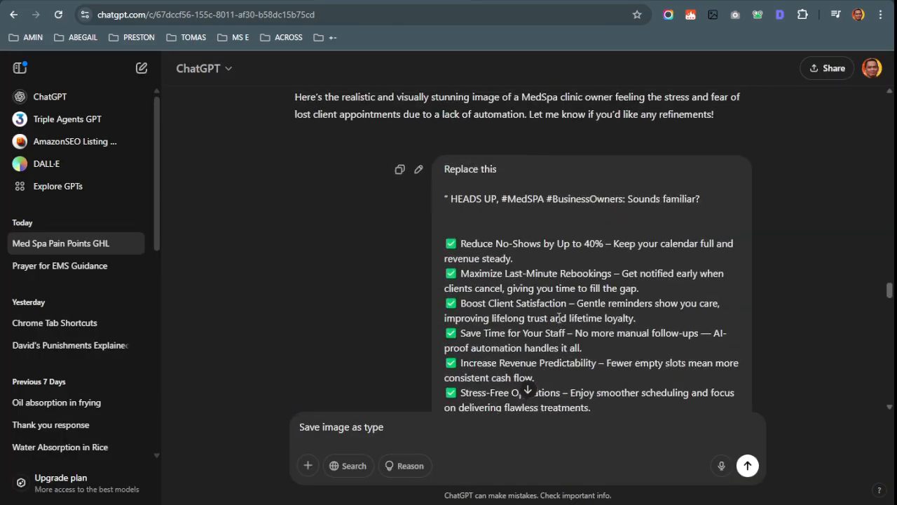
pyautogui.scroll(4, 570, 336)
pyautogui.scroll(-10, 571, 337)
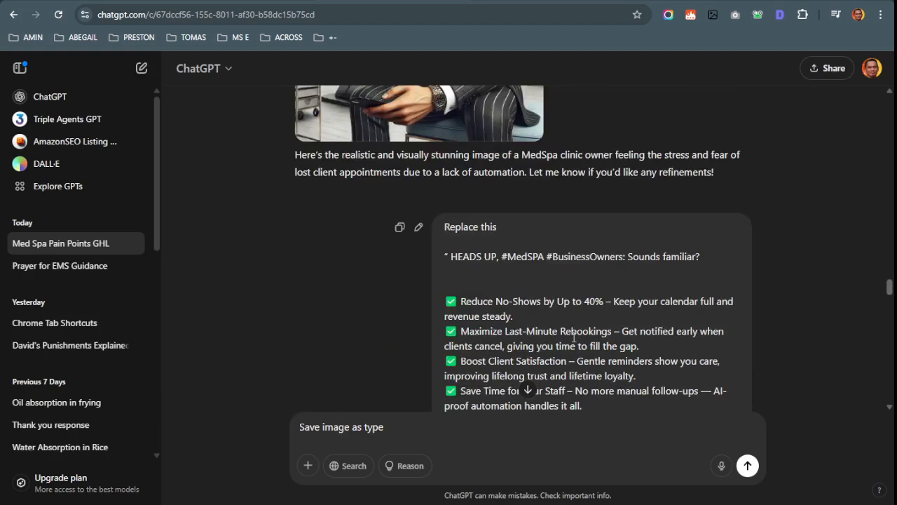
pyautogui.scroll(-6, 574, 337)
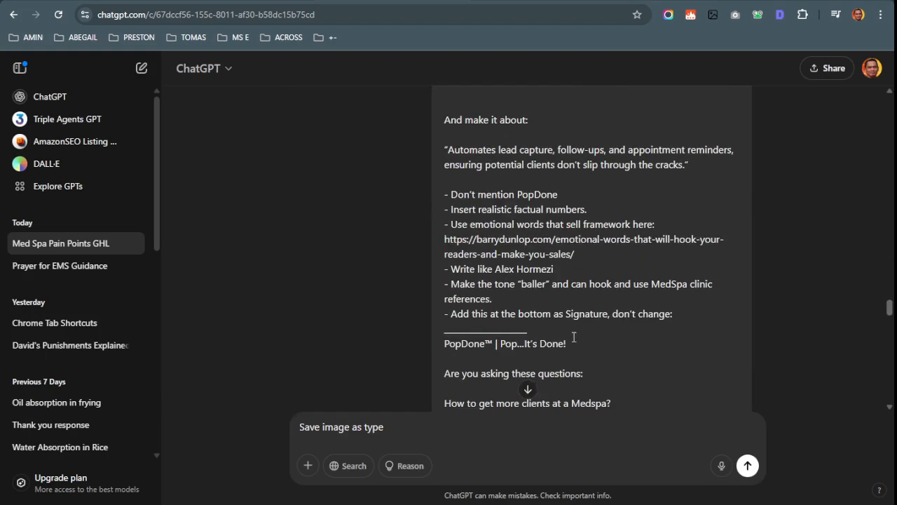
pyautogui.scroll(15, 573, 338)
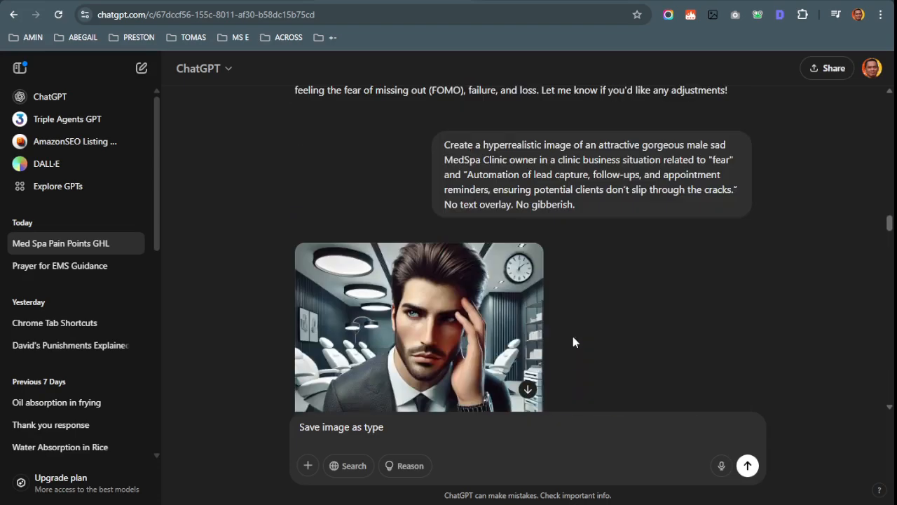
pyautogui.scroll(5, 573, 338)
# Select the example prompt from 'Replace this' to the references line in the doc
pyautogui.hotkey('ctrl', 'Tab')
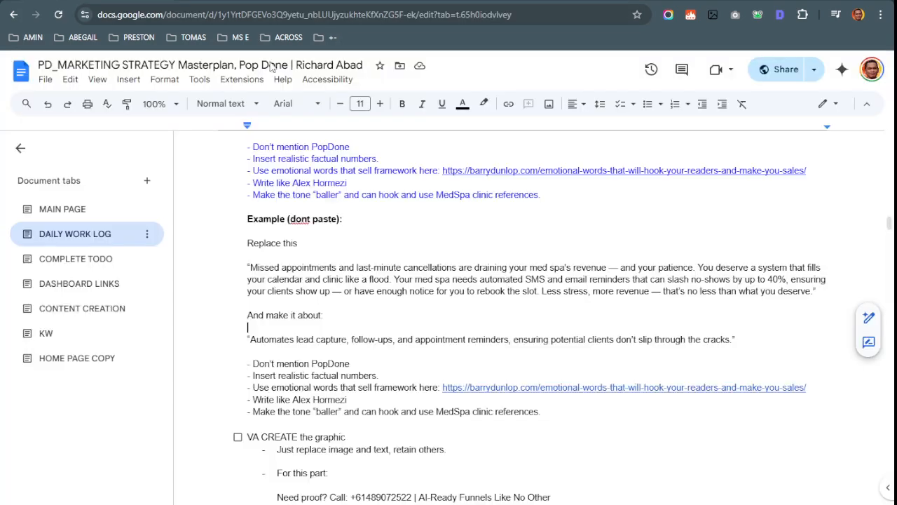
pyautogui.moveTo(239, 242); pyautogui.dragTo(250, 263)
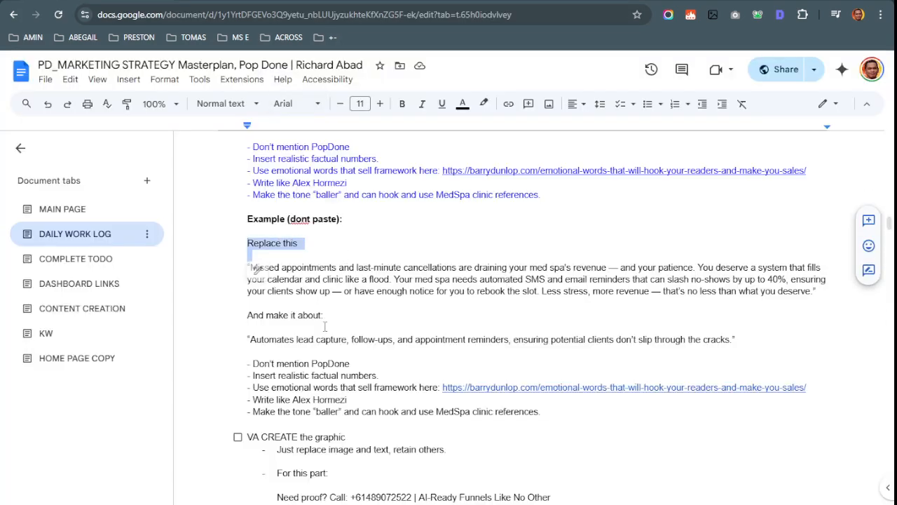
pyautogui.scroll(3, 249, 286)
pyautogui.moveTo(248, 213); pyautogui.dragTo(570, 383)
pyautogui.hotkey('ctrl', 'c')
# Jump to the bottom of the ChatGPT conversation, at the message box
pyautogui.hotkey('ctrl', 'Tab')
pyautogui.hotkey('ctrl', 'Tab')
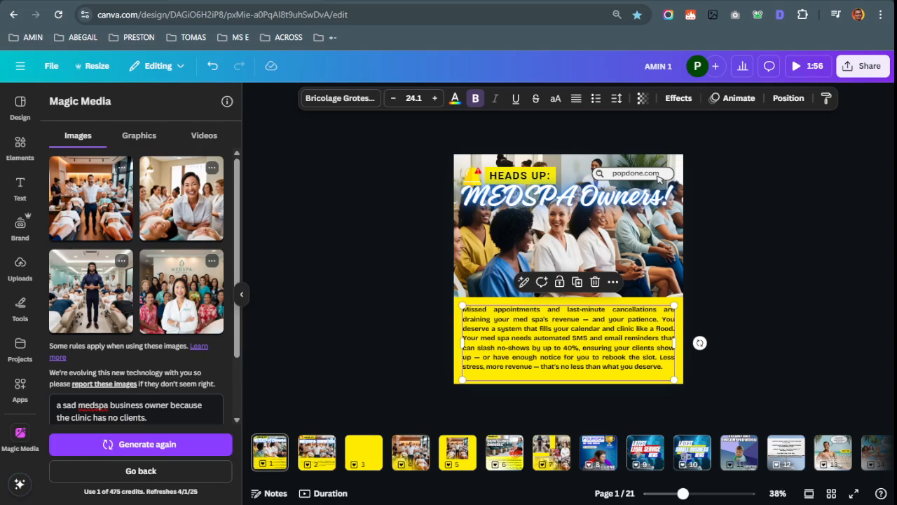
pyautogui.scroll(8, 565, 355)
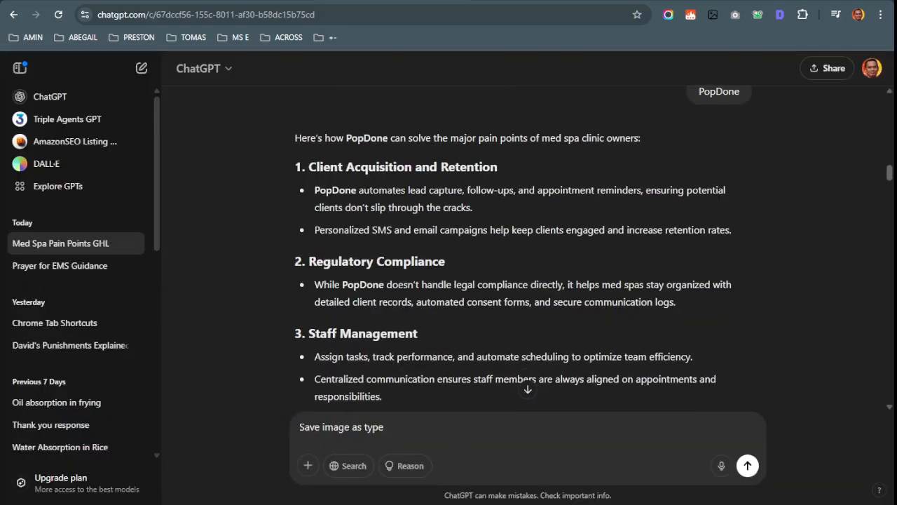
pyautogui.click(527, 389)
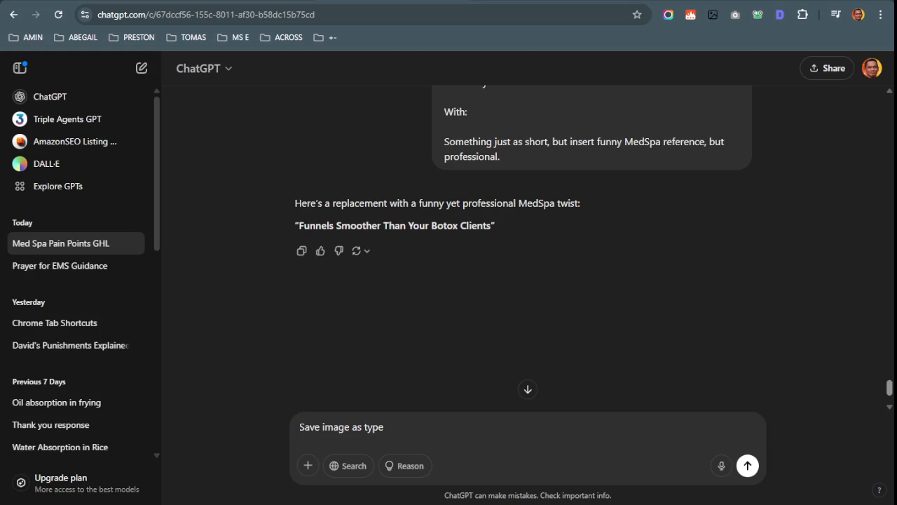
pyautogui.scroll(-1, 527, 249)
pyautogui.scroll(18, 527, 248)
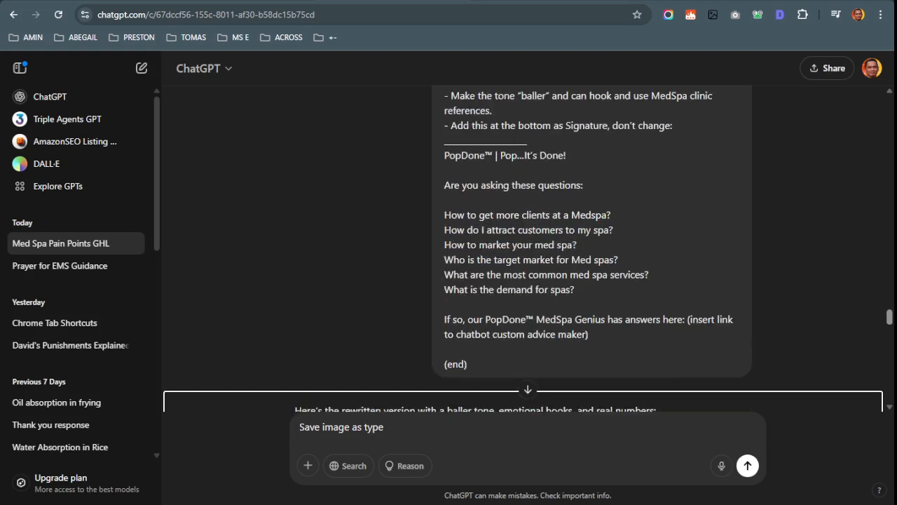
pyautogui.scroll(2, 528, 281)
# Replace the draft with only the 'Replace this' prompt, send it, and dismiss the Plus offer
pyautogui.hotkey('ctrl', 'v')
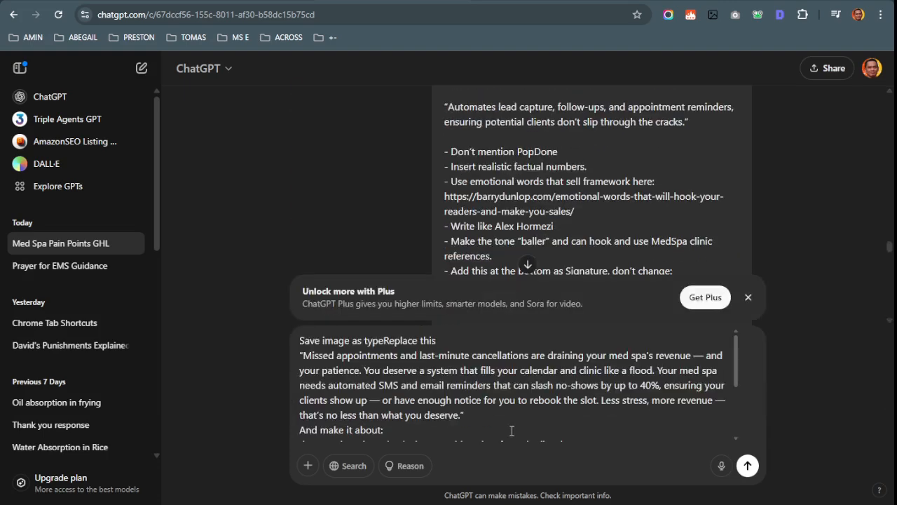
pyautogui.hotkey('ctrl', 'a')
pyautogui.hotkey('ctrl', 'v')
pyautogui.scroll(-2, 512, 420)
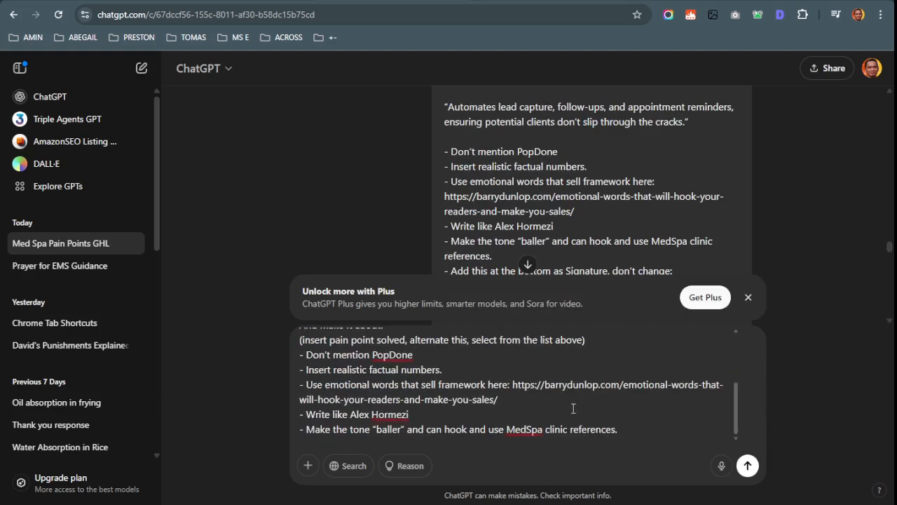
pyautogui.click(747, 465)
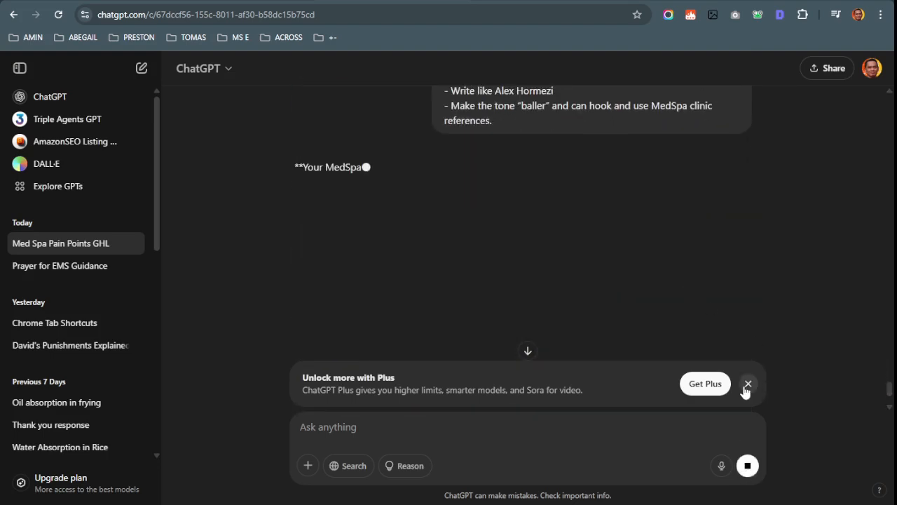
pyautogui.click(748, 384)
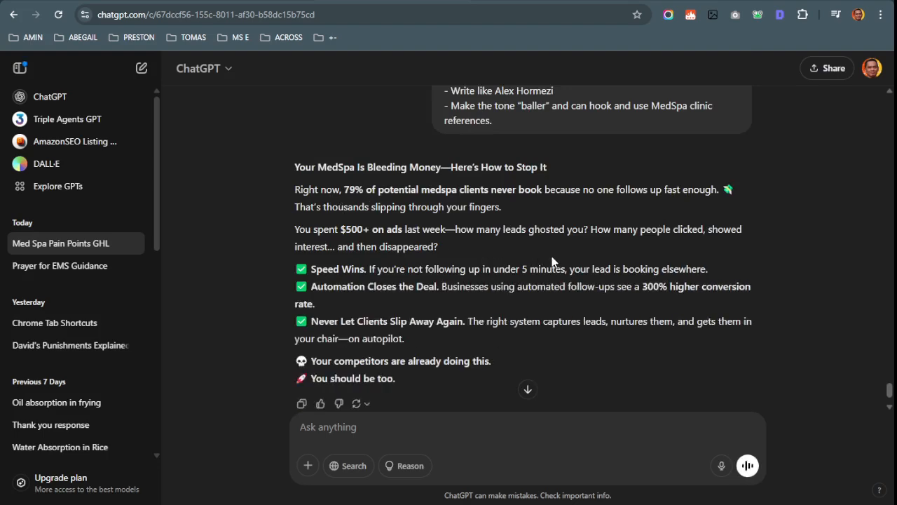
# Read the 'Your MedSpa Is Bleeding Money—Here's How to Stop It' reply against the work log
pyautogui.scroll(-1, 554, 258)
pyautogui.scroll(3, 554, 258)
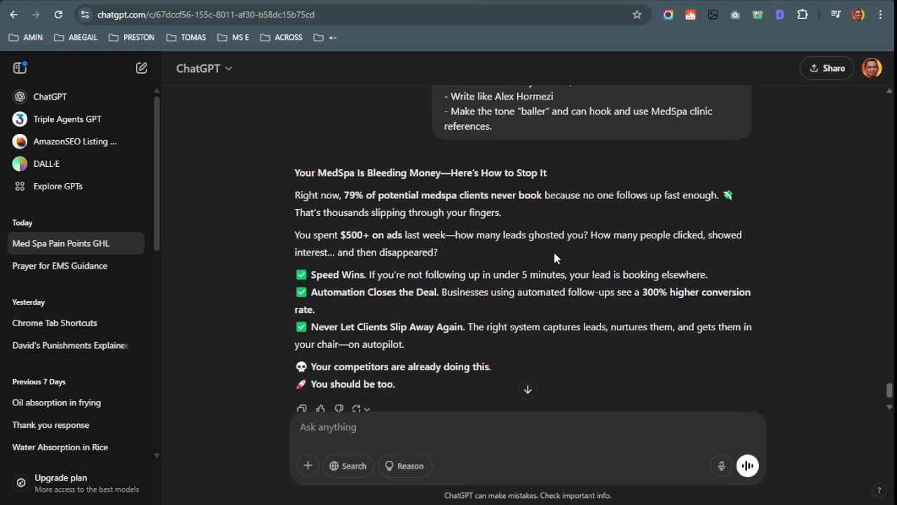
pyautogui.scroll(4, 733, 296)
pyautogui.scroll(-1, 733, 296)
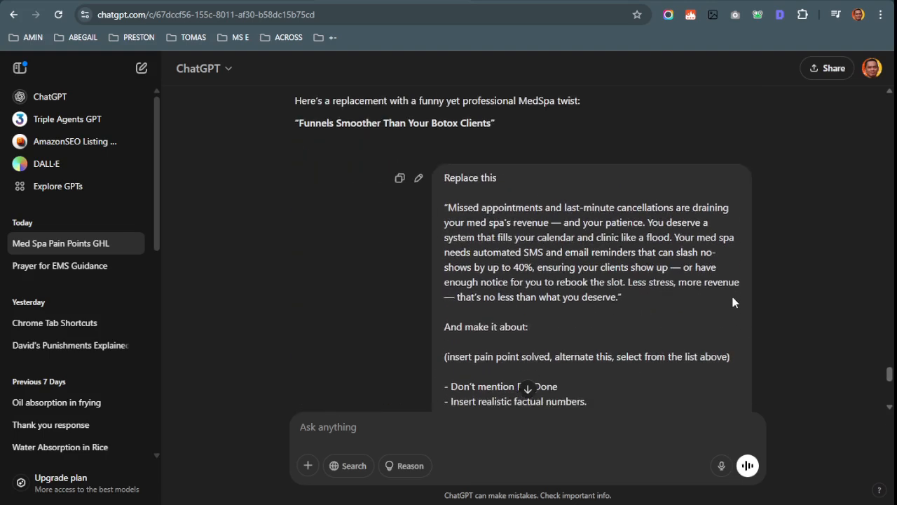
pyautogui.hotkey('ctrl', 'shift', 'Tab')
pyautogui.hotkey('ctrl', 'shift', 'Tab')
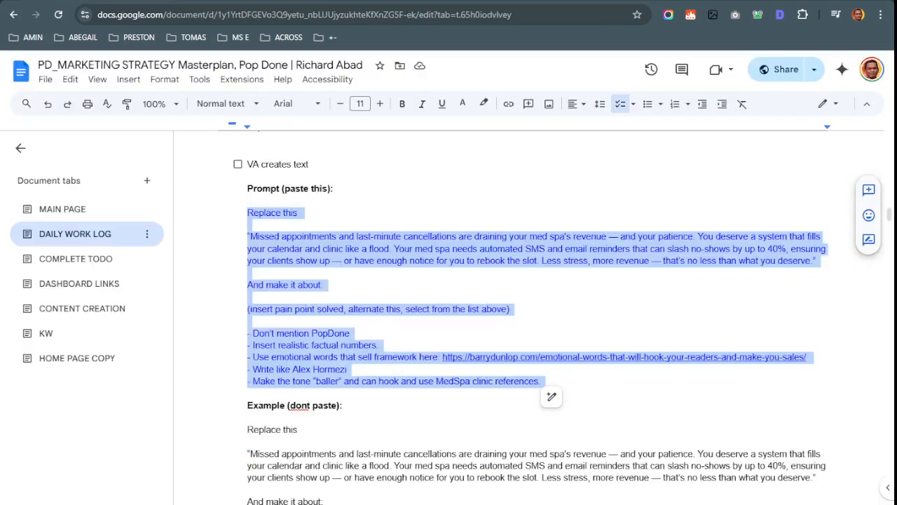
pyautogui.hotkey('ctrl', 'Tab')
pyautogui.hotkey('ctrl', 'Tab')
pyautogui.scroll(-5, 526, 330)
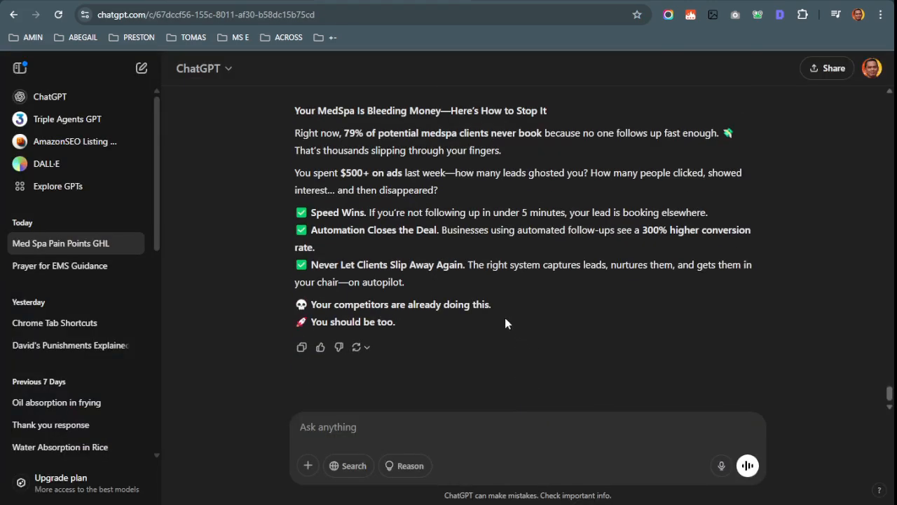
pyautogui.scroll(1, 507, 323)
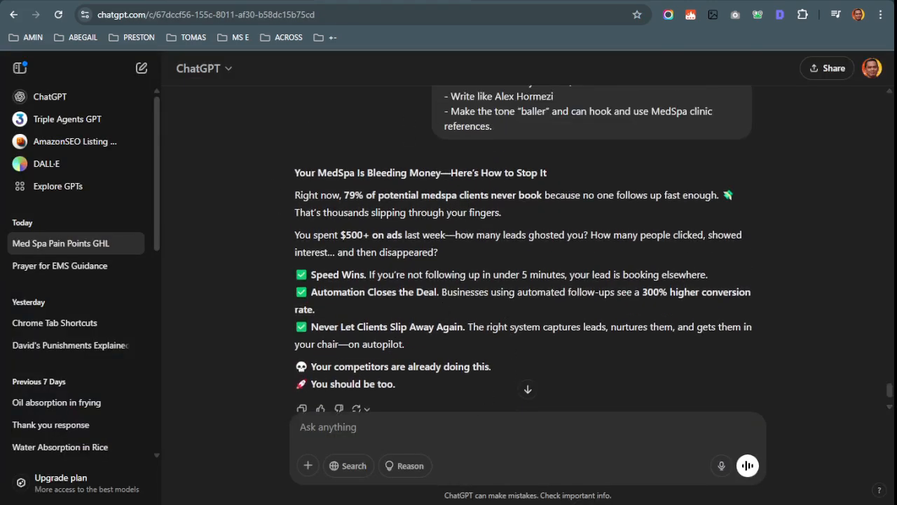
# Compare with the Canva design's body paragraph, then return to the Daily Work Log
pyautogui.hotkey('ctrl', 'shift', 'Tab')
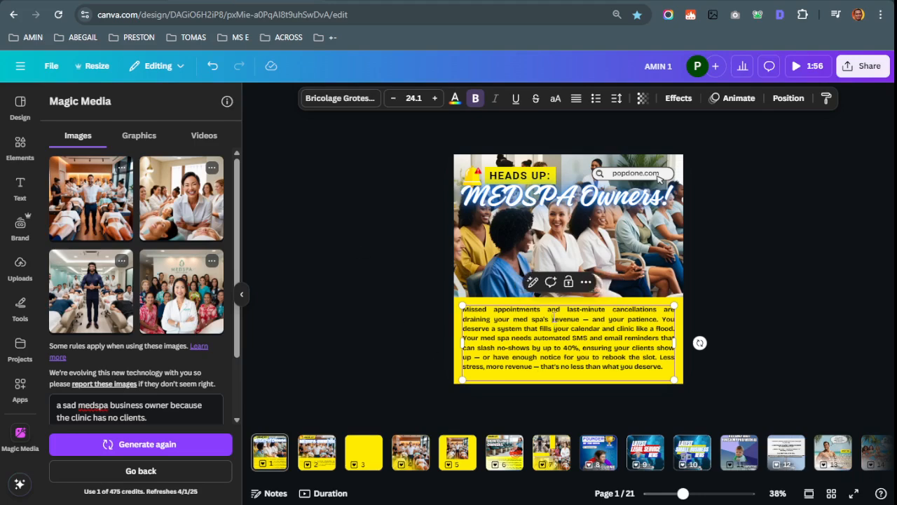
pyautogui.hotkey('shift', 'Down')
pyautogui.hotkey('shift', 'Down')
pyautogui.hotkey('shift', 'Down')
pyautogui.hotkey('shift', 'Down')
pyautogui.hotkey('shift', 'Down')
pyautogui.hotkey('shift', 'Down')
pyautogui.hotkey('shift', 'Down')
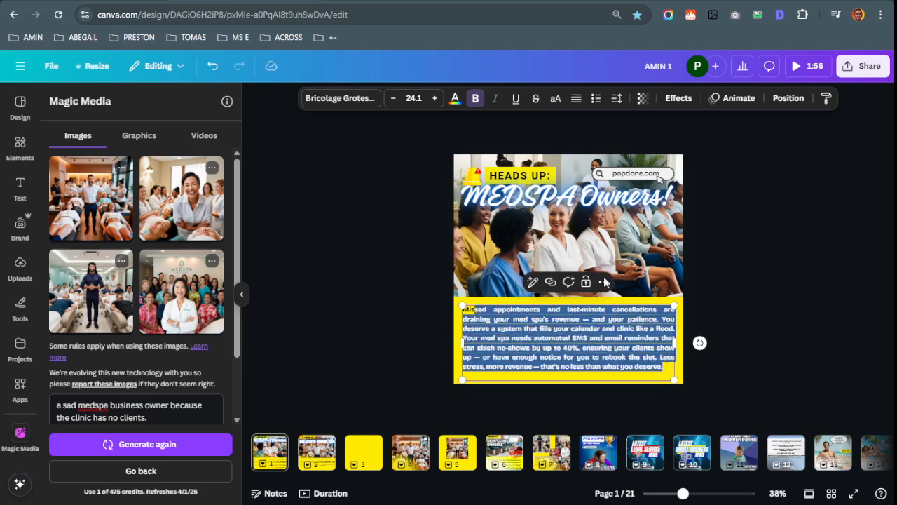
pyautogui.click(567, 328)
pyautogui.hotkey('ctrl', 'Tab')
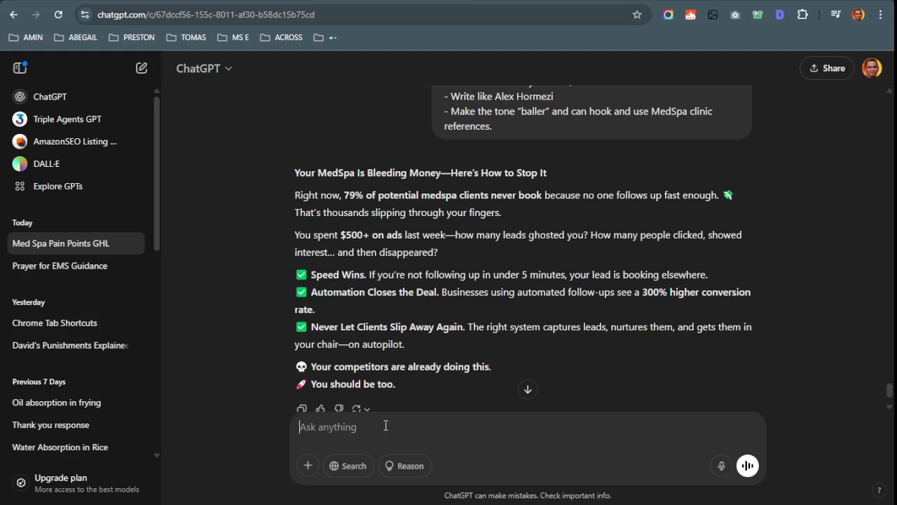
pyautogui.hotkey('ctrl', 'Tab')
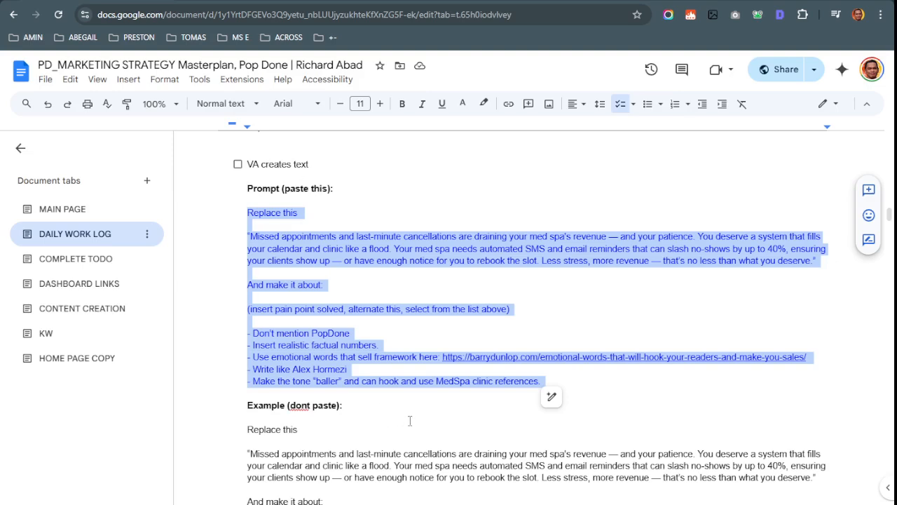
pyautogui.click(621, 376)
pyautogui.scroll(-3, 621, 376)
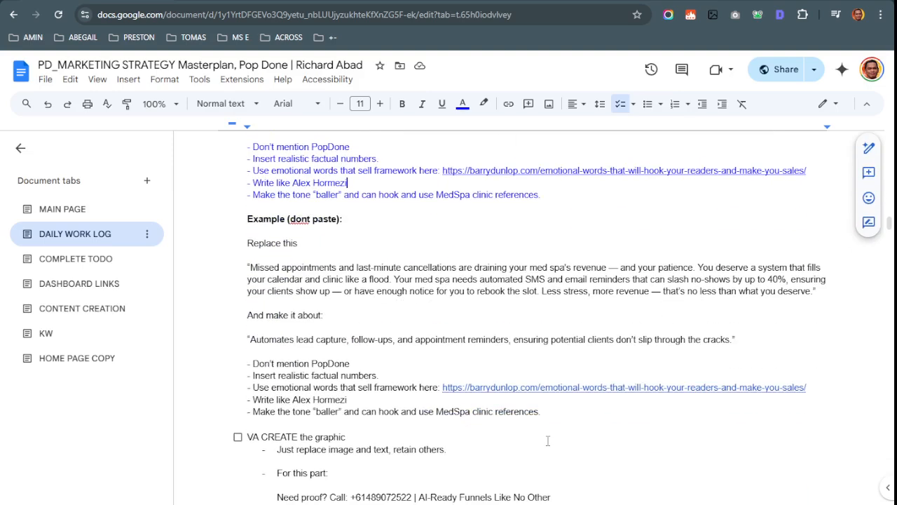
# Type END after the example and add a 'TELL VA' checklist item
pyautogui.click(568, 410)
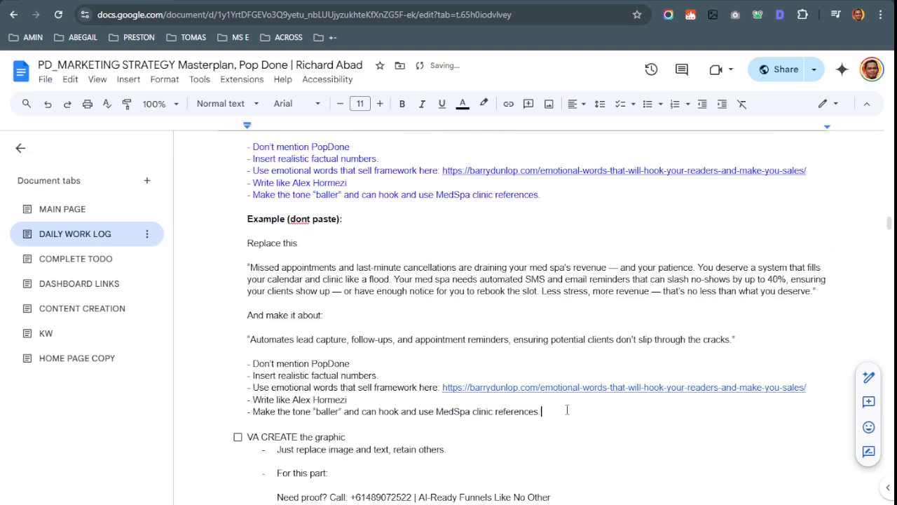
pyautogui.press('Return')
pyautogui.press('Return')
pyautogui.write('END')
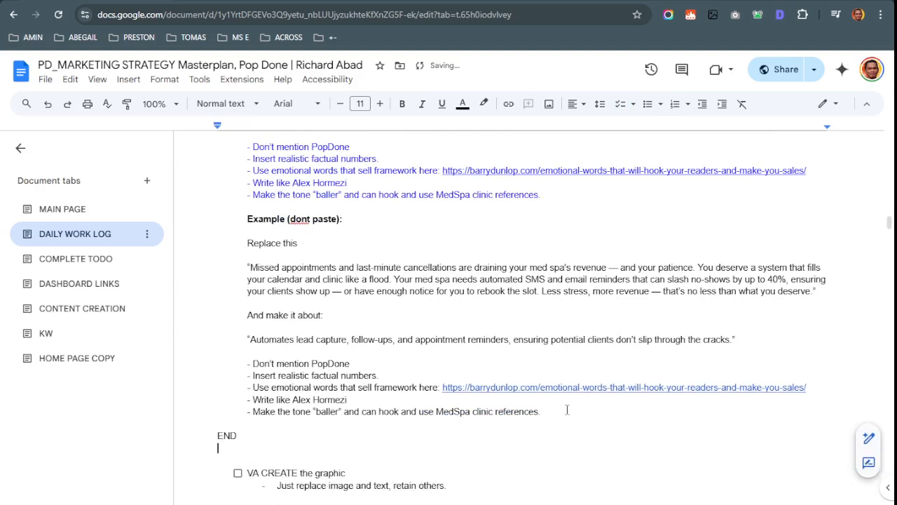
pyautogui.press('Return')
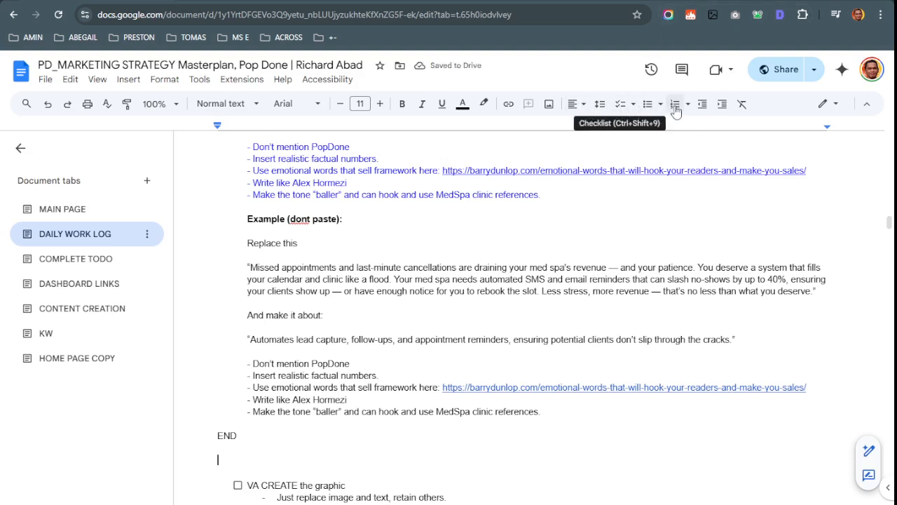
pyautogui.click(620, 106)
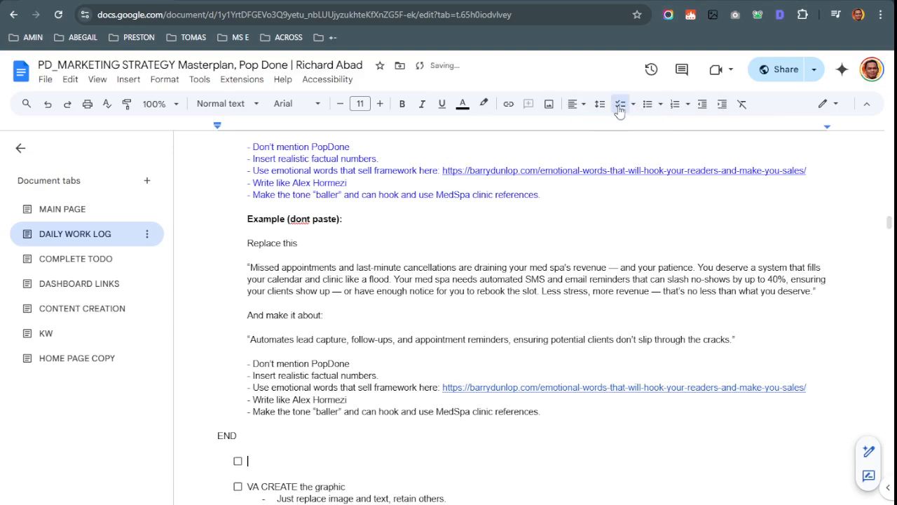
pyautogui.write('TELL VA')
pyautogui.press('Return')
pyautogui.press('Return')
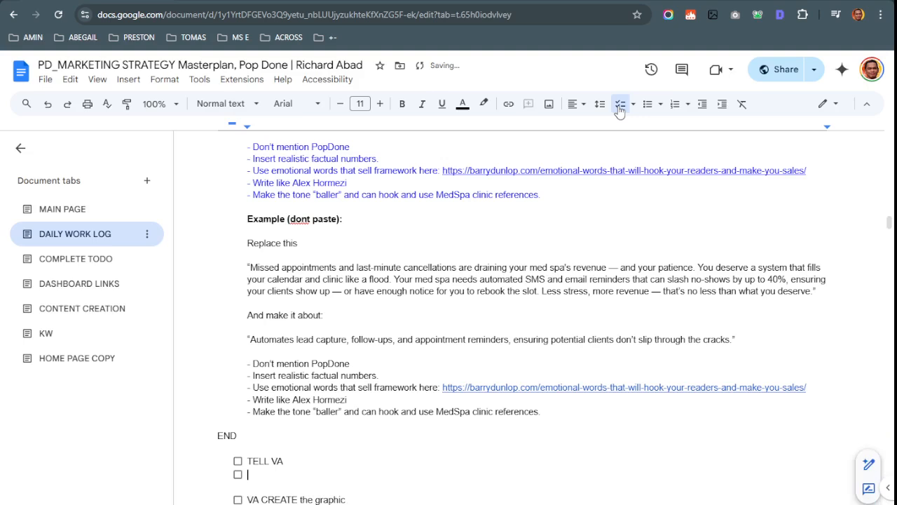
# Write the bullet '- Change to 1 paragraph, to paste on graphic creative.'
pyautogui.write('- ')
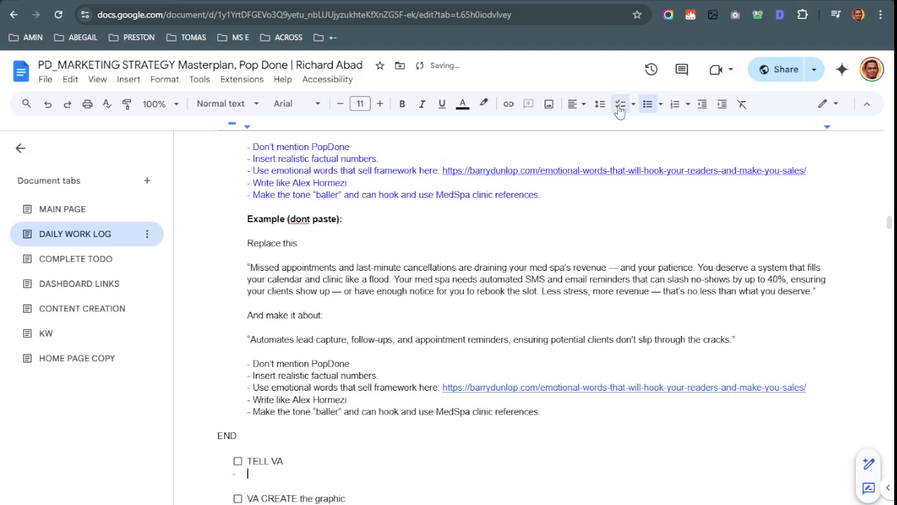
pyautogui.write('C')
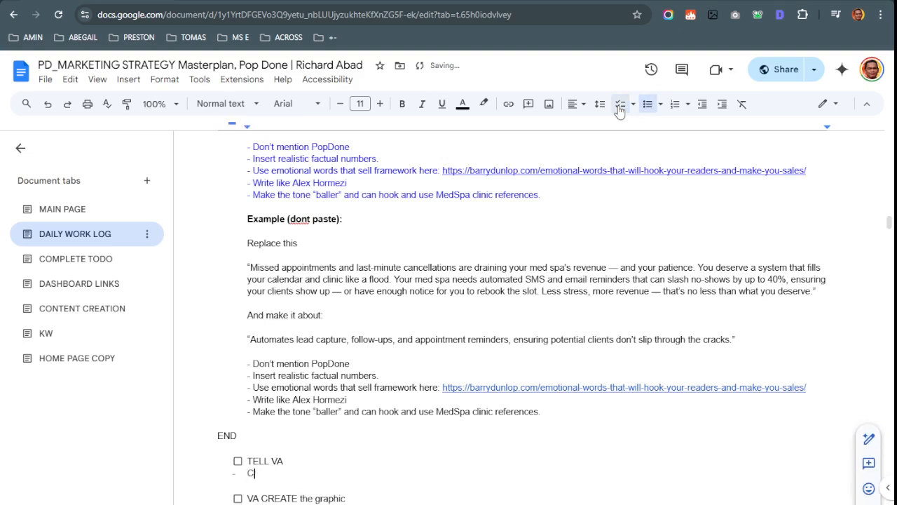
pyautogui.write('Ahange to paragraph')
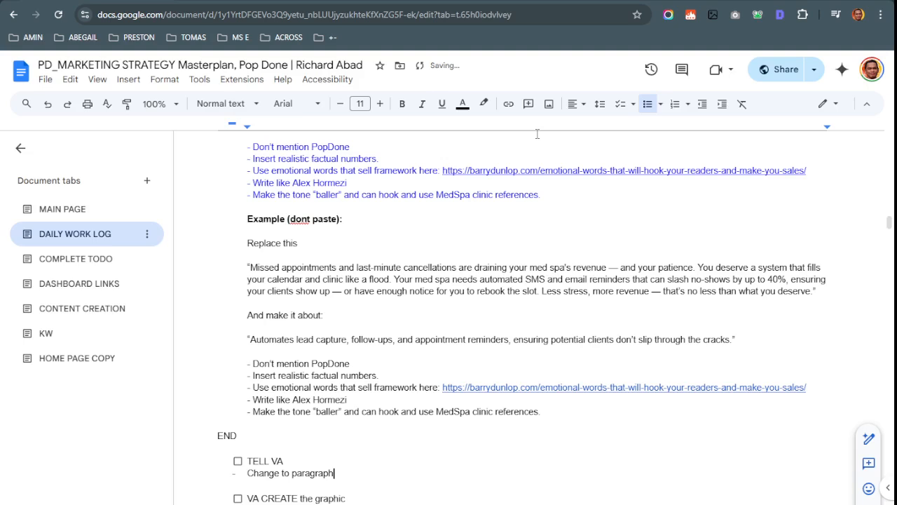
pyautogui.press('Left')
pyautogui.press('Left')
pyautogui.write('1')
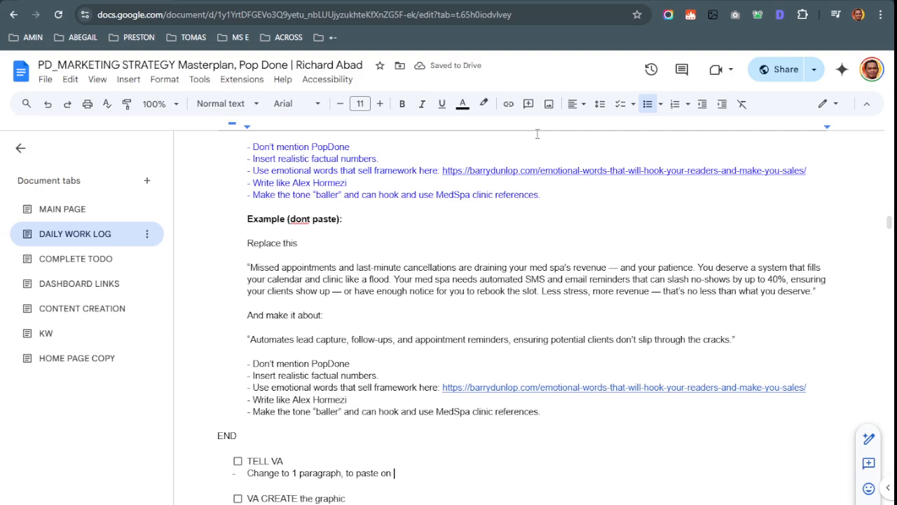
pyautogui.write('graphic creati')
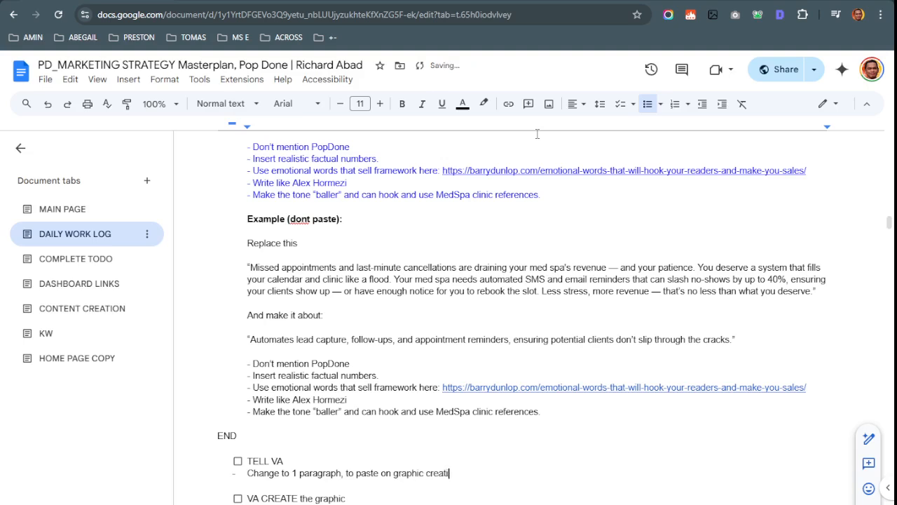
# Send that one-paragraph instruction to ChatGPT as a new message
pyautogui.moveTo(253, 469); pyautogui.dragTo(282, 460)
pyautogui.hotkey('ctrl', 'c')
pyautogui.hotkey('ctrl', 'Tab')
pyautogui.hotkey('ctrl', 'Tab')
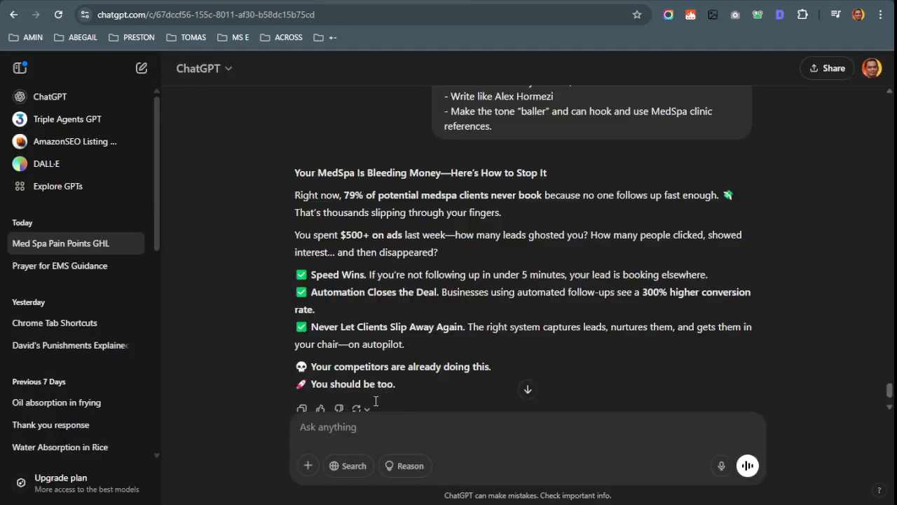
pyautogui.hotkey('ctrl', 'v')
pyautogui.press('Return')
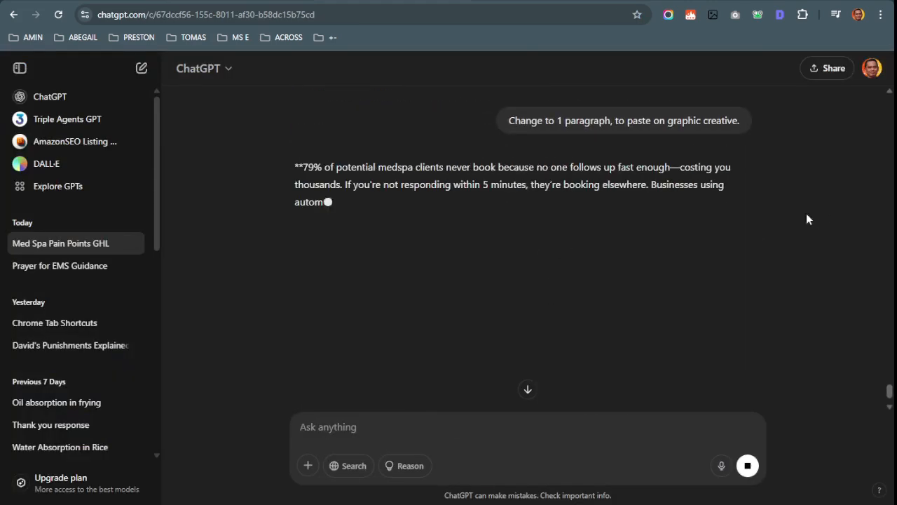
pyautogui.hotkey('ctrl', 'shift', 'Tab')
pyautogui.scroll(1, 259, 156)
# Add the 'Change to 1 paragraph' bullet after the prompt's references line, pasted without formatting
pyautogui.click(593, 276)
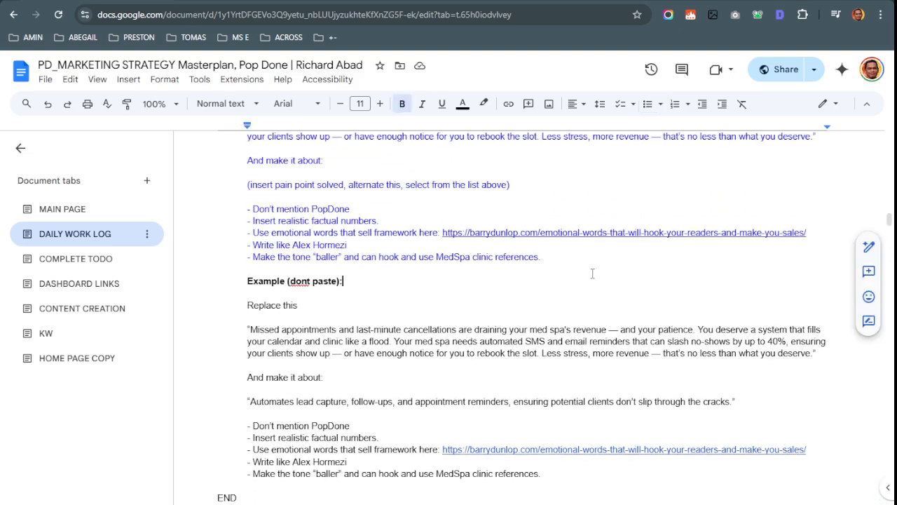
pyautogui.click(585, 256)
pyautogui.write('\\-')
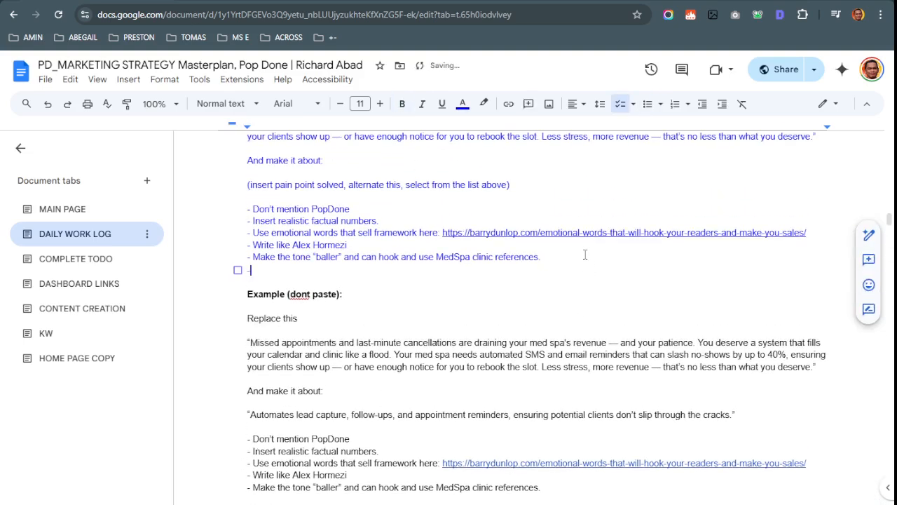
pyautogui.press('Return')
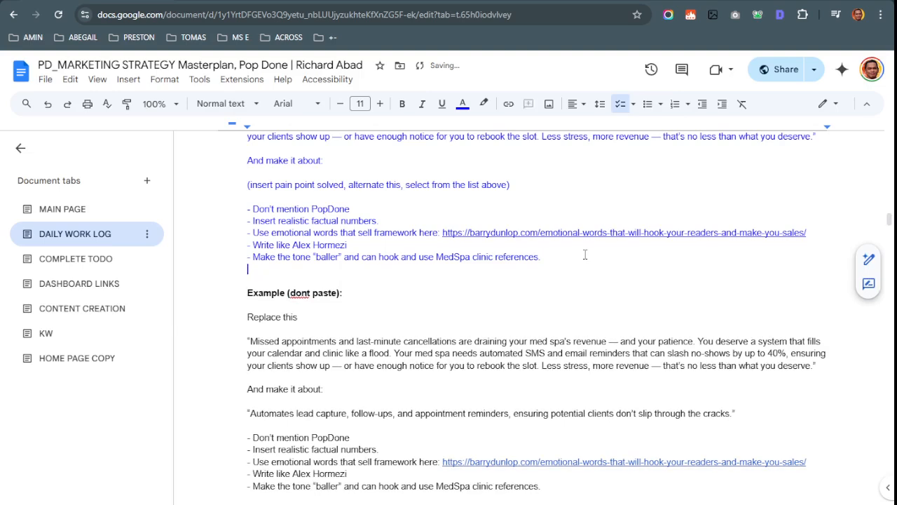
pyautogui.write('- Change to 1 paragraph, to paste on graphic creative.')
pyautogui.hotkey('ctrl', 'z')
pyautogui.write('- Change to 1 paragraph, to paste on graphic creative.')
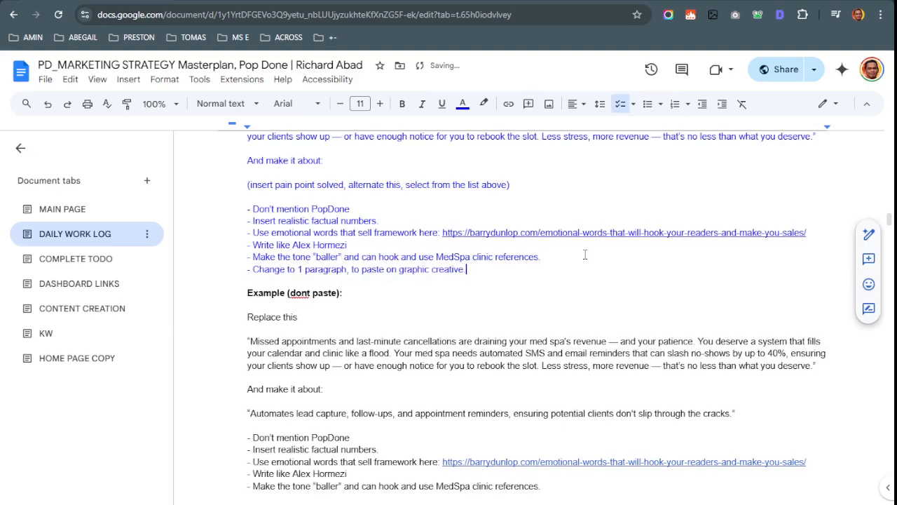
# Add the same 'Change to 1 paragraph' bullet after the example's last instruction
pyautogui.scroll(2, 522, 281)
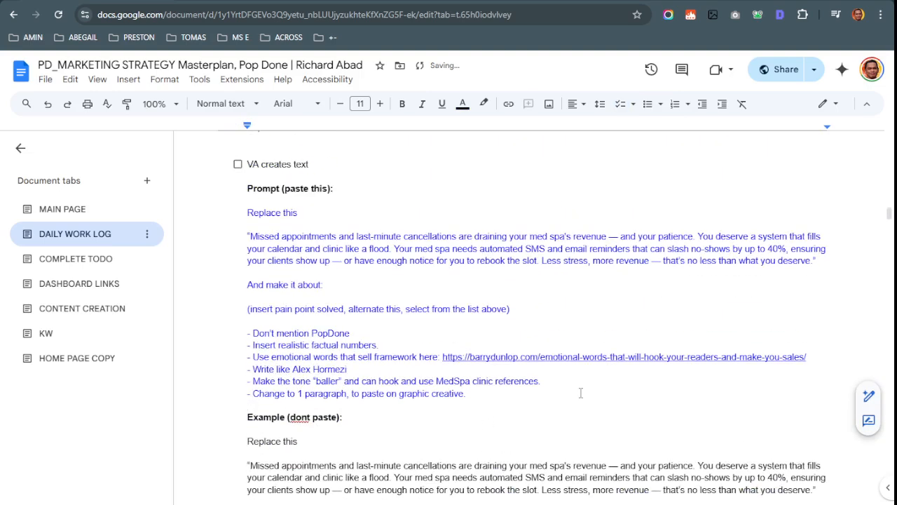
pyautogui.moveTo(467, 393); pyautogui.dragTo(266, 214)
pyautogui.scroll(-3, 315, 270)
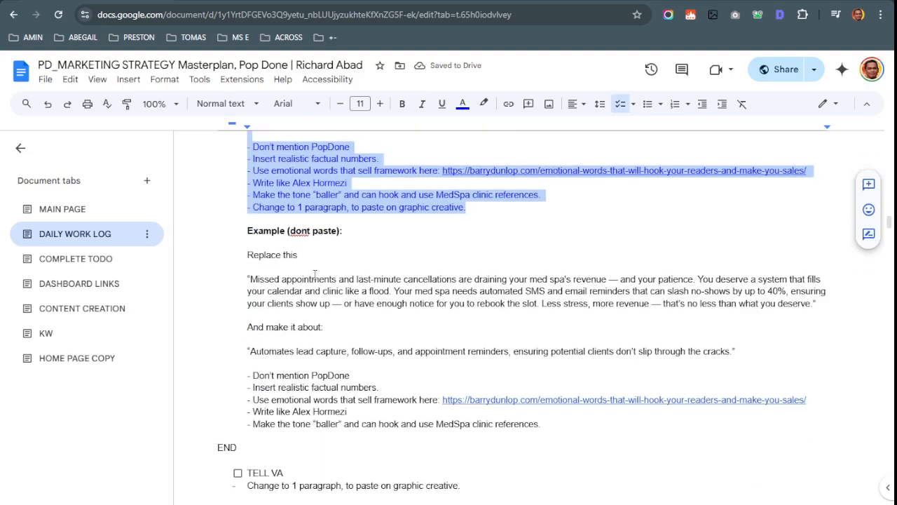
pyautogui.click(557, 441)
pyautogui.moveTo(558, 435); pyautogui.dragTo(586, 429)
pyautogui.press('Return')
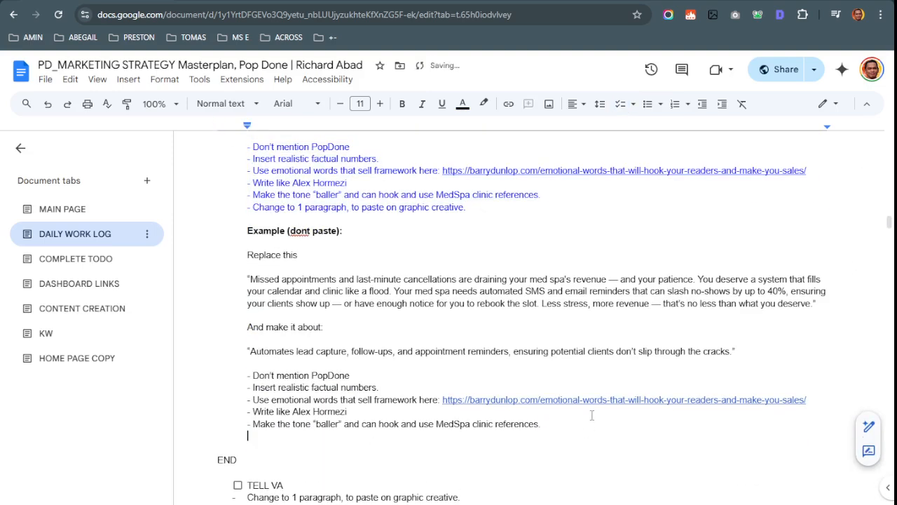
pyautogui.write('- Change to 1 paragraph, to paste on graphic creative.')
# Paste ChatGPT's '79% of potential medspa clients…' paragraph over the page 2 body text in Canva
pyautogui.hotkey('ctrl', 'Tab')
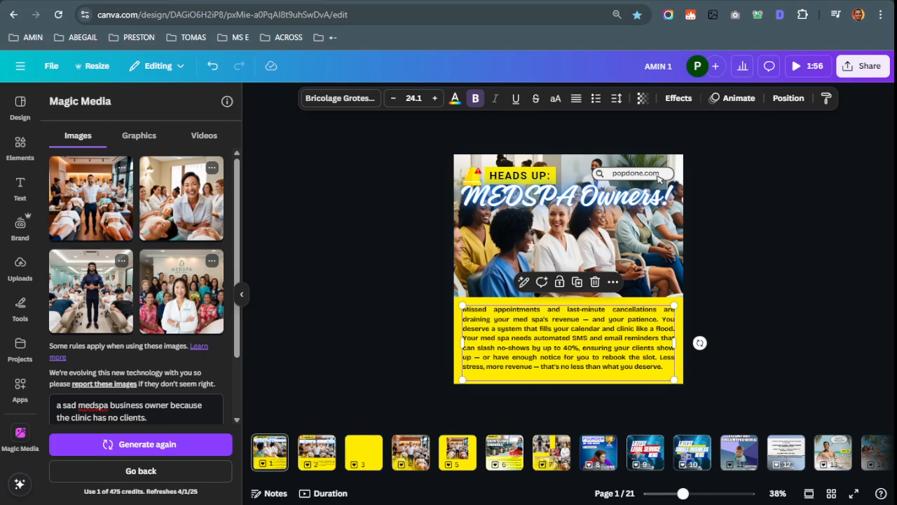
pyautogui.hotkey('ctrl', 'Tab')
pyautogui.moveTo(294, 167); pyautogui.dragTo(598, 230)
pyautogui.hotkey('ctrl', 'c')
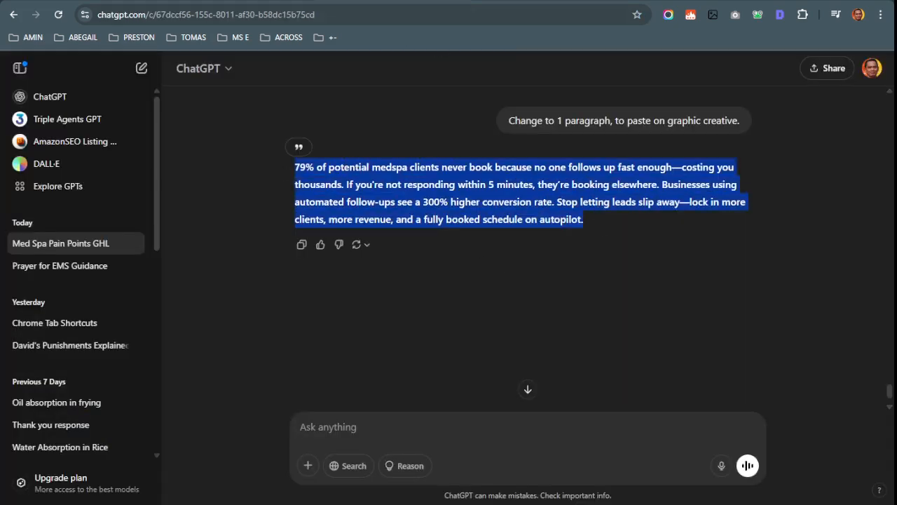
pyautogui.hotkey('ctrl', 'shift', 'Tab')
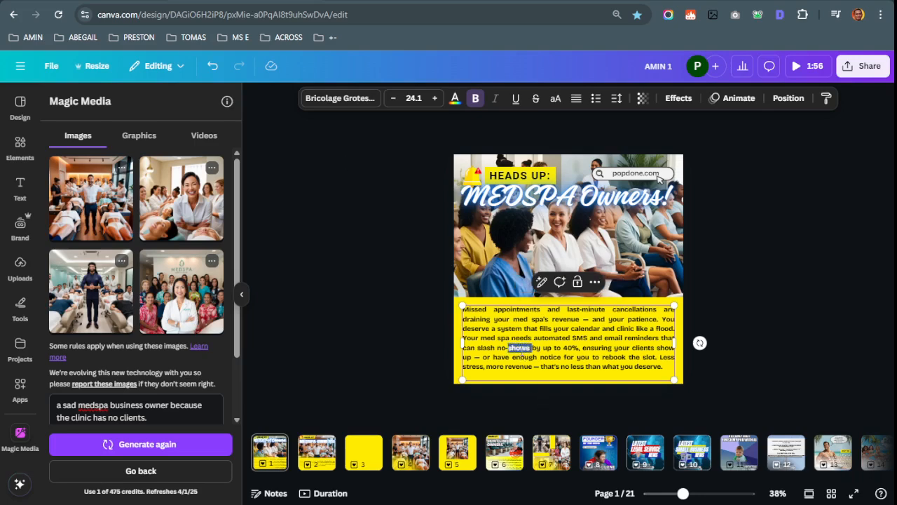
pyautogui.click(312, 452)
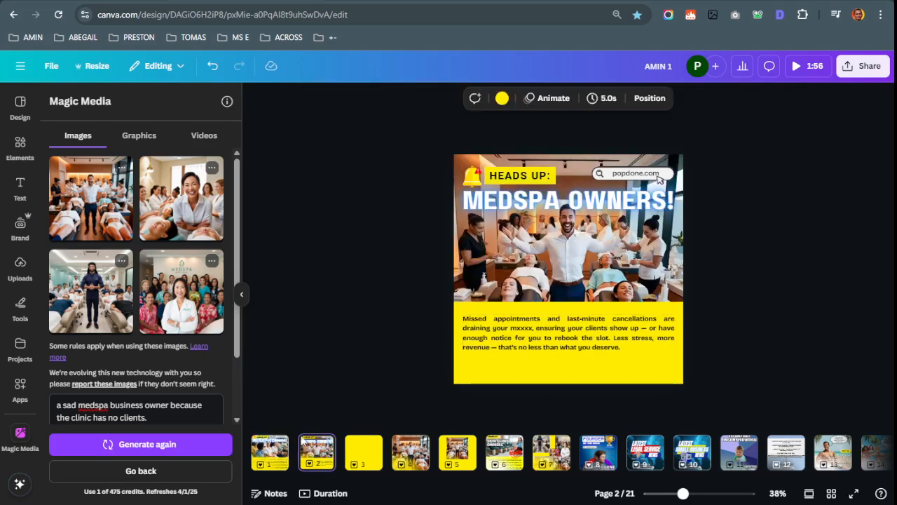
pyautogui.tripleClick(575, 339)
pyautogui.hotkey('ctrl', 'v')
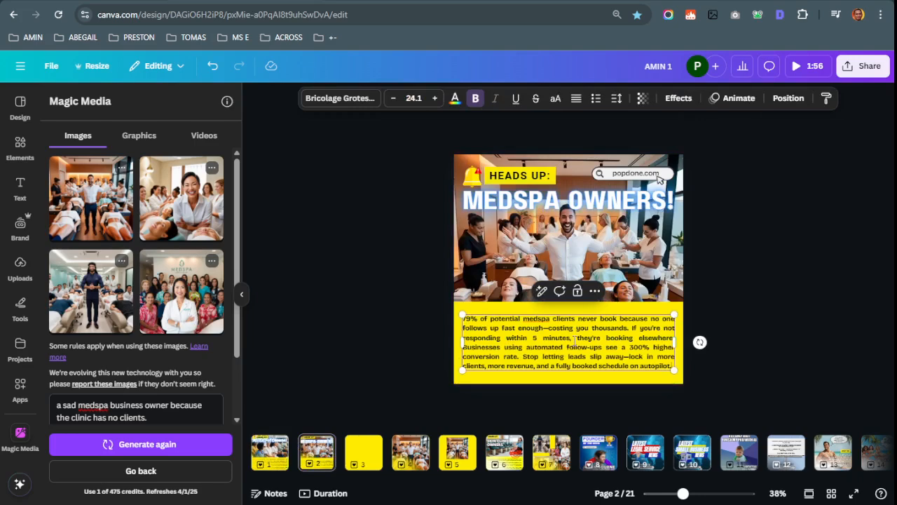
pyautogui.press('Escape')
# Nudge the page 2 paragraph box up and back down, then check the photo
pyautogui.click(578, 355)
pyautogui.moveTo(578, 351); pyautogui.dragTo(577, 346)
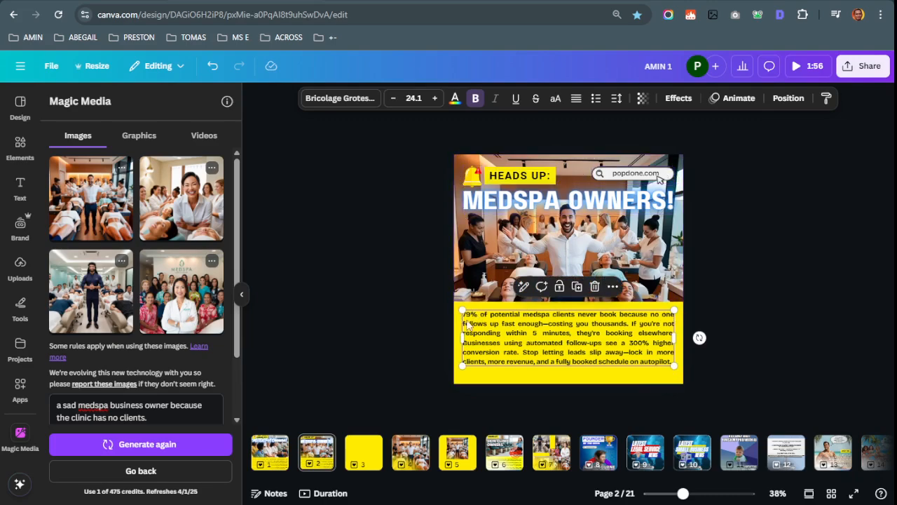
pyautogui.moveTo(573, 353); pyautogui.dragTo(573, 357)
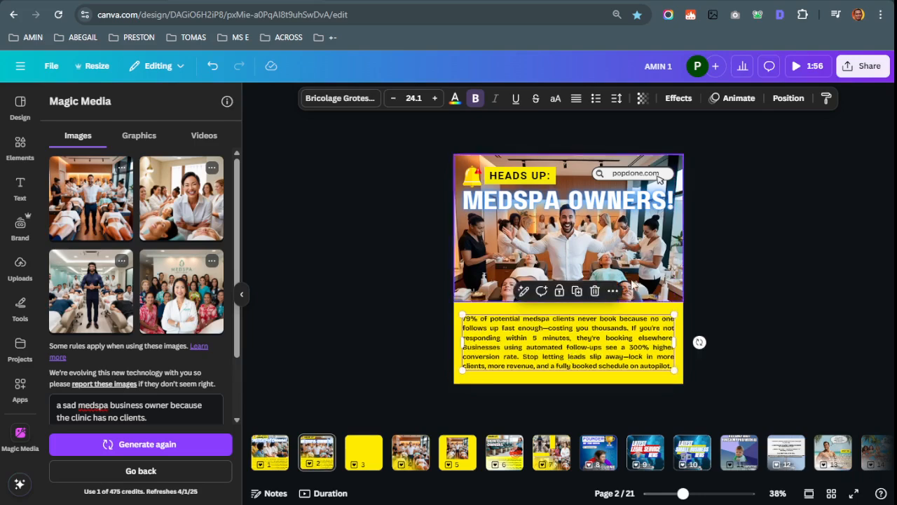
pyautogui.click(827, 264)
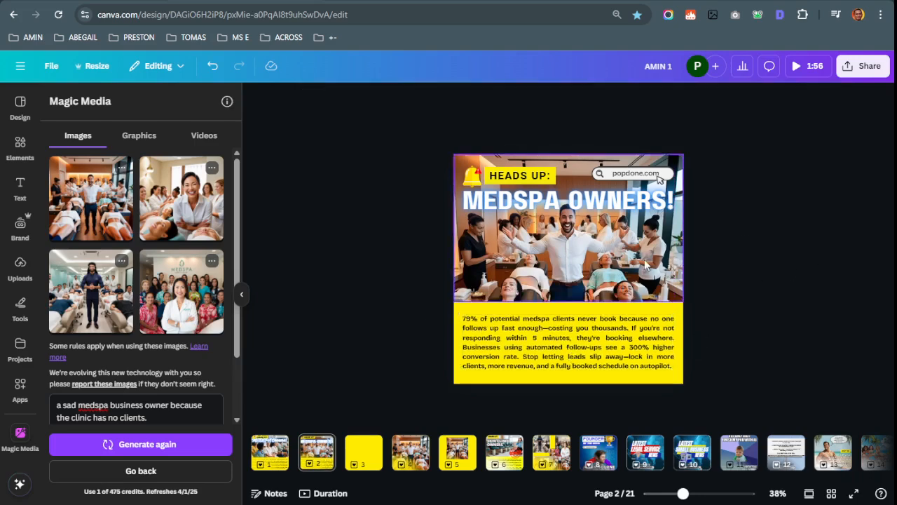
pyautogui.click(600, 260)
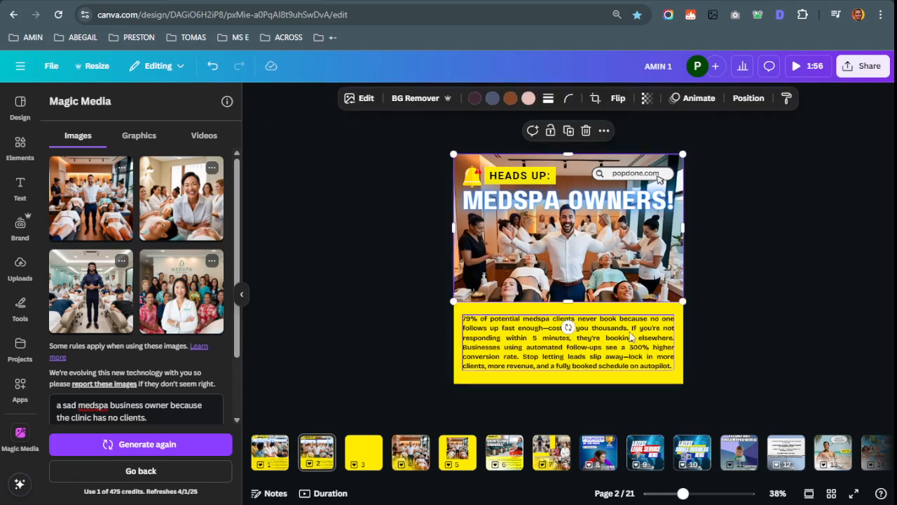
pyautogui.hotkey('ctrl', 'Tab')
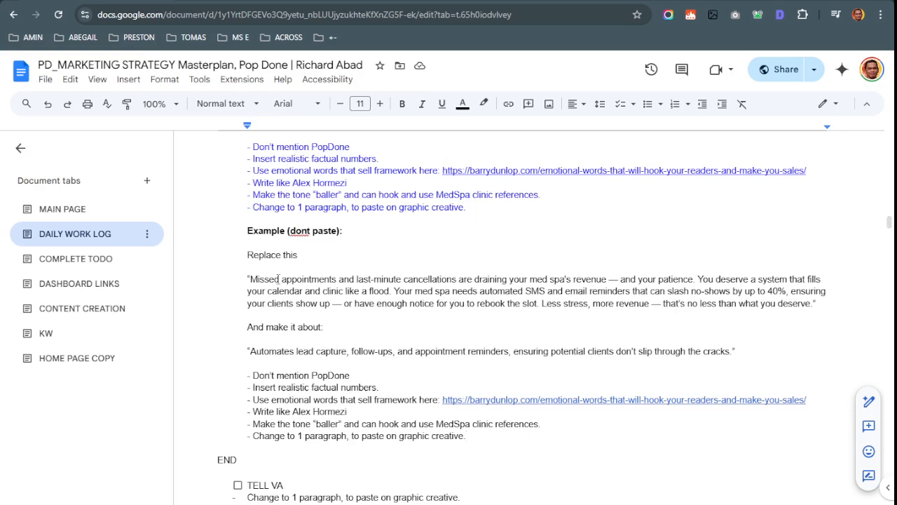
# Tick the 'TELL VA' and 'VA CREATE the graphic' checkboxes in the Daily Work Log
pyautogui.scroll(-3, 235, 221)
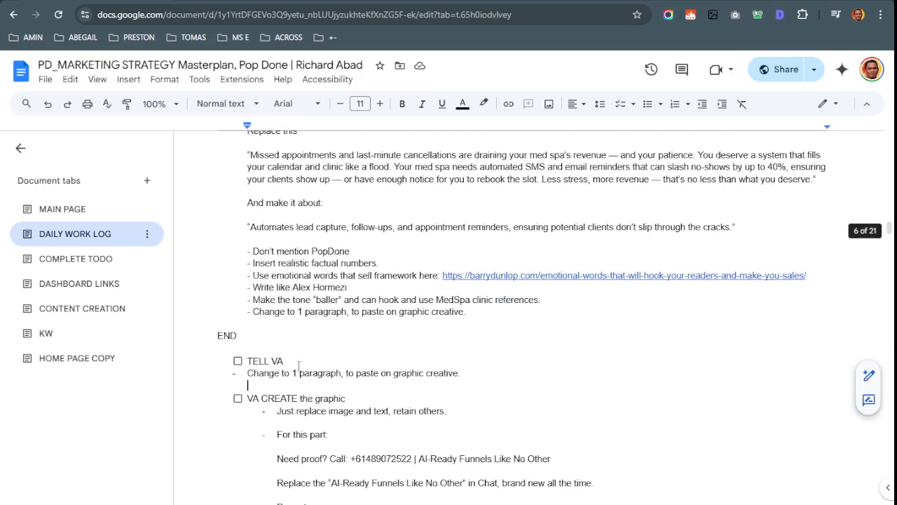
pyautogui.click(284, 370)
pyautogui.click(237, 361)
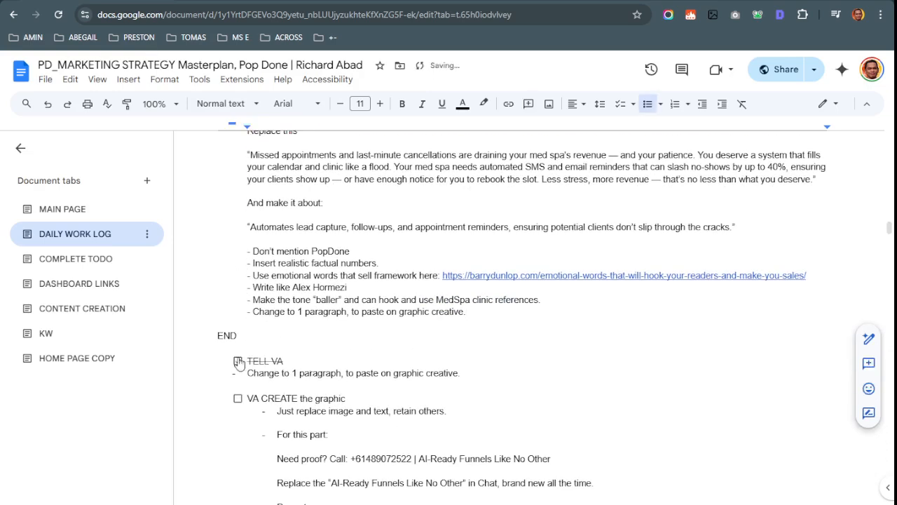
pyautogui.scroll(-1, 263, 365)
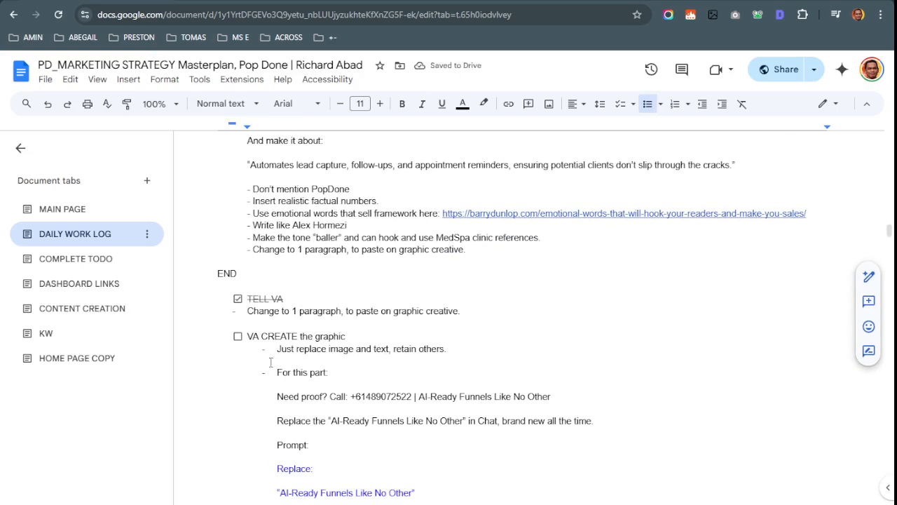
pyautogui.hotkey('ctrl', 'Tab')
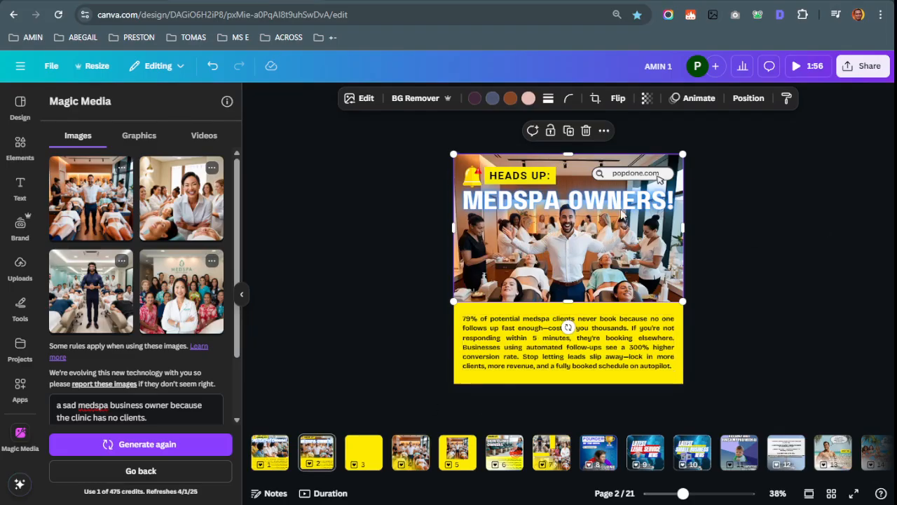
pyautogui.hotkey('ctrl', 'shift', 'Tab')
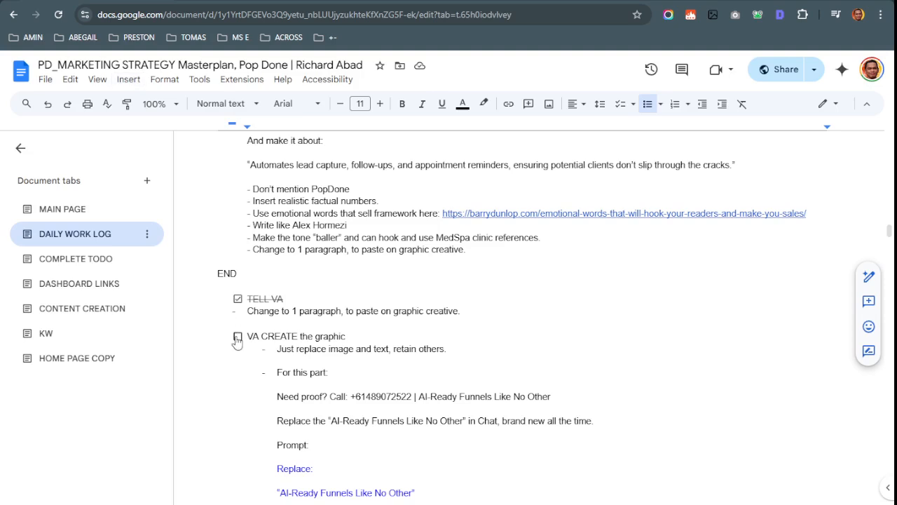
pyautogui.click(237, 336)
pyautogui.scroll(-2, 495, 335)
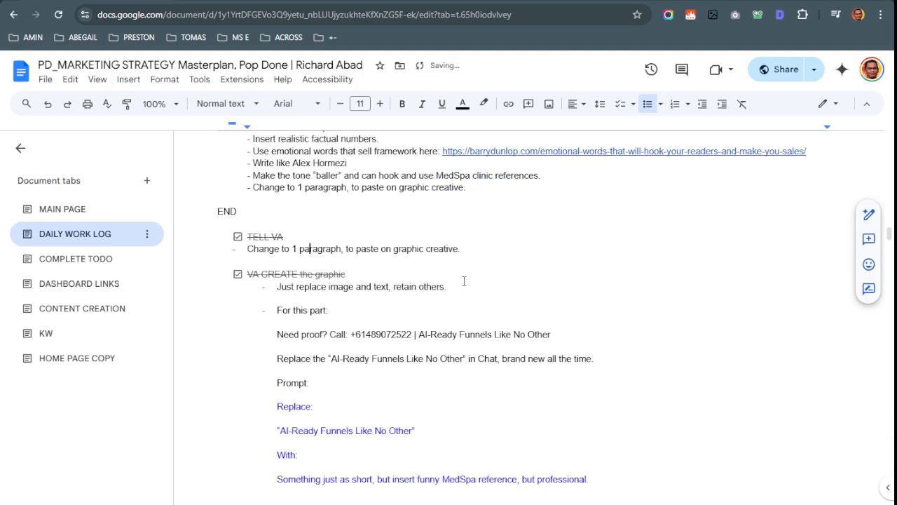
pyautogui.click(243, 289)
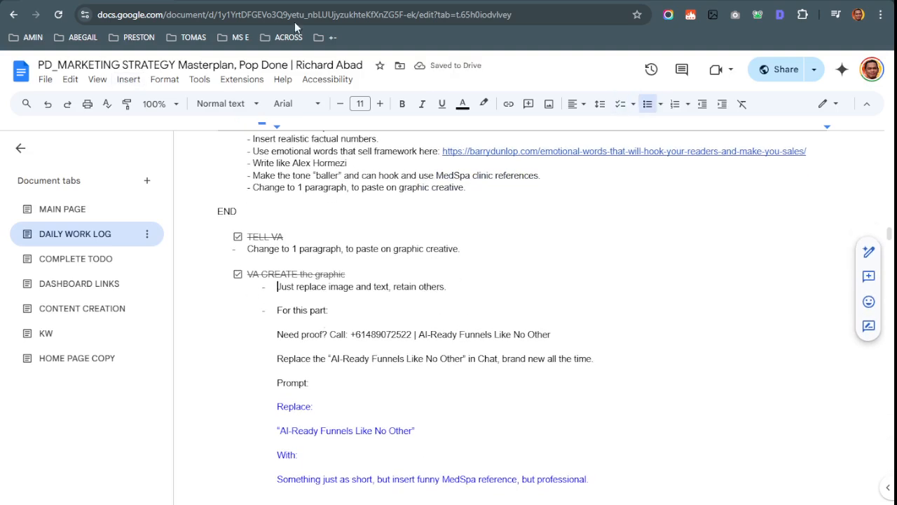
pyautogui.hotkey('ctrl', 'Tab')
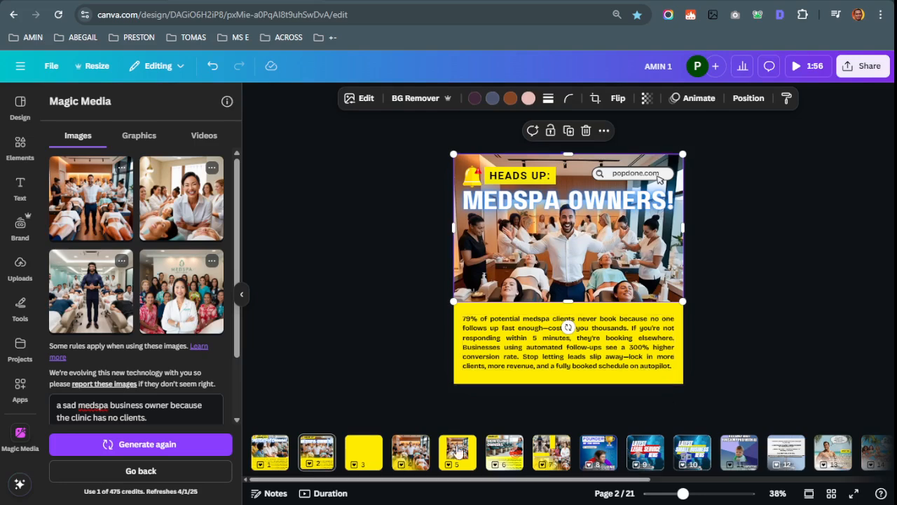
# Browse the Canva pages to the Skin Clinic Owners page and inspect its bottom blue text bar
pyautogui.moveTo(320, 481); pyautogui.dragTo(507, 495)
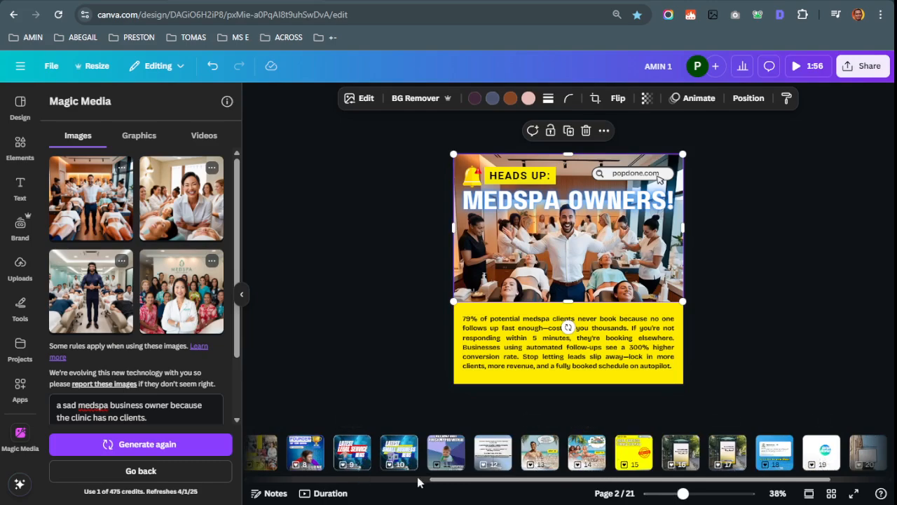
pyautogui.moveTo(522, 482); pyautogui.dragTo(349, 486)
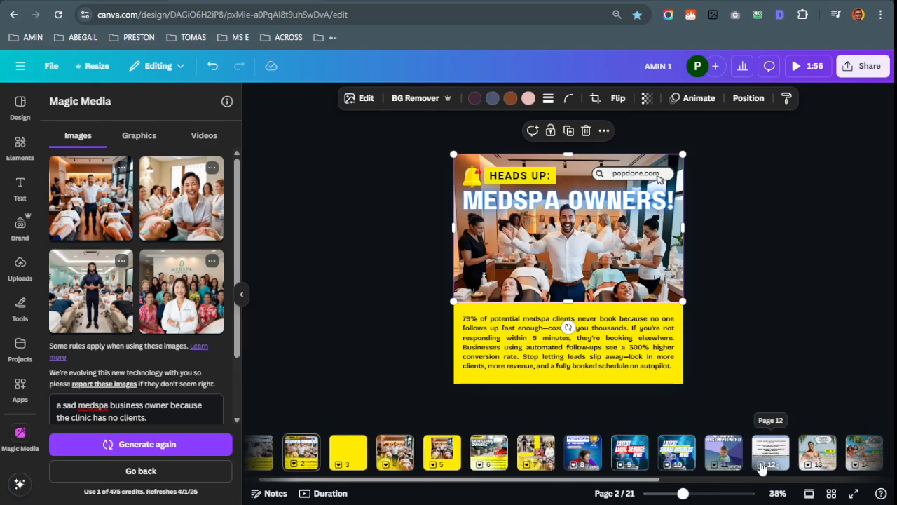
pyautogui.hscroll(-1, 322, 483)
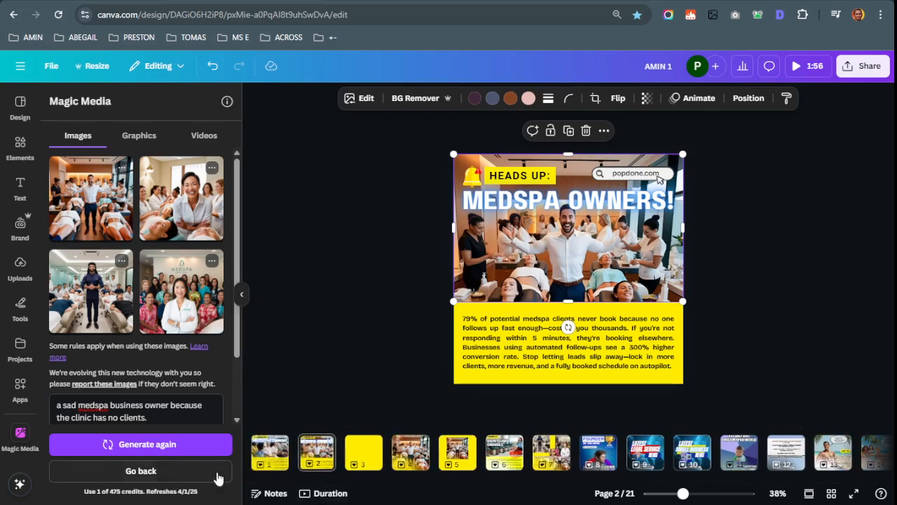
pyautogui.click(552, 452)
pyautogui.click(489, 457)
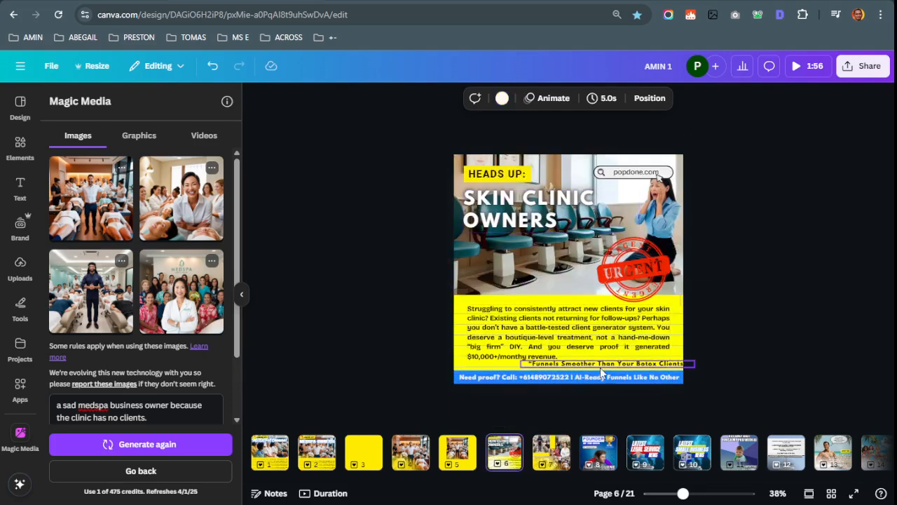
pyautogui.click(656, 379)
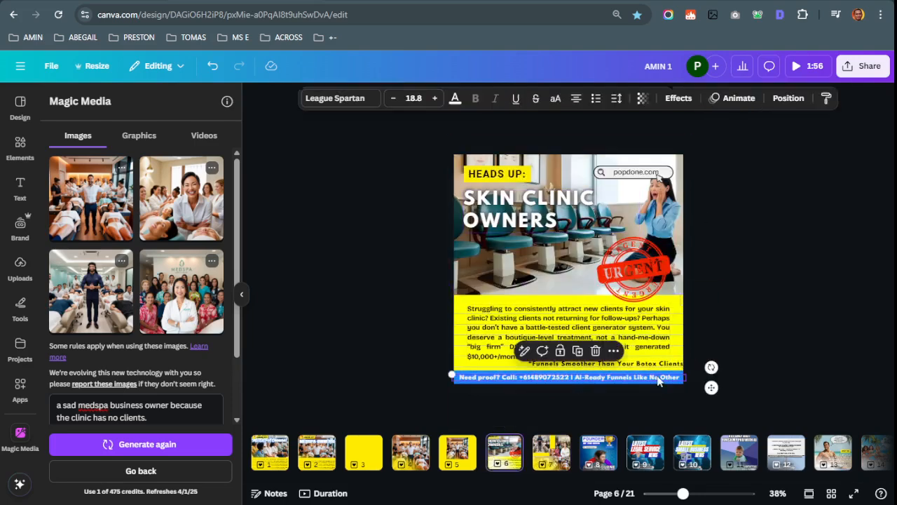
pyautogui.click(444, 372)
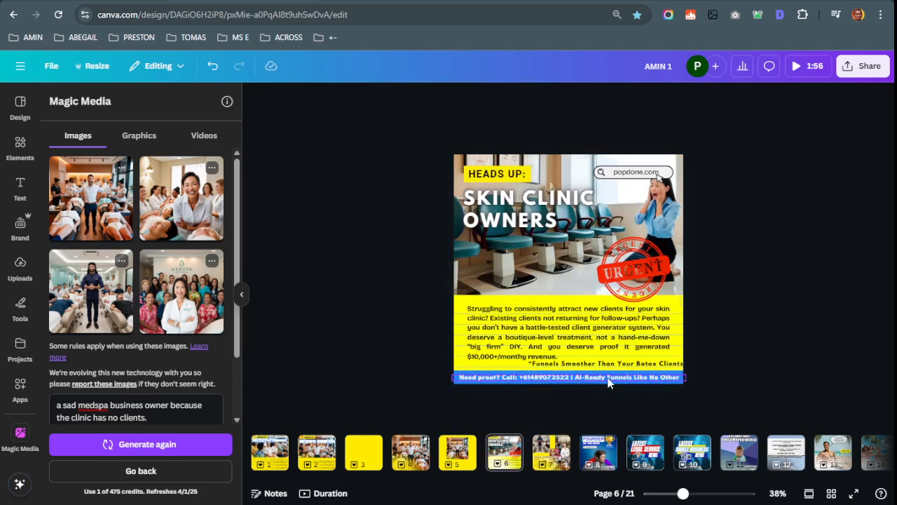
pyautogui.click(269, 2)
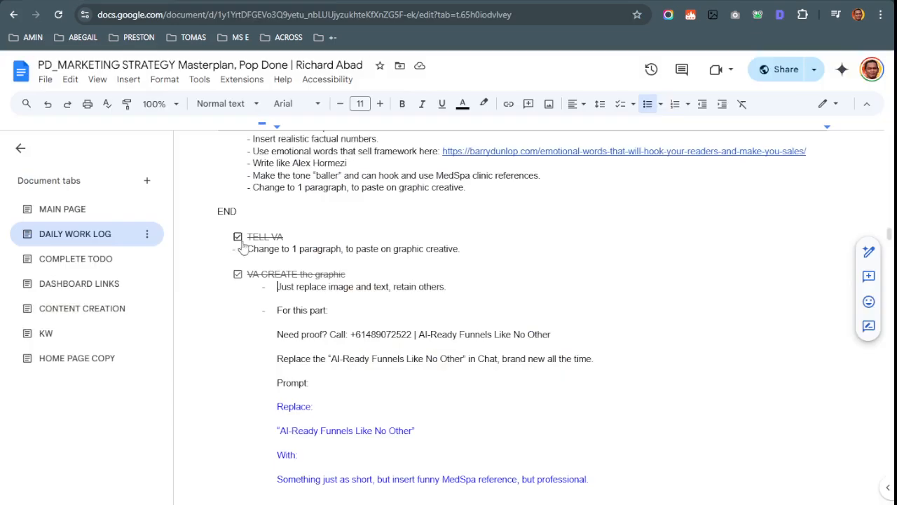
# Select the blue 'Replace: AI-Ready Funnels Like No Other … With:' prompt lines
pyautogui.scroll(-2, 315, 314)
pyautogui.moveTo(276, 210); pyautogui.dragTo(560, 211)
pyautogui.click(376, 234)
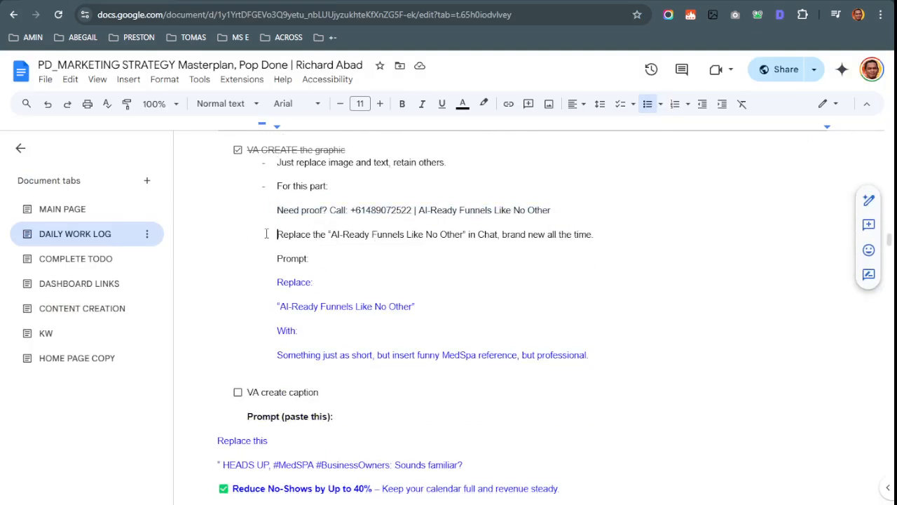
pyautogui.moveTo(278, 282); pyautogui.dragTo(597, 355)
# Paste the copied prompt lines into the ChatGPT message box
pyautogui.hotkey('ctrl', 'c')
pyautogui.hotkey('alt', 'Tab')
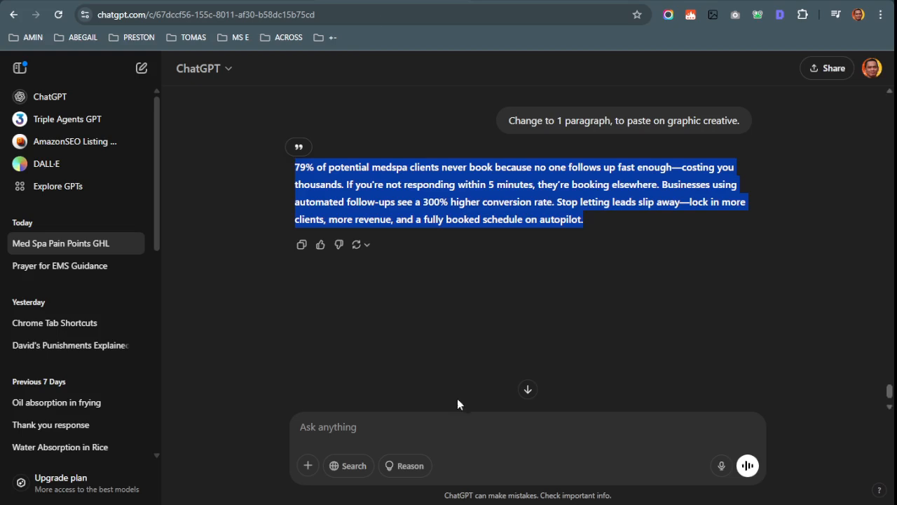
pyautogui.click(441, 429)
pyautogui.hotkey('ctrl', 'v')
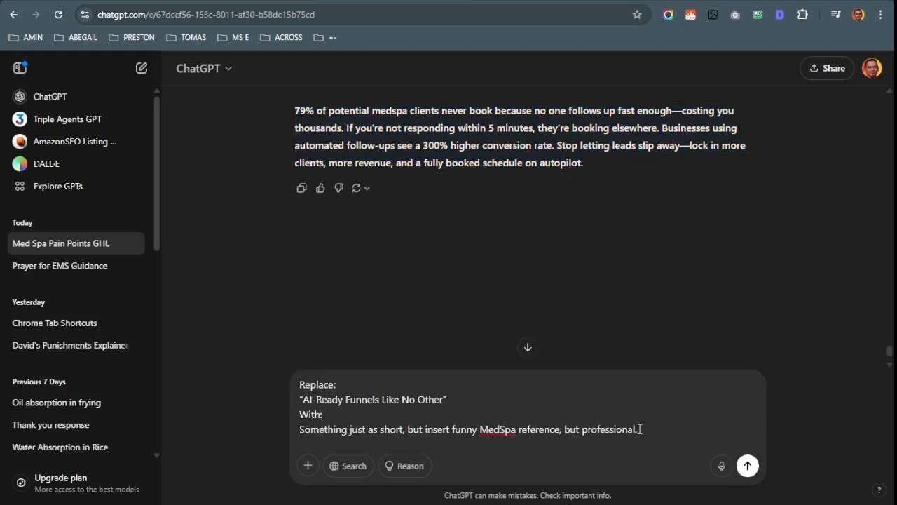
# Copy ChatGPT's earlier reply 'Funnels Smoother Than Your Botox Clients'
pyautogui.hotkey('alt', 'Tab')
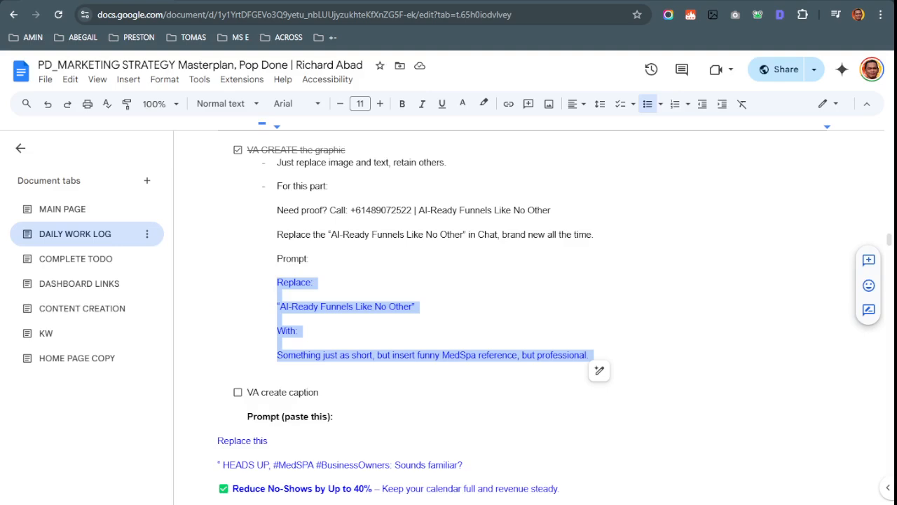
pyautogui.hotkey('ctrl', 'Tab')
pyautogui.hotkey('ctrl', 'Tab')
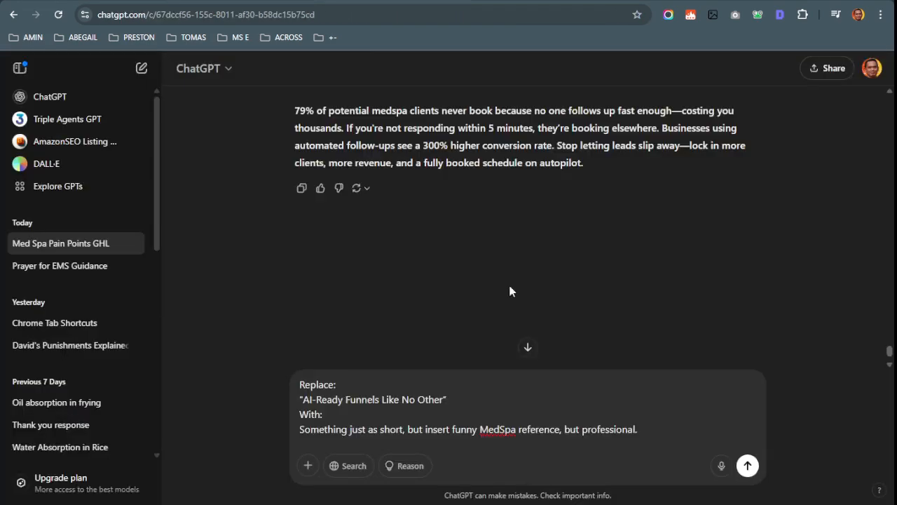
pyautogui.scroll(7, 511, 290)
pyautogui.scroll(-6, 526, 346)
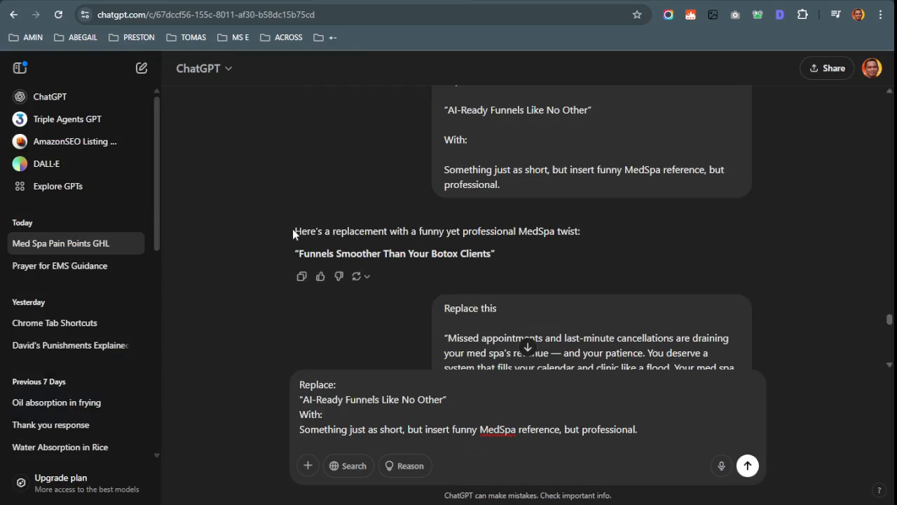
pyautogui.moveTo(294, 232); pyautogui.dragTo(307, 250)
pyautogui.click(518, 263)
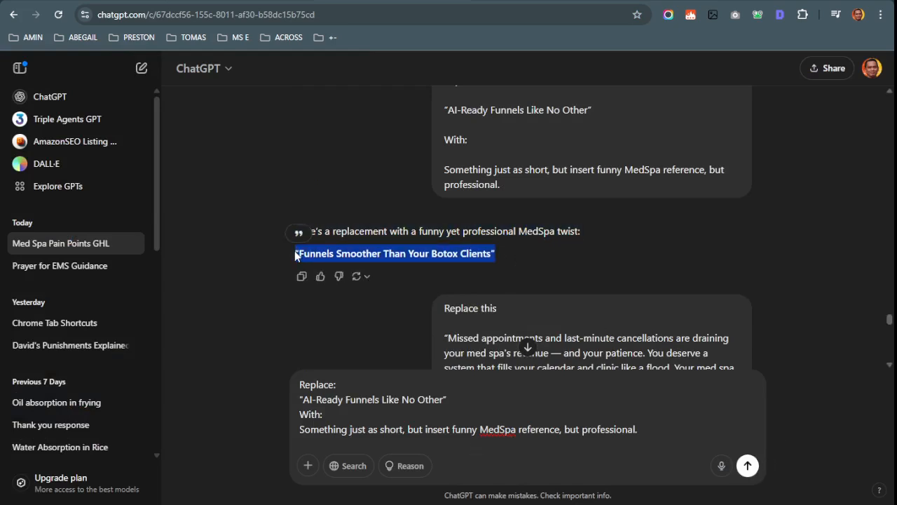
pyautogui.hotkey('alt', 'Tab')
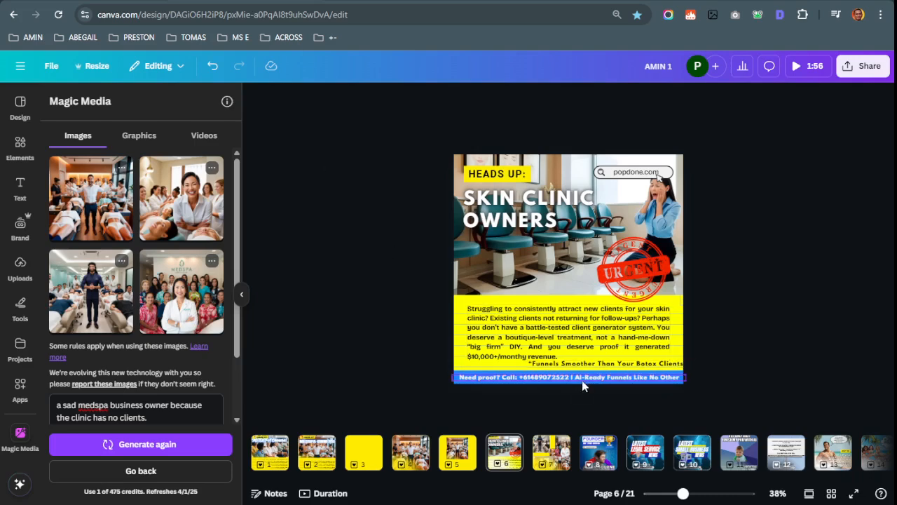
# Paste the Botox line over 'AI-Ready Funnels Like No Other' in the bottom bar, then undo it
pyautogui.click(583, 383)
pyautogui.click(582, 380)
pyautogui.moveTo(575, 377); pyautogui.dragTo(684, 378)
pyautogui.hotkey('ctrl', 'v')
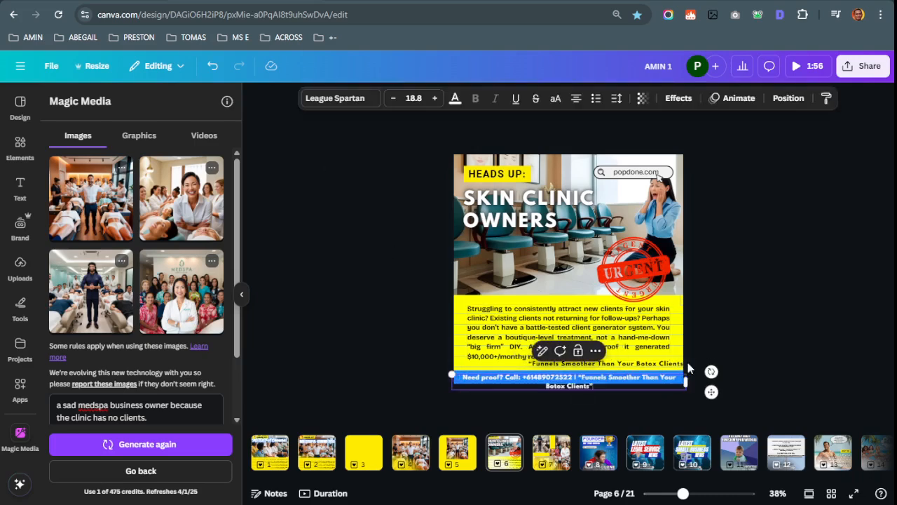
pyautogui.hotkey('ctrl', 'z')
pyautogui.click(765, 323)
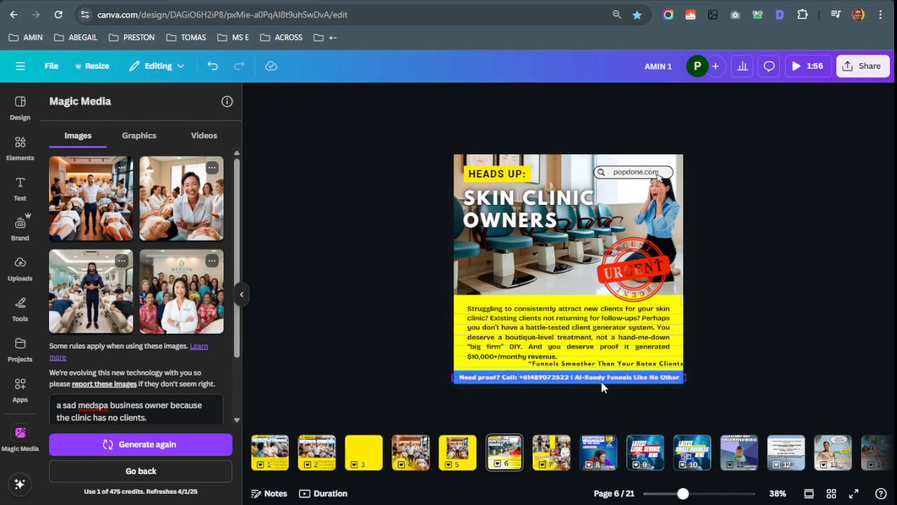
# Drag the 'Funnels Smoother Than Your Botox Clients' text box onto the blue contact bar
pyautogui.click(481, 380)
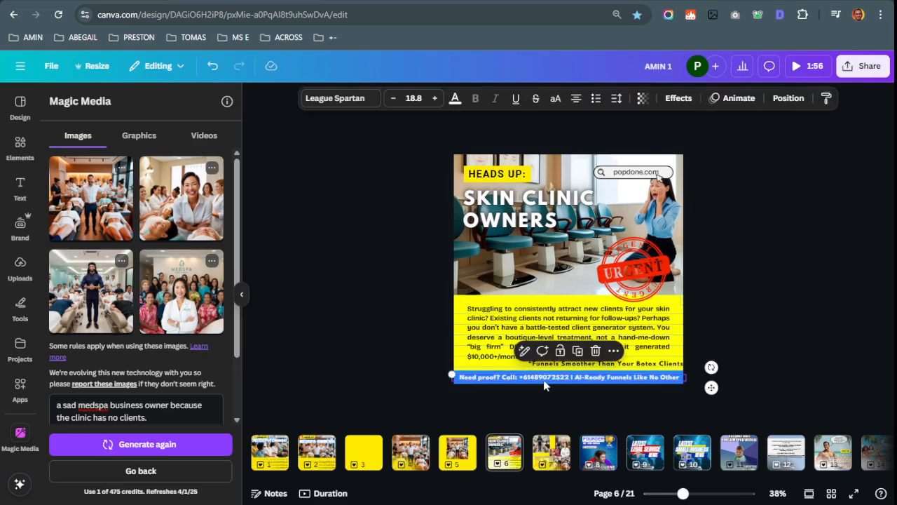
pyautogui.click(766, 314)
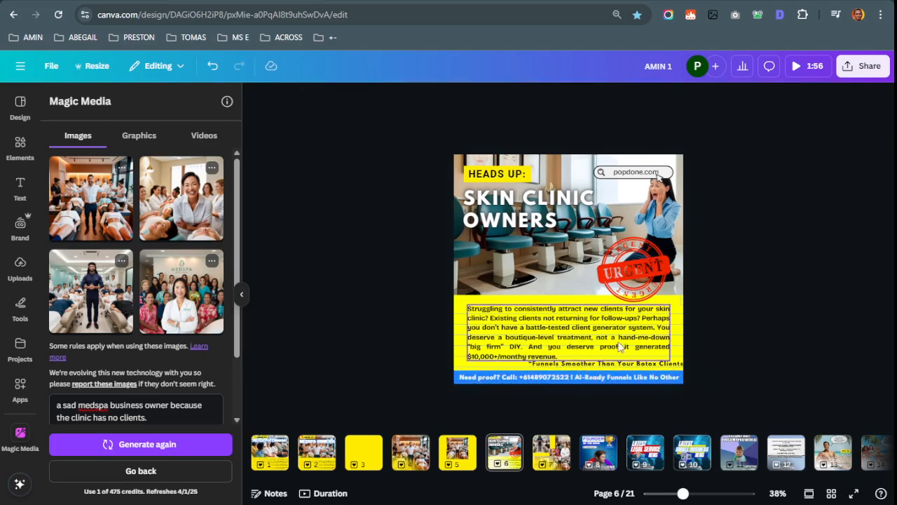
pyautogui.click(584, 364)
pyautogui.moveTo(584, 366); pyautogui.dragTo(628, 378)
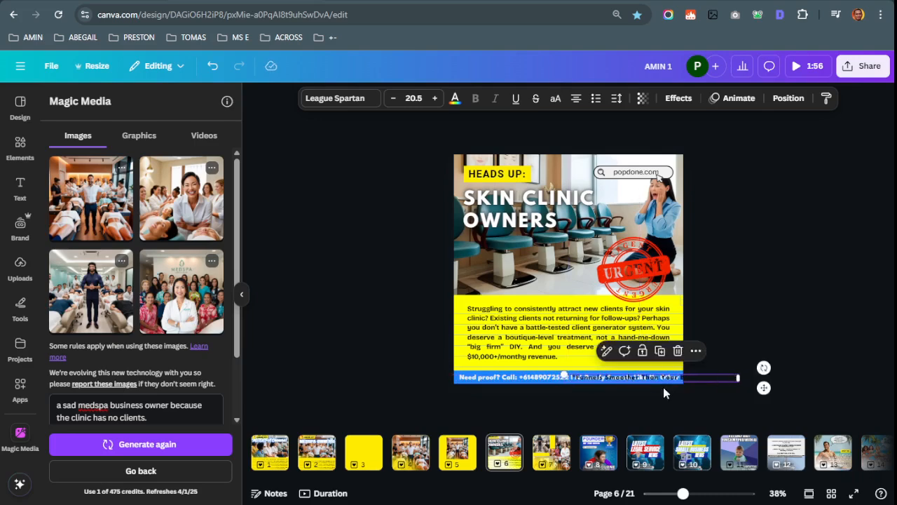
pyautogui.hotkey('ctrl', 'Tab')
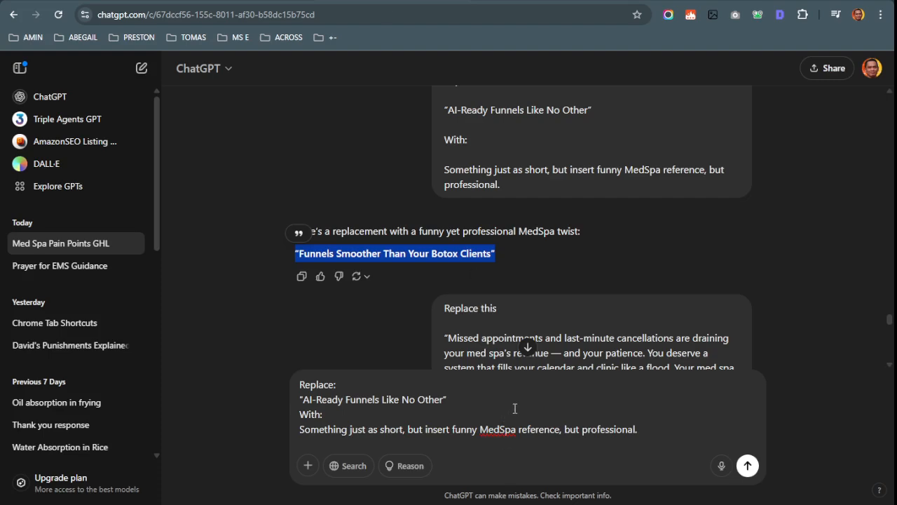
# Show pages 1 and 2 of the Canva design, ending on the 'HEADS UP: MEDSPA OWNERS!' post
pyautogui.scroll(-10, 604, 317)
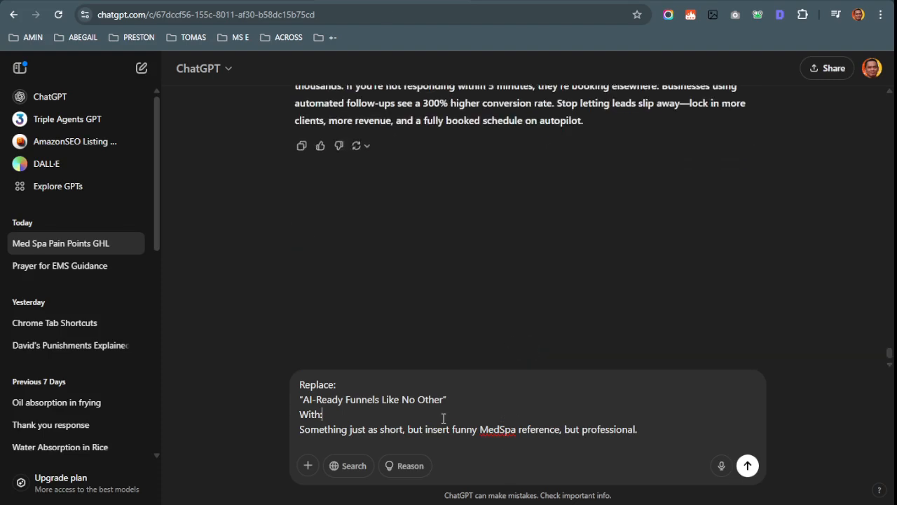
pyautogui.hotkey('ctrl', 'Tab')
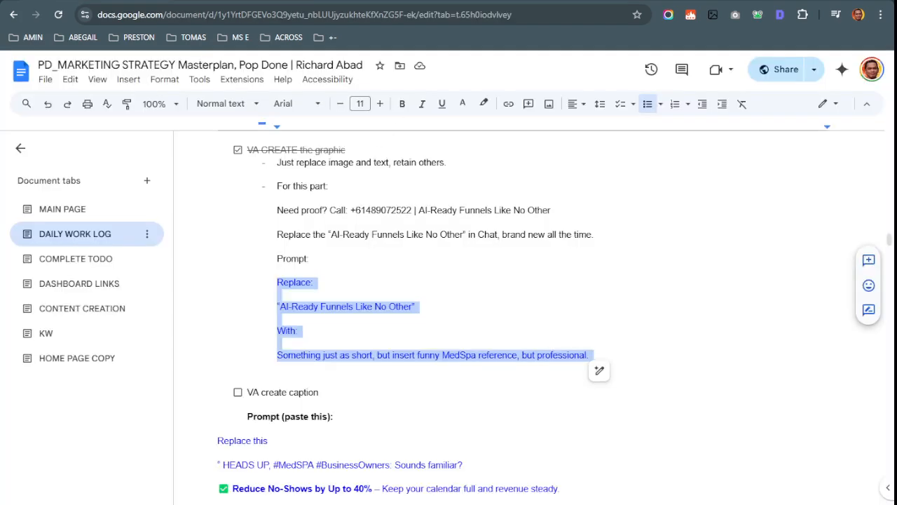
pyautogui.hotkey('ctrl', 'Tab')
pyautogui.click(265, 449)
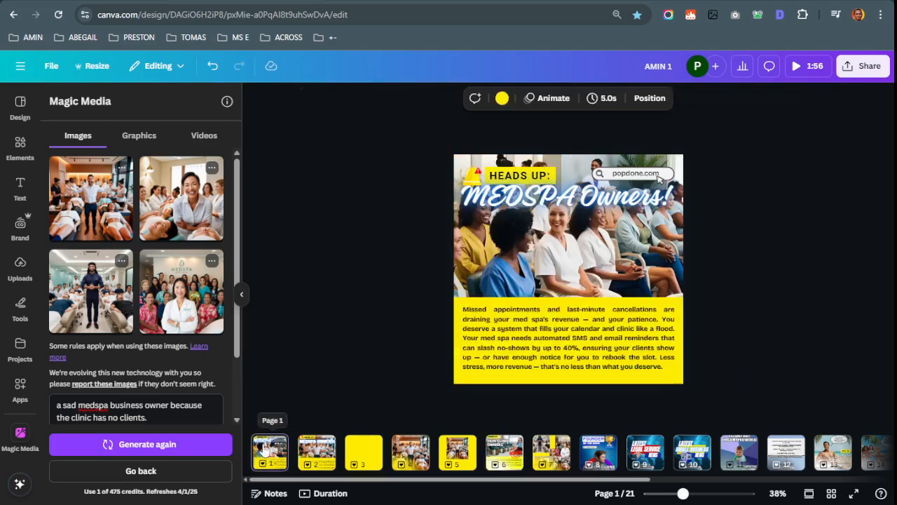
pyautogui.click(326, 457)
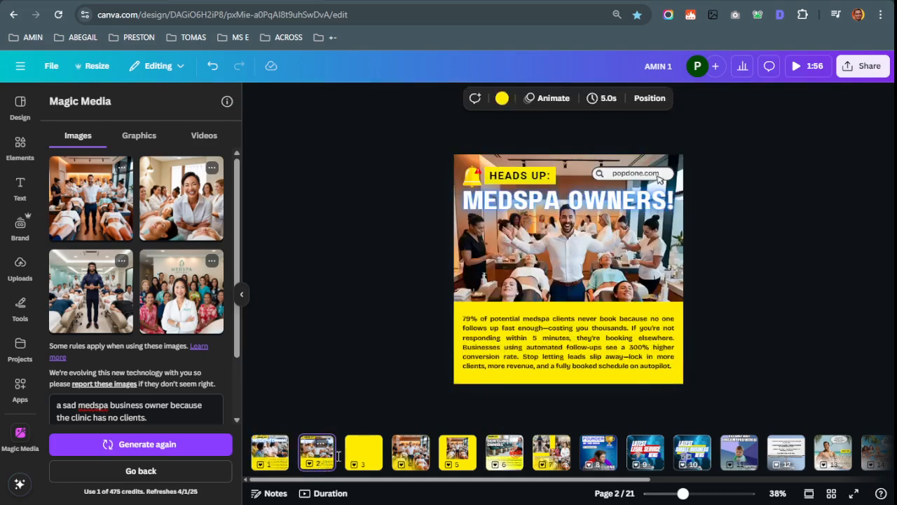
pyautogui.hotkey('ctrl', 'Tab')
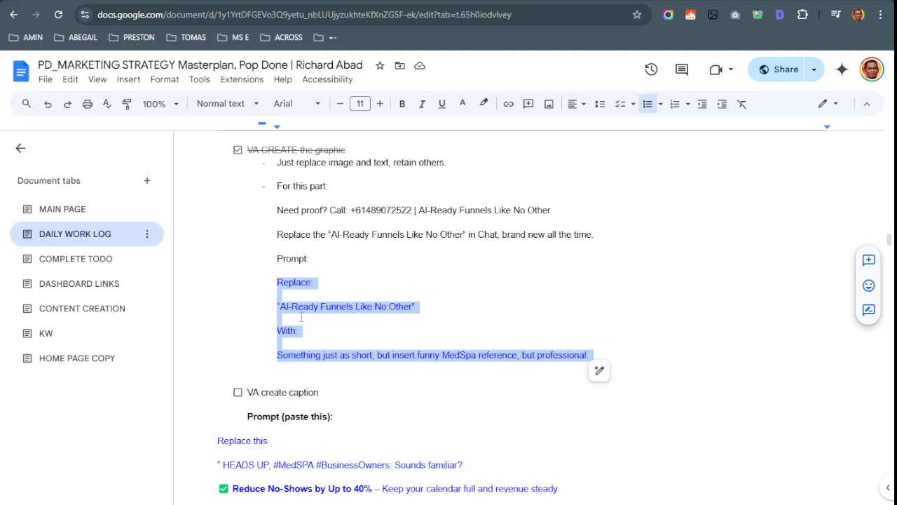
pyautogui.scroll(-1, 246, 350)
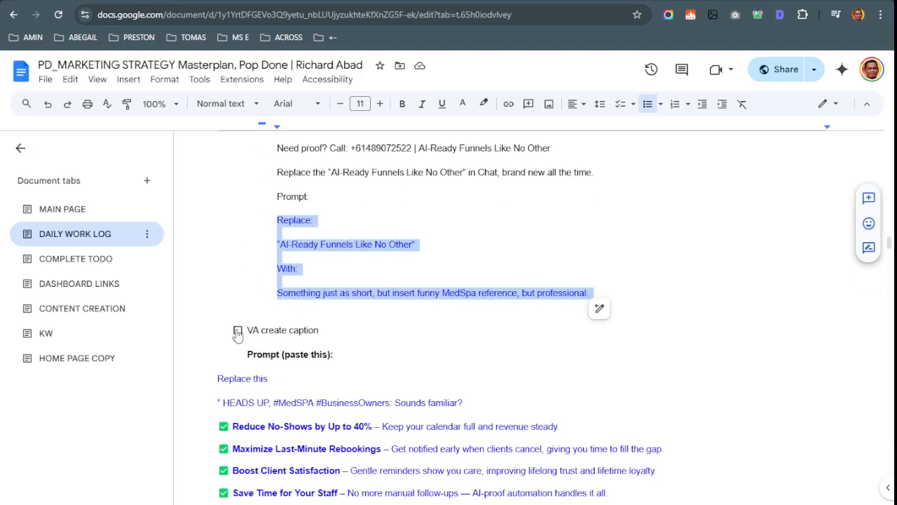
pyautogui.hotkey('ctrl', 'Tab')
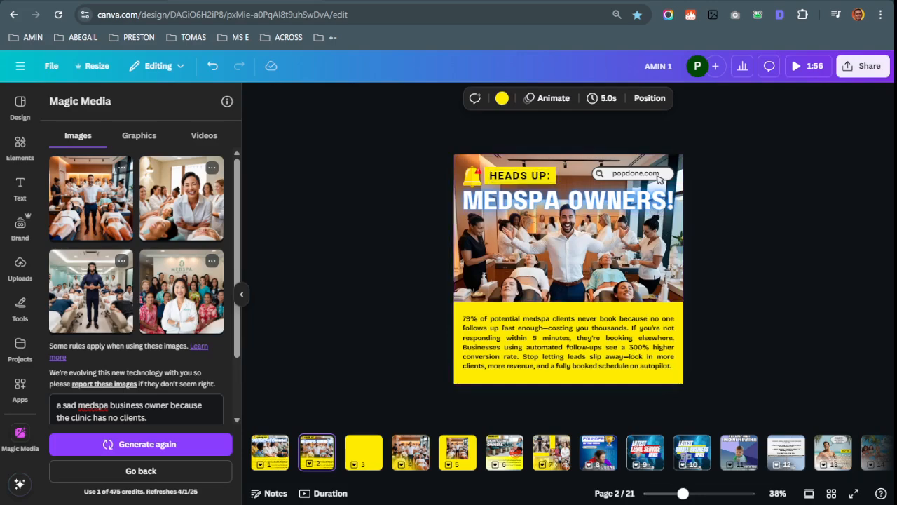
# Set the Canva share link to 'Can edit', copy it, and open DASHBOARD LINKS
pyautogui.hotkey('ctrl', 'Tab')
pyautogui.hotkey('ctrl', 'shift', 'Tab')
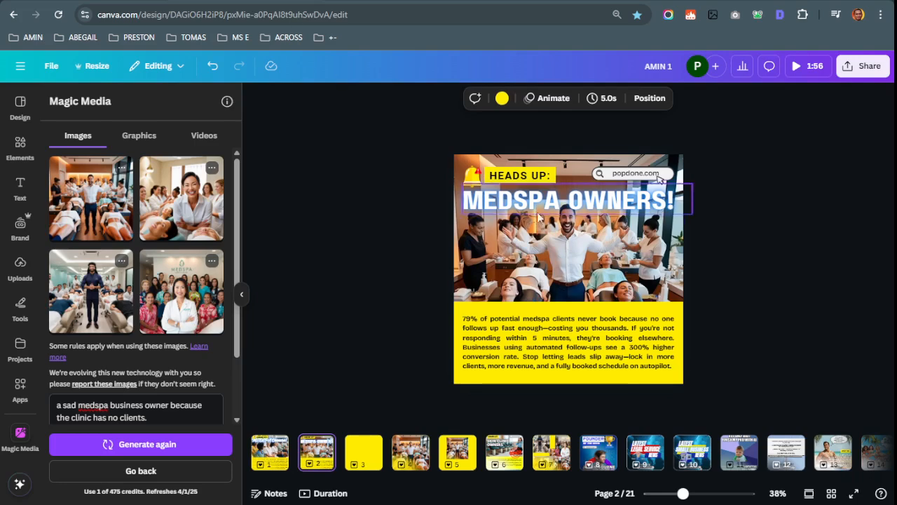
pyautogui.click(873, 66)
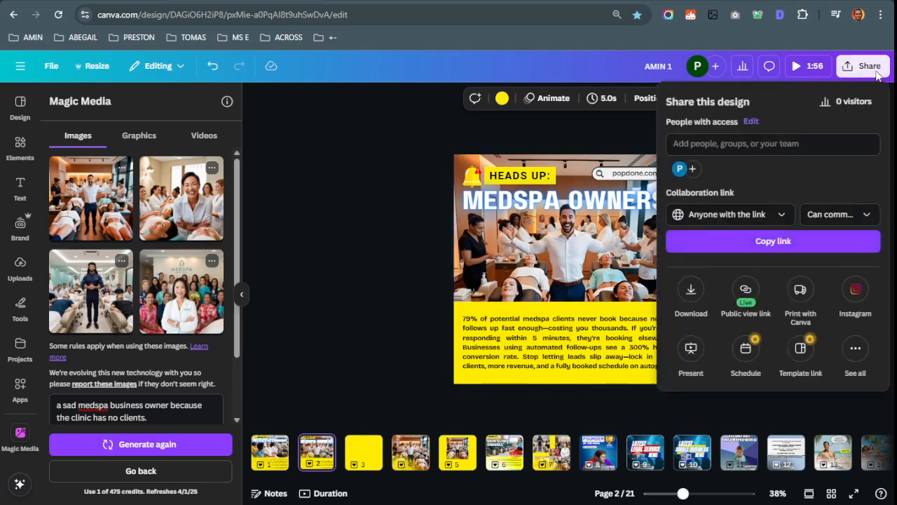
pyautogui.click(840, 214)
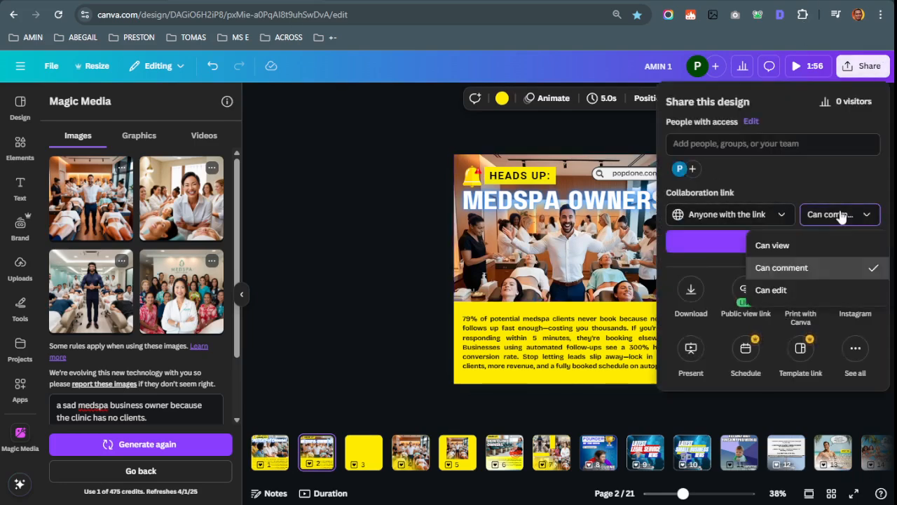
pyautogui.click(771, 291)
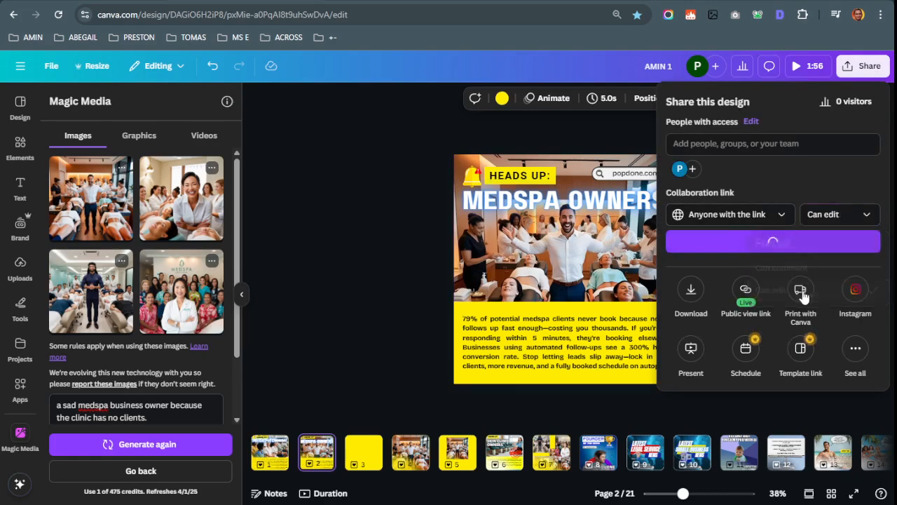
pyautogui.click(149, 1)
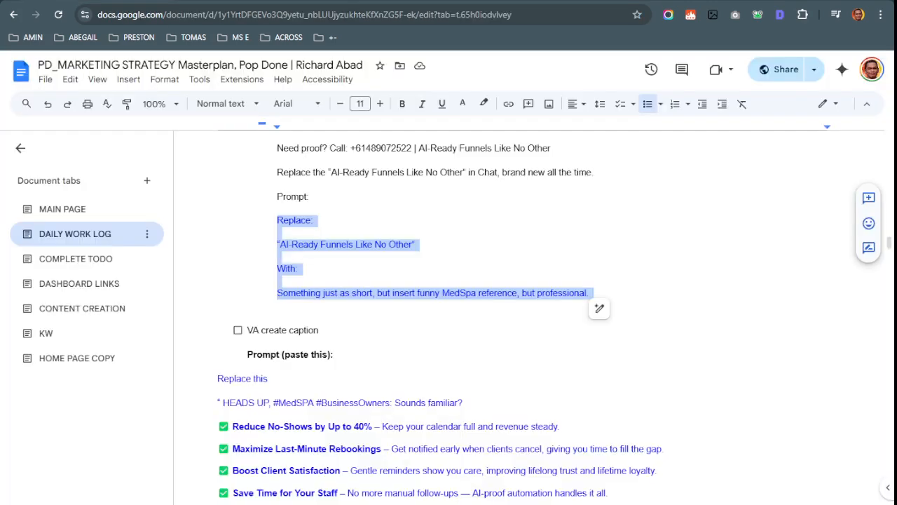
pyautogui.click(110, 285)
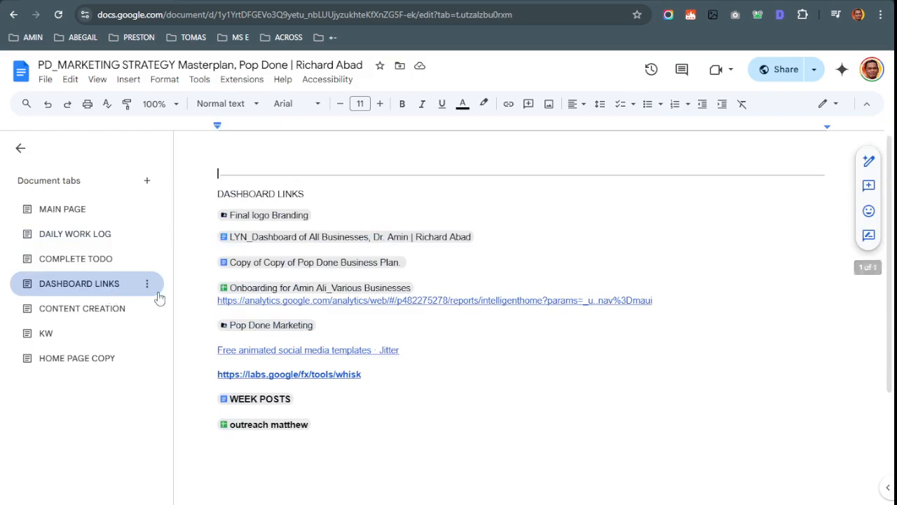
# Go to the CONTENT CREATION tab and scroll up to POST 1
pyautogui.click(89, 313)
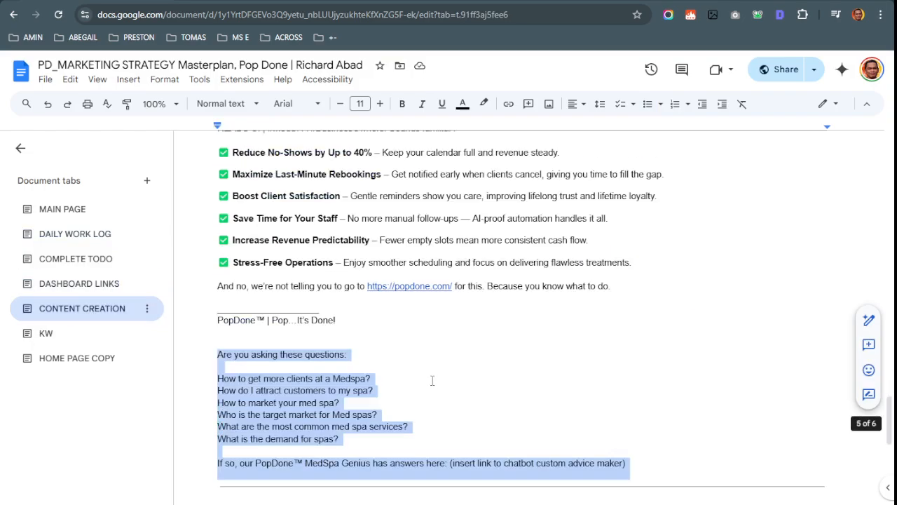
pyautogui.scroll(20, 425, 365)
pyautogui.scroll(5, 424, 364)
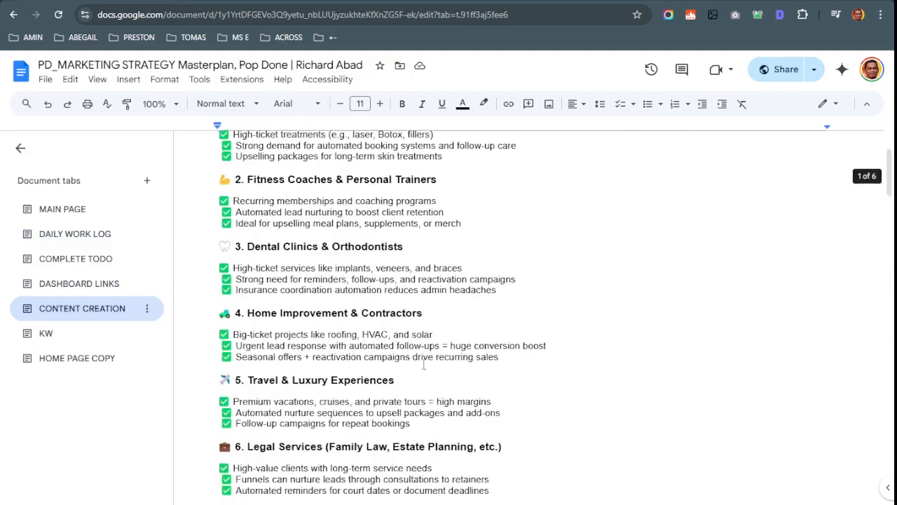
pyautogui.scroll(-20, 423, 367)
pyautogui.scroll(-5, 431, 361)
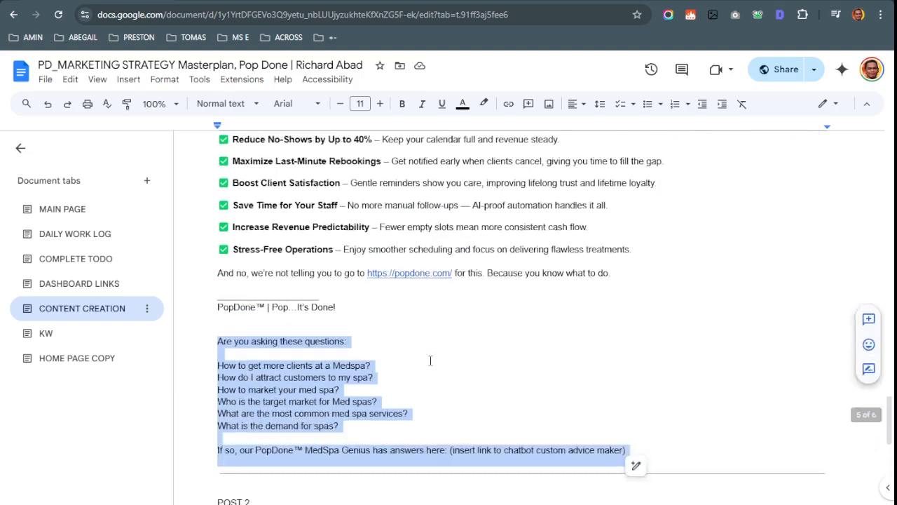
pyautogui.click(530, 377)
pyautogui.scroll(3, 360, 261)
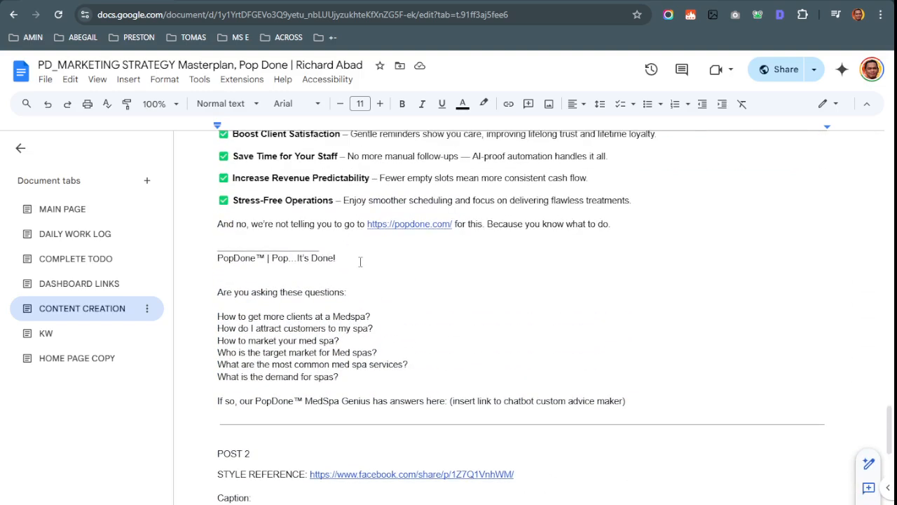
pyautogui.scroll(6, 337, 302)
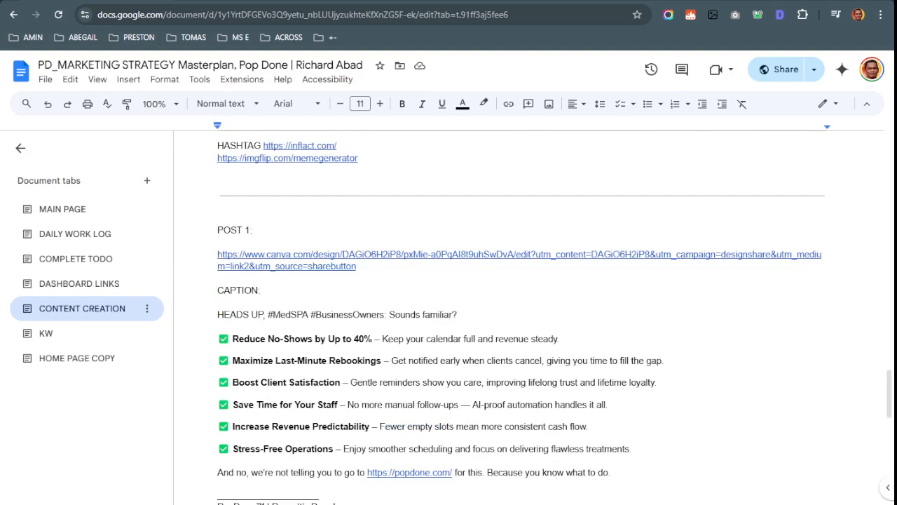
# Add a 'POST' heading above POST 1 followed by a horizontal line
pyautogui.click(282, 210)
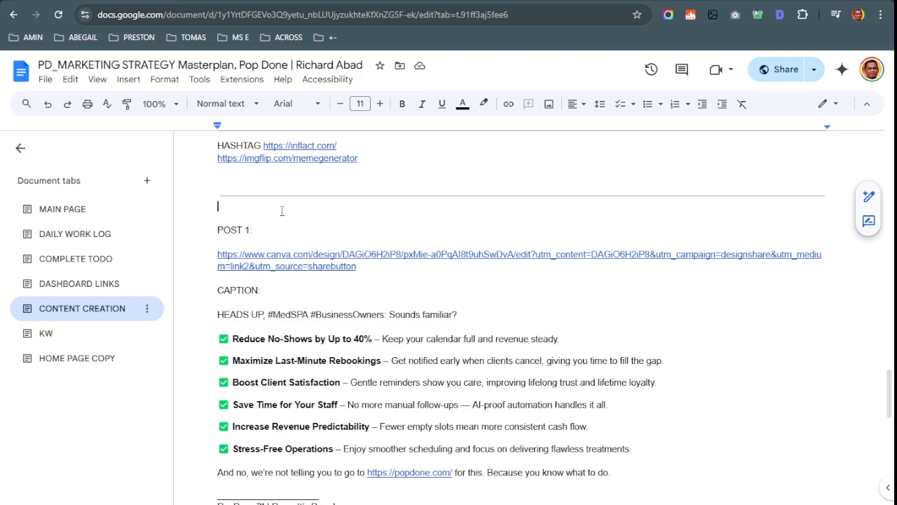
pyautogui.press('Return')
pyautogui.press('Return')
pyautogui.press('Up')
pyautogui.press('Up')
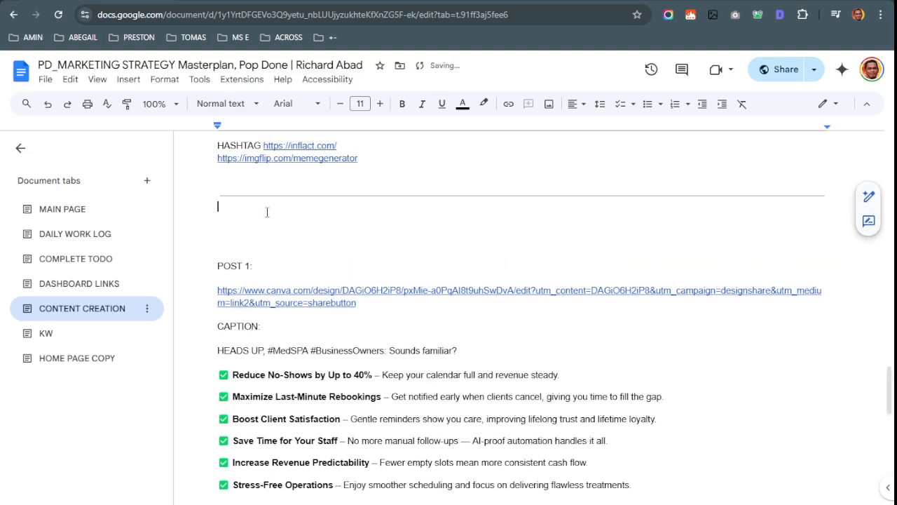
pyautogui.write('Va')
pyautogui.press('BackSpace')
pyautogui.write('PO')
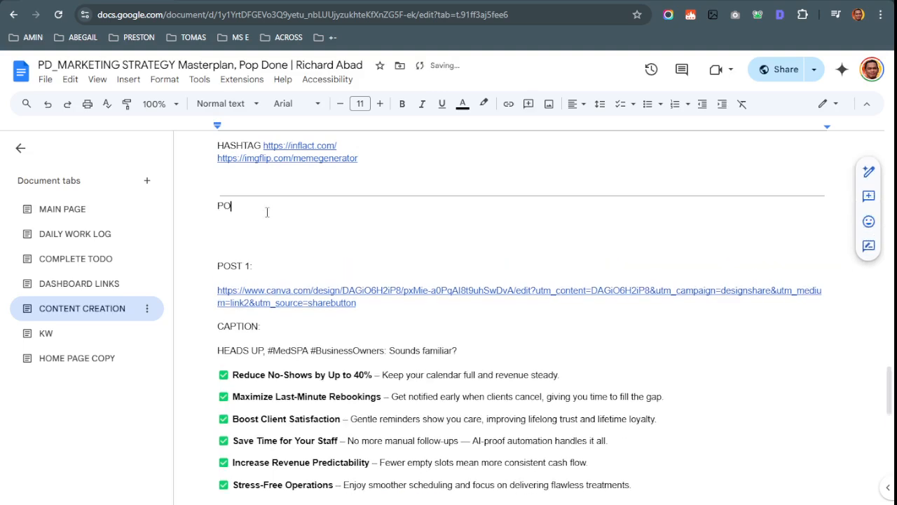
pyautogui.write('ST')
pyautogui.press('Return')
pyautogui.press('Return')
pyautogui.press('Return')
pyautogui.press('Return')
pyautogui.press('Return')
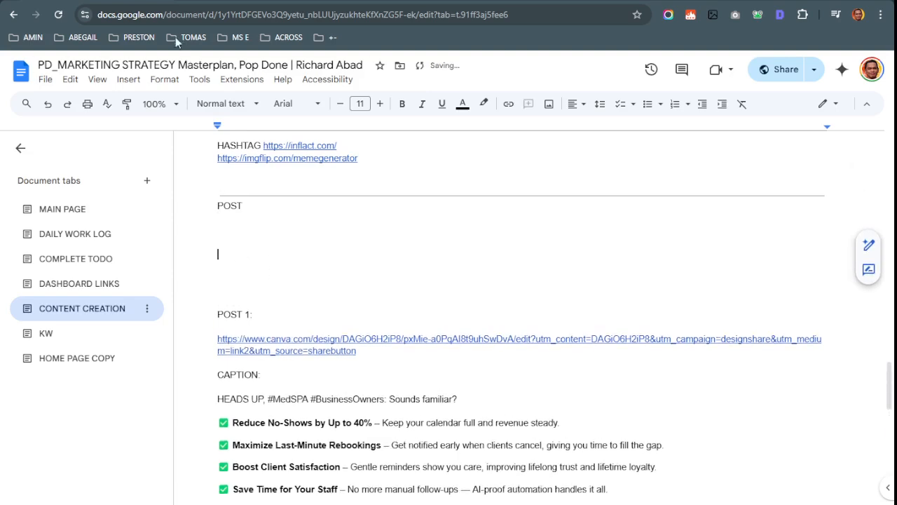
pyautogui.click(128, 79)
pyautogui.click(149, 200)
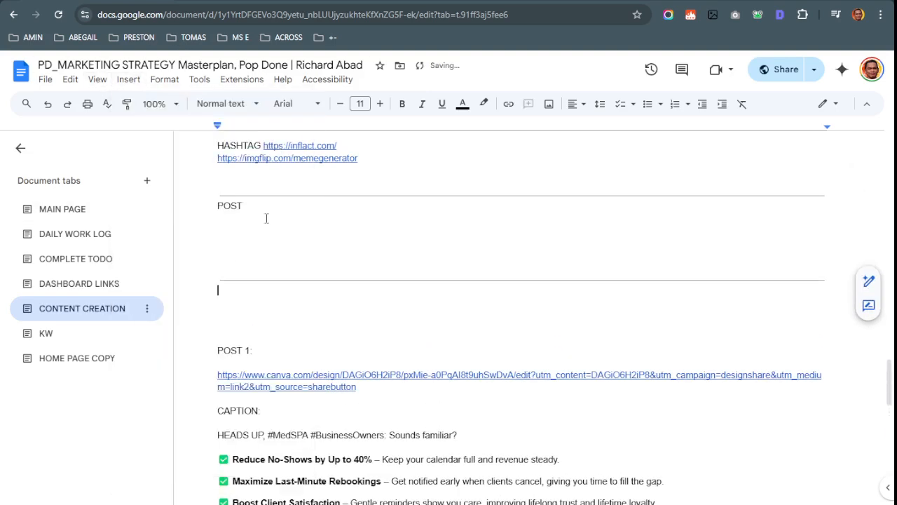
# Close Canva's Share panel, then tick 'VA create caption' in the DAILY WORK LOG tab
pyautogui.hotkey('ctrl', 'Tab')
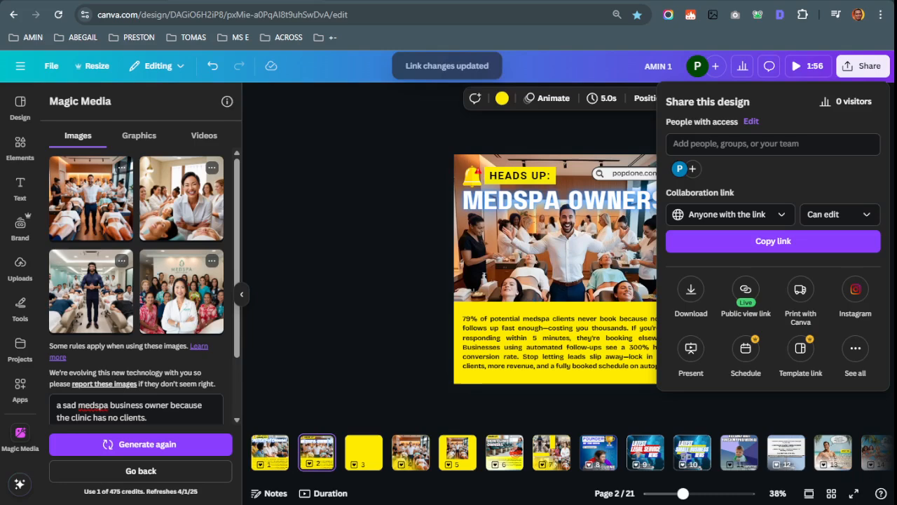
pyautogui.click(546, 132)
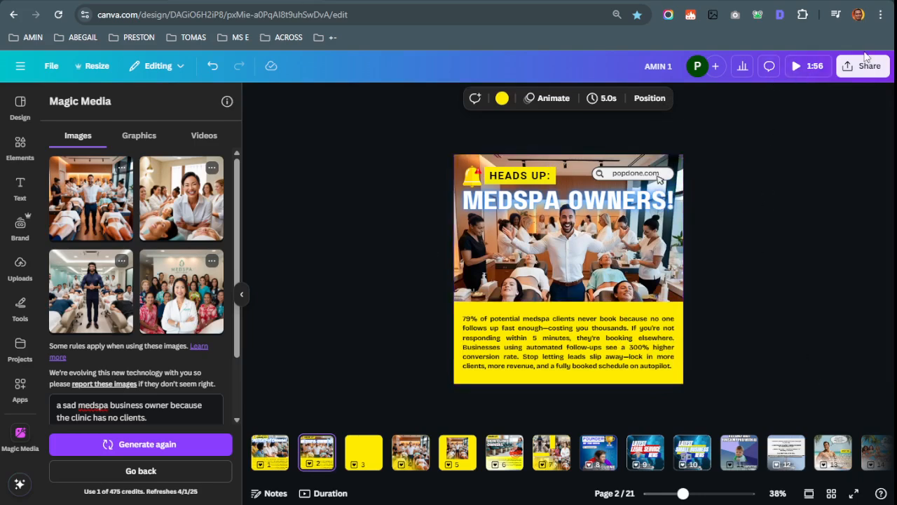
pyautogui.hotkey('ctrl', 'Tab')
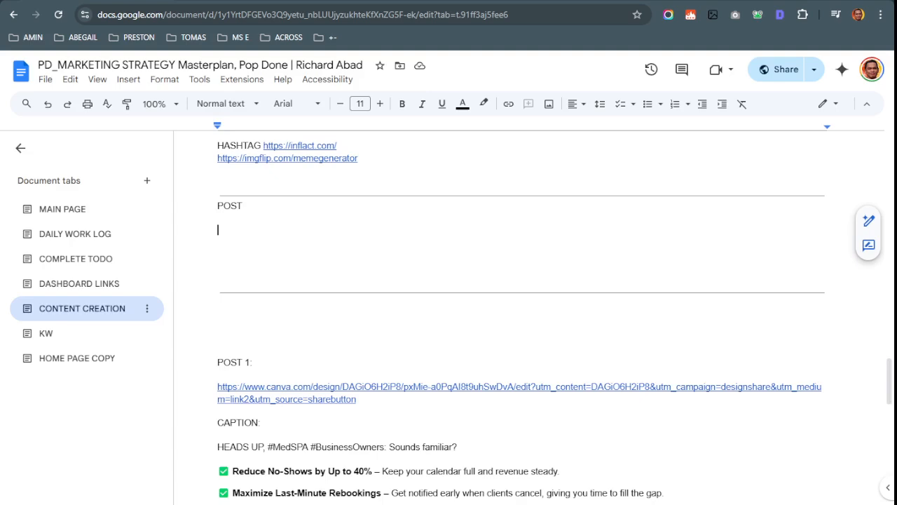
pyautogui.click(79, 260)
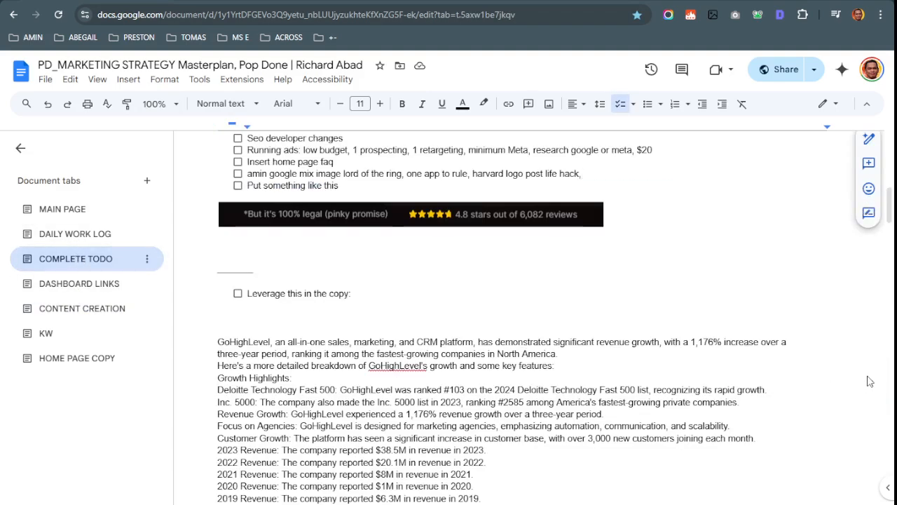
pyautogui.click(75, 234)
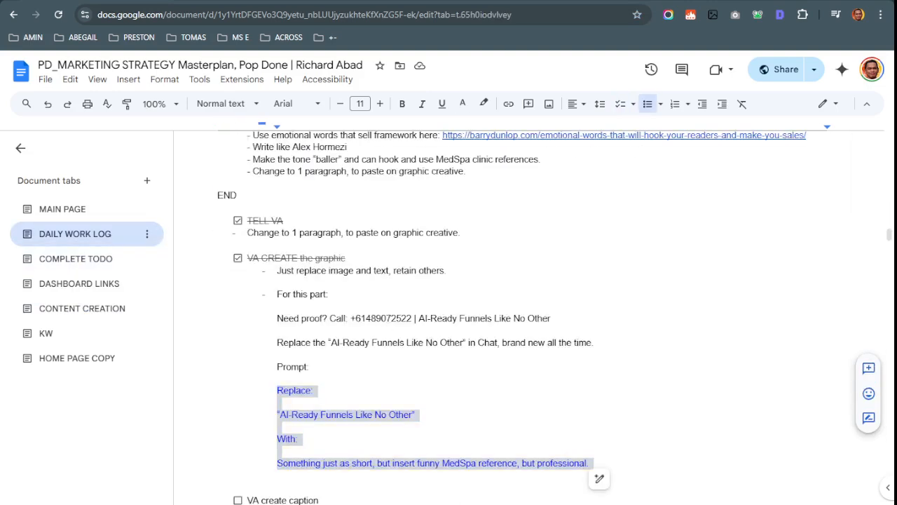
pyautogui.click(418, 309)
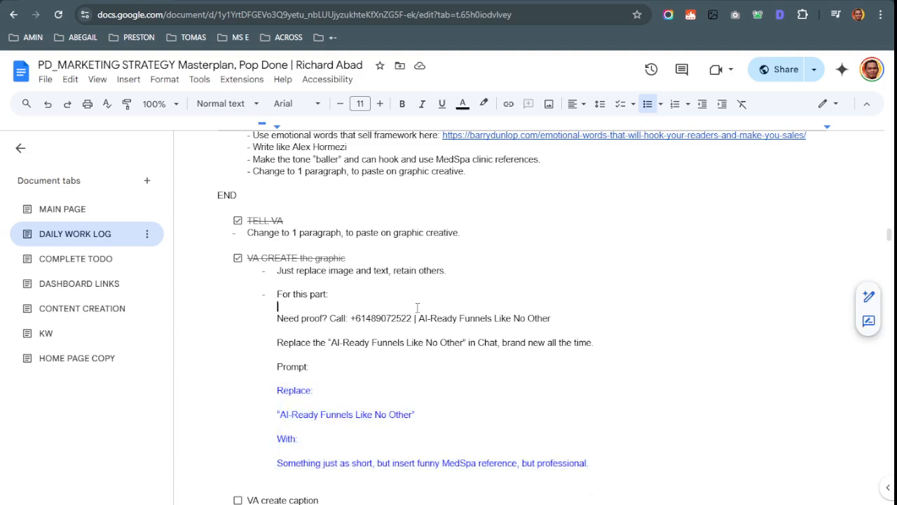
pyautogui.scroll(-3, 420, 316)
pyautogui.click(237, 377)
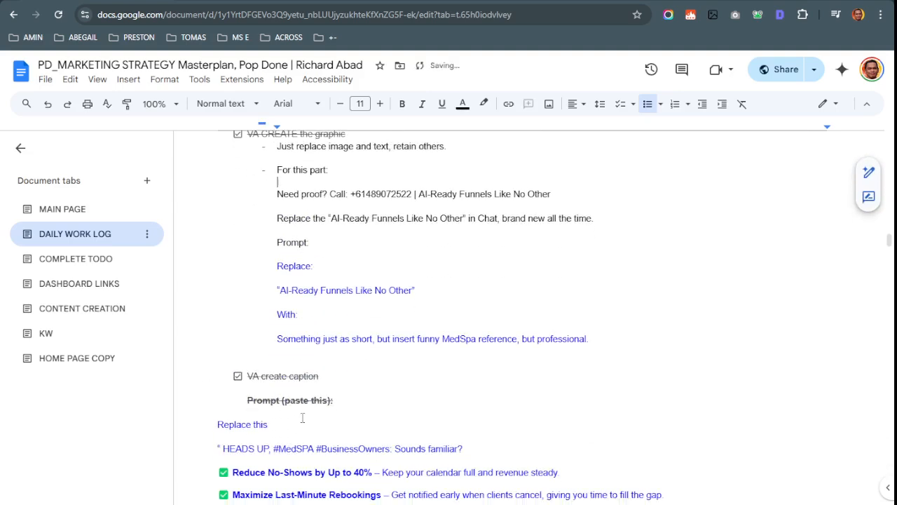
# Select the prompt text under 'Prompt (paste this):' through the signature block
pyautogui.scroll(-1, 303, 418)
pyautogui.click(206, 350)
pyautogui.scroll(-1, 207, 354)
pyautogui.scroll(-1, 207, 353)
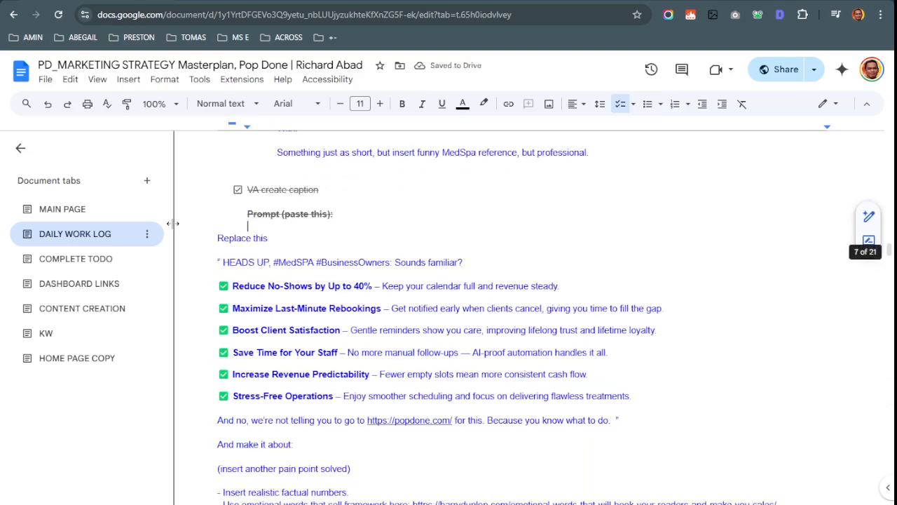
pyautogui.moveTo(206, 237); pyautogui.dragTo(388, 270)
pyautogui.scroll(-5, 388, 269)
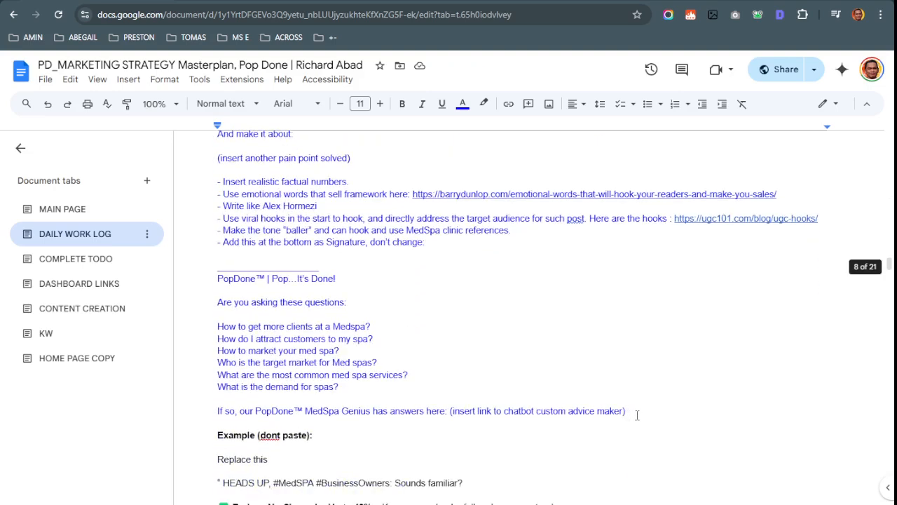
pyautogui.keyDown('shift'); pyautogui.click(641, 411); pyautogui.keyUp('shift')
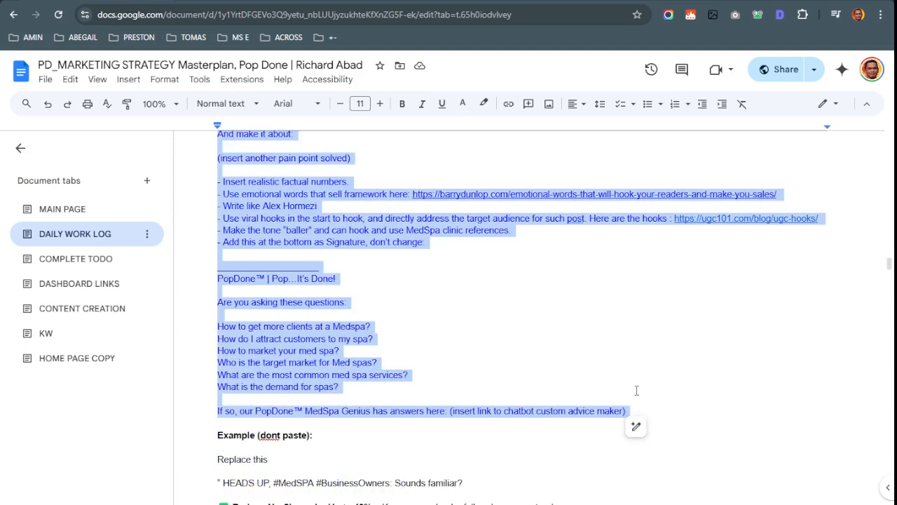
pyautogui.scroll(-2, 637, 390)
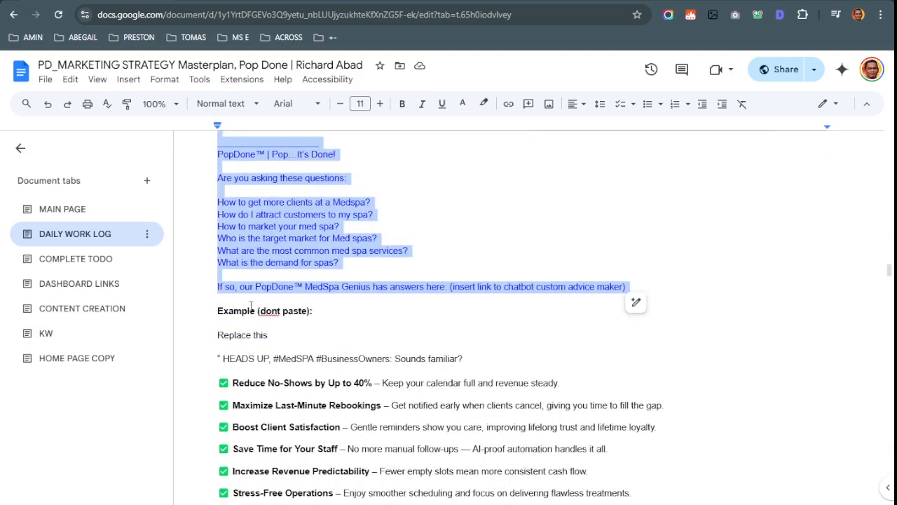
pyautogui.scroll(5, 402, 320)
pyautogui.scroll(-4, 401, 320)
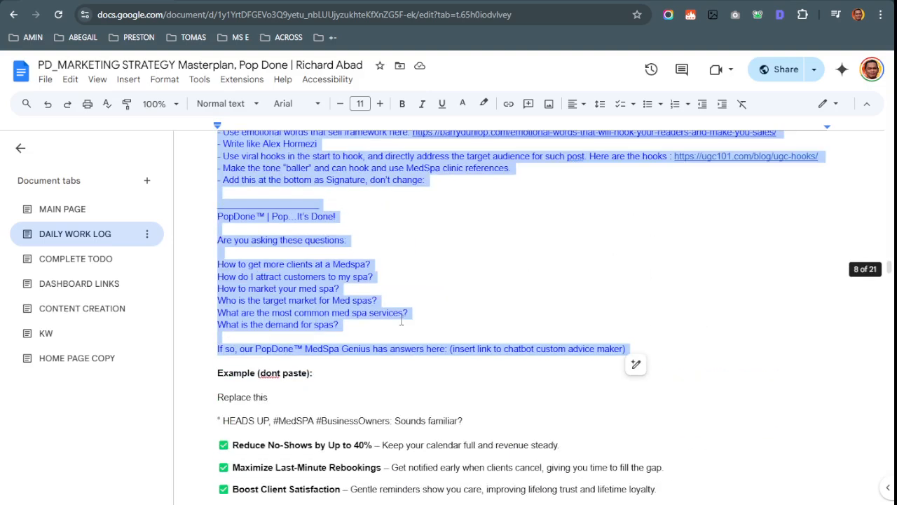
pyautogui.scroll(2, 402, 319)
# Highlight the '(insert another pain point solved)' placeholder lines in the prompt
pyautogui.click(301, 221)
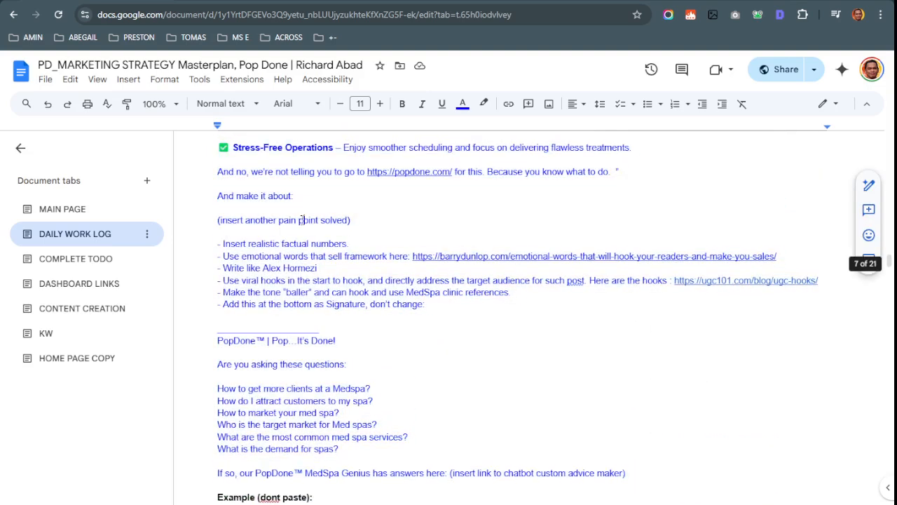
pyautogui.moveTo(201, 223)
pyautogui.mouseDown()
pyautogui.moveTo(374, 226)
pyautogui.moveTo(196, 223)
pyautogui.mouseUp()
pyautogui.click(307, 211)
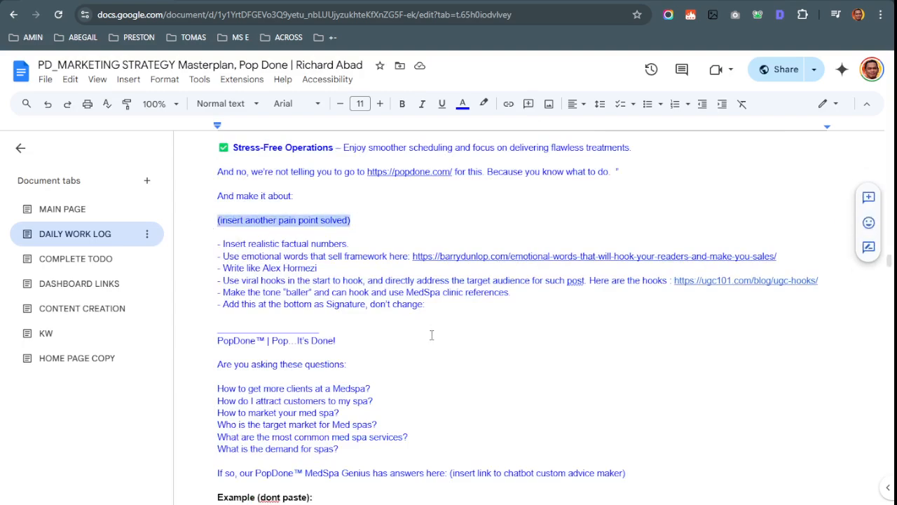
pyautogui.scroll(-2, 432, 337)
pyautogui.scroll(3, 431, 336)
pyautogui.click(270, 290)
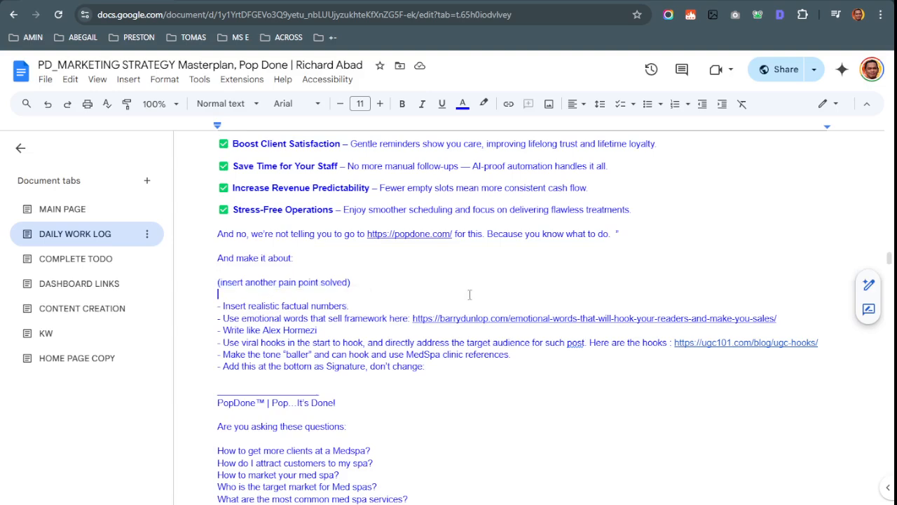
pyautogui.scroll(-2, 526, 370)
pyautogui.moveTo(478, 413); pyautogui.dragTo(593, 412)
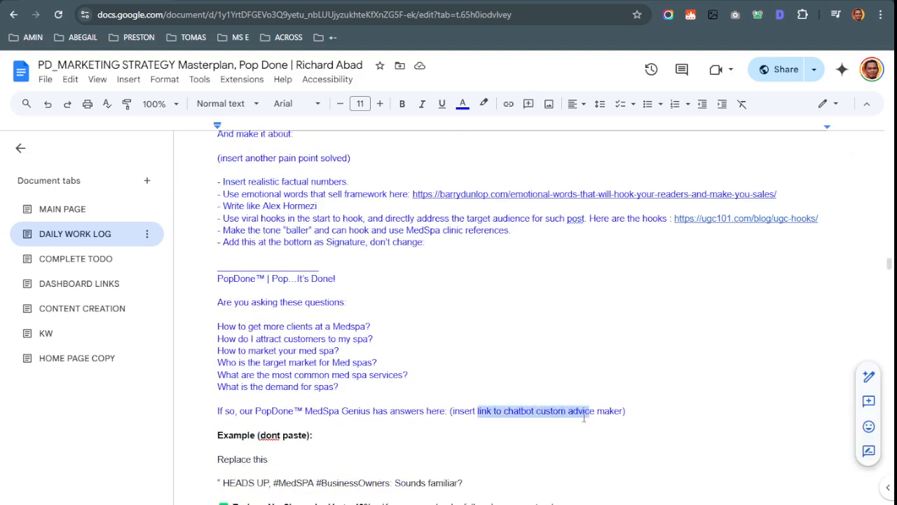
pyautogui.scroll(-3, 564, 414)
pyautogui.scroll(-1, 493, 421)
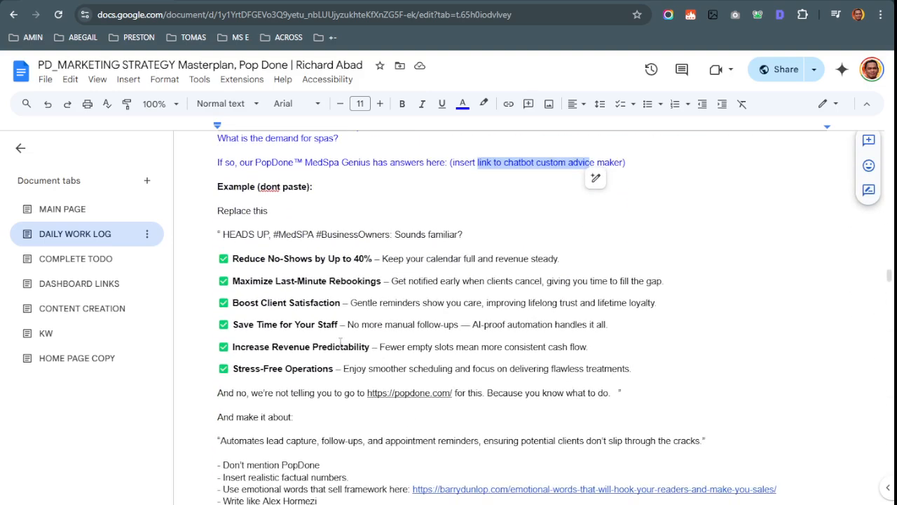
pyautogui.scroll(4, 341, 342)
pyautogui.scroll(-6, 341, 343)
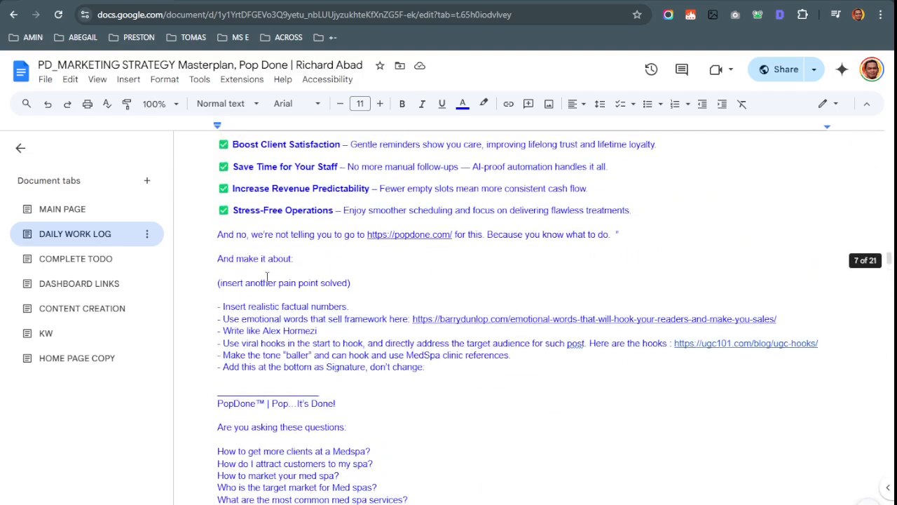
pyautogui.scroll(2, 271, 280)
pyautogui.scroll(-2, 271, 238)
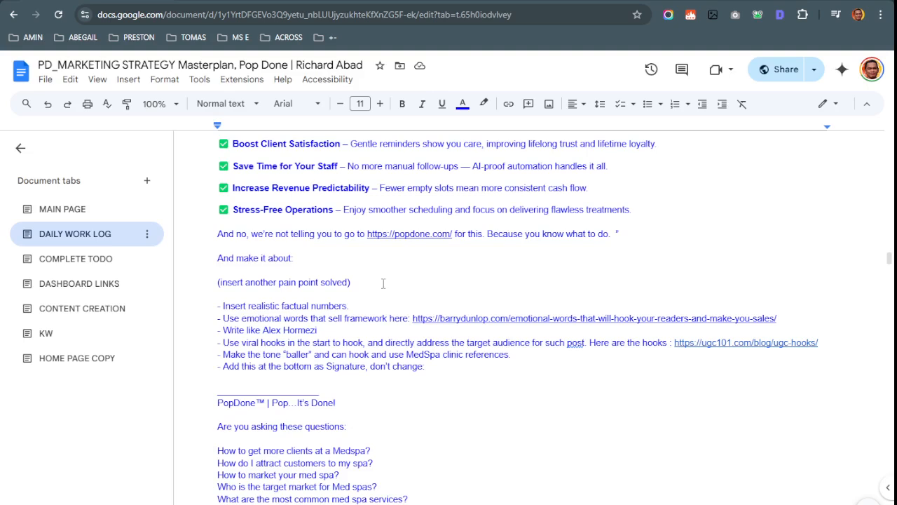
pyautogui.moveTo(383, 284); pyautogui.dragTo(184, 285)
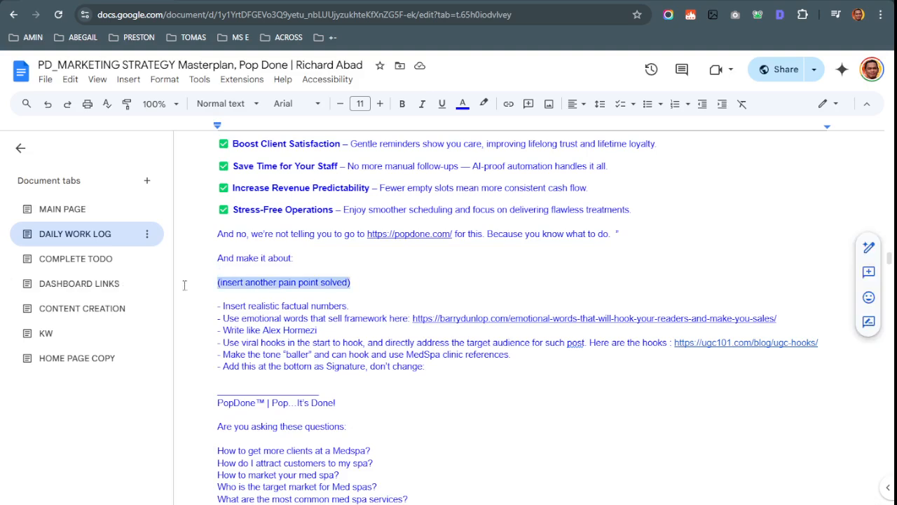
pyautogui.click(436, 284)
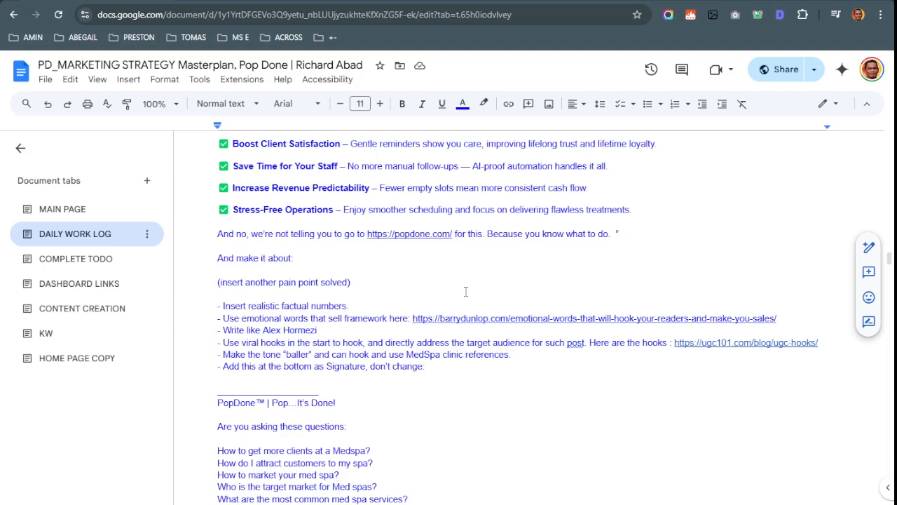
# Select the template from 'Replace this' down to the chatbot link placeholder line
pyautogui.scroll(5, 465, 291)
pyautogui.scroll(-5, 466, 291)
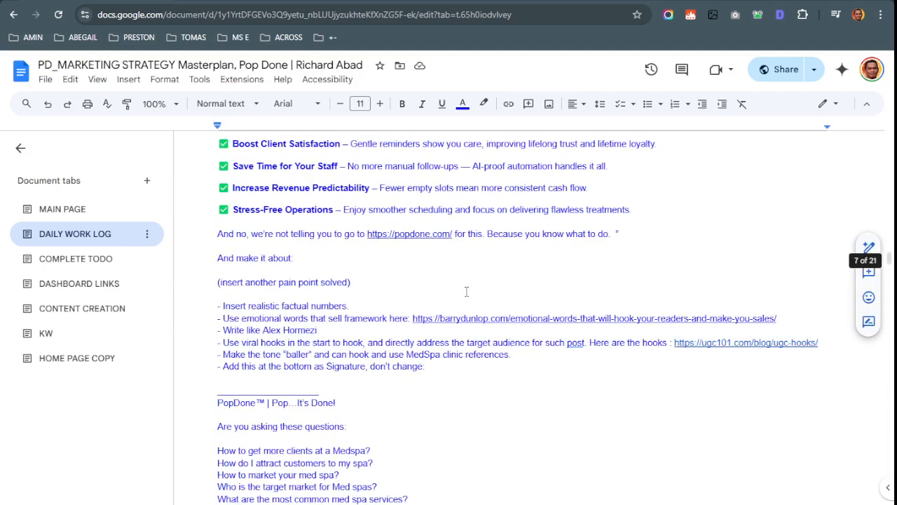
pyautogui.scroll(-2, 466, 291)
pyautogui.moveTo(218, 159); pyautogui.dragTo(368, 156)
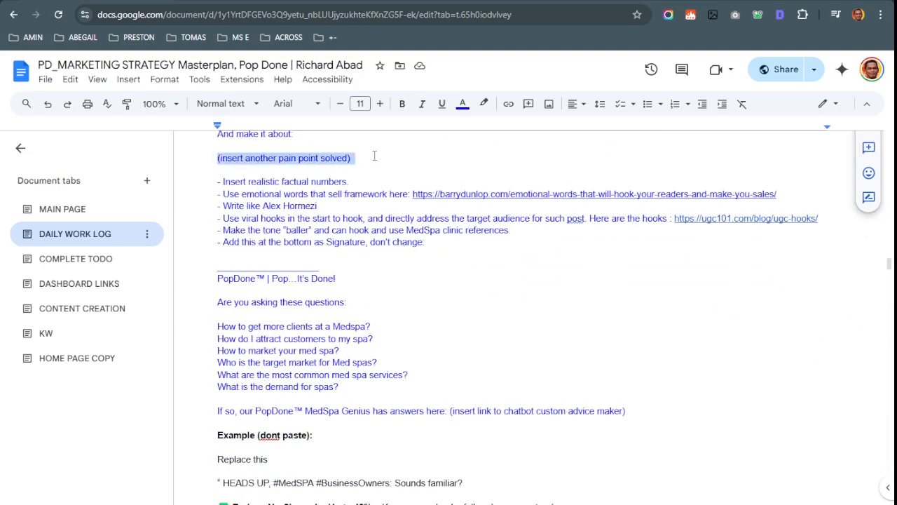
pyautogui.scroll(-2, 298, 415)
pyautogui.scroll(-2, 241, 288)
pyautogui.click(243, 300)
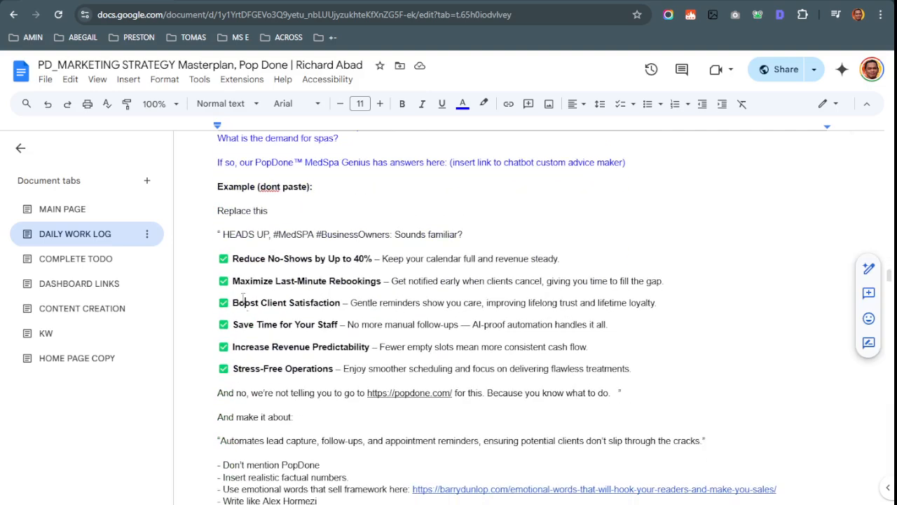
pyautogui.click(220, 214)
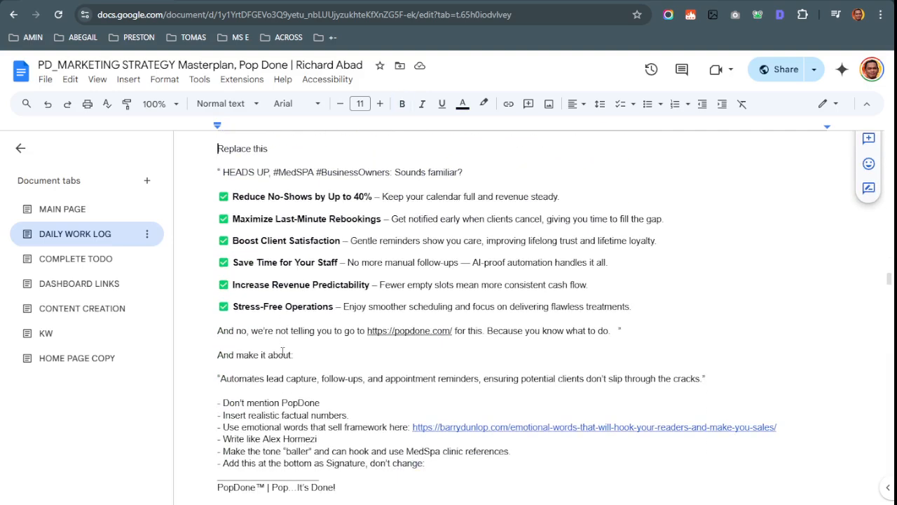
pyautogui.scroll(-2, 463, 283)
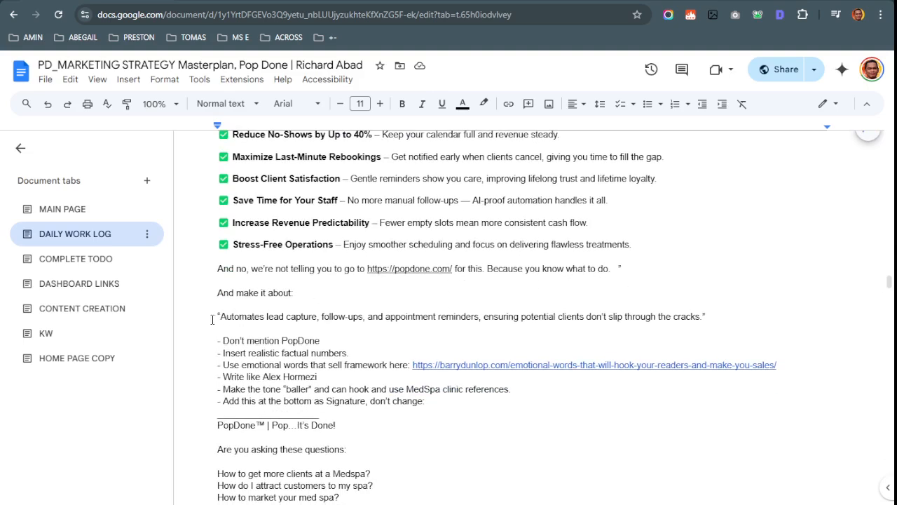
pyautogui.moveTo(214, 318); pyautogui.dragTo(673, 316)
pyautogui.scroll(4, 214, 291)
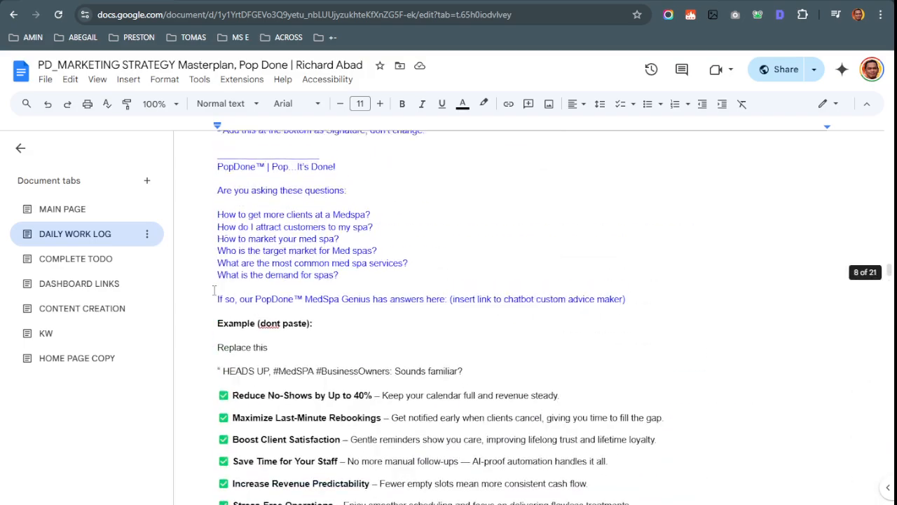
pyautogui.scroll(5, 214, 291)
pyautogui.scroll(-2, 328, 359)
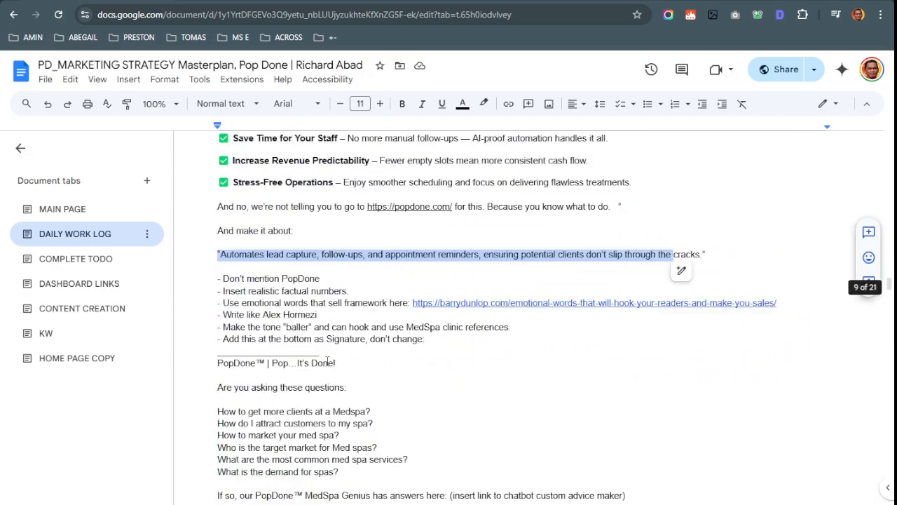
pyautogui.scroll(-3, 327, 360)
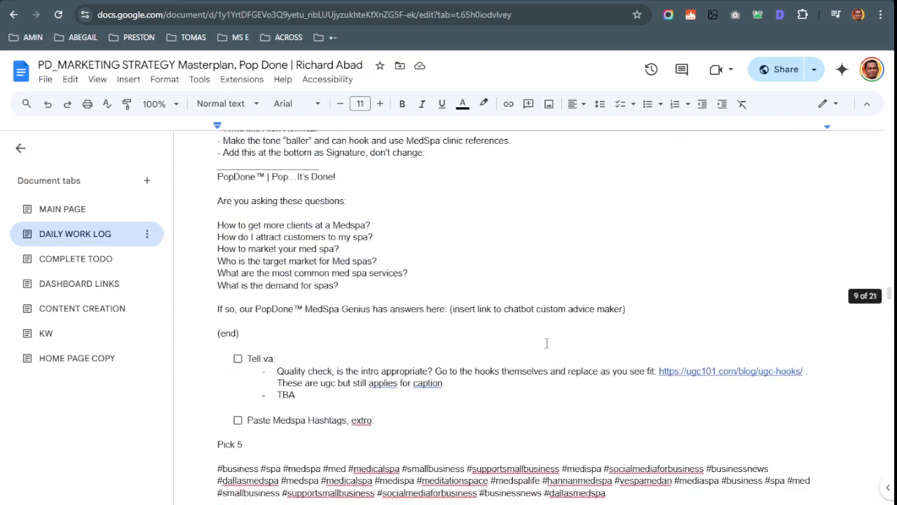
pyautogui.moveTo(658, 303); pyautogui.dragTo(450, 309)
pyautogui.click(252, 335)
pyautogui.scroll(10, 210, 225)
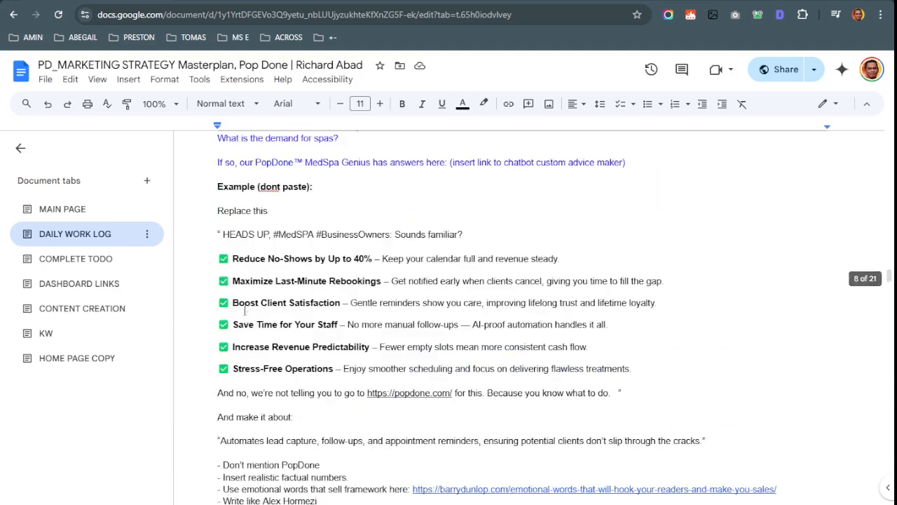
pyautogui.scroll(2, 230, 208)
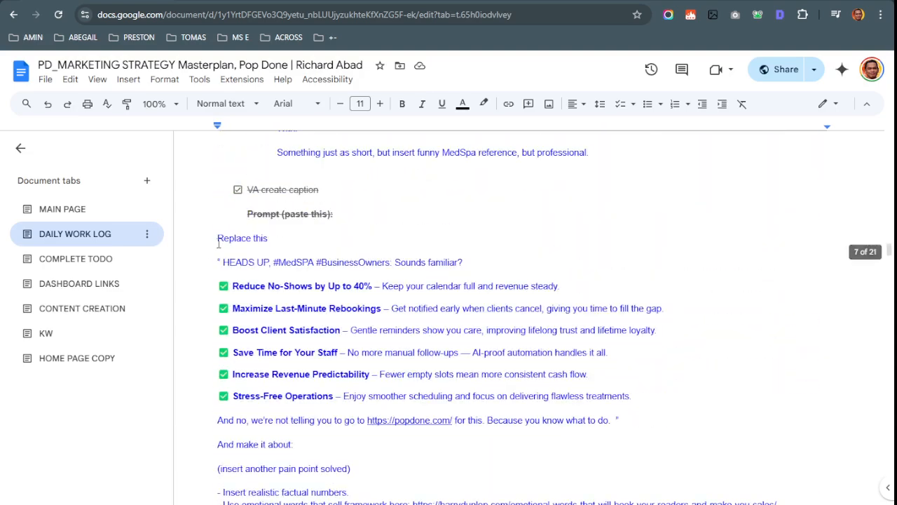
pyautogui.moveTo(218, 235); pyautogui.dragTo(470, 258)
pyautogui.scroll(-3, 359, 303)
pyautogui.scroll(-4, 359, 302)
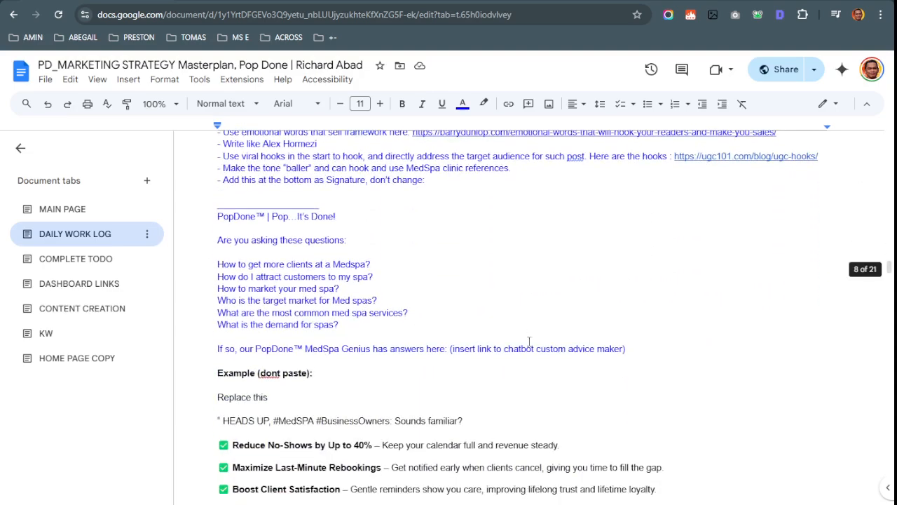
# Send the caption prompt template to ChatGPT in place of the old unsent text
pyautogui.keyDown('shift'); pyautogui.click(634, 349); pyautogui.keyUp('shift')
pyautogui.hotkey('alt', 'Tab')
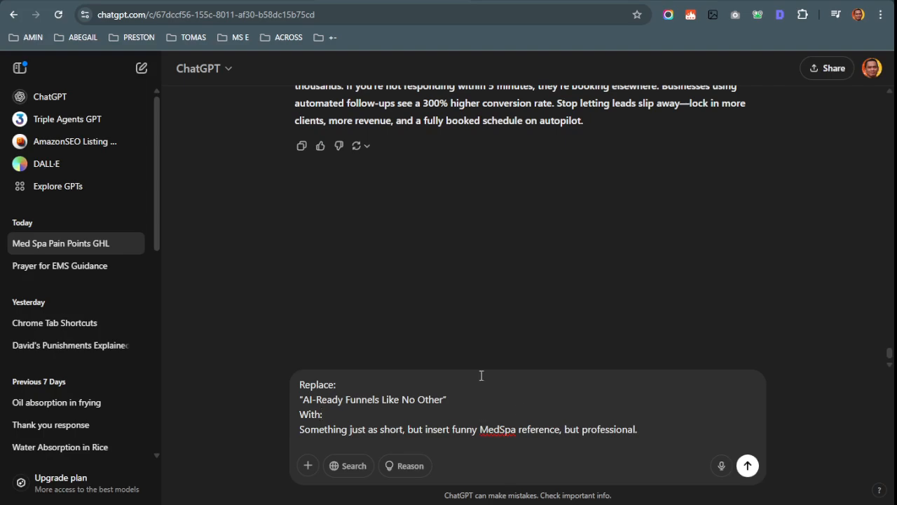
pyautogui.moveTo(481, 376); pyautogui.dragTo(483, 436)
pyautogui.press('Return')
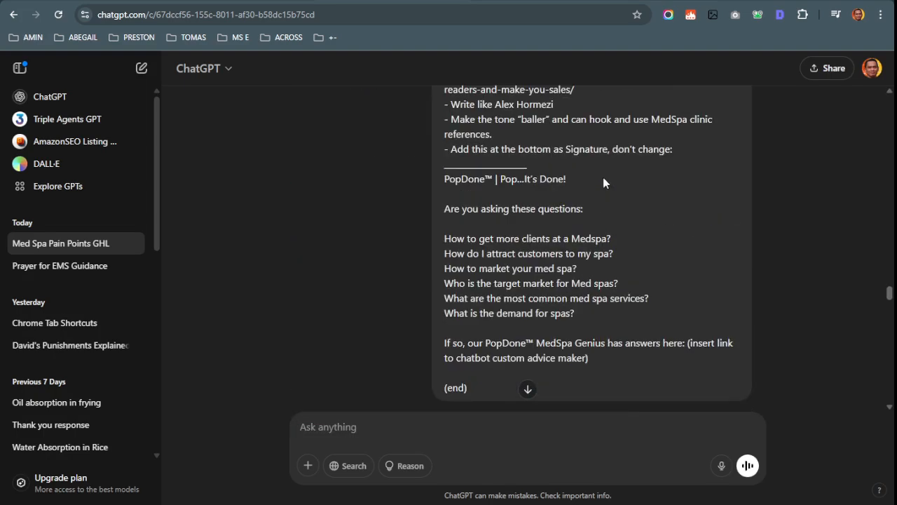
pyautogui.scroll(15, 574, 203)
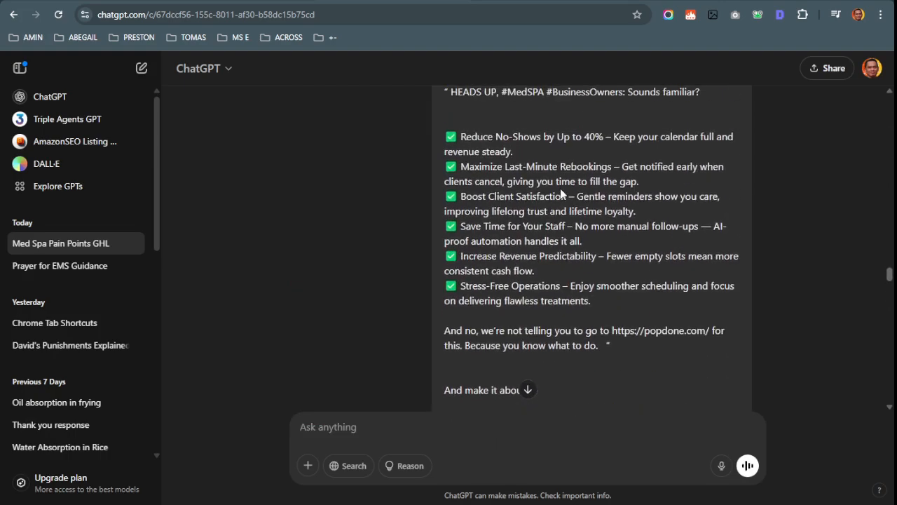
pyautogui.scroll(-10, 506, 214)
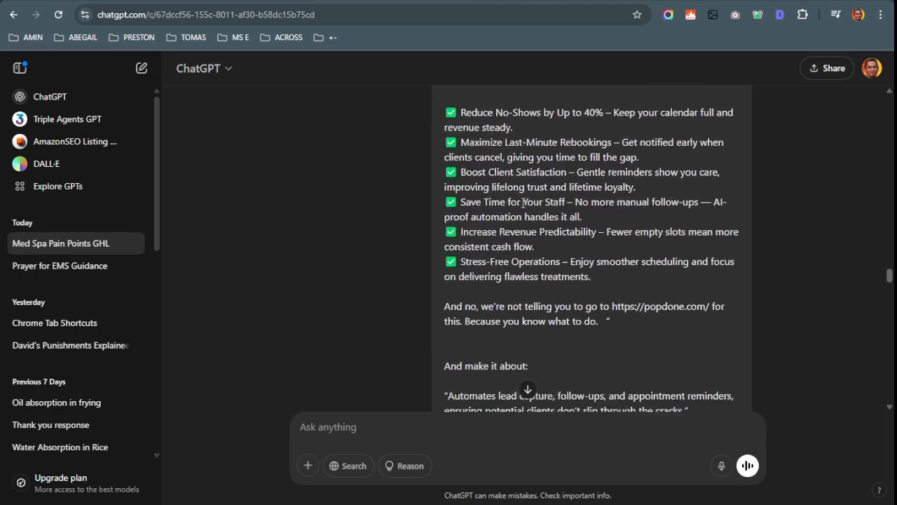
pyautogui.scroll(-4, 522, 203)
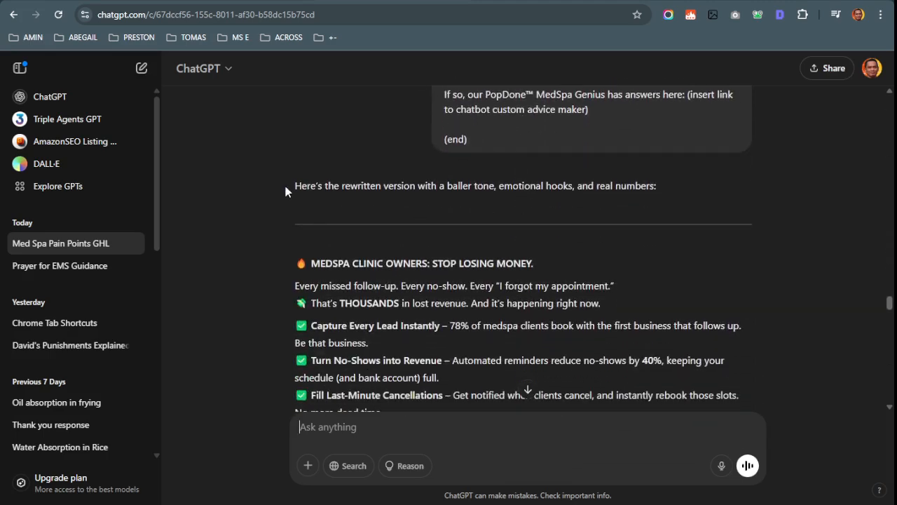
# Select the PopDone™ signature and question list in ChatGPT's rewritten reply
pyautogui.moveTo(286, 188); pyautogui.dragTo(450, 205)
pyautogui.click(501, 260)
pyautogui.moveTo(292, 264); pyautogui.dragTo(439, 270)
pyautogui.scroll(-2, 450, 263)
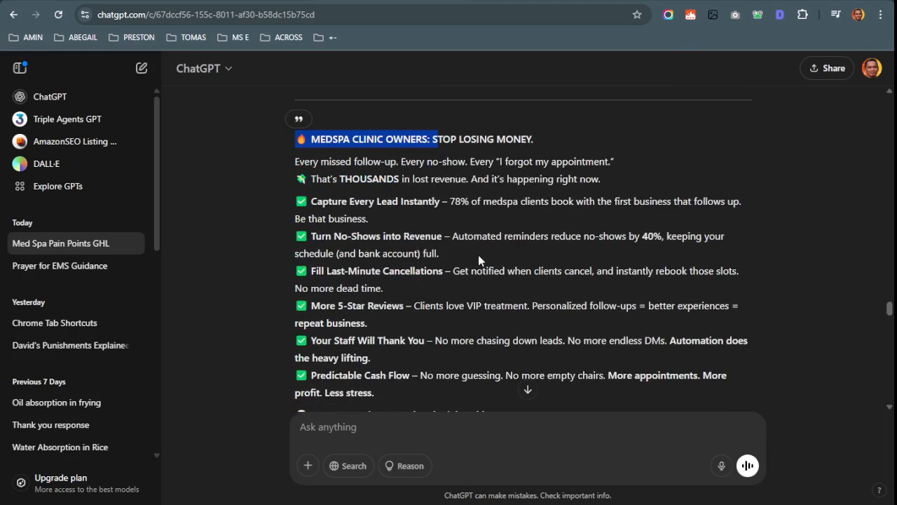
pyautogui.scroll(-1, 484, 252)
pyautogui.scroll(-2, 507, 249)
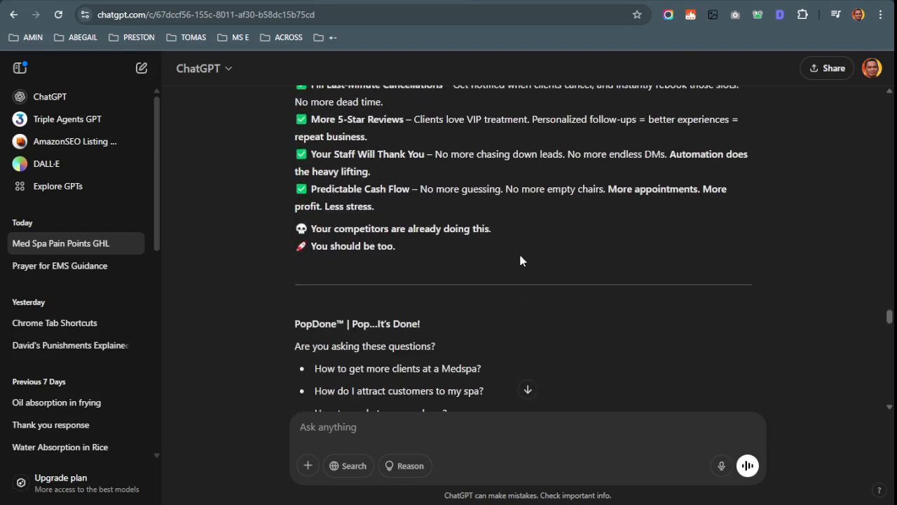
pyautogui.scroll(-2, 524, 259)
pyautogui.scroll(1, 525, 263)
pyautogui.scroll(-2, 524, 264)
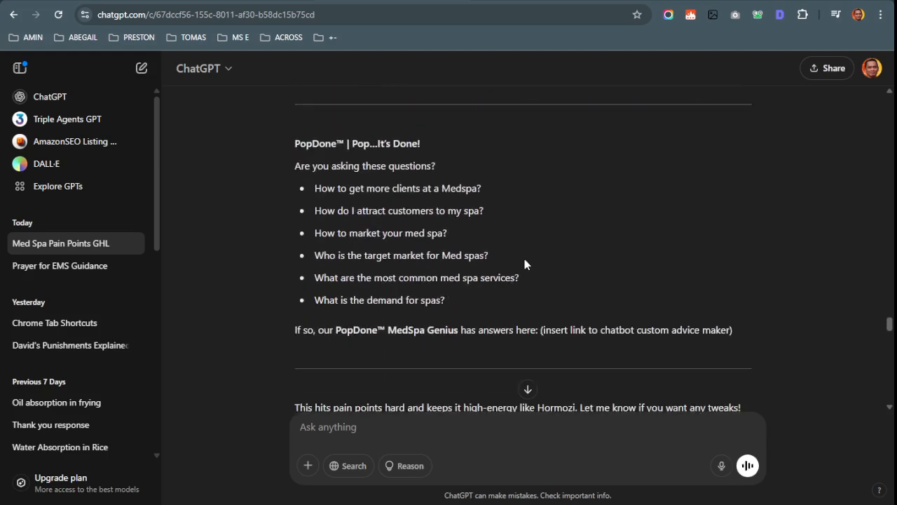
pyautogui.keyDown('shift'); pyautogui.click(747, 324); pyautogui.keyUp('shift')
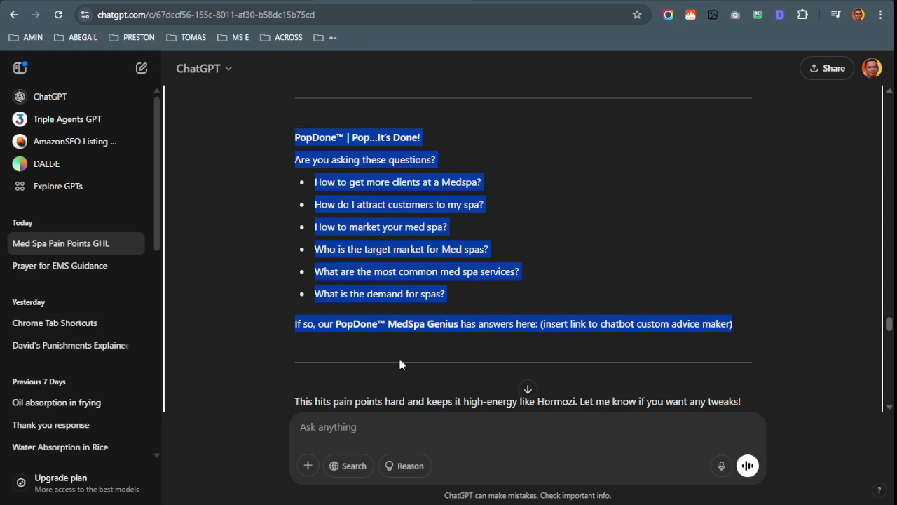
pyautogui.hotkey('ctrl', 'Tab')
pyautogui.hotkey('ctrl', 'Tab')
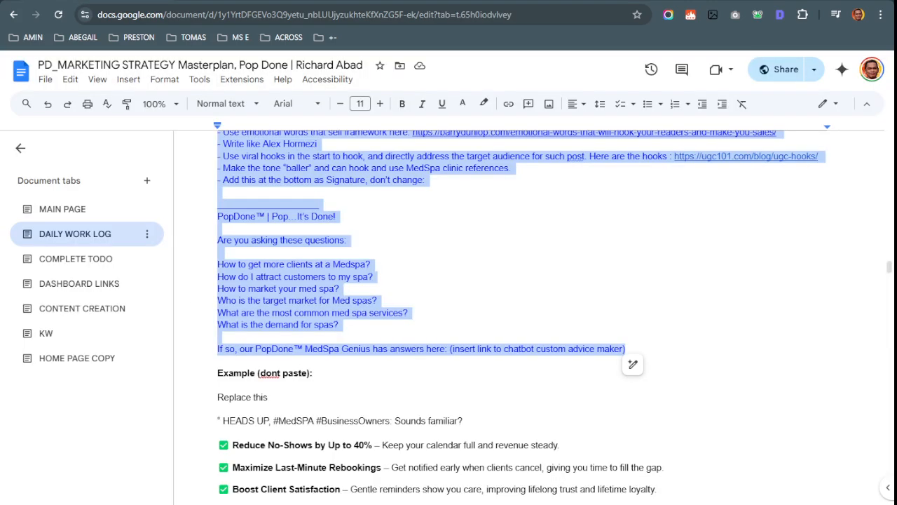
# Review the Daily Work Log's quality-check and HEADS UP lines and preview the ugc101 hooks link
pyautogui.scroll(-2, 353, 256)
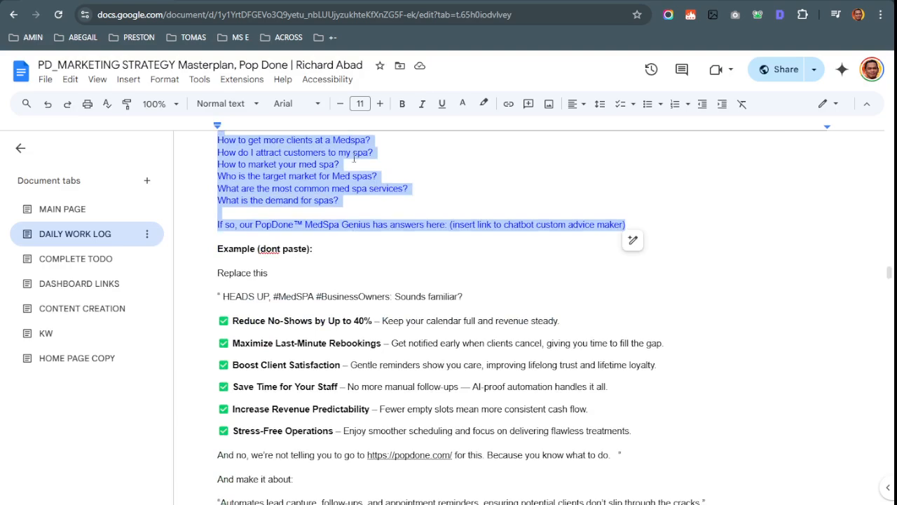
pyautogui.click(292, 235)
pyautogui.scroll(-3, 296, 240)
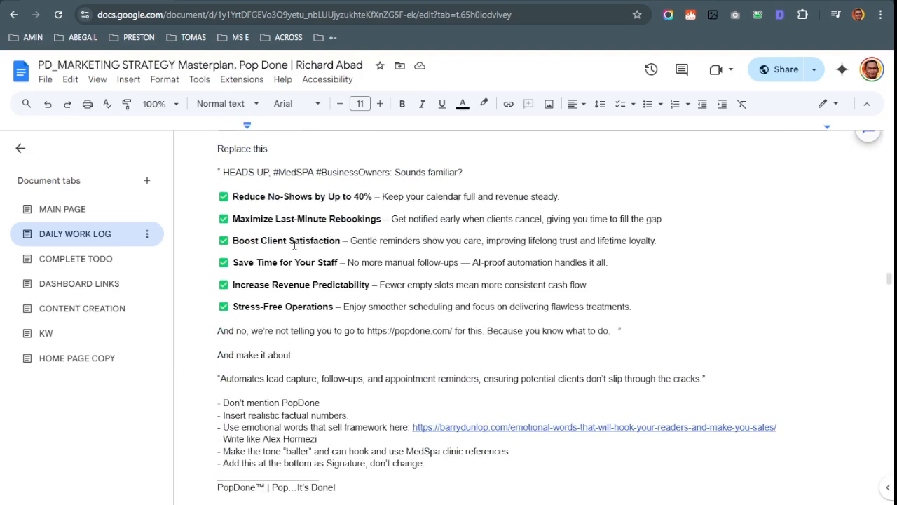
pyautogui.scroll(-5, 298, 240)
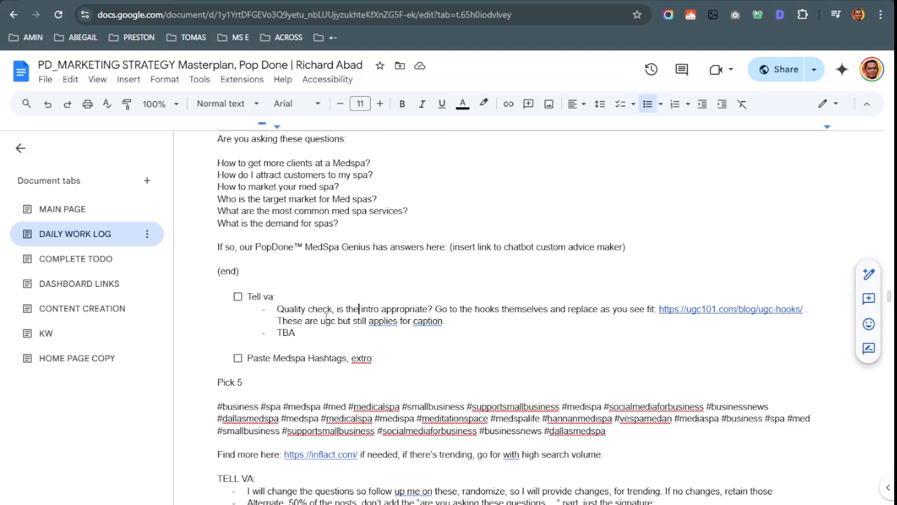
pyautogui.moveTo(320, 320); pyautogui.dragTo(397, 316)
pyautogui.click(398, 314)
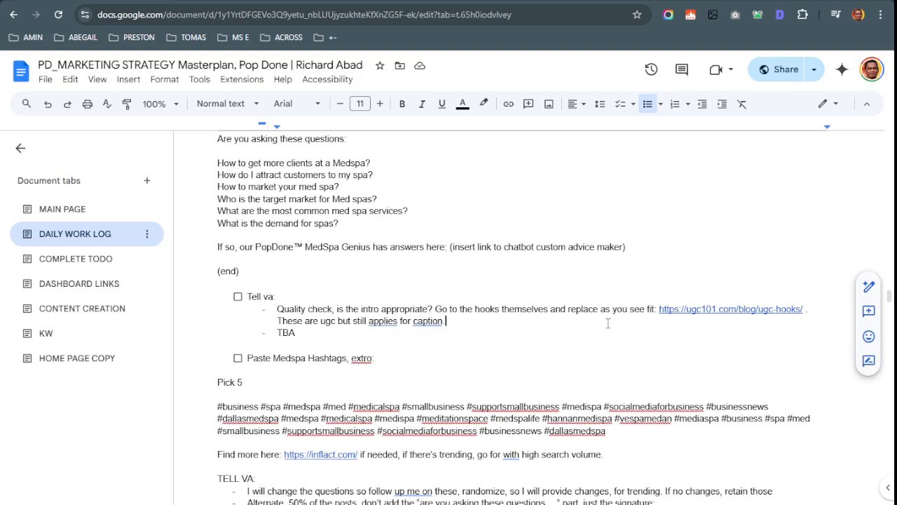
pyautogui.click(751, 311)
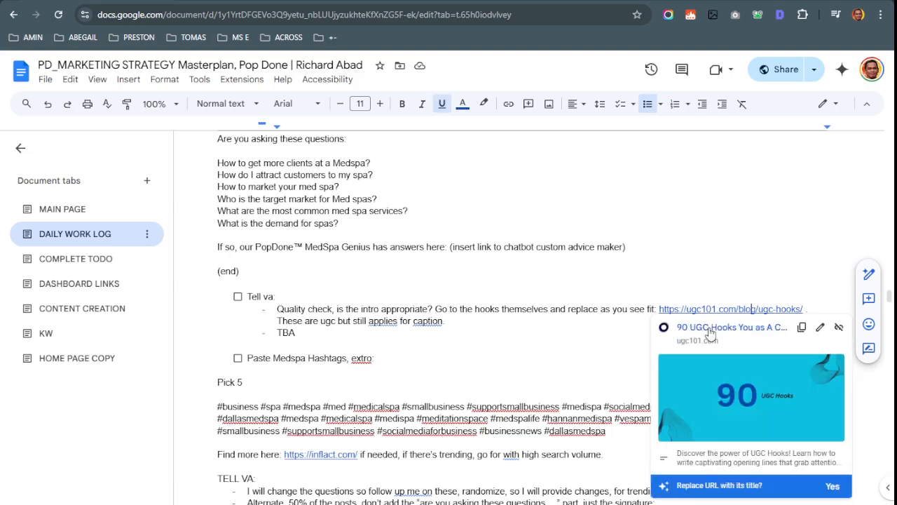
pyautogui.scroll(3, 284, 276)
pyautogui.scroll(2, 284, 277)
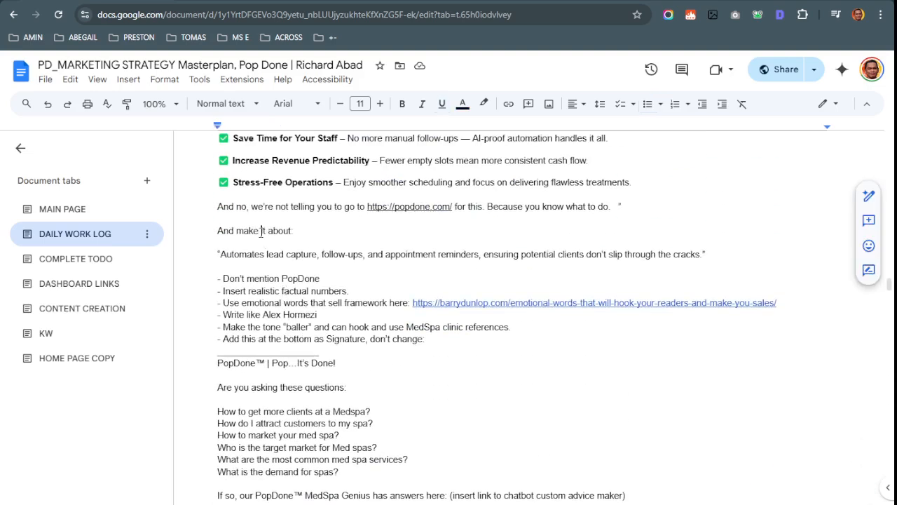
pyautogui.moveTo(221, 172); pyautogui.dragTo(476, 174)
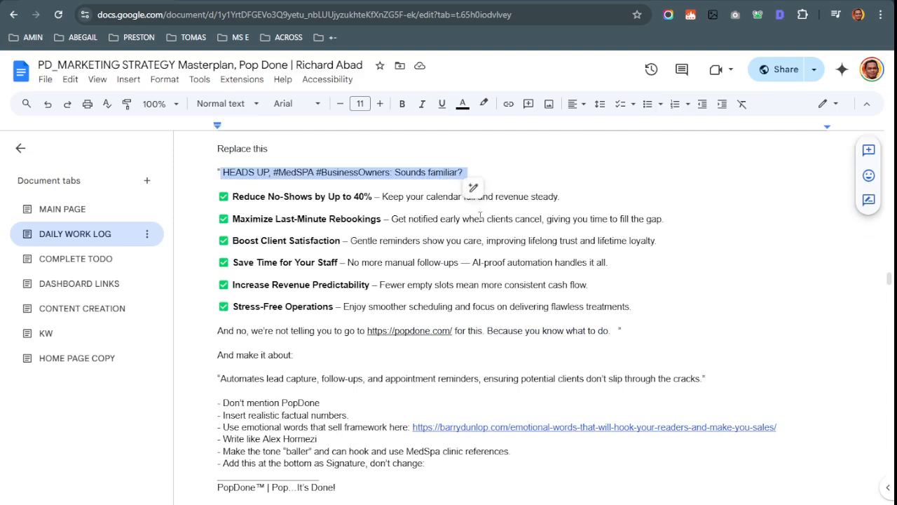
pyautogui.scroll(-4, 703, 292)
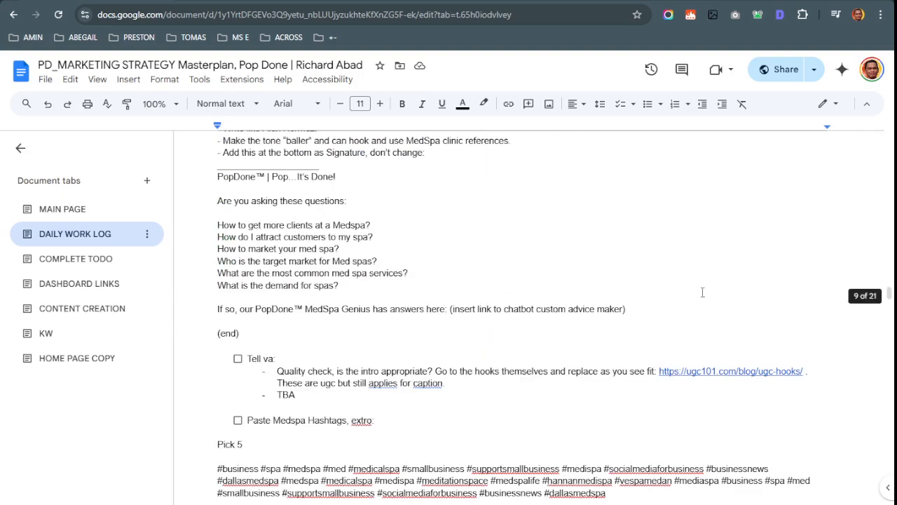
pyautogui.click(724, 369)
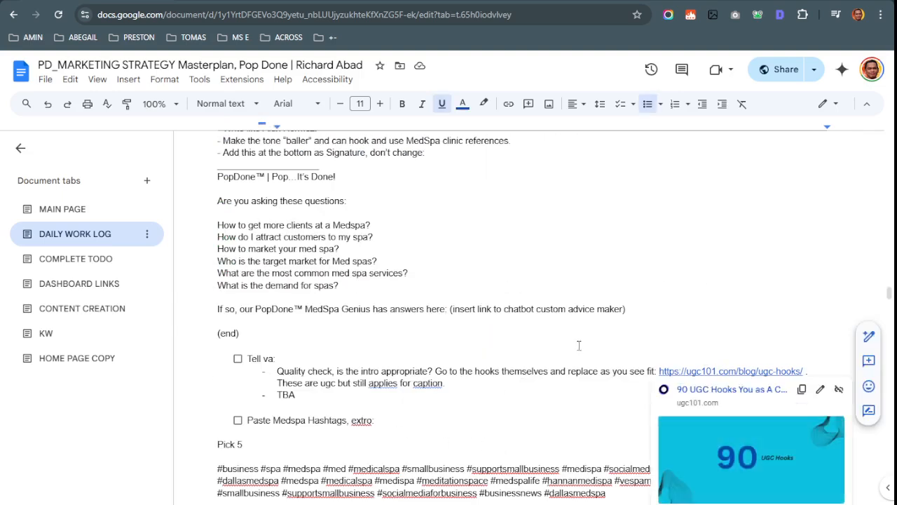
# Recheck the ugc101 hooks link preview, close it, and tick the 'Tell va' checkbox
pyautogui.scroll(1, 665, 371)
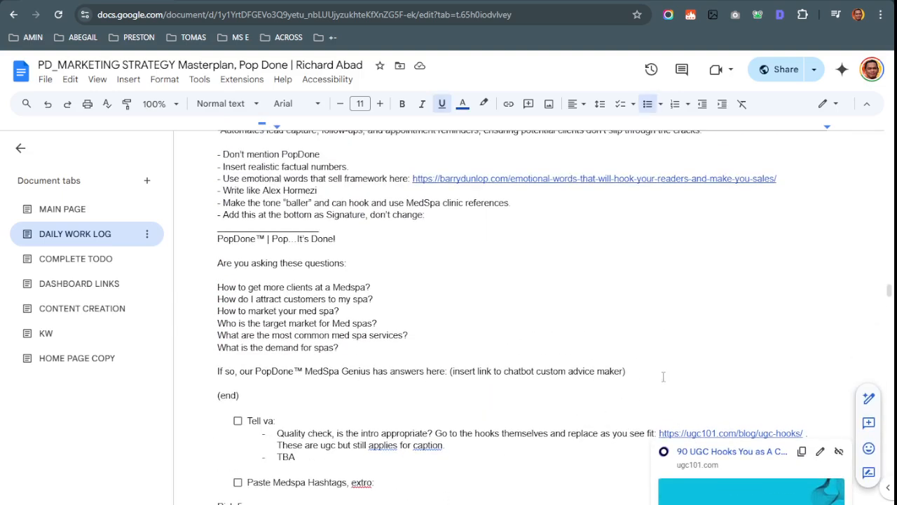
pyautogui.scroll(3, 545, 324)
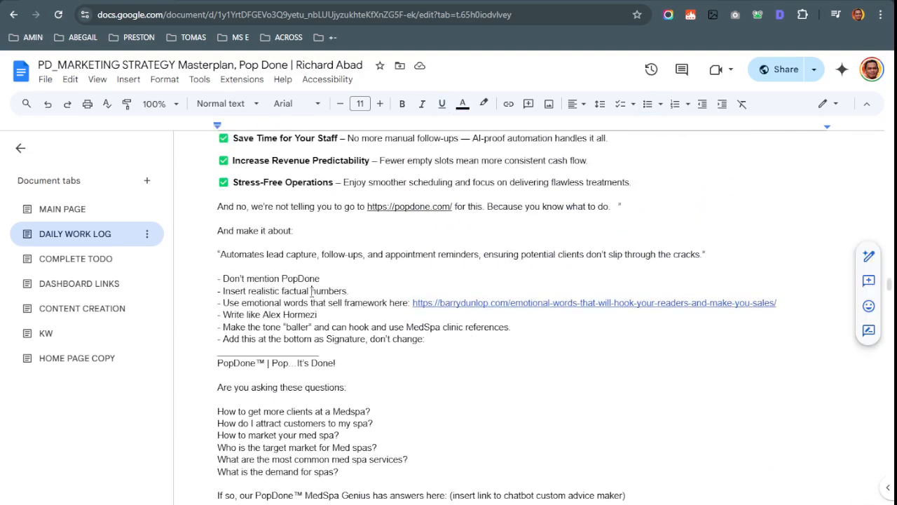
pyautogui.scroll(2, 312, 298)
pyautogui.moveTo(221, 235); pyautogui.dragTo(465, 234)
pyautogui.scroll(-8, 812, 207)
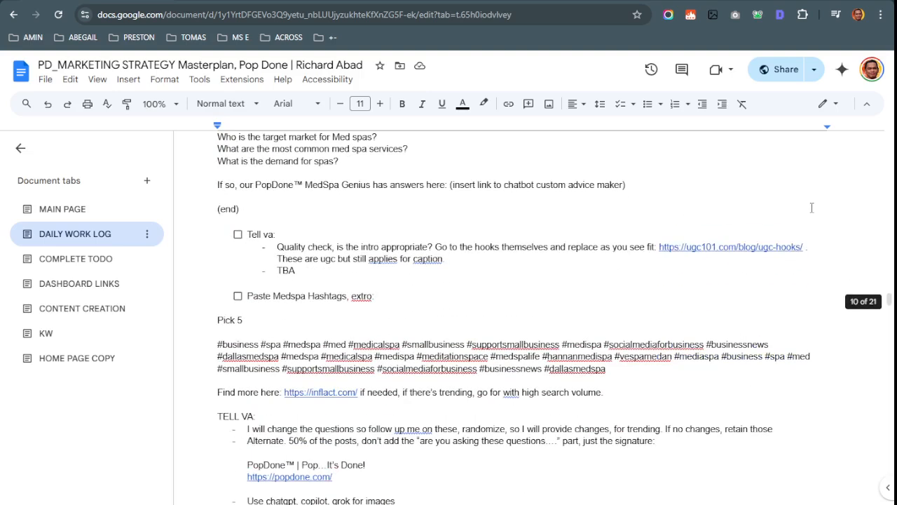
pyautogui.click(743, 247)
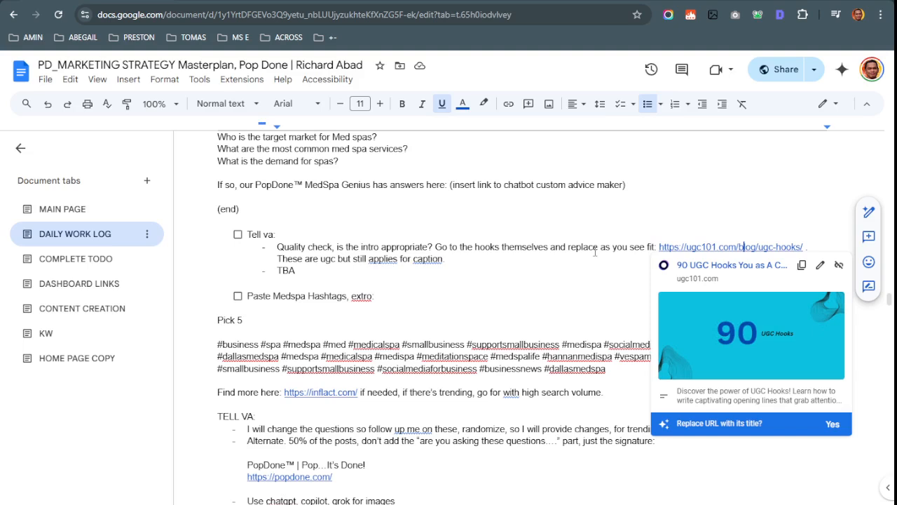
pyautogui.click(328, 276)
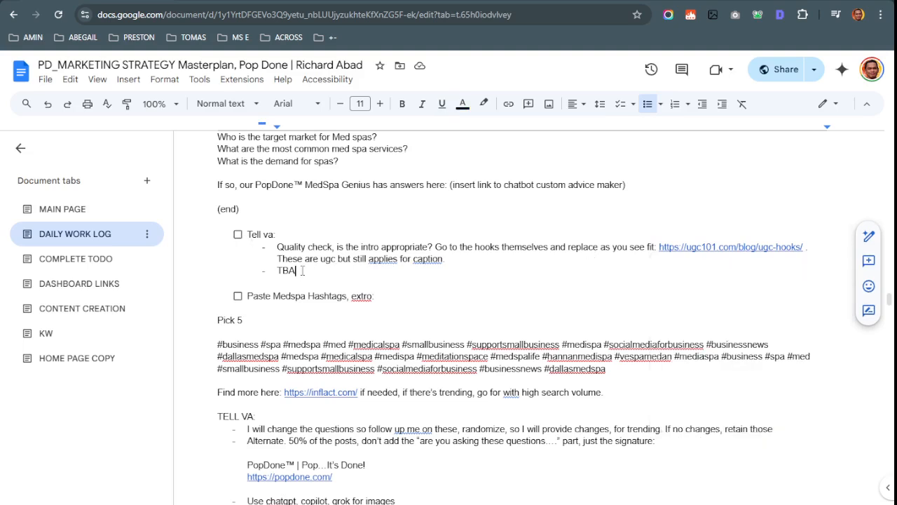
pyautogui.click(237, 234)
# Open the inflact.com link from the hashtag paragraph under Pick 5 in a new tab
pyautogui.scroll(2, 449, 315)
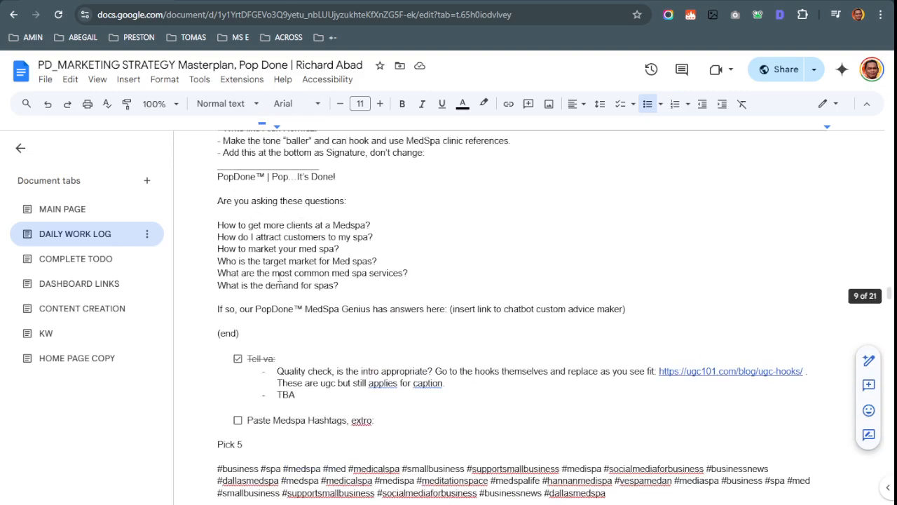
pyautogui.scroll(-3, 275, 255)
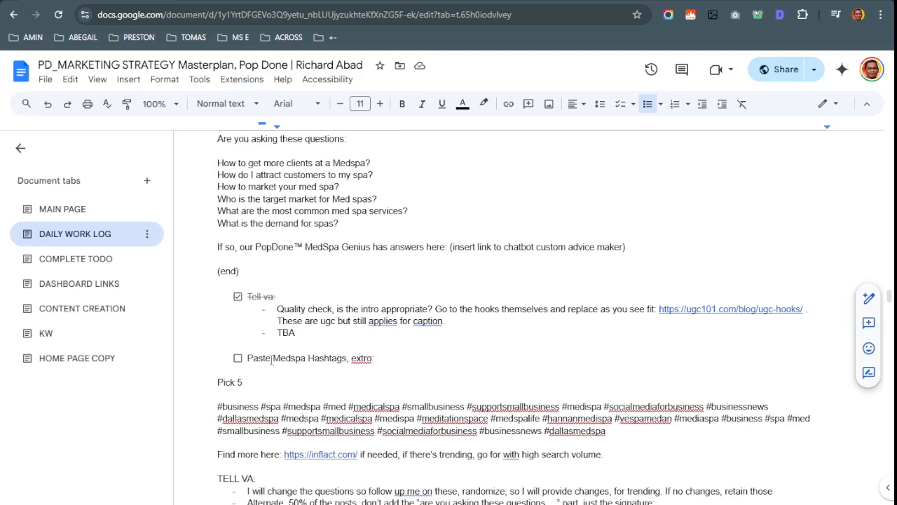
pyautogui.moveTo(218, 282); pyautogui.dragTo(624, 306)
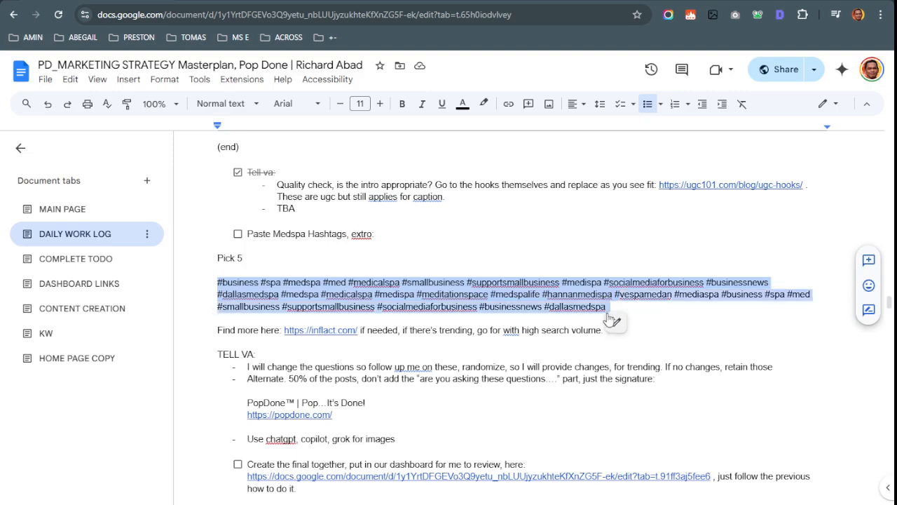
pyautogui.click(313, 330)
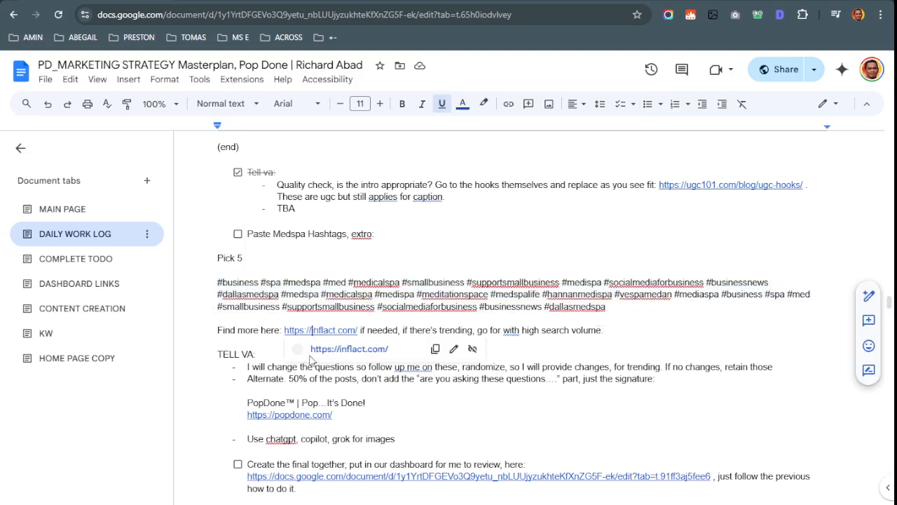
pyautogui.click(319, 353)
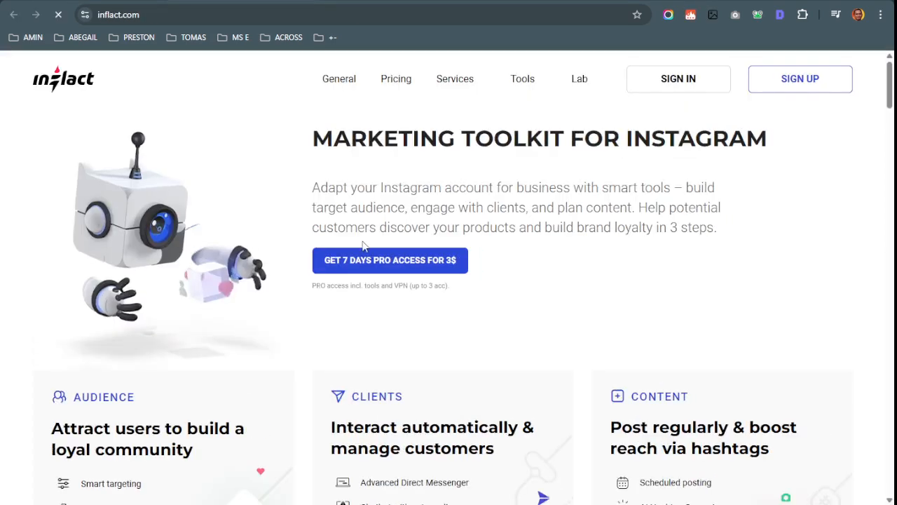
# Go from the Instagram toolkit page to Inflact's main page
pyautogui.scroll(-6, 393, 270)
pyautogui.scroll(6, 419, 290)
pyautogui.moveTo(531, 74)
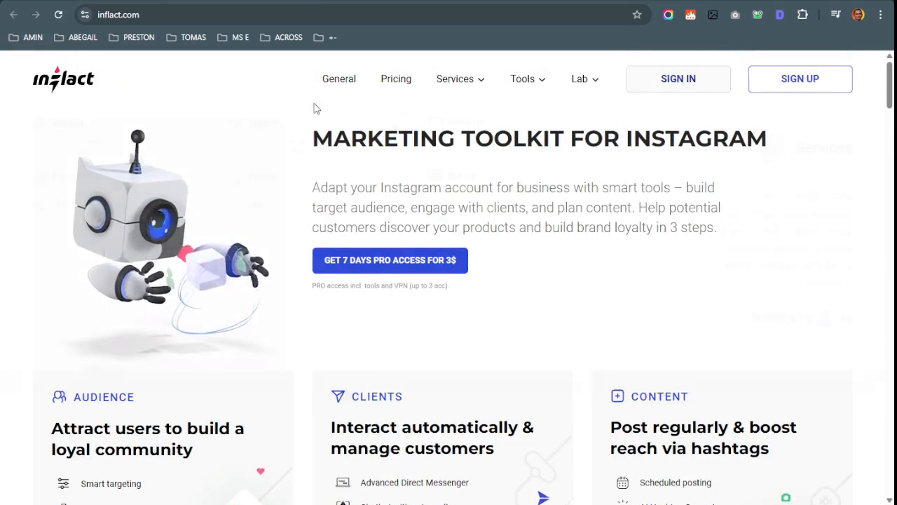
pyautogui.scroll(-10, 366, 306)
pyautogui.scroll(5, 740, 283)
pyautogui.scroll(5, 741, 283)
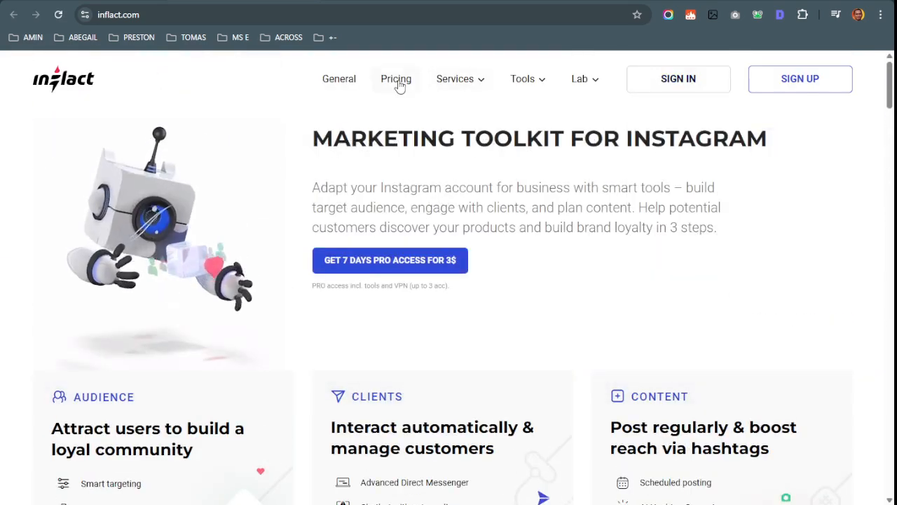
pyautogui.click(360, 80)
# Scroll to the Hashtags Generator card and open its TRY FREE generator
pyautogui.scroll(-5, 626, 226)
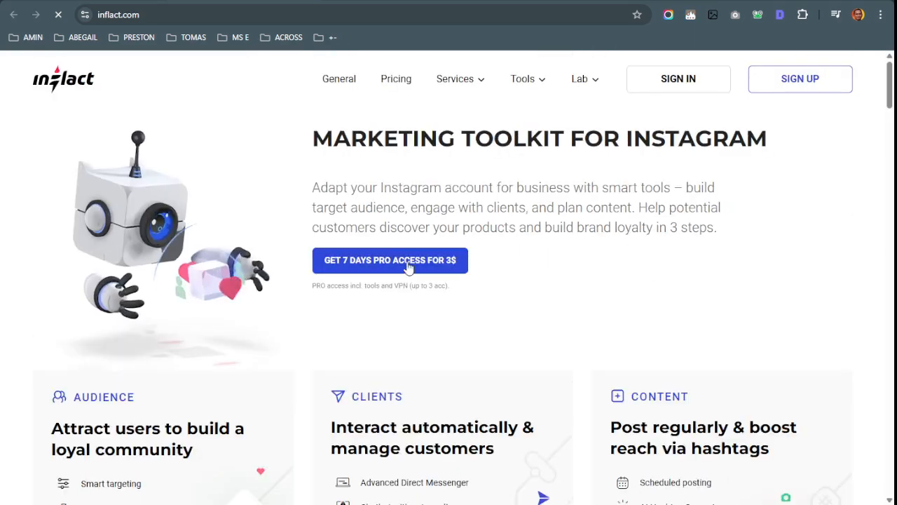
pyautogui.scroll(-10, 356, 276)
pyautogui.scroll(-4, 685, 302)
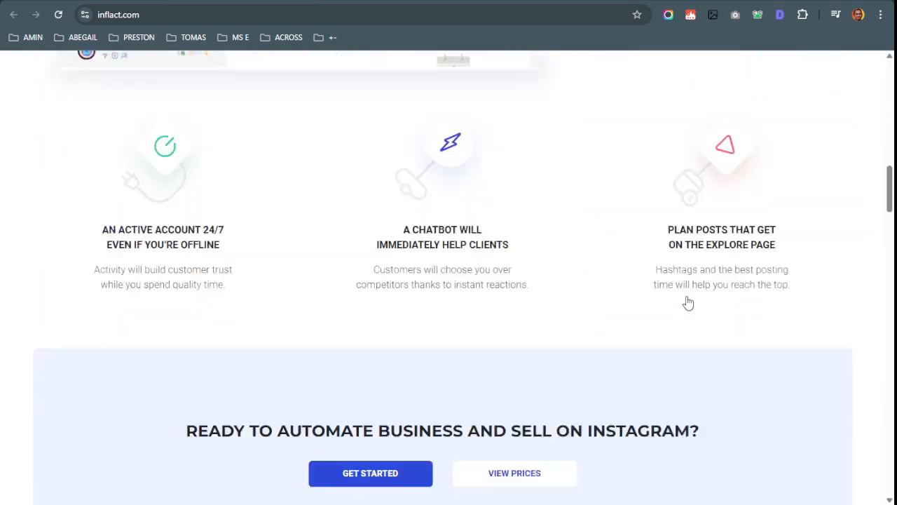
pyautogui.scroll(4, 687, 301)
pyautogui.scroll(-8, 693, 282)
pyautogui.scroll(-4, 753, 388)
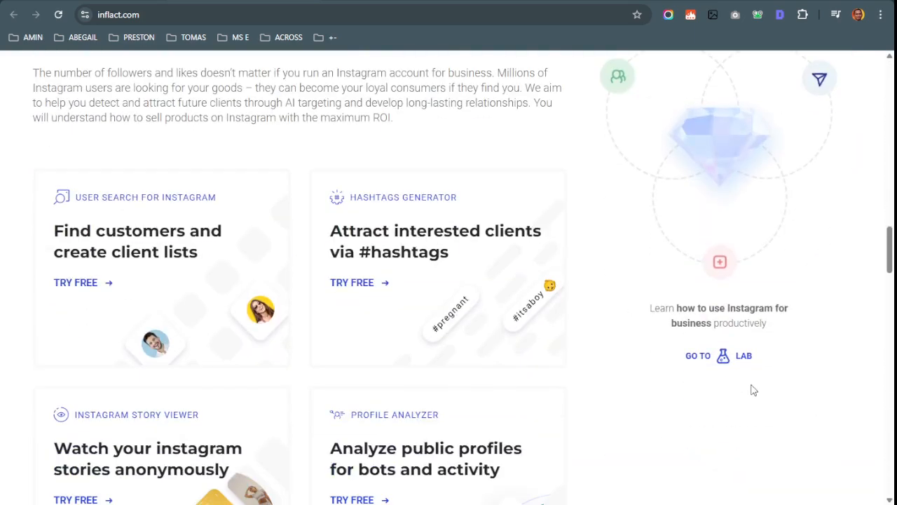
pyautogui.scroll(-6, 646, 300)
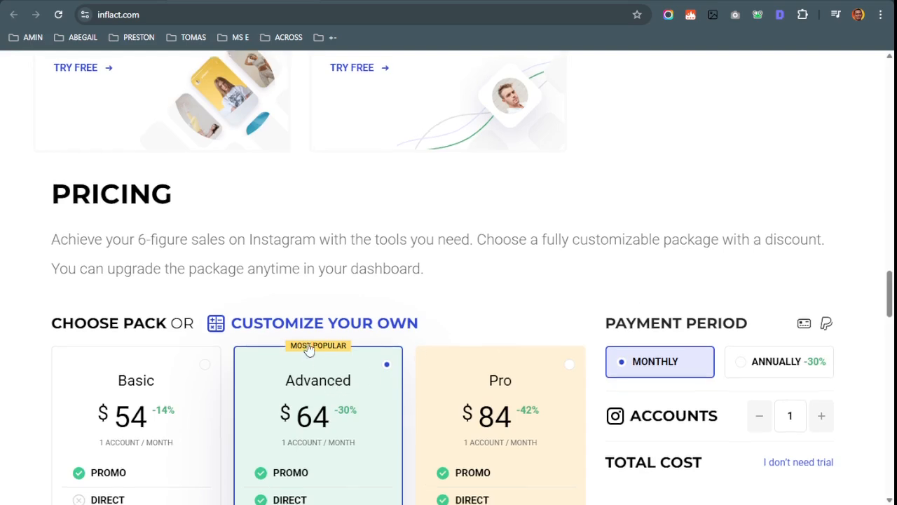
pyautogui.scroll(5, 270, 351)
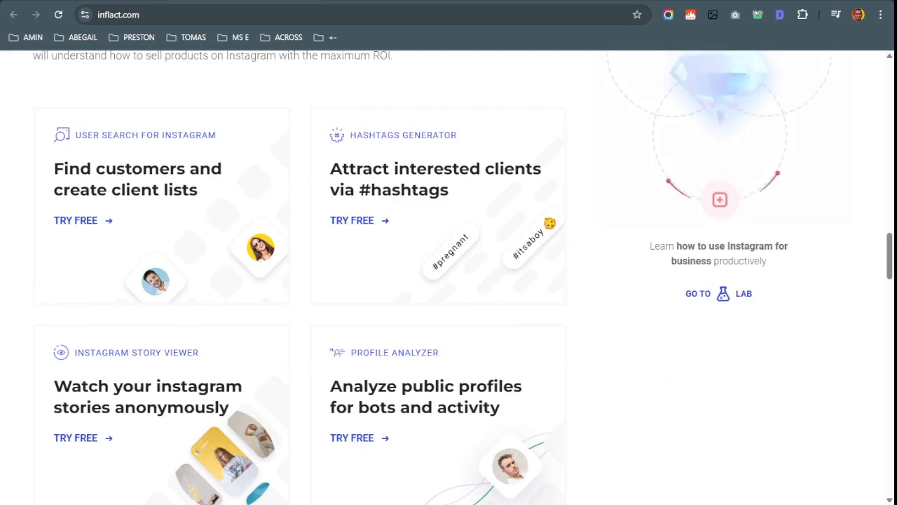
pyautogui.click(364, 221)
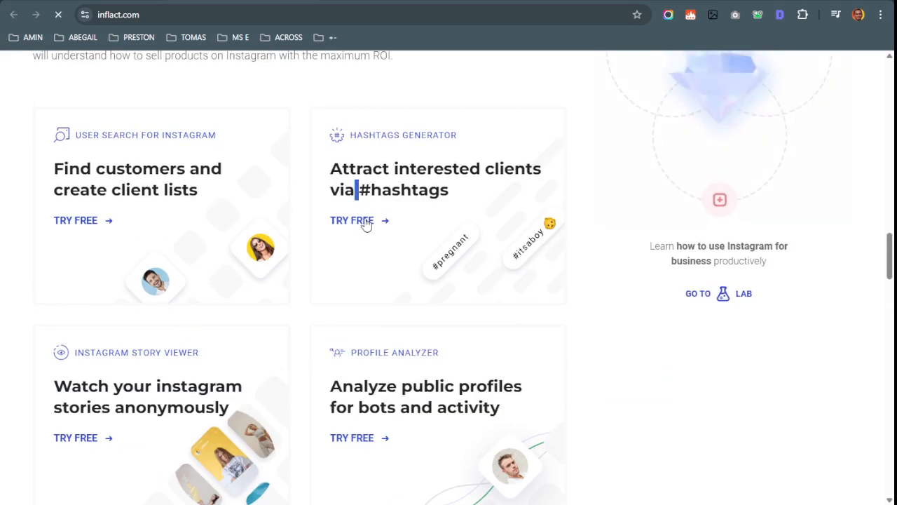
pyautogui.scroll(-3, 117, 334)
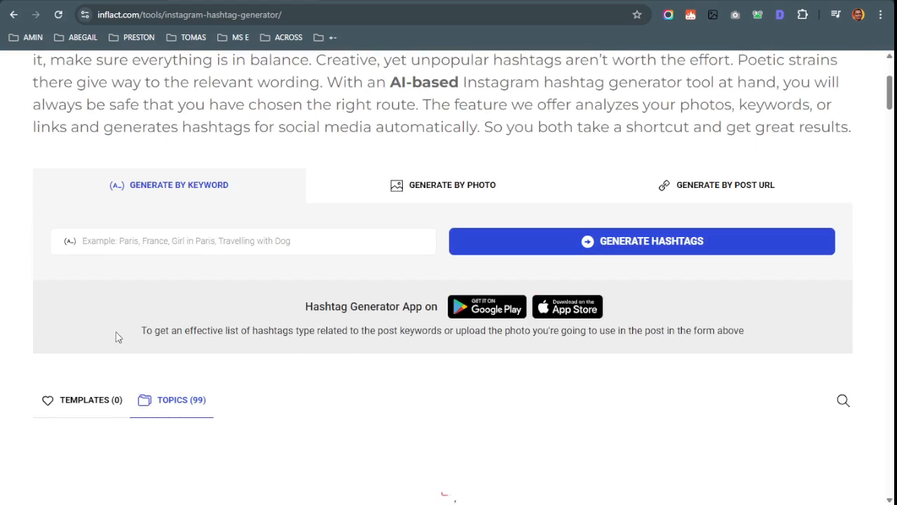
# Type MEDSPA, trim it to MED, and generate hashtags for the 'med spa business' suggestion
pyautogui.click(161, 244)
pyautogui.write('MEDSPA')
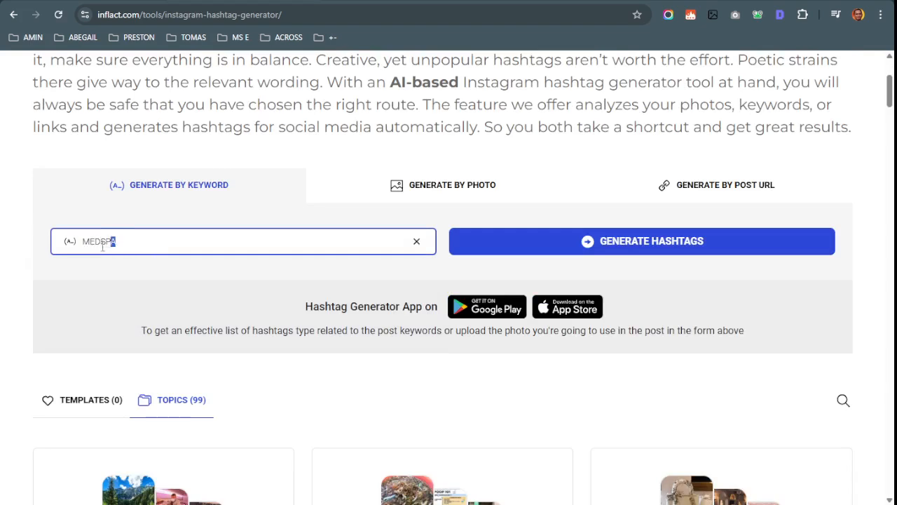
pyautogui.press('BackSpace')
pyautogui.press('BackSpace')
pyautogui.hotkey('shift', 'Left')
pyautogui.hotkey('shift', 'Left')
pyautogui.hotkey('shift', 'Left')
pyautogui.press('BackSpace')
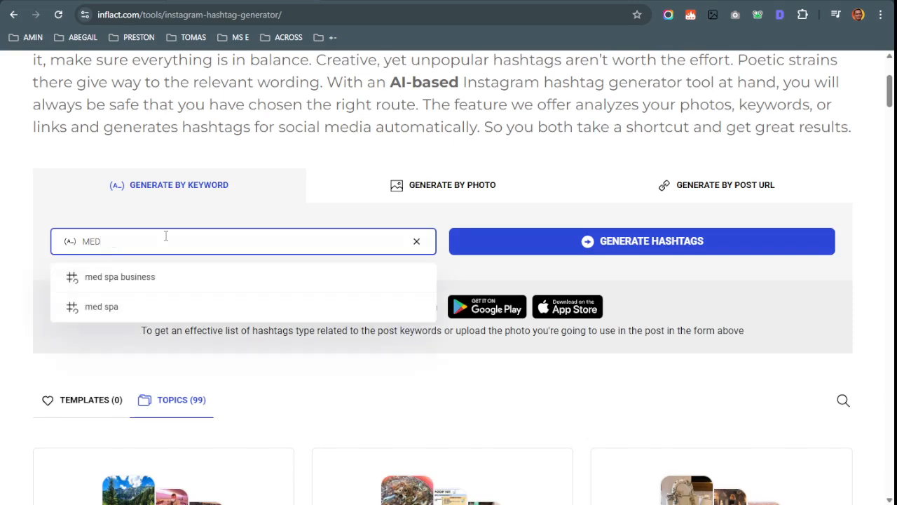
pyautogui.click(155, 277)
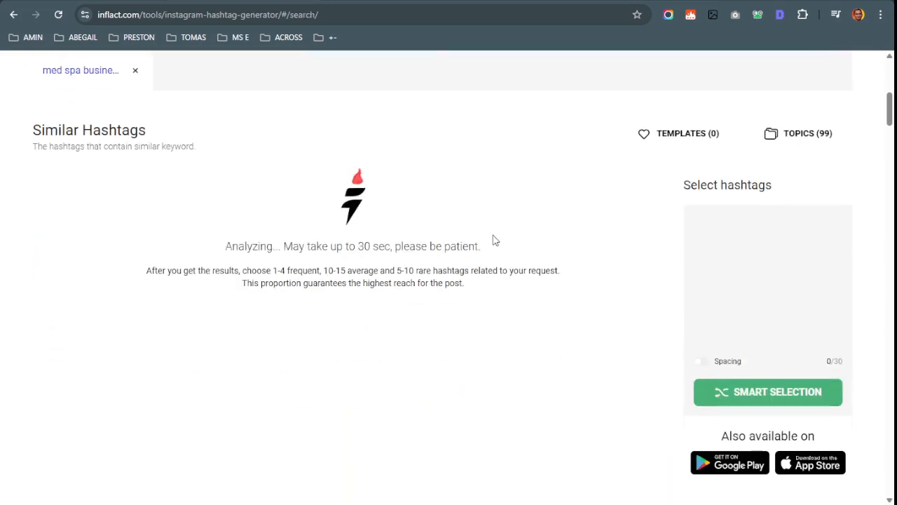
pyautogui.scroll(1, 469, 284)
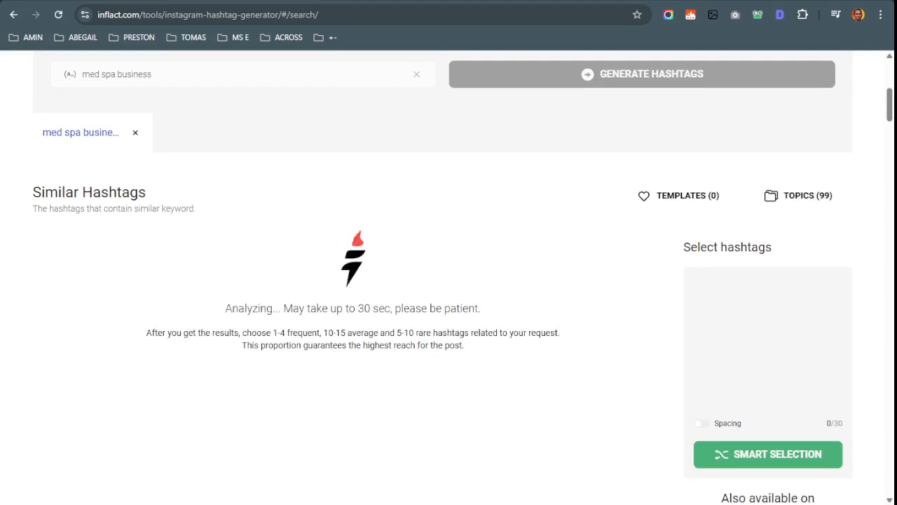
pyautogui.hotkey('ctrl', 'shift', 'Tab')
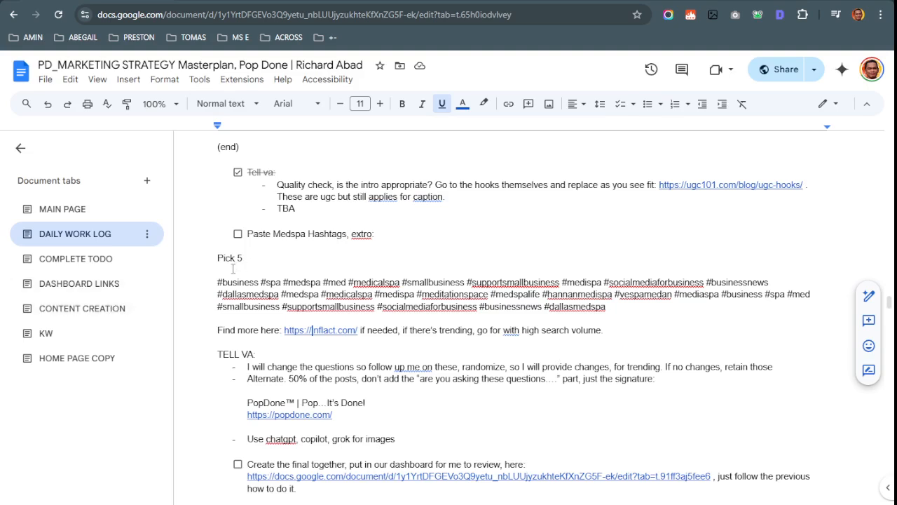
# Compare the Pick 5 hashtag paragraph with Inflact's 'med spa business' hashtag results
pyautogui.moveTo(217, 282); pyautogui.dragTo(513, 307)
pyautogui.scroll(-1, 511, 300)
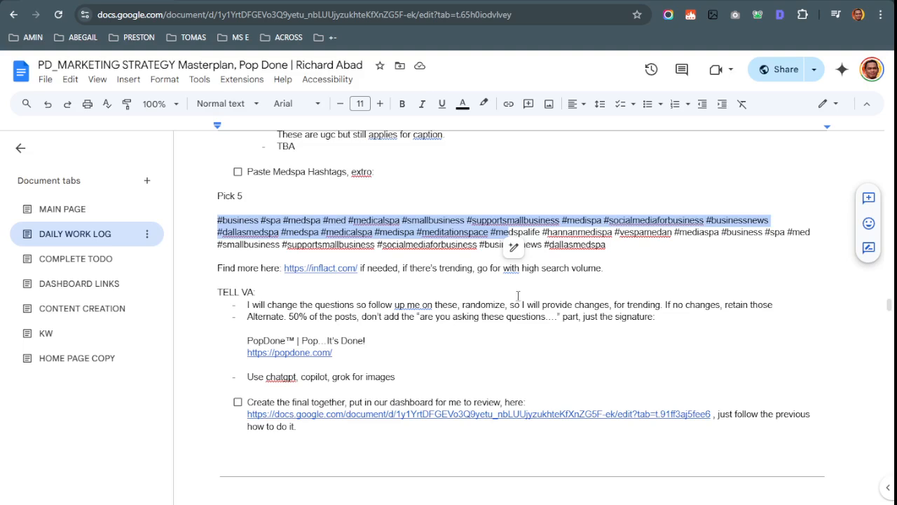
pyautogui.click(208, 1)
pyautogui.scroll(-1, 615, 320)
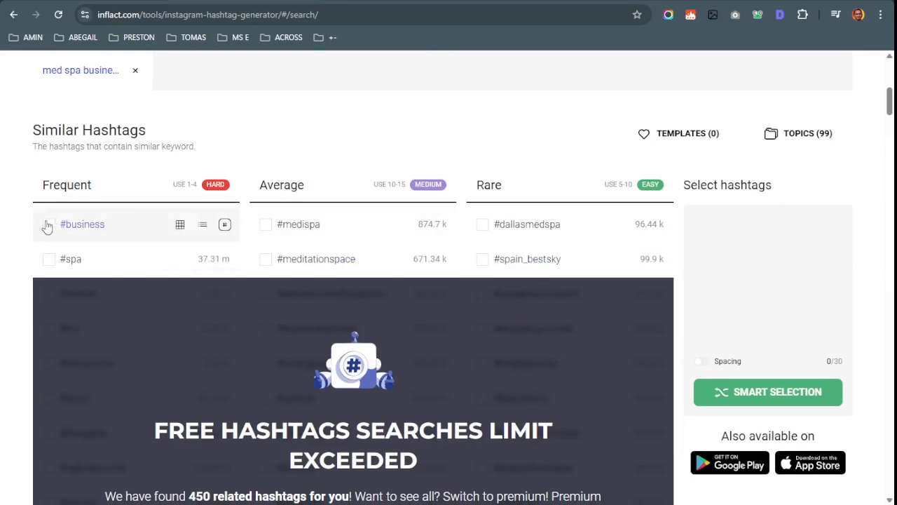
# Browse Inflact's similar hashtags like #dallasmedspa, #spa and #spain_bestsky, then return to the work log
pyautogui.scroll(-1, 544, 244)
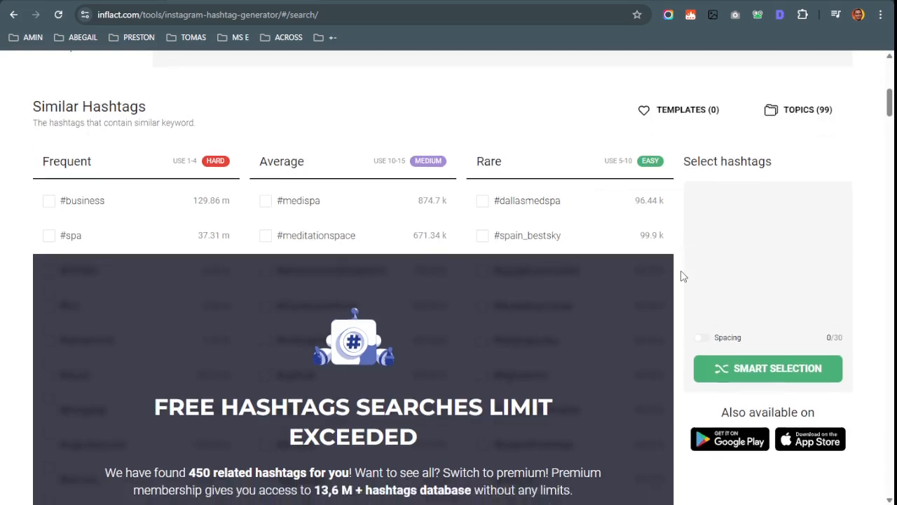
pyautogui.click(531, 164)
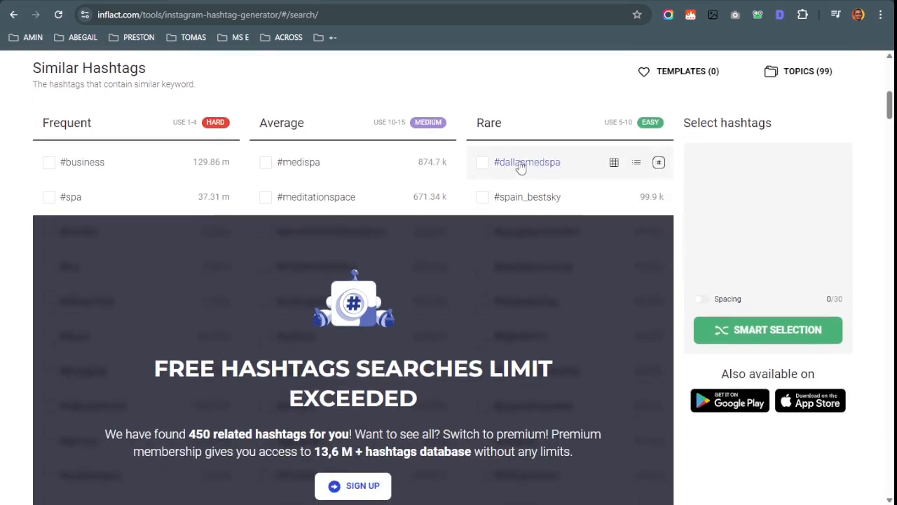
pyautogui.scroll(-3, 411, 201)
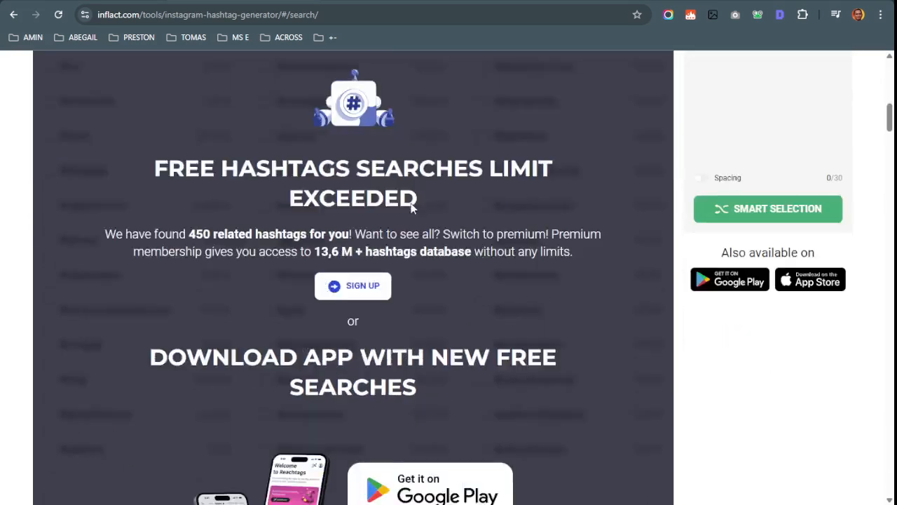
pyautogui.scroll(1, 419, 232)
pyautogui.scroll(-4, 434, 246)
pyautogui.scroll(7, 441, 246)
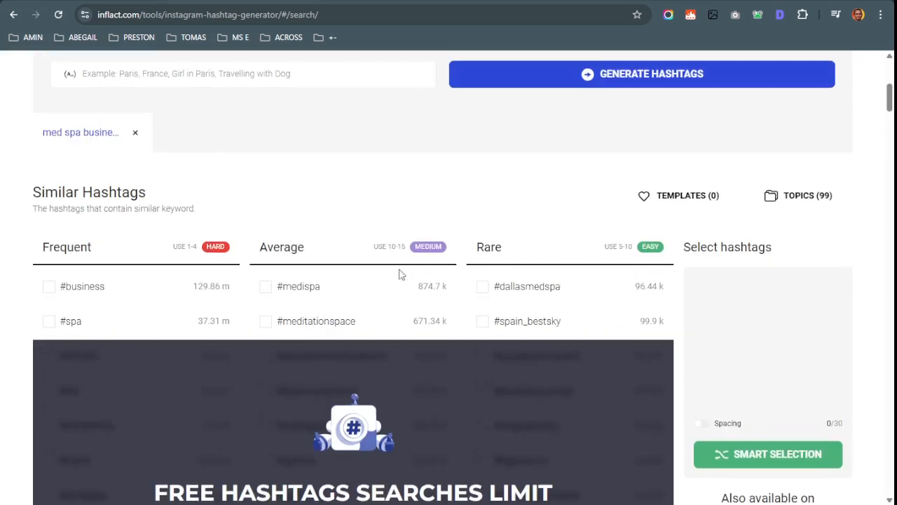
pyautogui.scroll(-3, 294, 435)
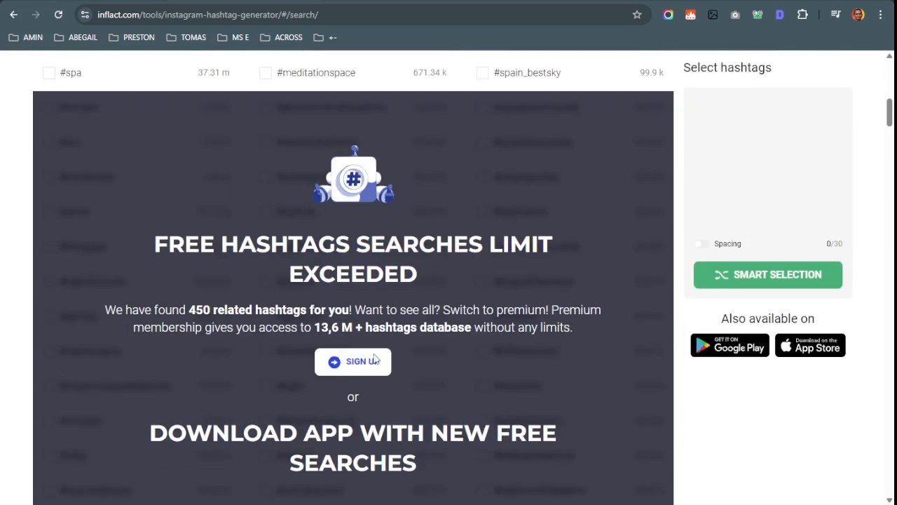
pyautogui.scroll(7, 426, 354)
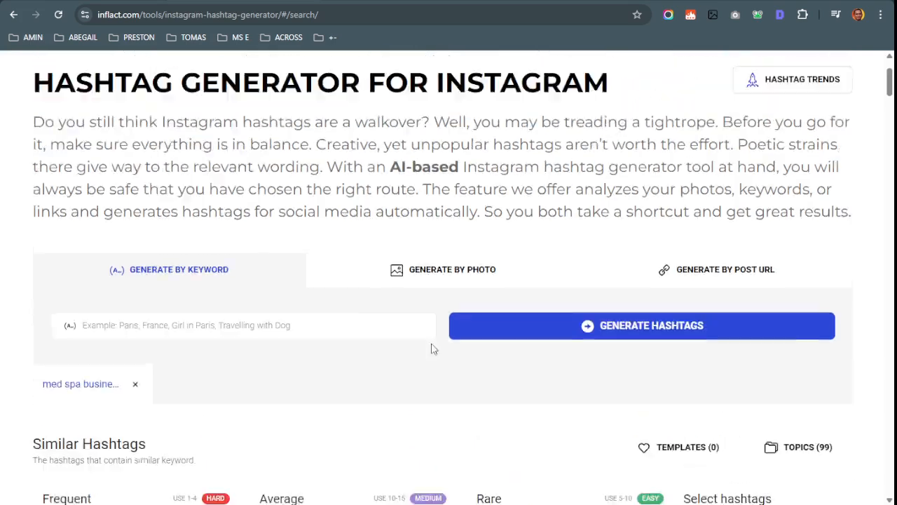
pyautogui.scroll(-3, 444, 341)
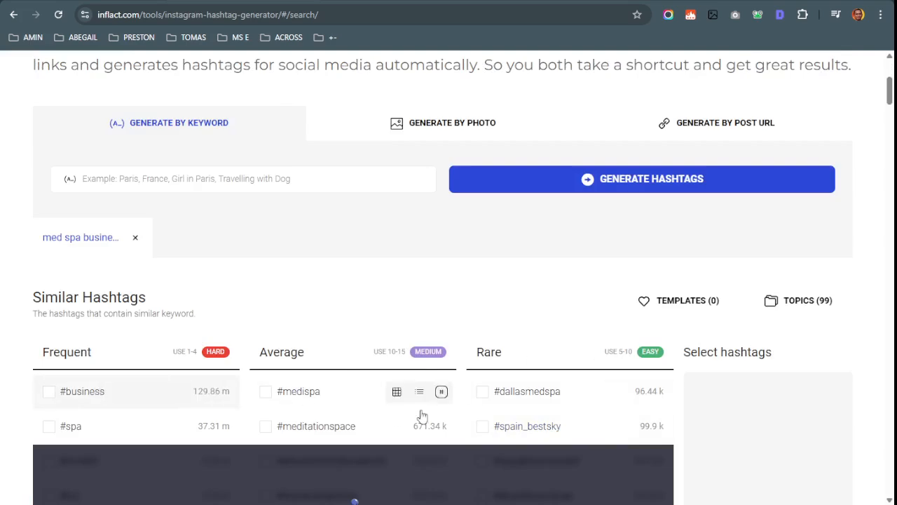
pyautogui.hotkey('ctrl', 'Tab')
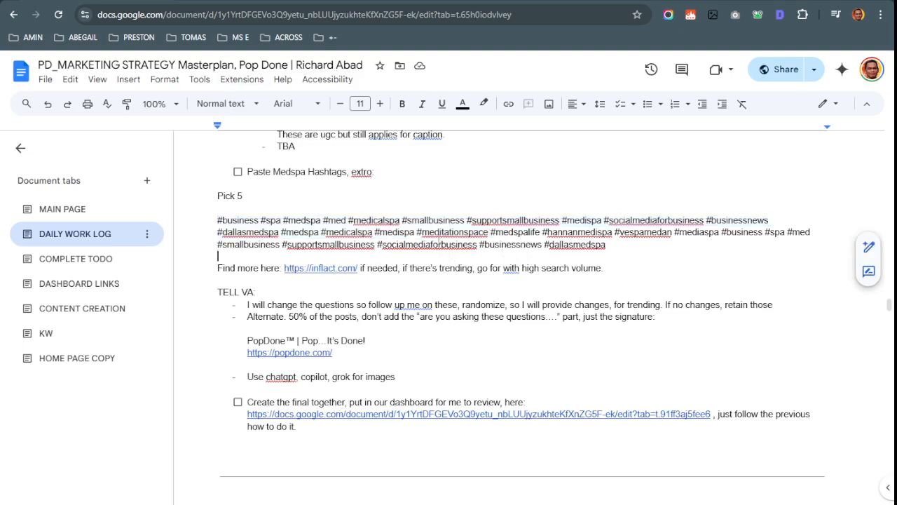
# Select the Pick 5 hashtags (#business to #medspa) and paste them after POST 1's 'what to do.' line
pyautogui.moveTo(669, 249); pyautogui.dragTo(403, 224)
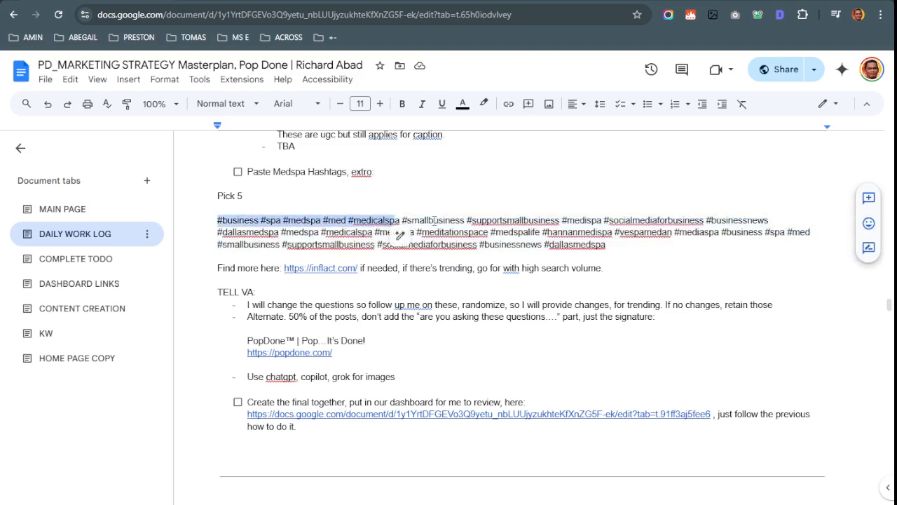
pyautogui.moveTo(317, 231); pyautogui.dragTo(320, 232)
pyautogui.hotkey('ctrl', 'c')
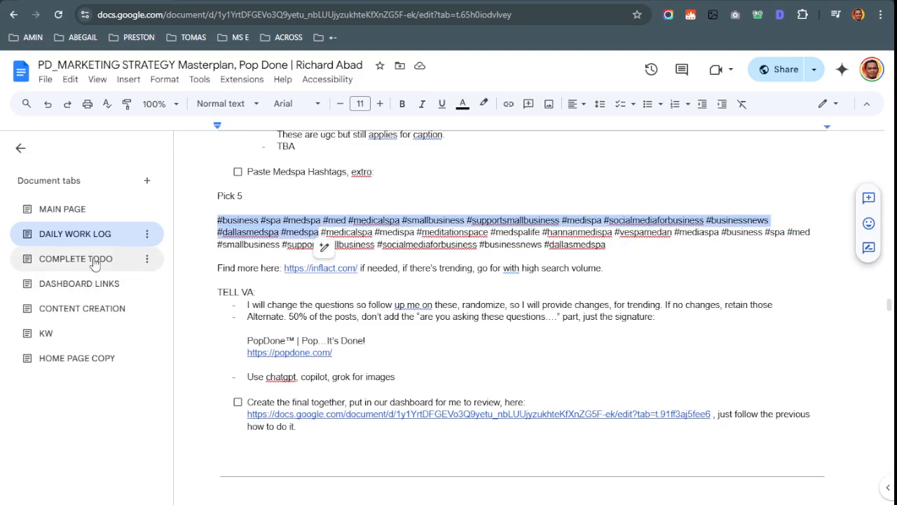
pyautogui.click(90, 308)
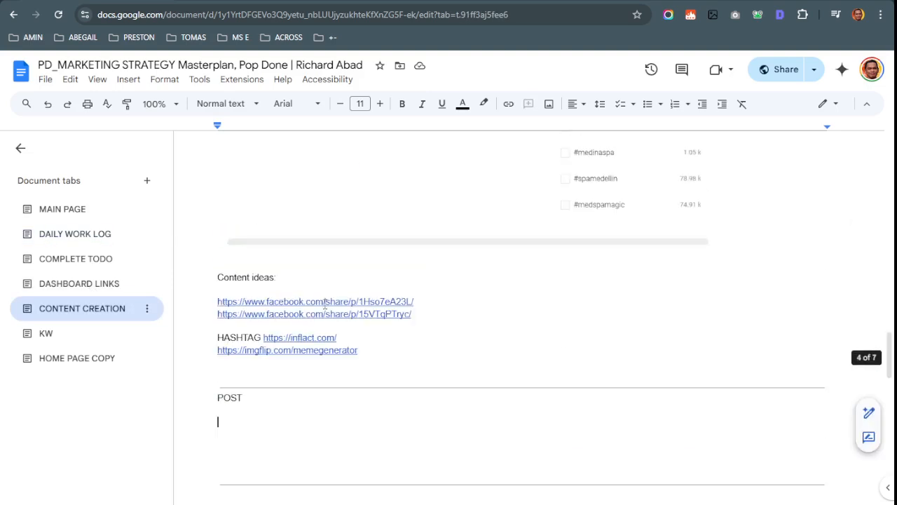
pyautogui.scroll(-10, 324, 309)
pyautogui.click(488, 183)
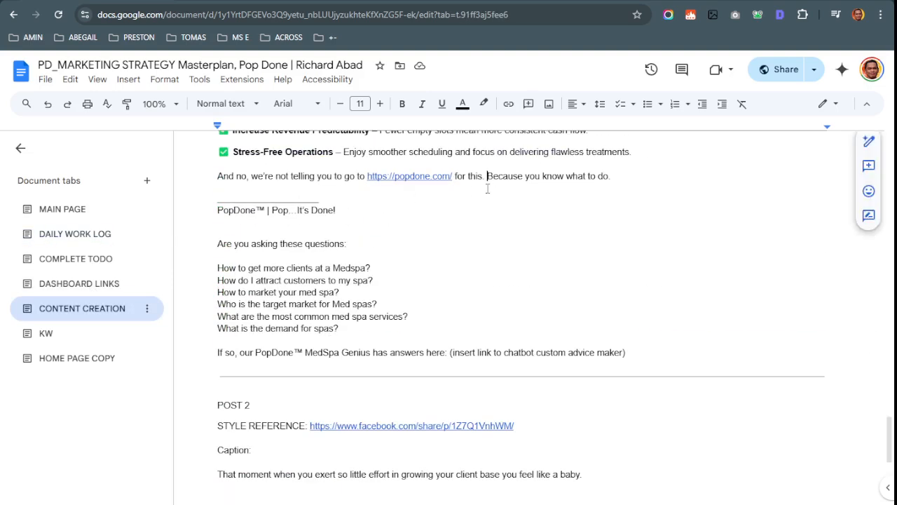
pyautogui.click(640, 355)
pyautogui.click(621, 176)
pyautogui.press('Down')
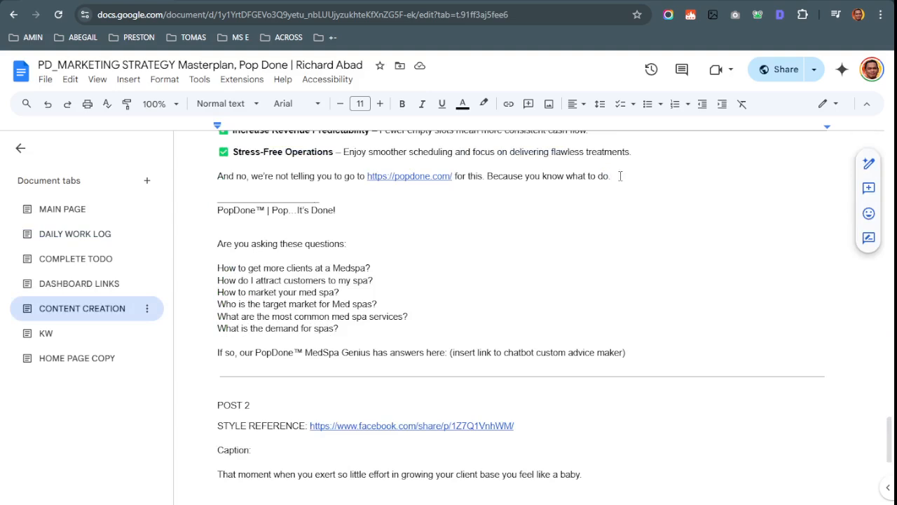
pyautogui.moveTo(610, 180); pyautogui.dragTo(634, 171)
pyautogui.hotkey('ctrl', 'v')
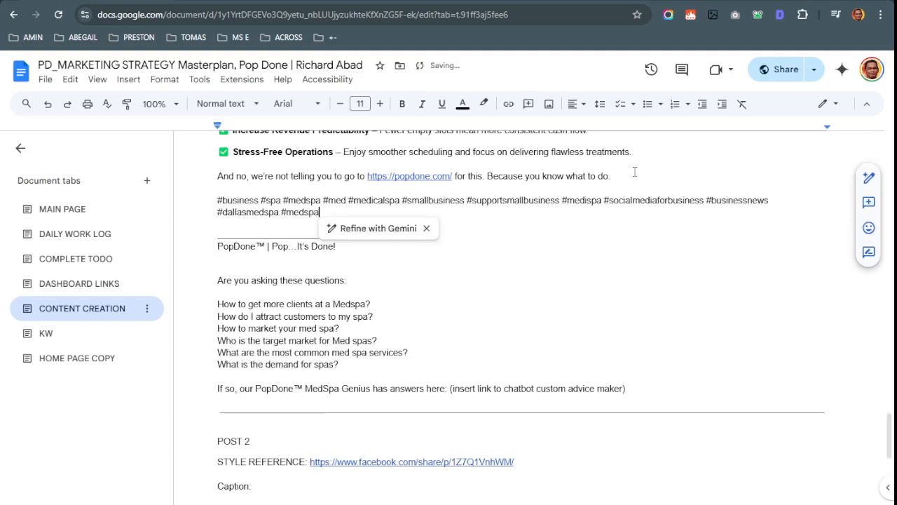
# Undo the misplaced paste and paste the hashtags on a new line below the 'If so…' line
pyautogui.scroll(3, 535, 304)
pyautogui.hotkey('ctrl', 'z')
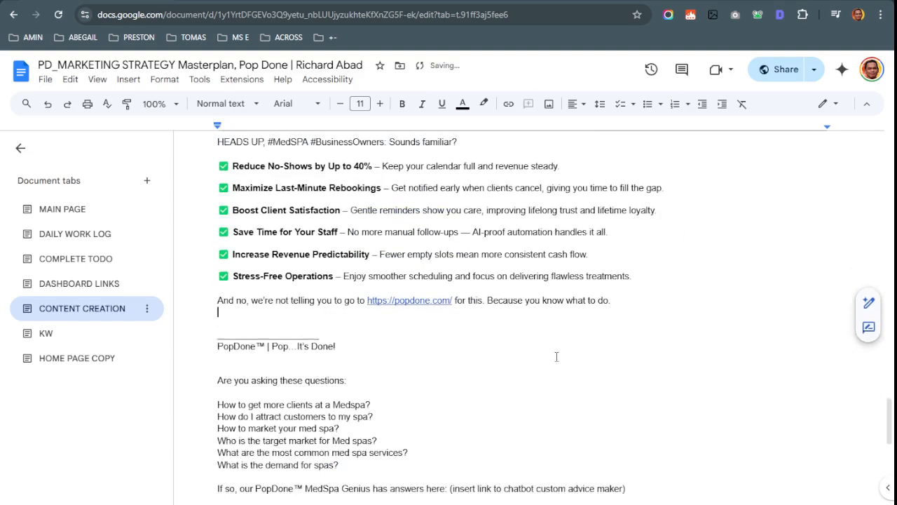
pyautogui.scroll(-2, 544, 356)
pyautogui.click(679, 409)
pyautogui.click(678, 424)
pyautogui.press('Return')
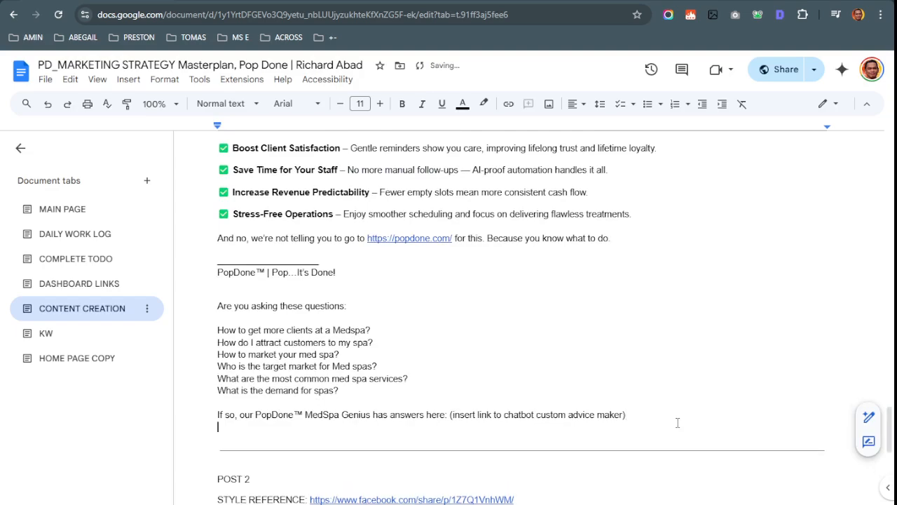
pyautogui.hotkey('ctrl', 'v')
pyautogui.scroll(3, 634, 372)
pyautogui.scroll(-1, 634, 371)
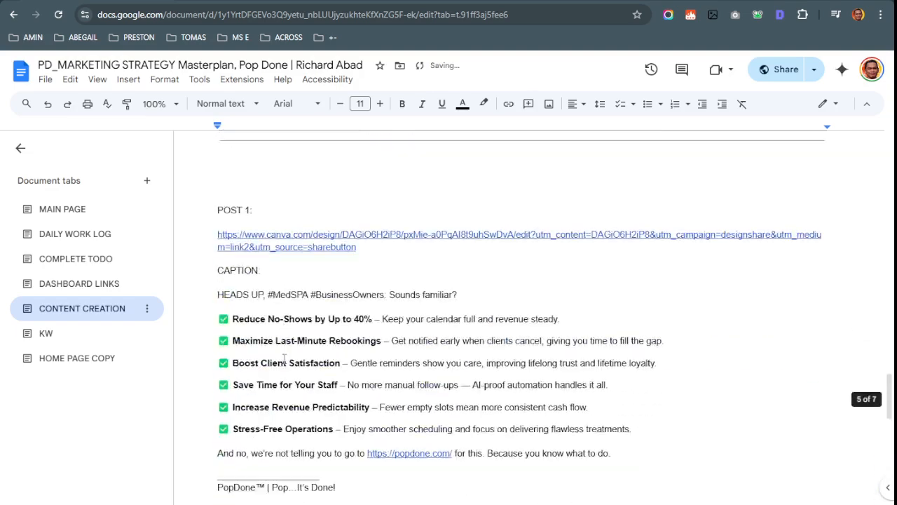
pyautogui.scroll(-2, 414, 191)
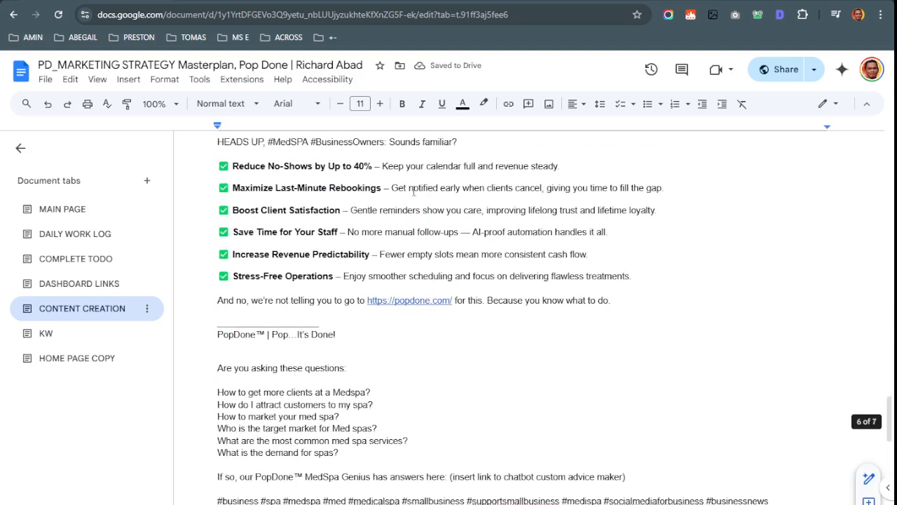
pyautogui.click(72, 233)
pyautogui.scroll(-3, 372, 338)
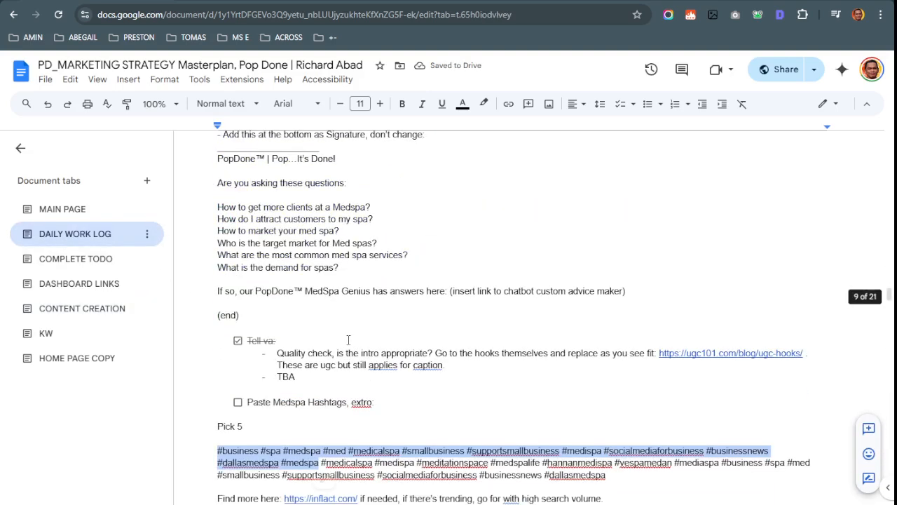
pyautogui.scroll(-3, 373, 338)
pyautogui.click(277, 286)
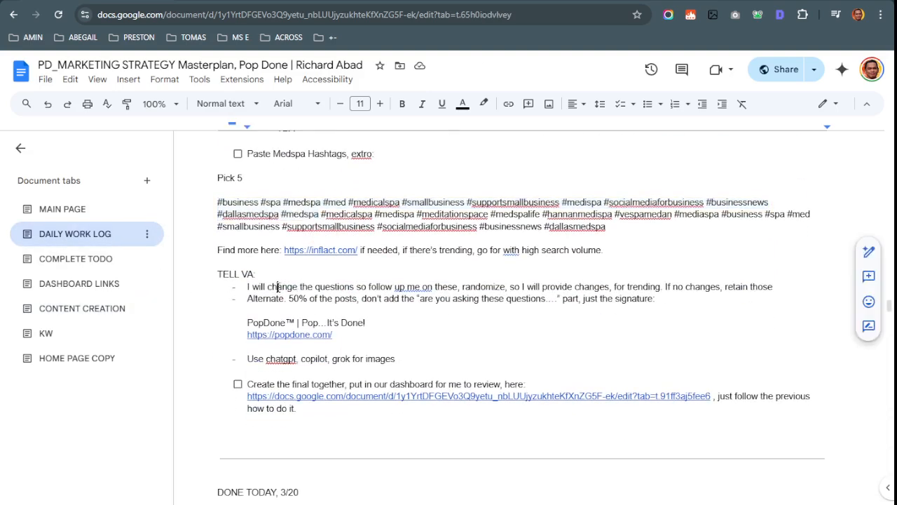
pyautogui.scroll(5, 263, 256)
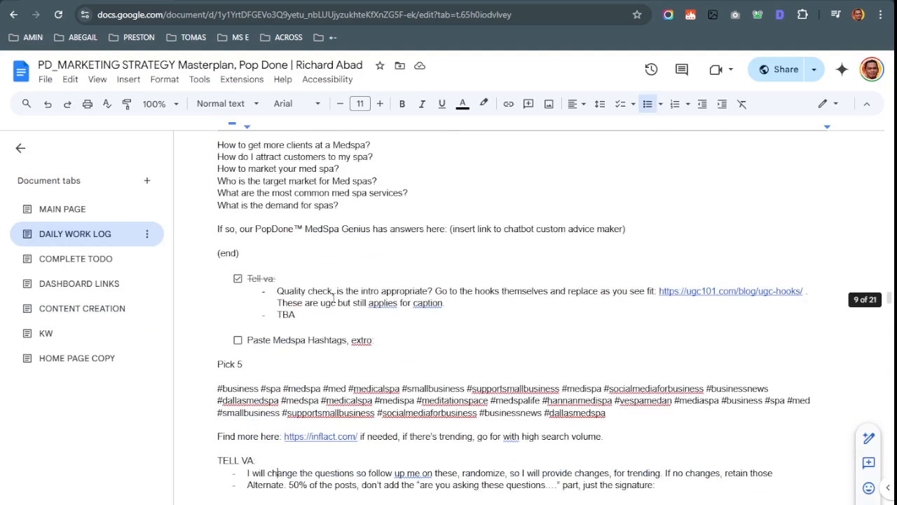
pyautogui.moveTo(217, 269); pyautogui.dragTo(392, 272)
pyautogui.click(386, 319)
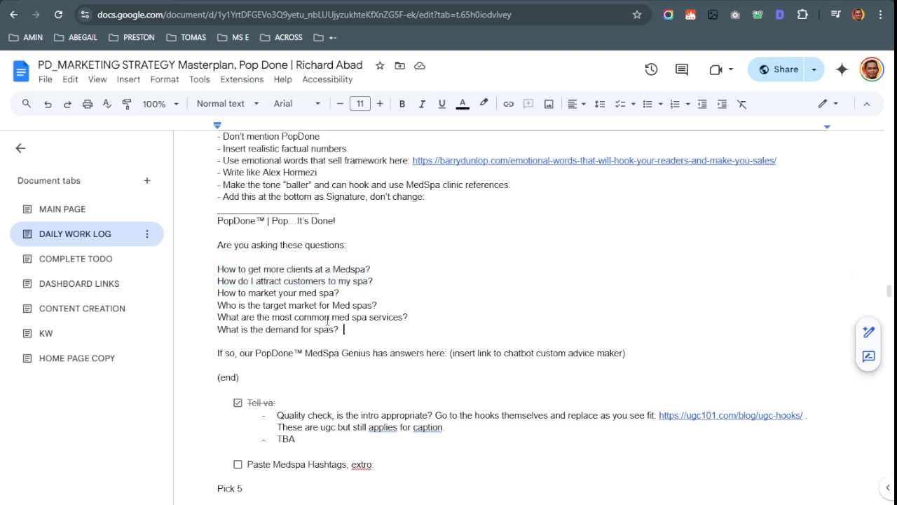
pyautogui.moveTo(387, 335)
pyautogui.mouseDown()
pyautogui.moveTo(233, 264)
pyautogui.moveTo(217, 269)
pyautogui.mouseUp()
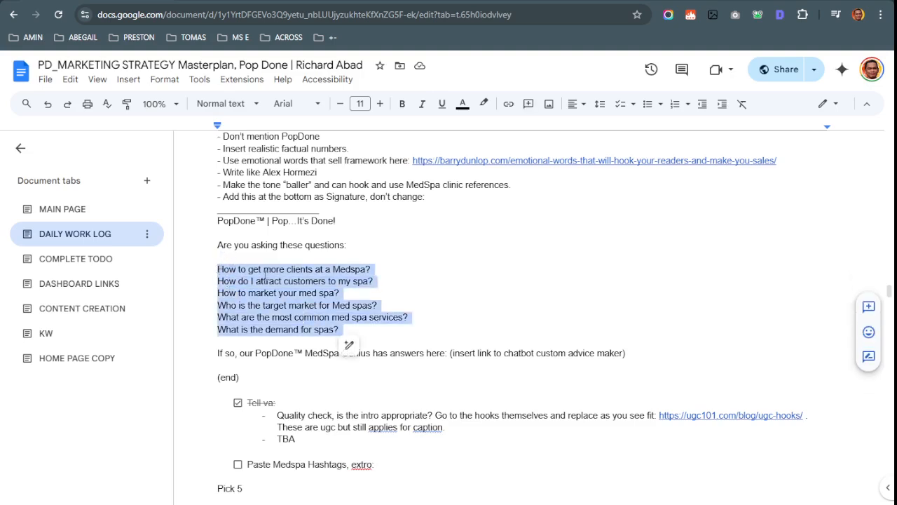
pyautogui.scroll(-2, 302, 298)
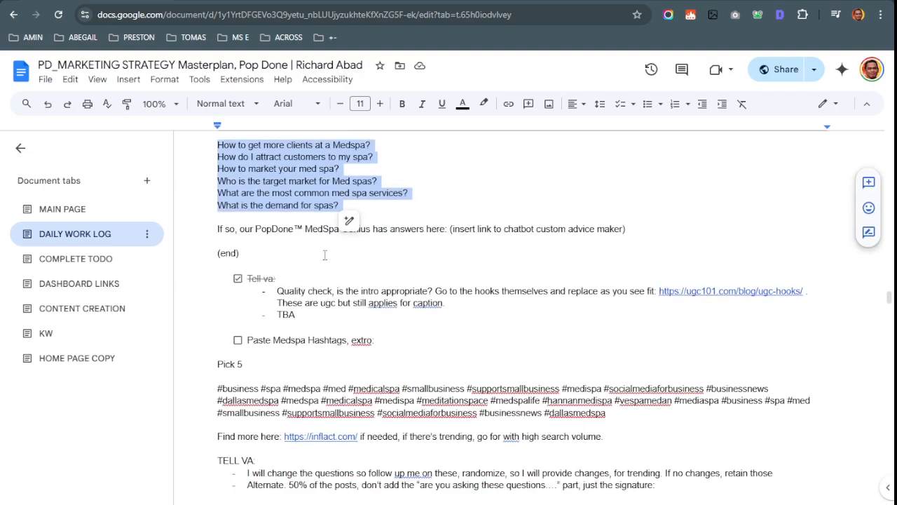
pyautogui.scroll(-2, 357, 417)
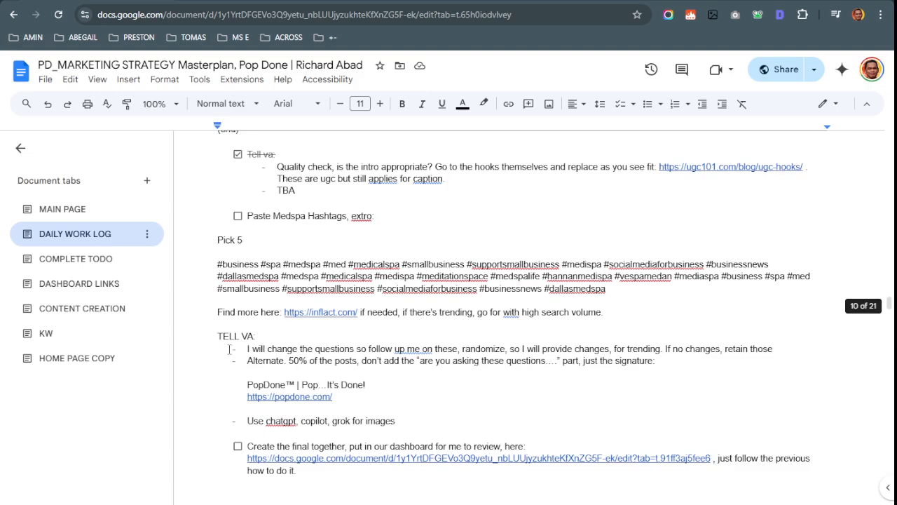
pyautogui.moveTo(292, 348); pyautogui.dragTo(764, 344)
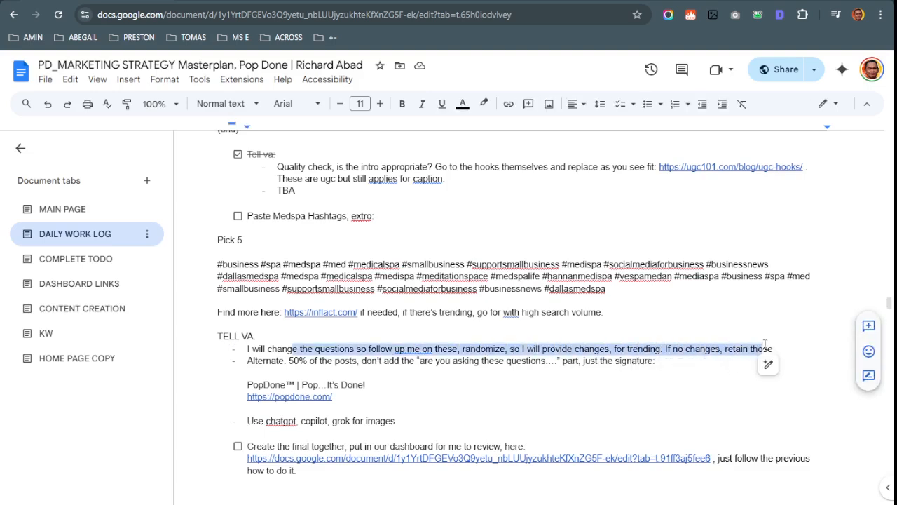
pyautogui.scroll(4, 407, 327)
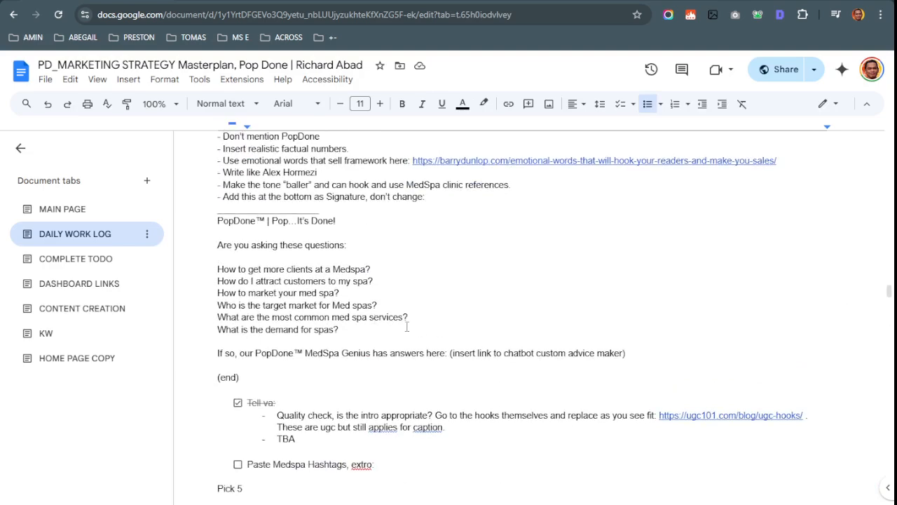
pyautogui.scroll(-4, 407, 327)
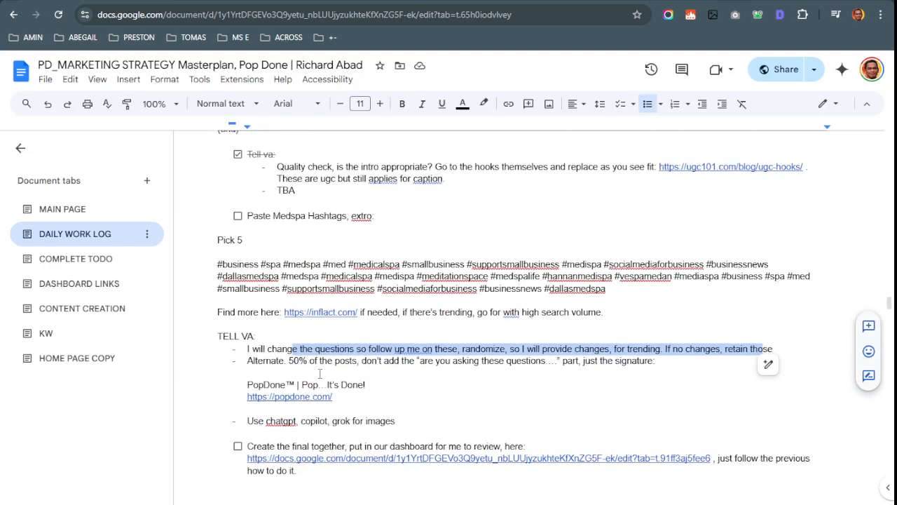
pyautogui.click(324, 361)
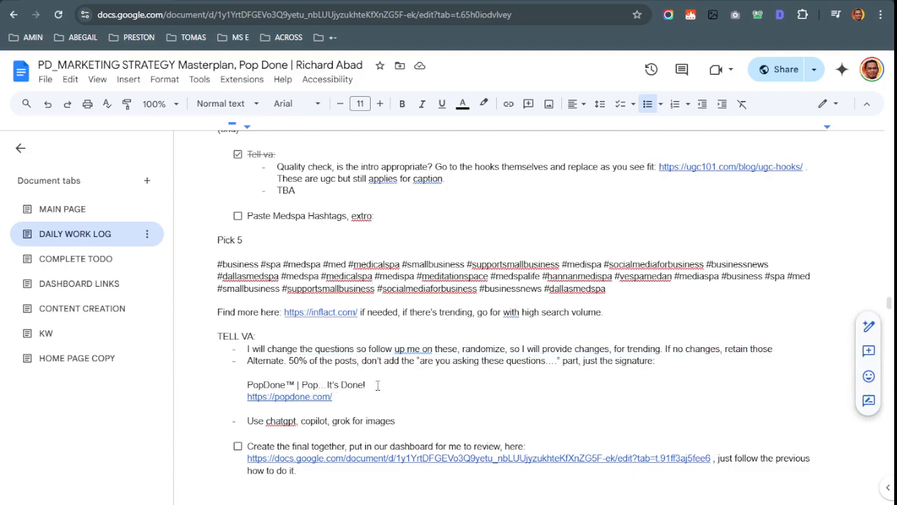
pyautogui.scroll(4, 378, 385)
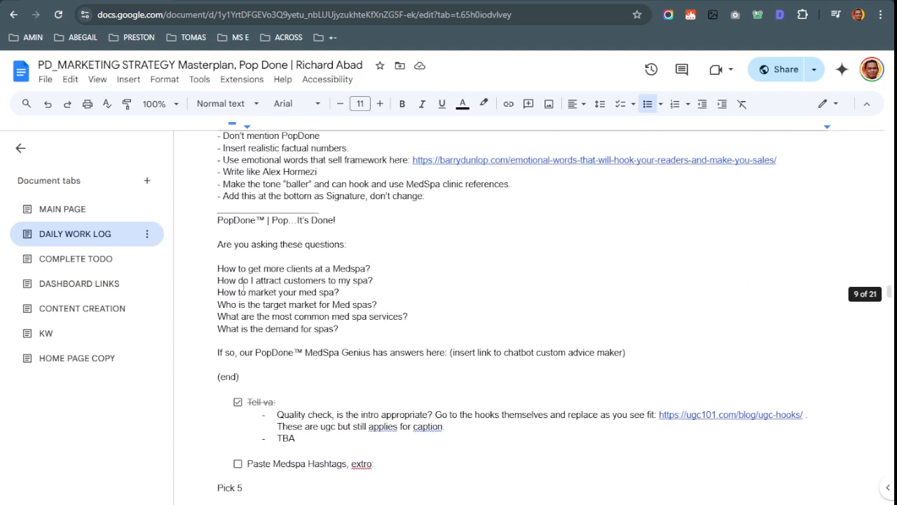
pyautogui.moveTo(217, 244); pyautogui.dragTo(647, 353)
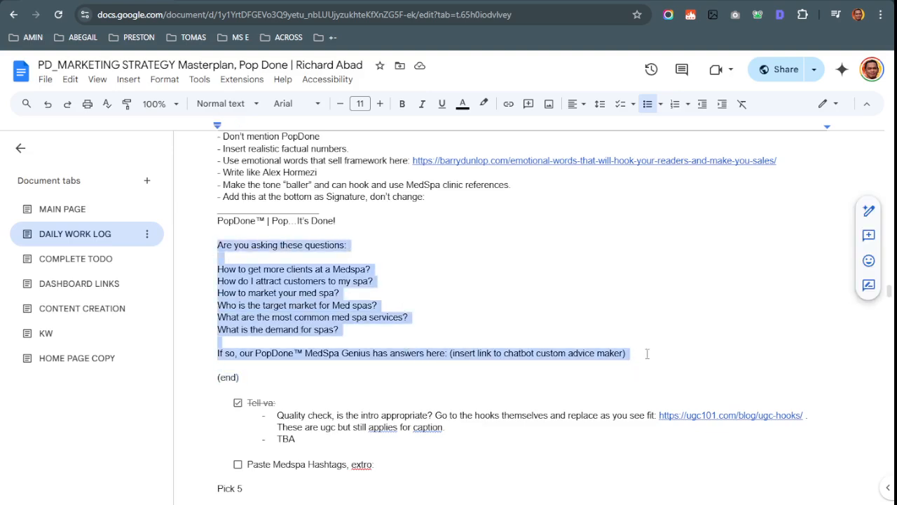
pyautogui.scroll(-1, 647, 353)
pyautogui.scroll(2, 384, 414)
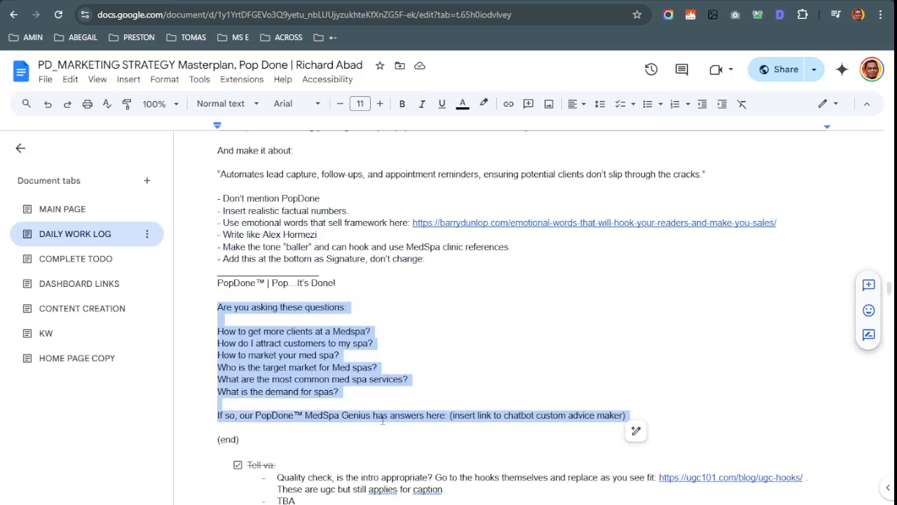
pyautogui.scroll(2, 403, 421)
pyautogui.scroll(-5, 544, 393)
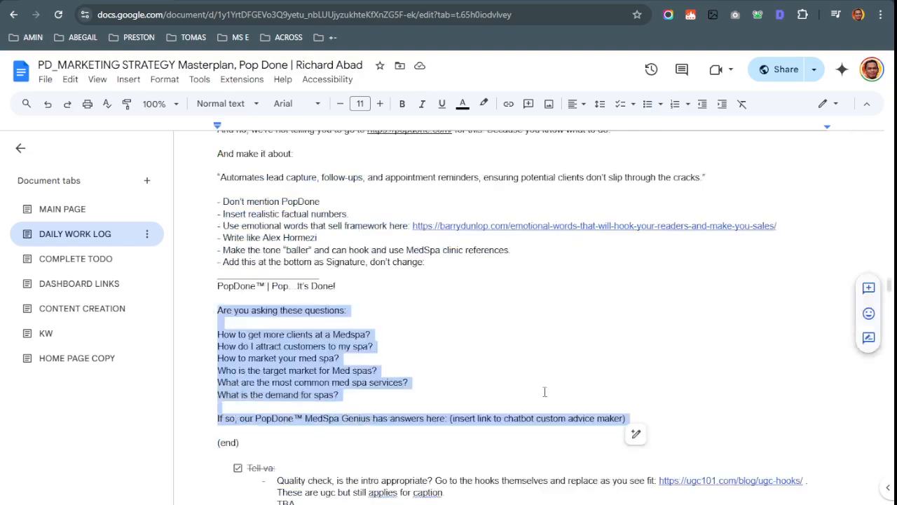
pyautogui.scroll(-2, 543, 409)
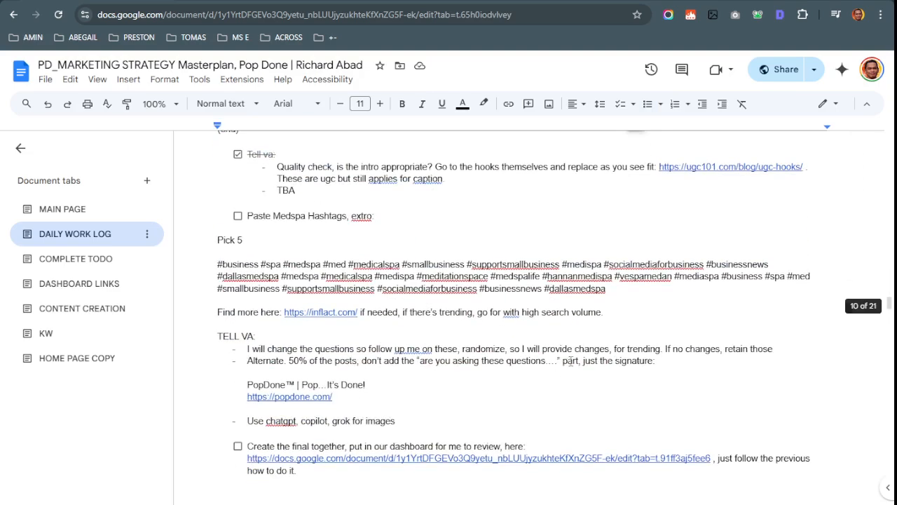
pyautogui.click(693, 364)
pyautogui.moveTo(390, 404); pyautogui.dragTo(172, 398)
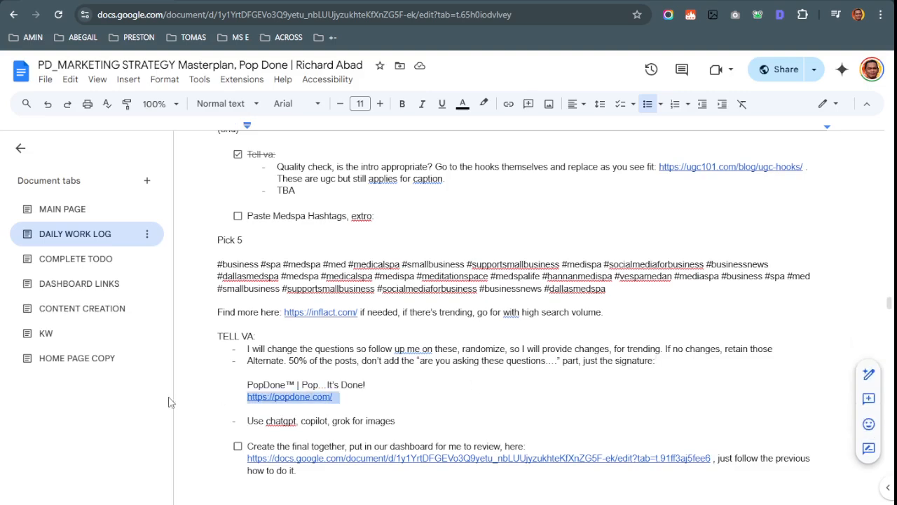
pyautogui.scroll(-1, 295, 386)
# Delete the 'Use chatgpt, copilot, grok for images' bullet along with its leftover empty bullet
pyautogui.click(423, 362)
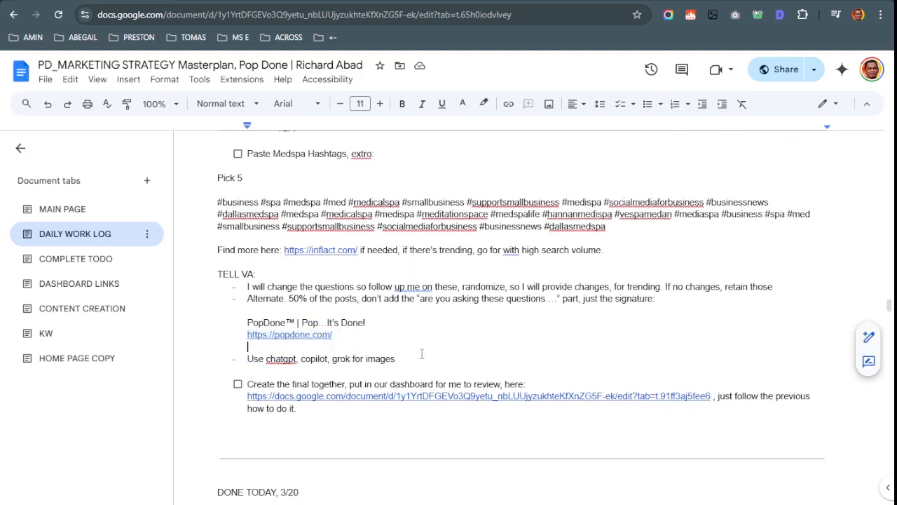
pyautogui.moveTo(422, 363); pyautogui.dragTo(187, 363)
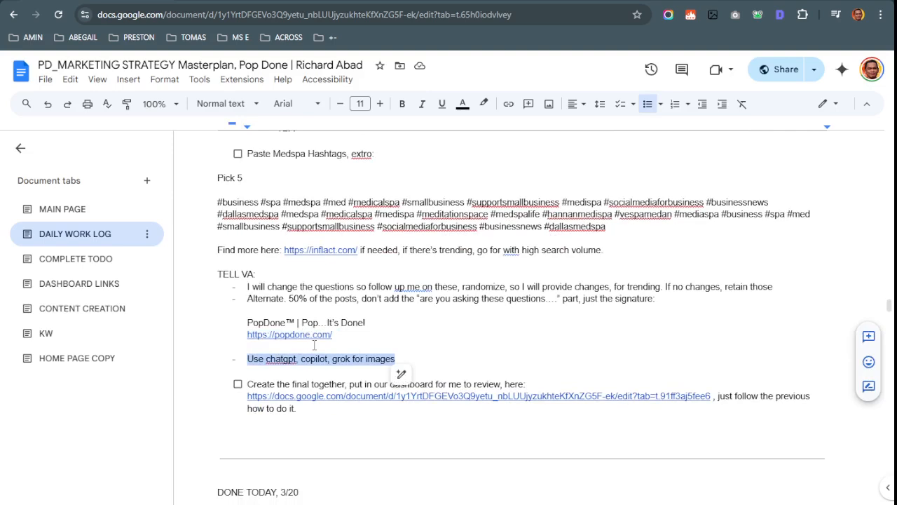
pyautogui.press('BackSpace')
pyautogui.press('BackSpace')
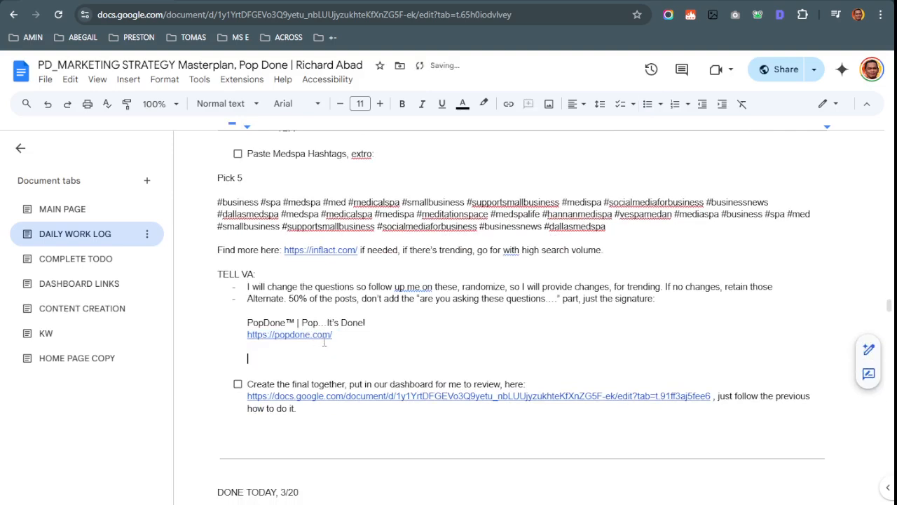
pyautogui.press('BackSpace')
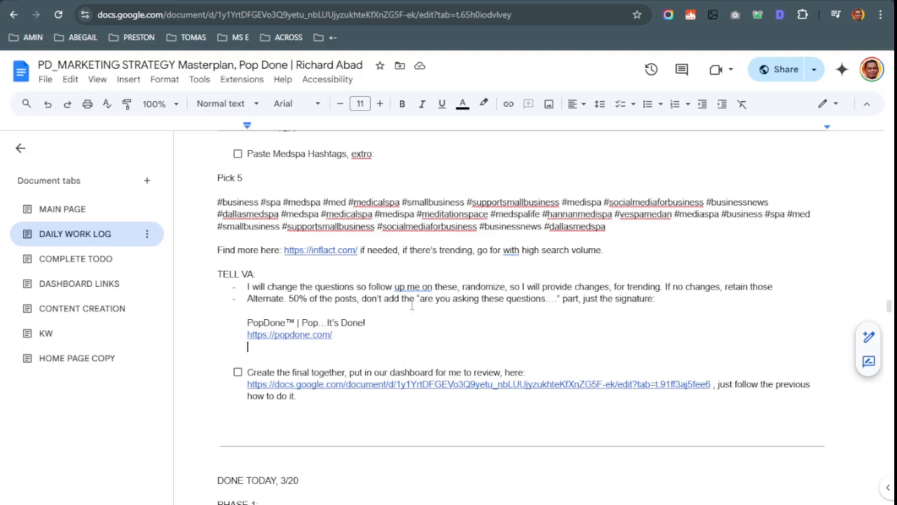
pyautogui.scroll(4, 412, 316)
pyautogui.scroll(-4, 499, 217)
# Follow the checklist's dashboard link to CONTENT CREATION and delete the blank line above POST 1
pyautogui.click(387, 373)
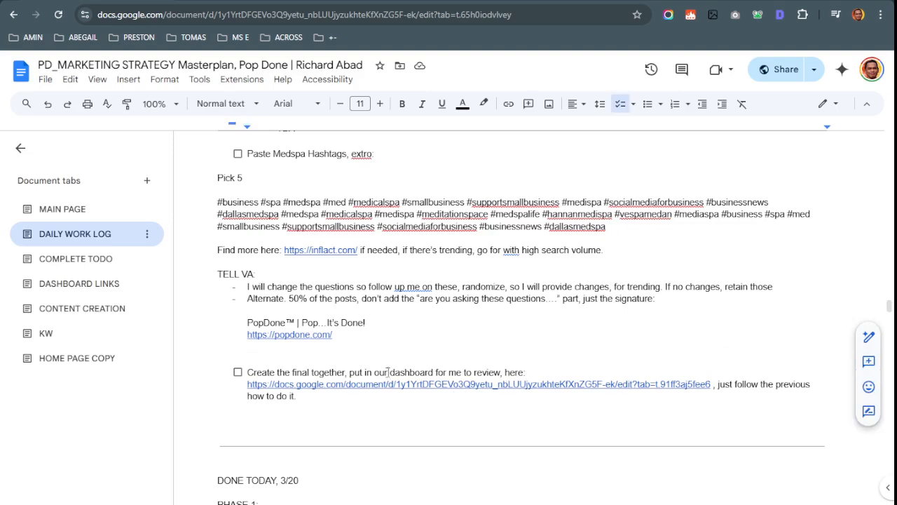
pyautogui.click(444, 384)
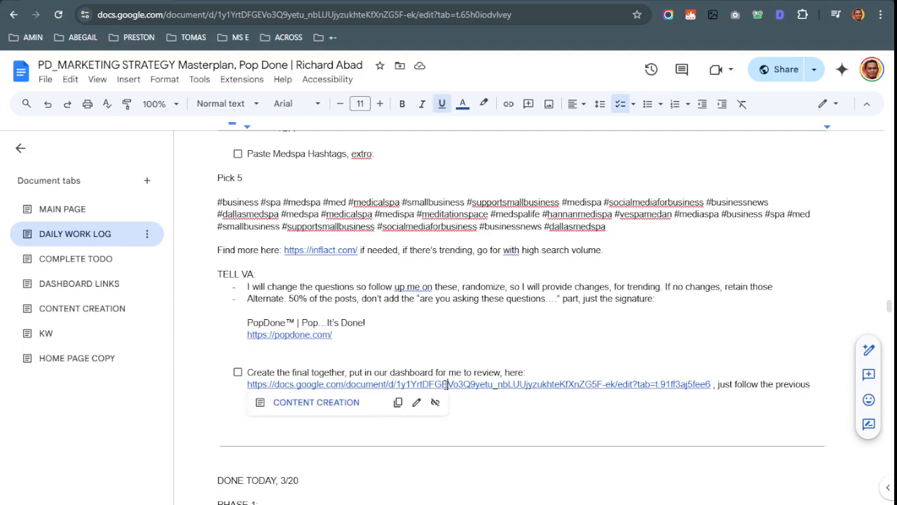
pyautogui.click(316, 405)
pyautogui.scroll(10, 437, 295)
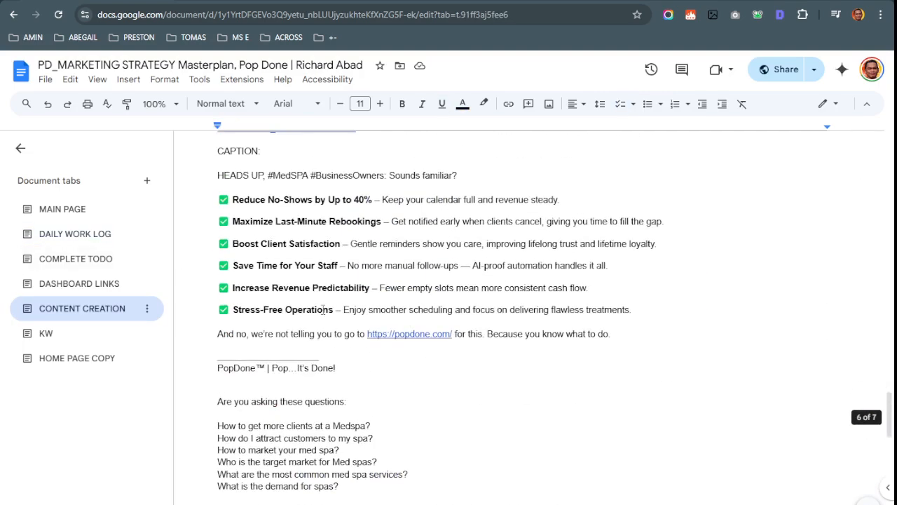
pyautogui.click(218, 240)
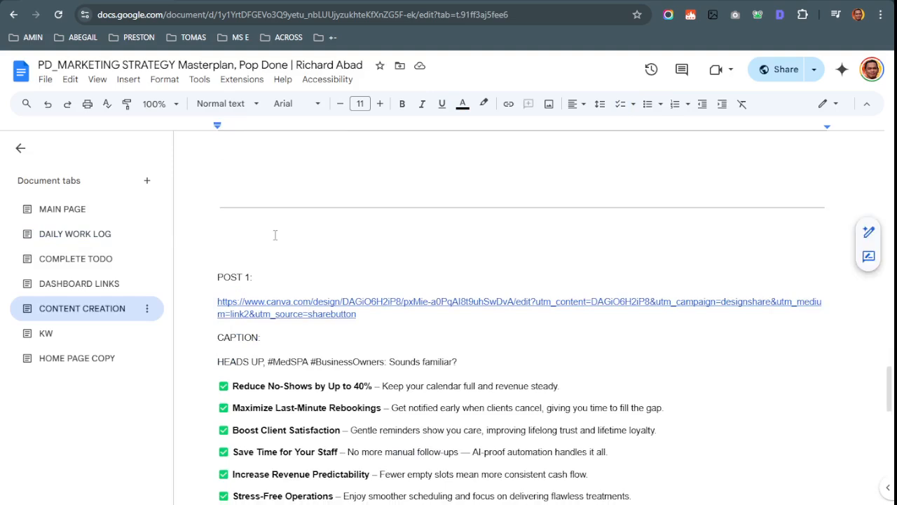
pyautogui.press('BackSpace')
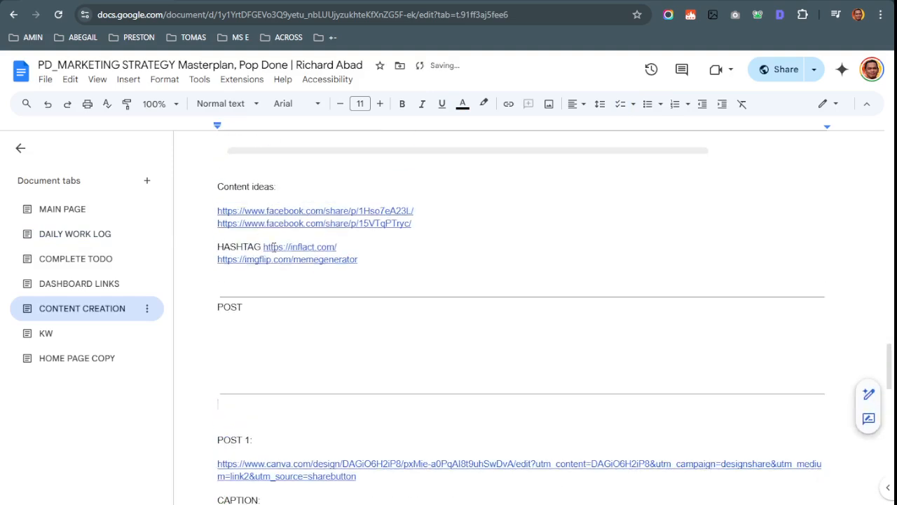
# Check POST 1's Canva design link, then go back to the DAILY WORK LOG tab
pyautogui.scroll(-6, 277, 327)
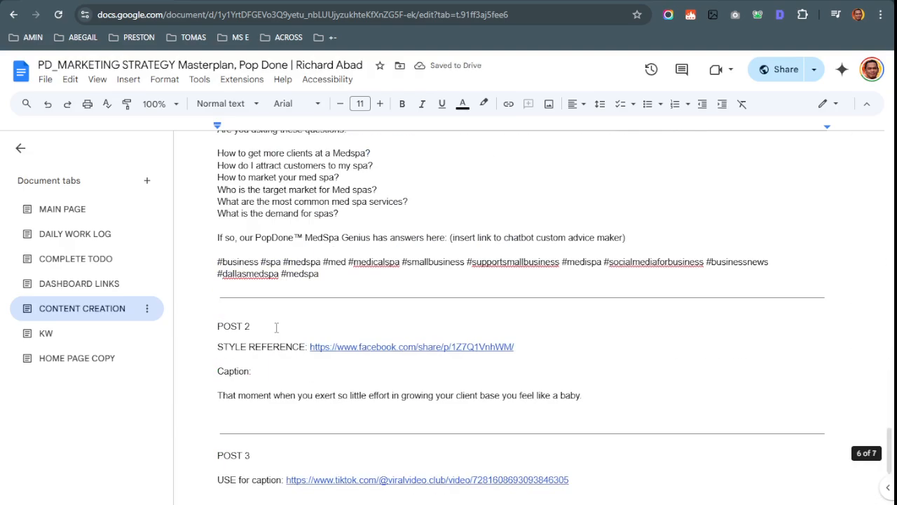
pyautogui.scroll(-3, 276, 327)
pyautogui.scroll(6, 276, 327)
pyautogui.scroll(5, 276, 326)
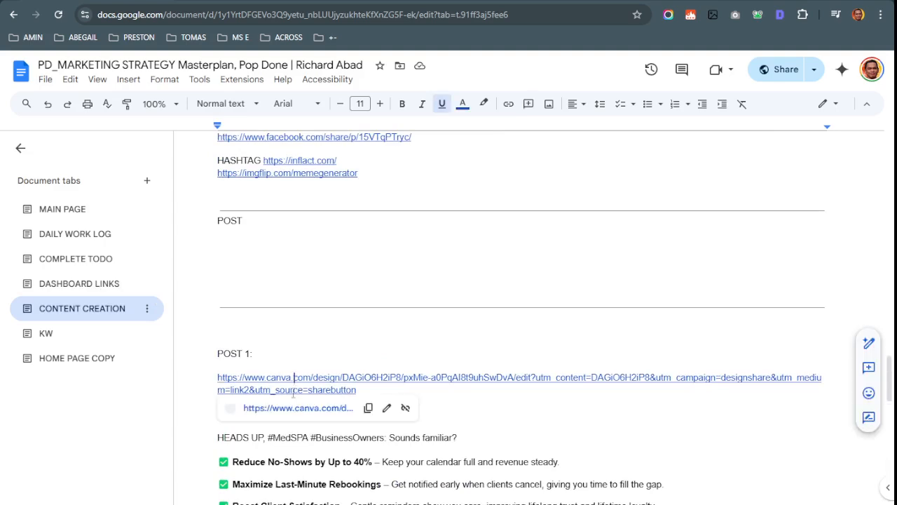
pyautogui.click(289, 408)
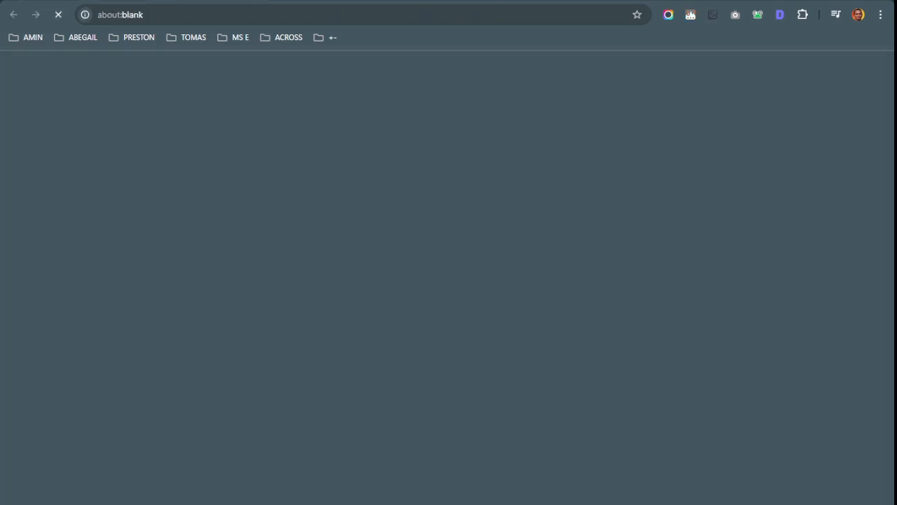
pyautogui.hotkey('ctrl', 'shift', 'Tab')
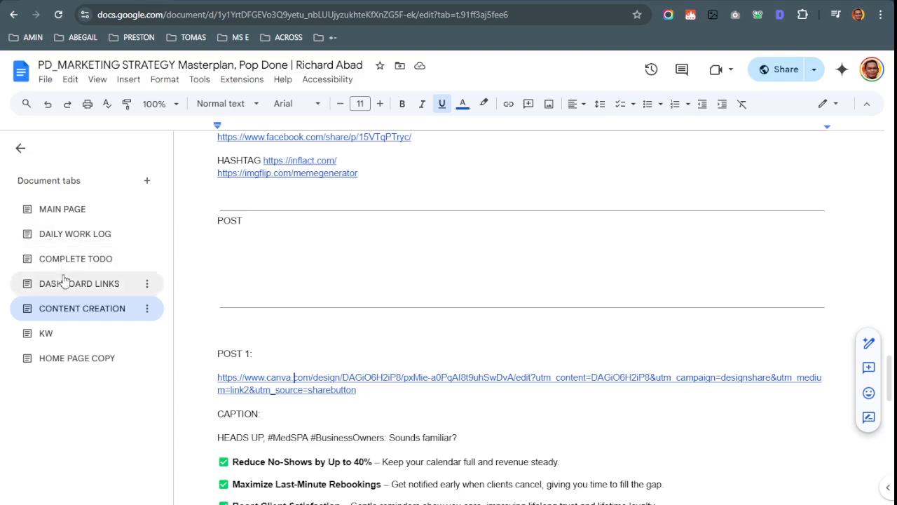
pyautogui.click(70, 259)
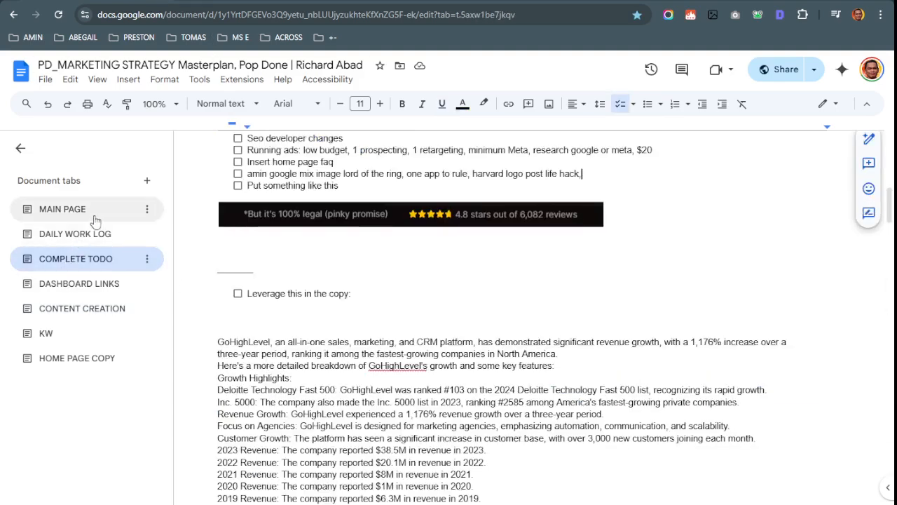
pyautogui.click(62, 309)
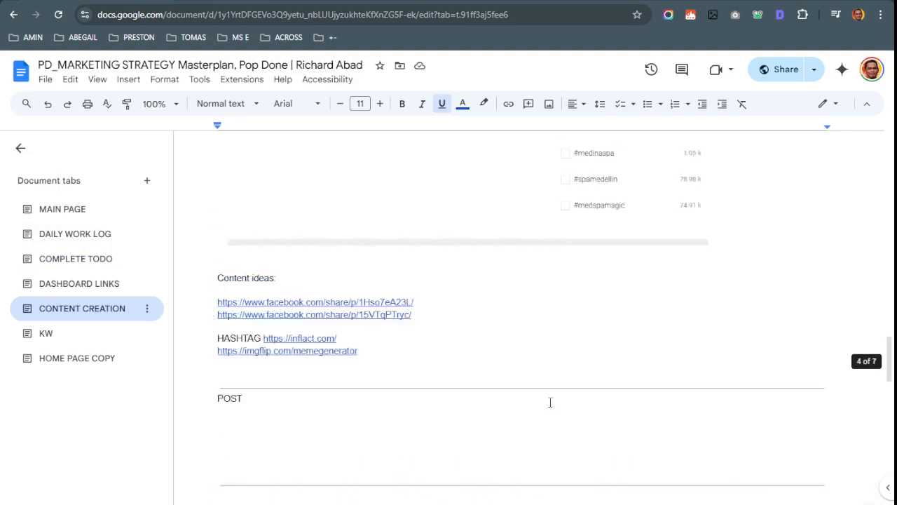
pyautogui.scroll(2, 550, 402)
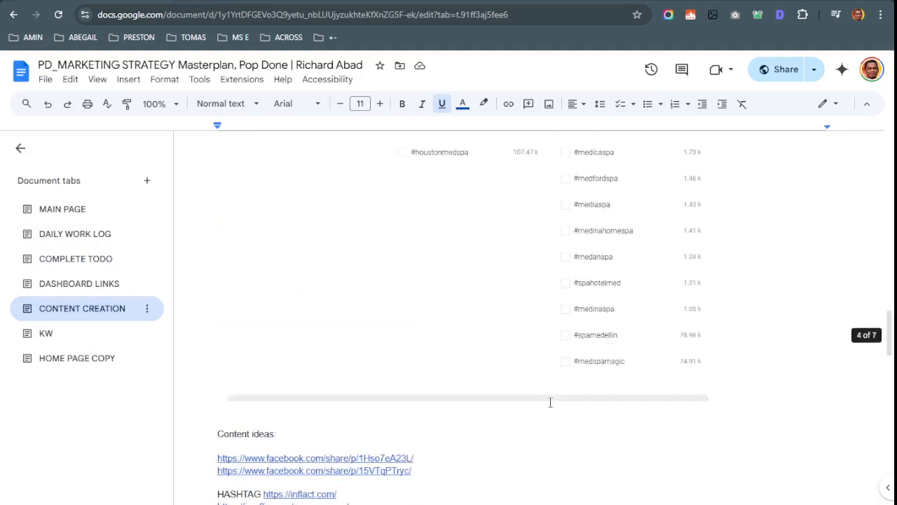
pyautogui.click(79, 244)
pyautogui.scroll(-2, 540, 279)
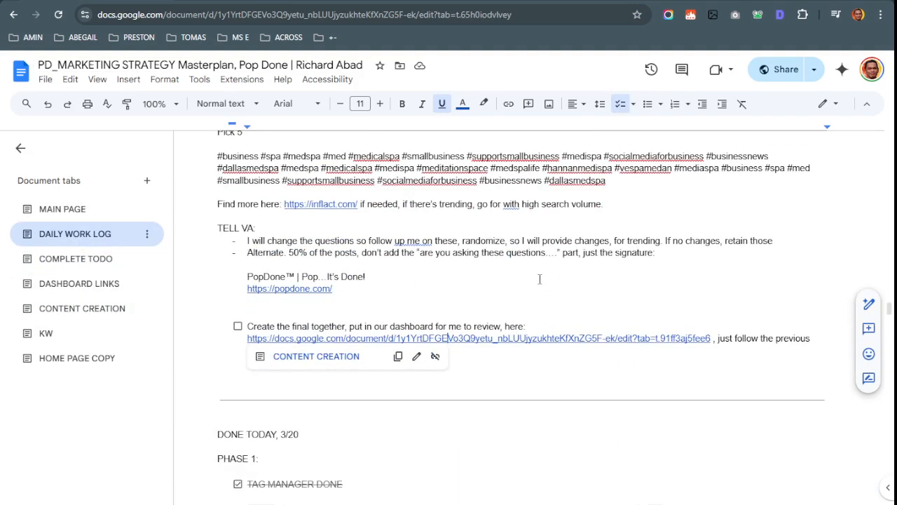
pyautogui.click(540, 279)
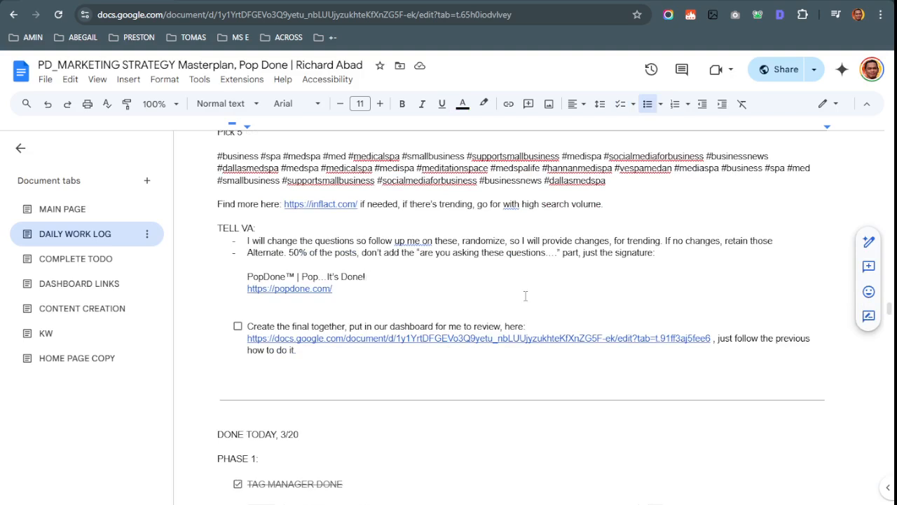
pyautogui.click(445, 364)
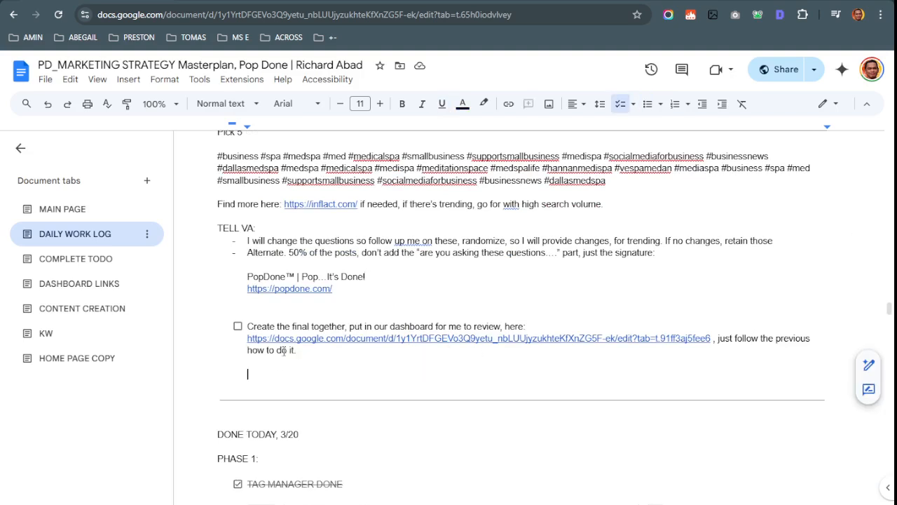
pyautogui.moveTo(297, 350)
pyautogui.mouseDown()
pyautogui.moveTo(697, 347)
pyautogui.moveTo(724, 339)
pyautogui.mouseUp()
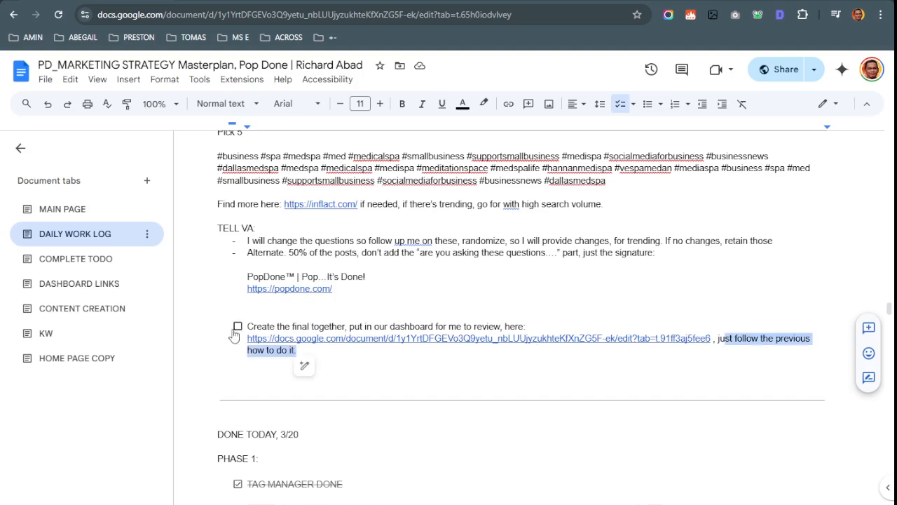
pyautogui.click(236, 363)
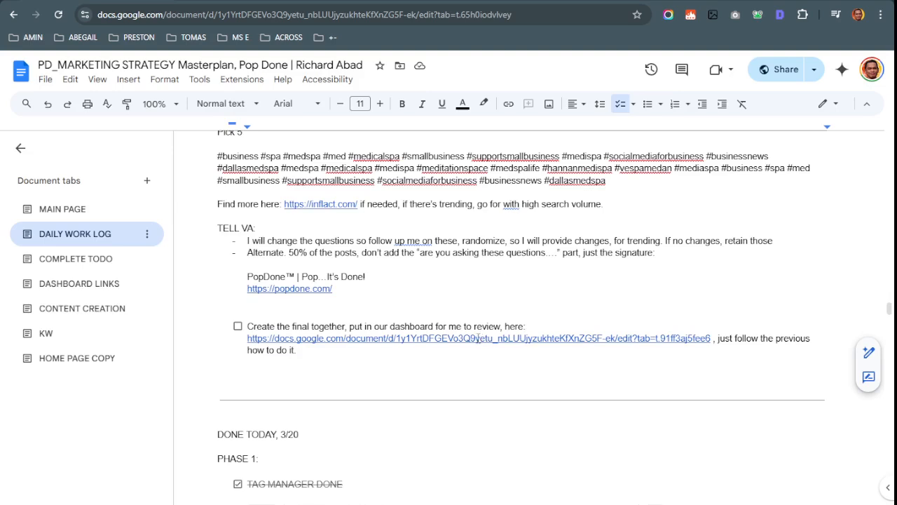
pyautogui.scroll(5, 551, 456)
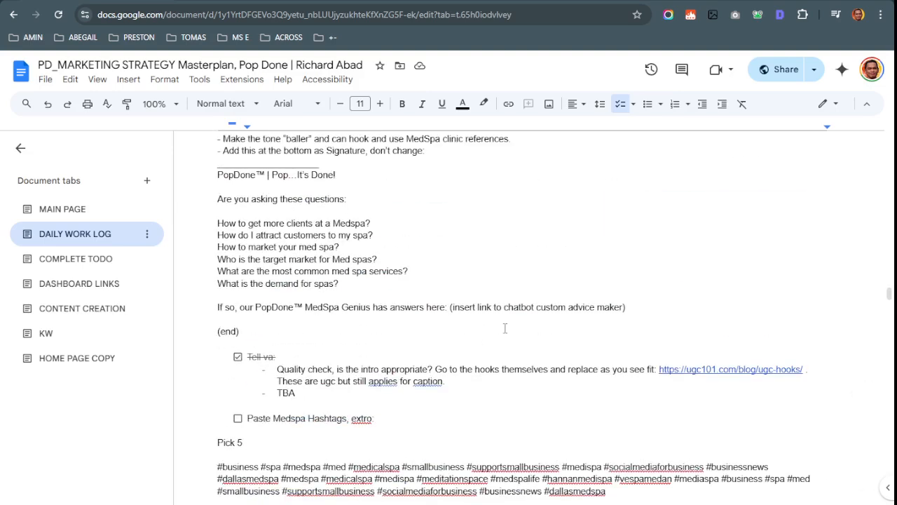
pyautogui.scroll(-5, 505, 328)
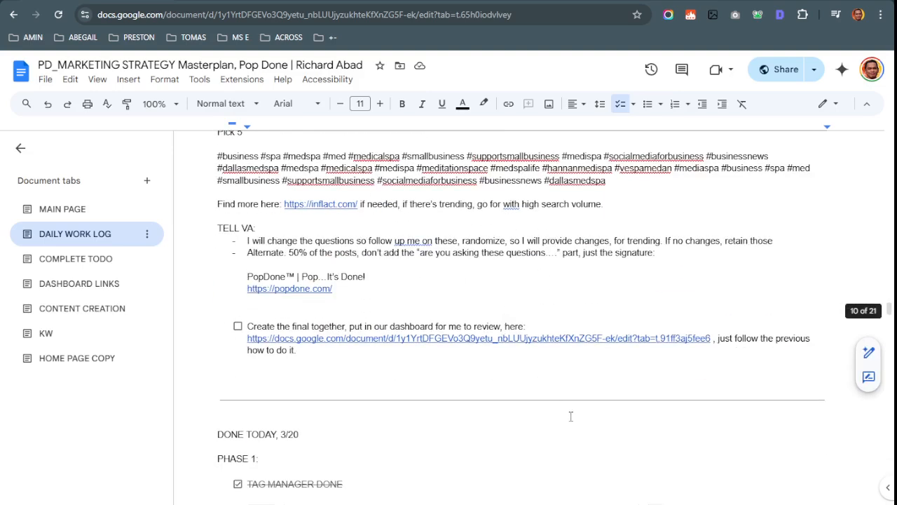